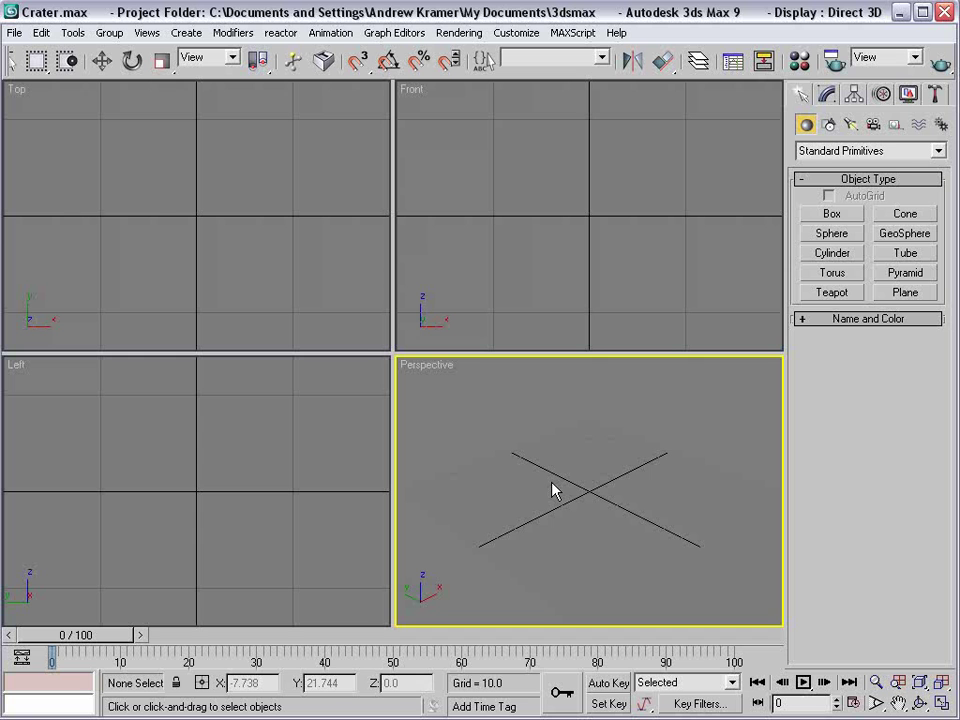
- Switch to Firefox to view the crater clip on the Video Copilot METEOR page, and return to 3ds Max
key("alt+Tab")
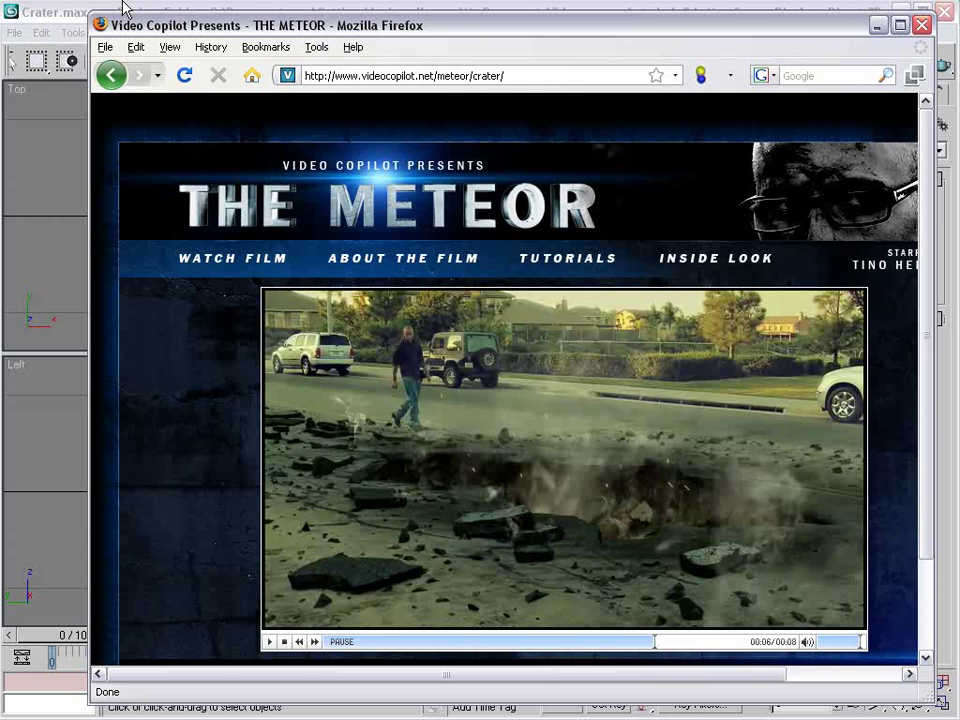
left_click(125, 8)
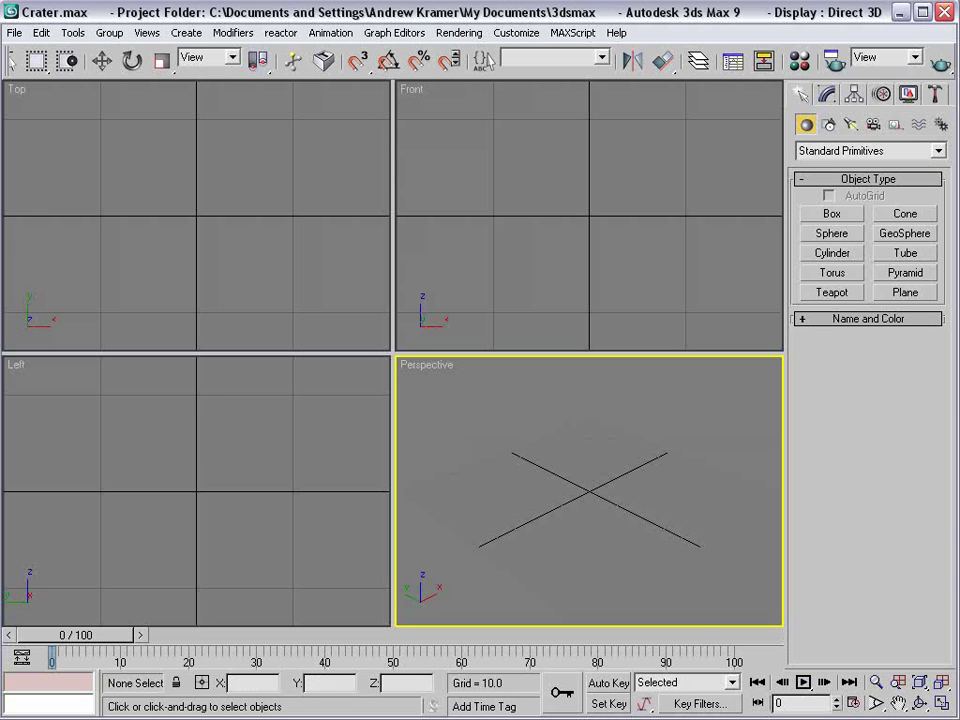
- Import the Boujou camera track into the scene by running Crater Scene.ms from the D:\Projects\THE METEOR\Boujou folder
left_click(489, 718)
left_click(398, 477)
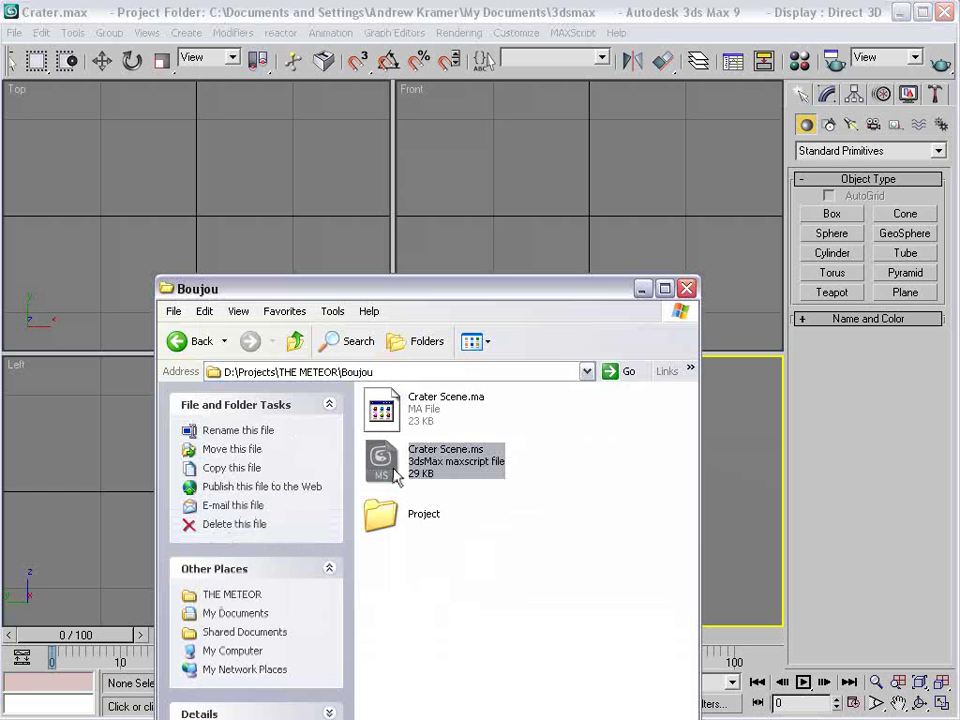
left_click_drag(396, 477, 737, 525)
left_click_drag(518, 413, 733, 556)
left_click(528, 463)
- Set the render output size to the HDTV (video) preset at 1280x720
left_click(832, 60)
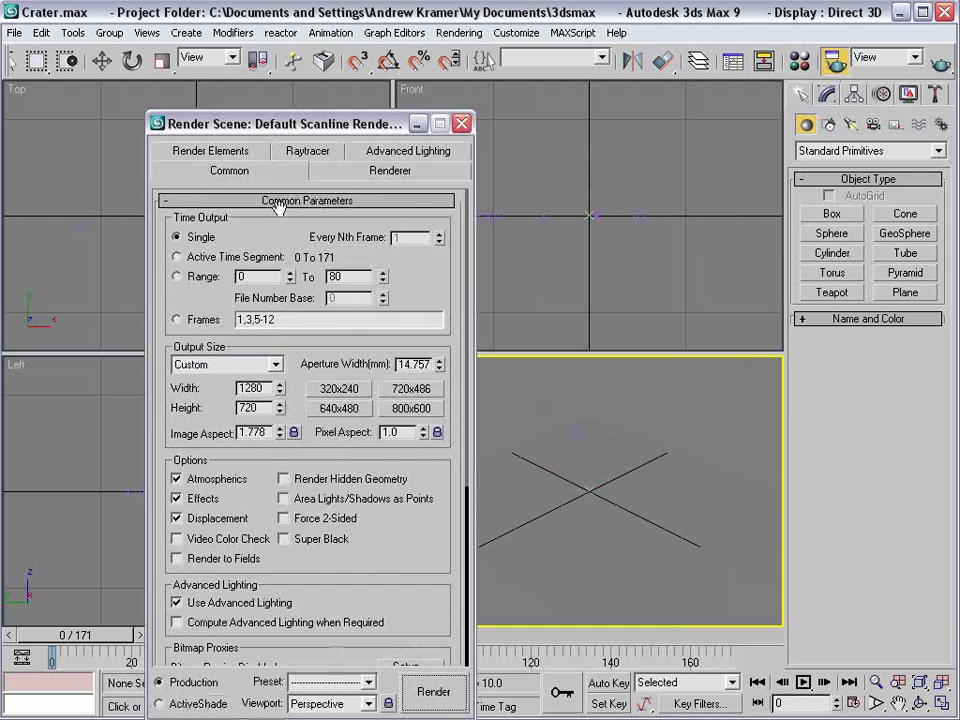
left_click(216, 366)
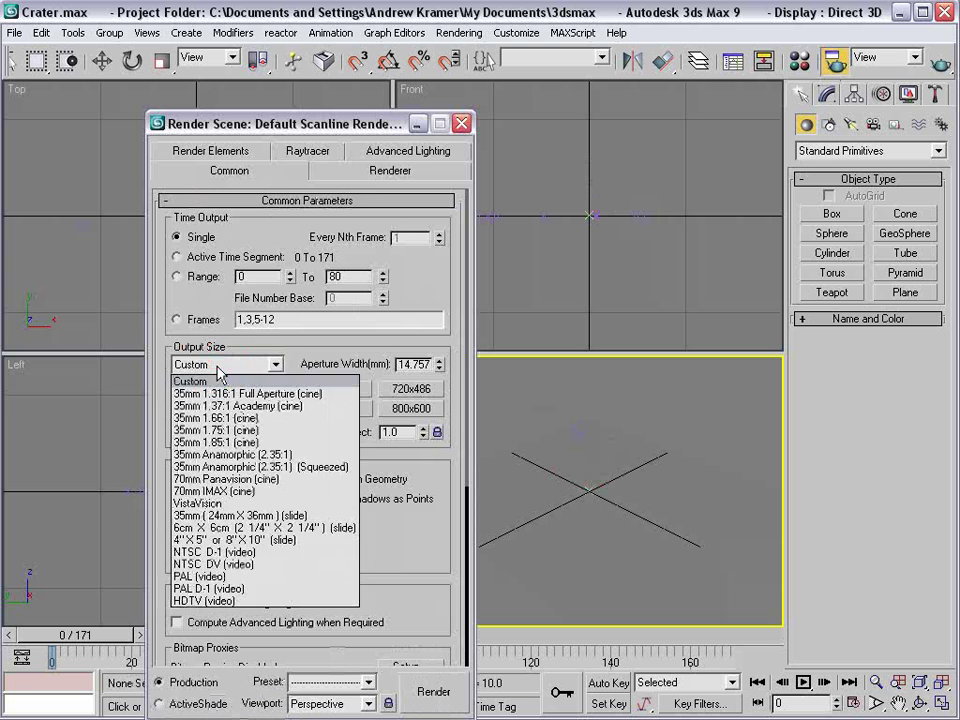
left_click(205, 601)
left_click(343, 412)
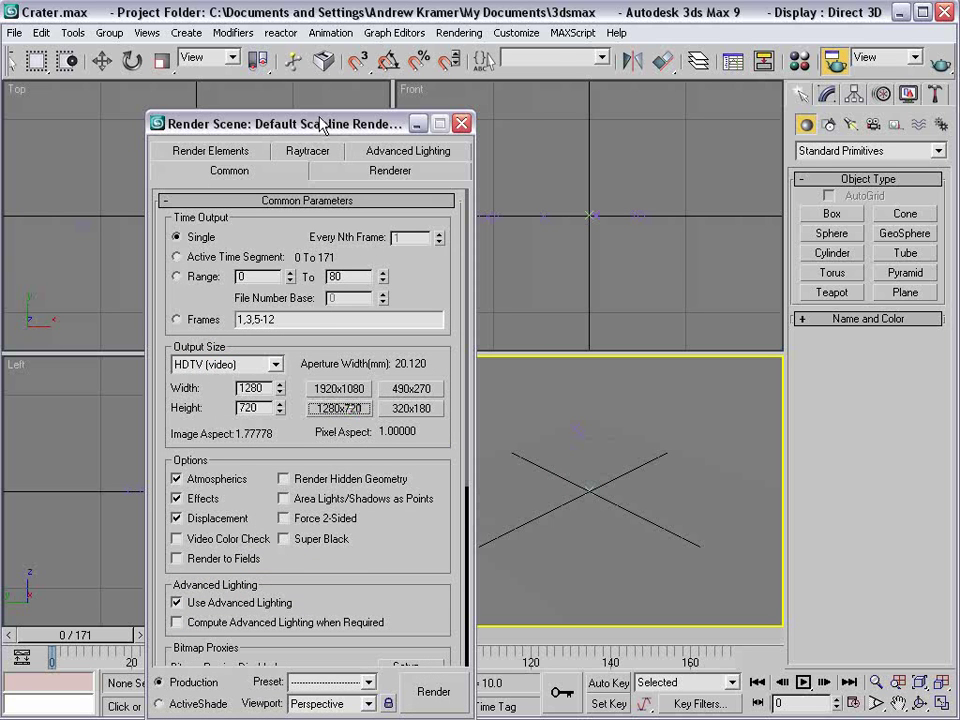
left_click_drag(268, 123, 354, 73)
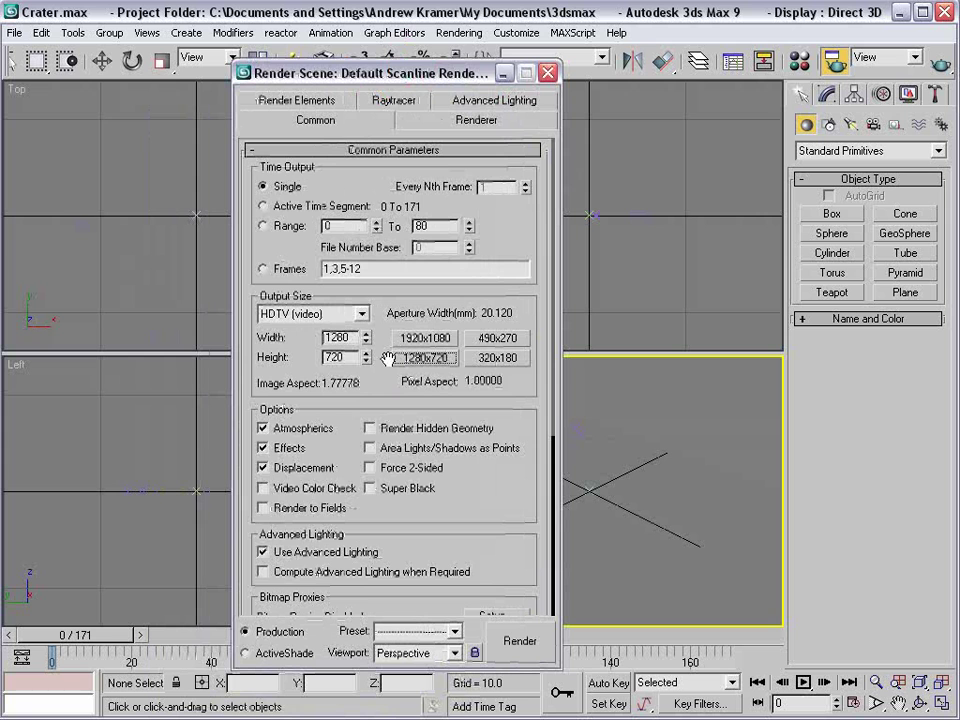
left_click(547, 73)
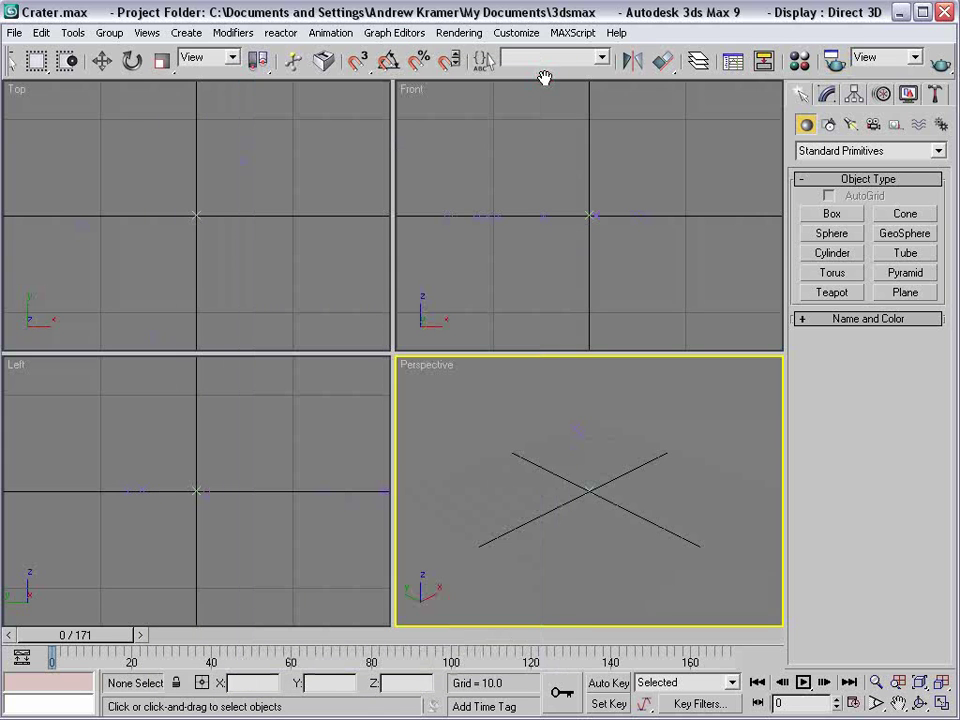
- Show the safe frame in the Perspective viewport and switch that viewport to Camera_1
right_click(428, 366)
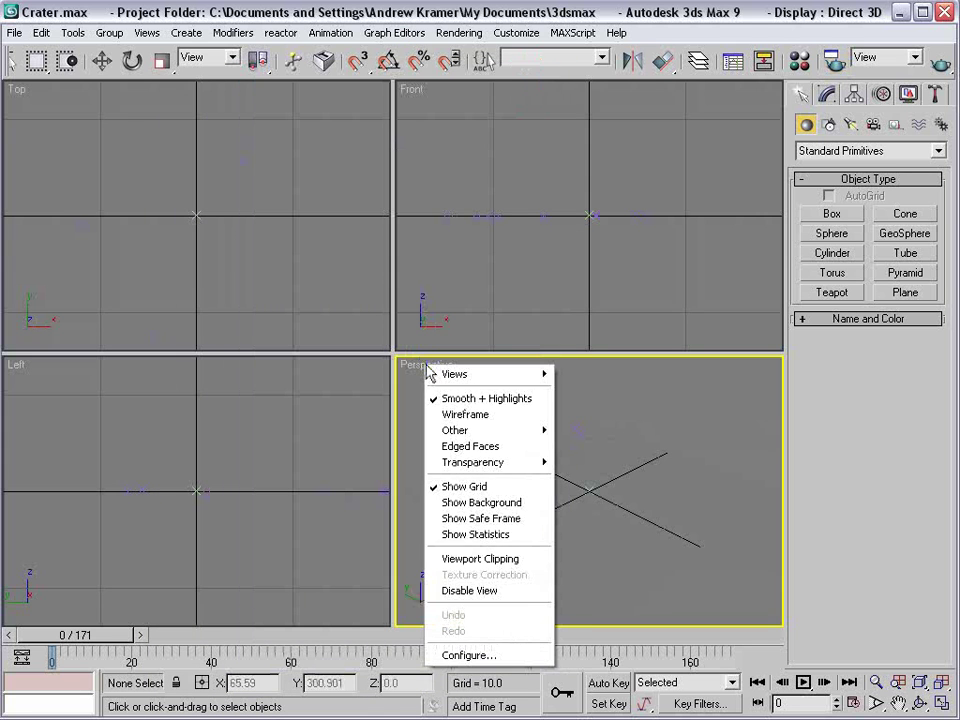
left_click(510, 518)
left_click_drag(508, 405, 664, 533)
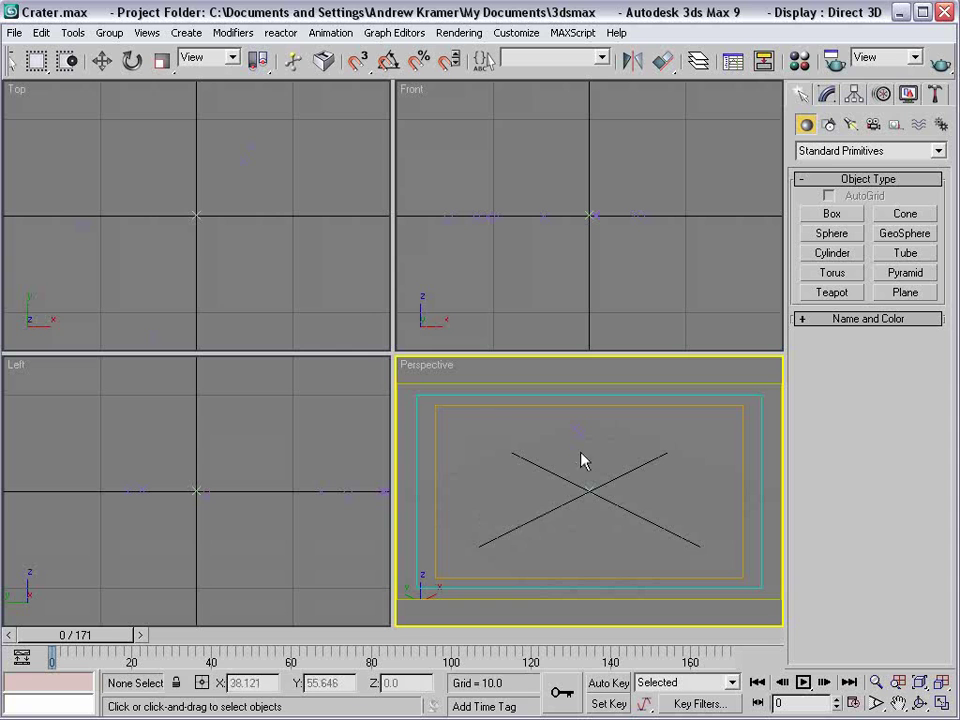
right_click(428, 367)
mouse_move(445, 383)
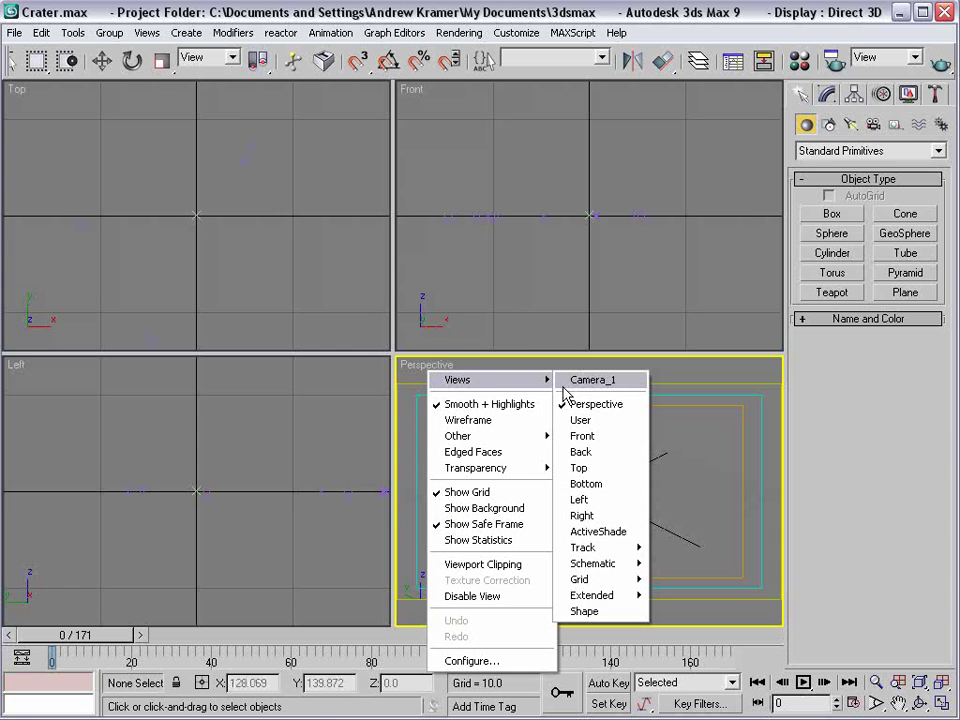
left_click(593, 380)
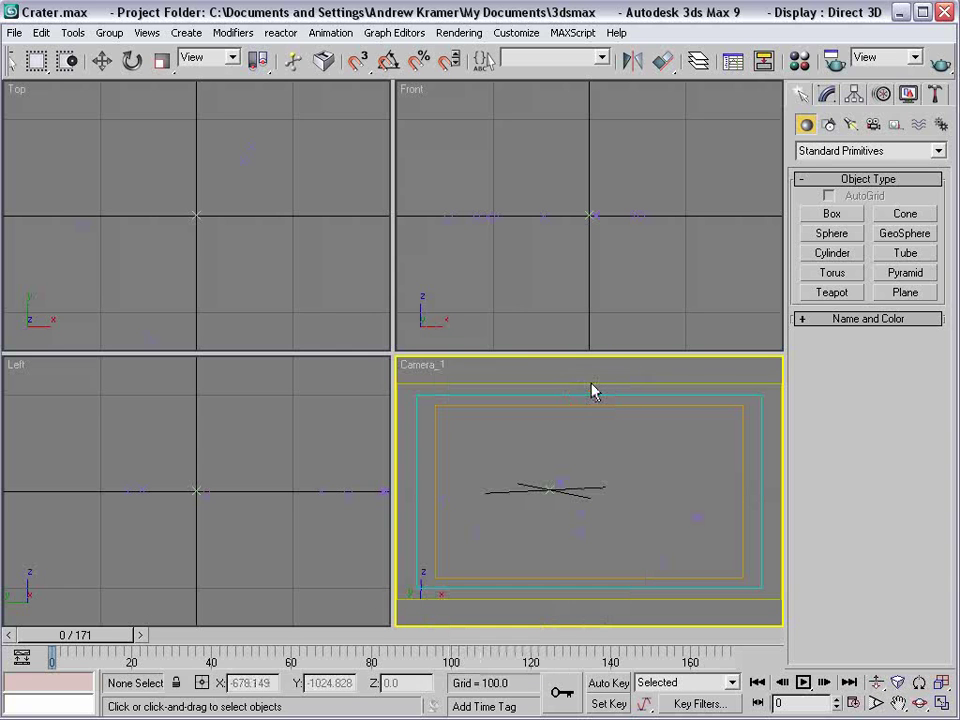
left_click_drag(484, 459, 728, 585)
- Select all the tracking helpers in the Top view, change their object color to light pink, and deselect them
left_click(474, 291)
scroll(239, 302, "down", 4)
mouse_move(246, 214)
middle_mouse_down()
mouse_move(239, 302)
mouse_move(235, 206)
middle_mouse_up()
middle_click_drag(255, 249, 257, 237)
scroll(256, 236, "down", 5)
left_click_drag(107, 129, 296, 300)
right_click(211, 257)
left_click(262, 342)
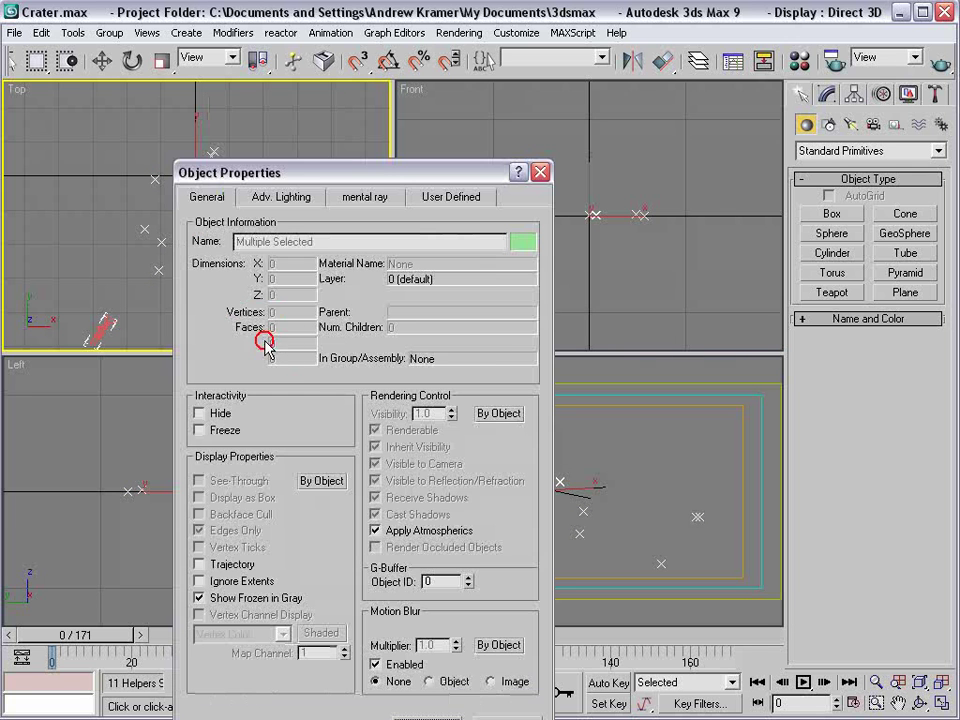
left_click(520, 241)
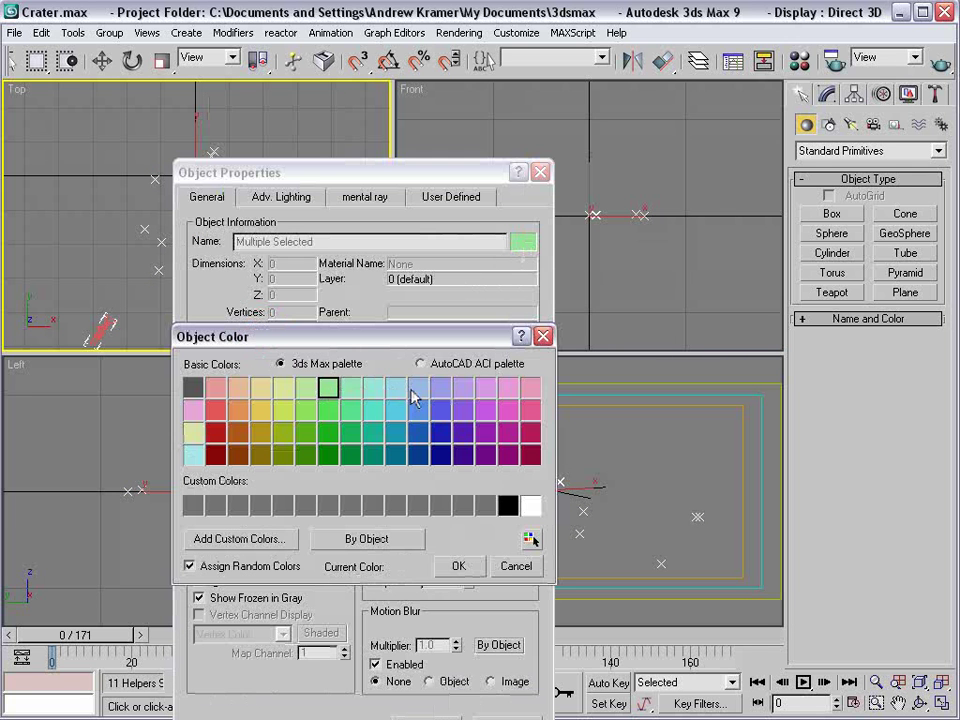
left_click(530, 387)
left_click(458, 566)
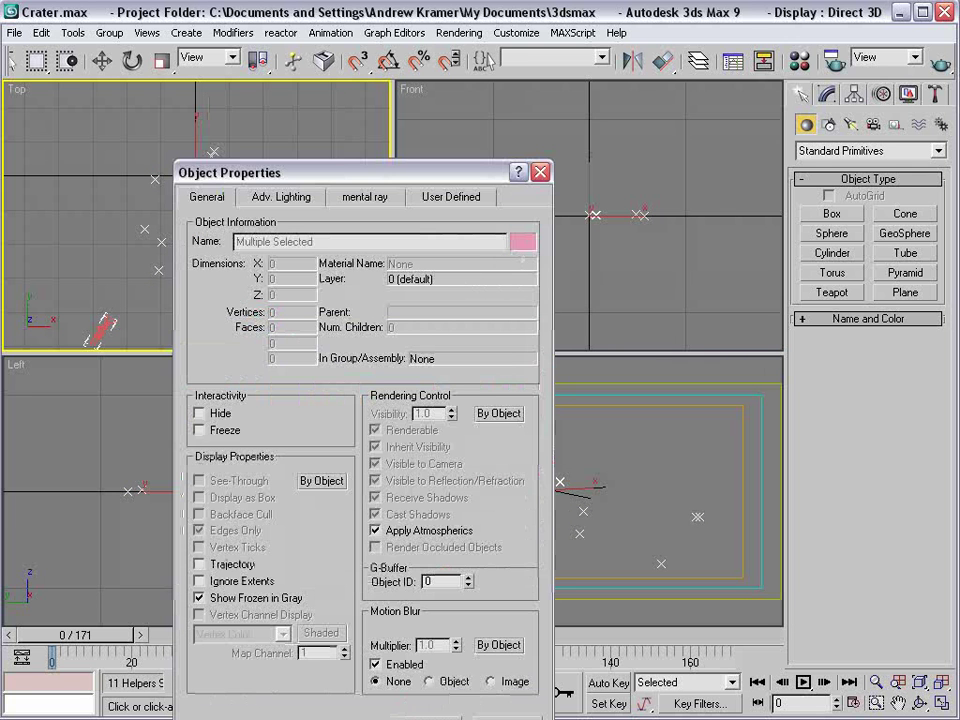
left_click_drag(474, 182, 480, 132)
left_click(422, 675)
left_click(636, 479)
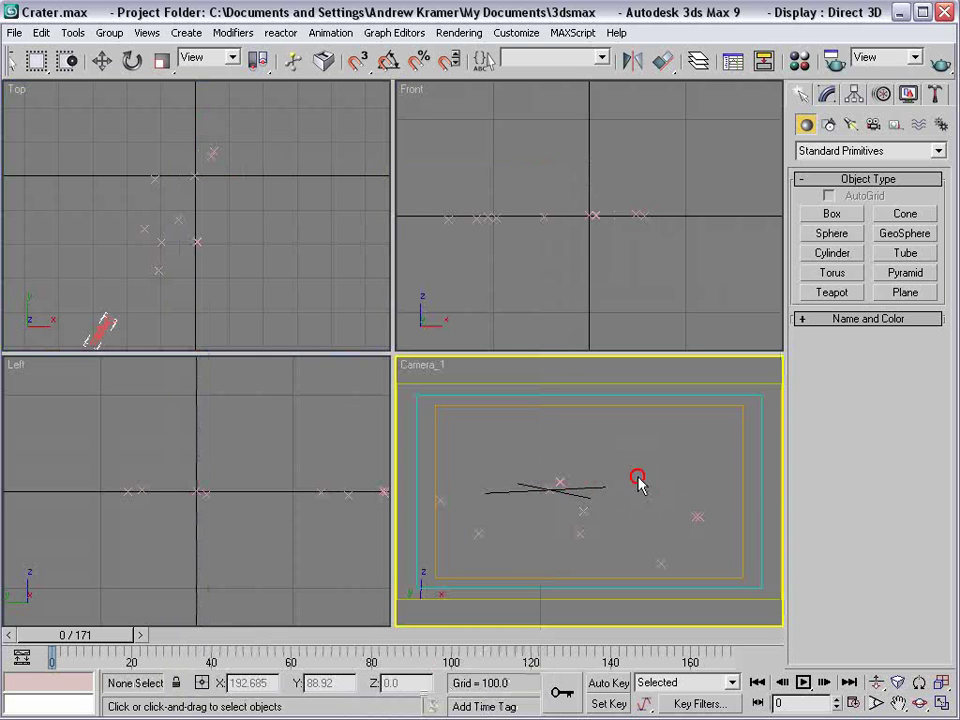
- Scrub to frame 9 to examine how the tracking points move through Camera_1
mouse_move(90, 635)
left_mouse_down()
mouse_move(670, 636)
mouse_move(105, 636)
left_mouse_up()
left_click(540, 489)
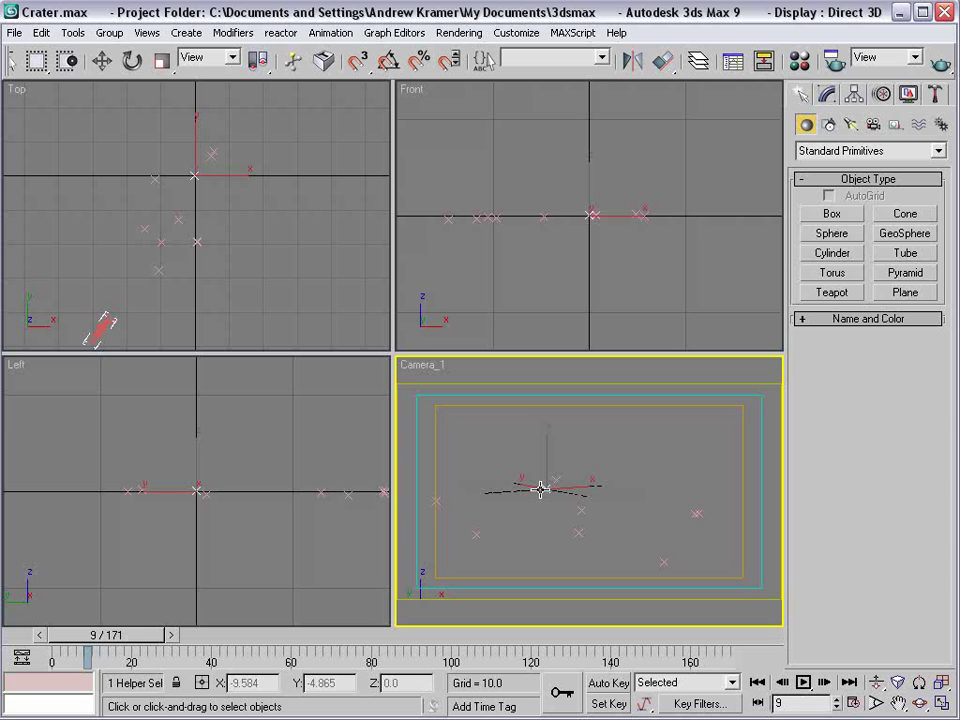
left_click(549, 432)
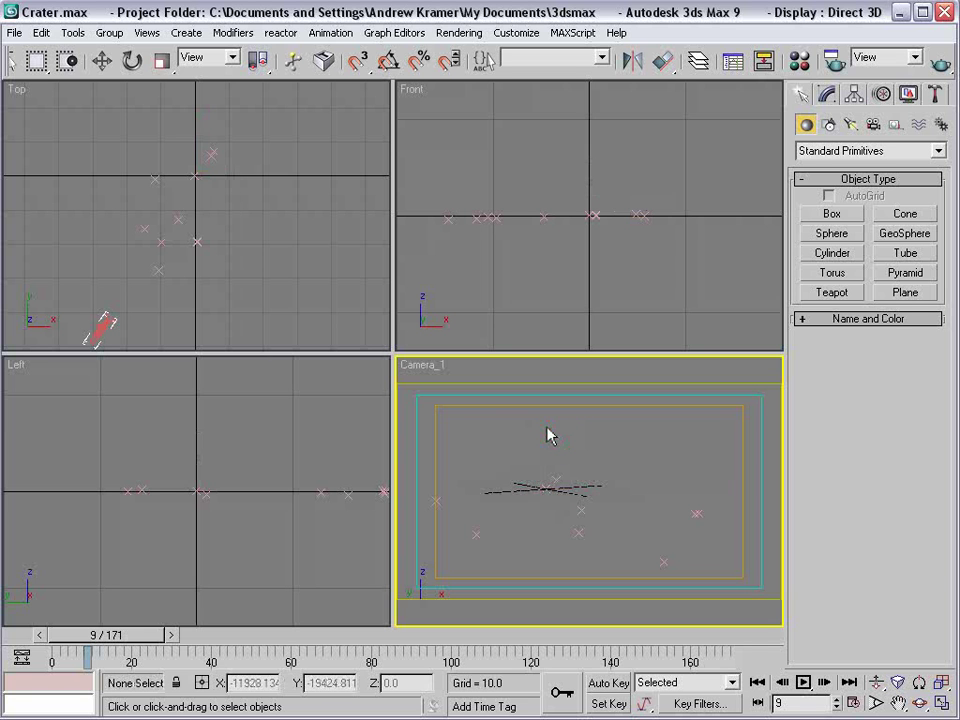
- Enable background display for the Camera_1 viewport and browse for its background source in Crater Raw Seq with all formats listed
left_click(150, 33)
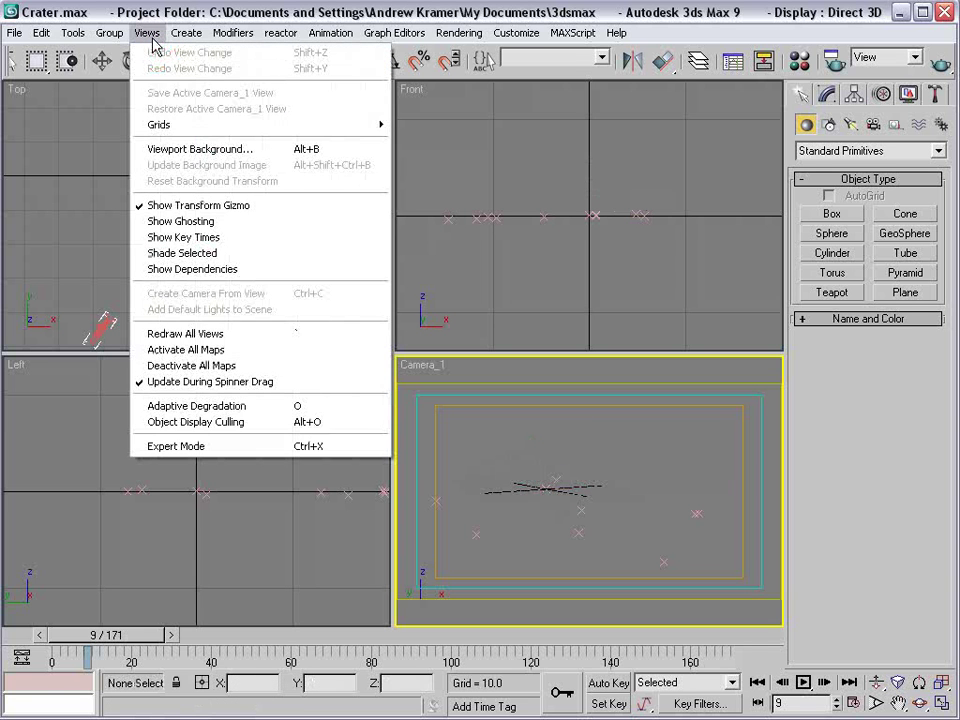
left_click(195, 150)
left_click(497, 430)
left_click(360, 204)
left_click(317, 471)
scroll(317, 500, "up", 5)
left_click(317, 486)
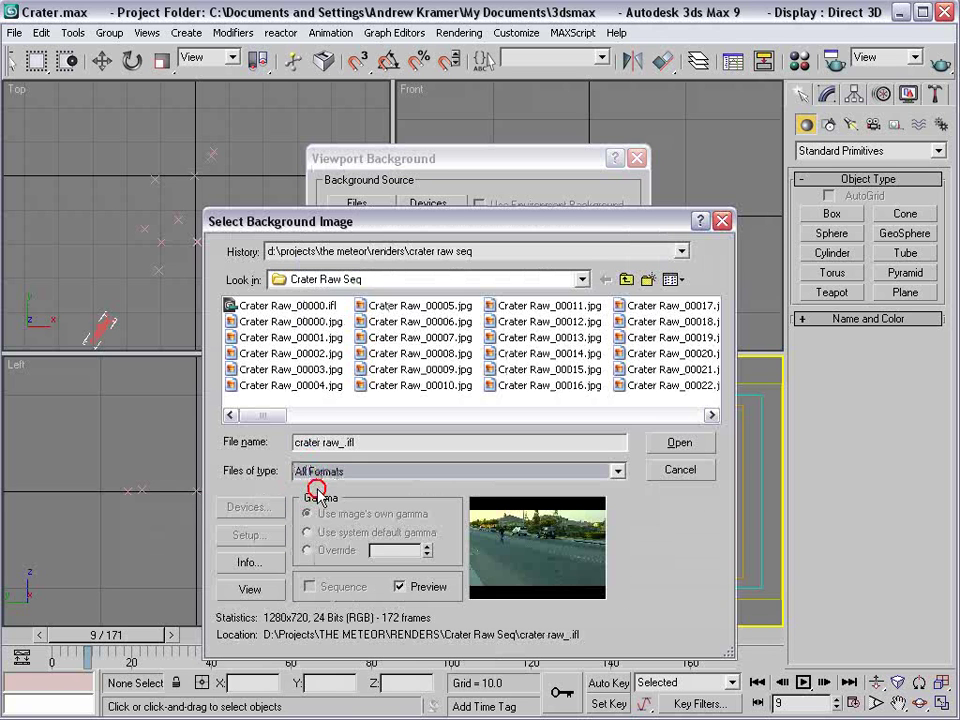
- Load Crater Raw_00000.jpg as an image sequence, frames 0 to 171, for the Camera_1 viewport background
left_click(258, 322)
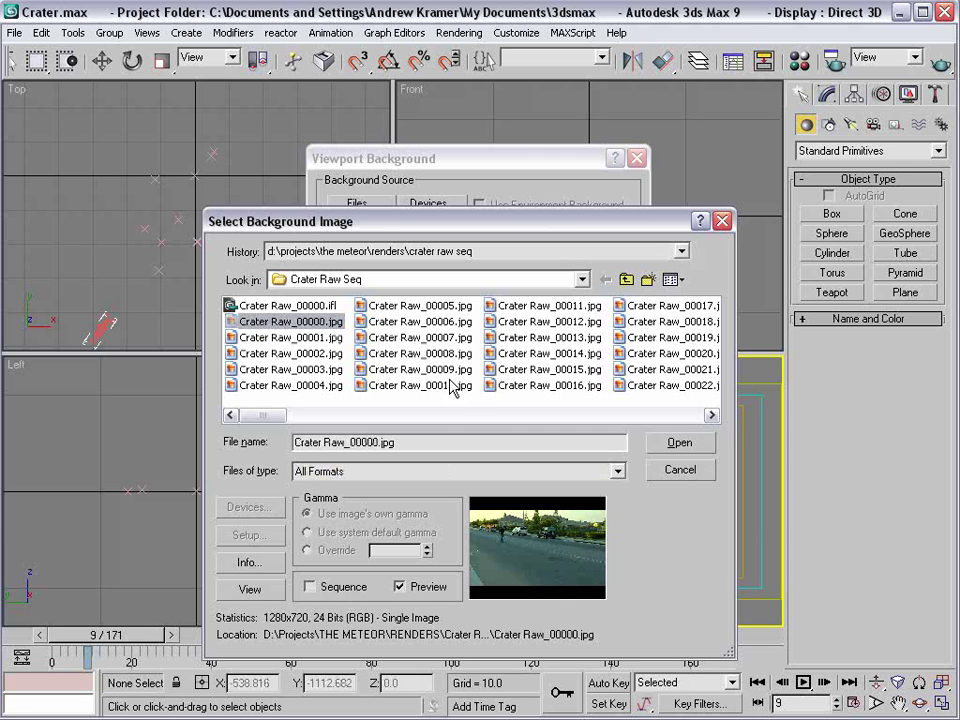
left_click(311, 587)
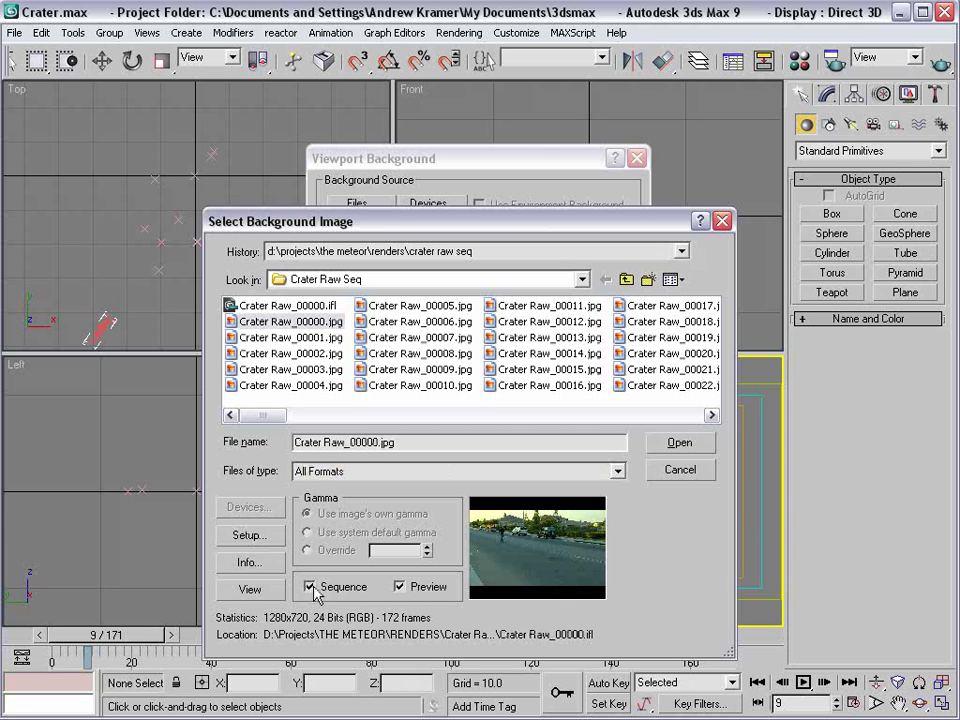
left_click(690, 441)
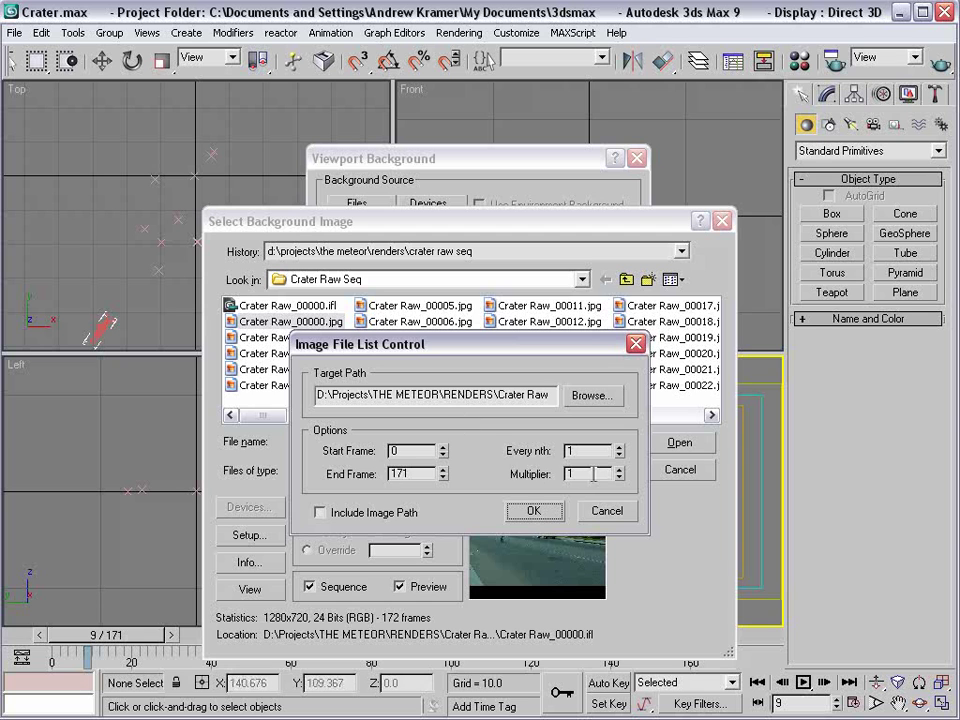
left_click(533, 510)
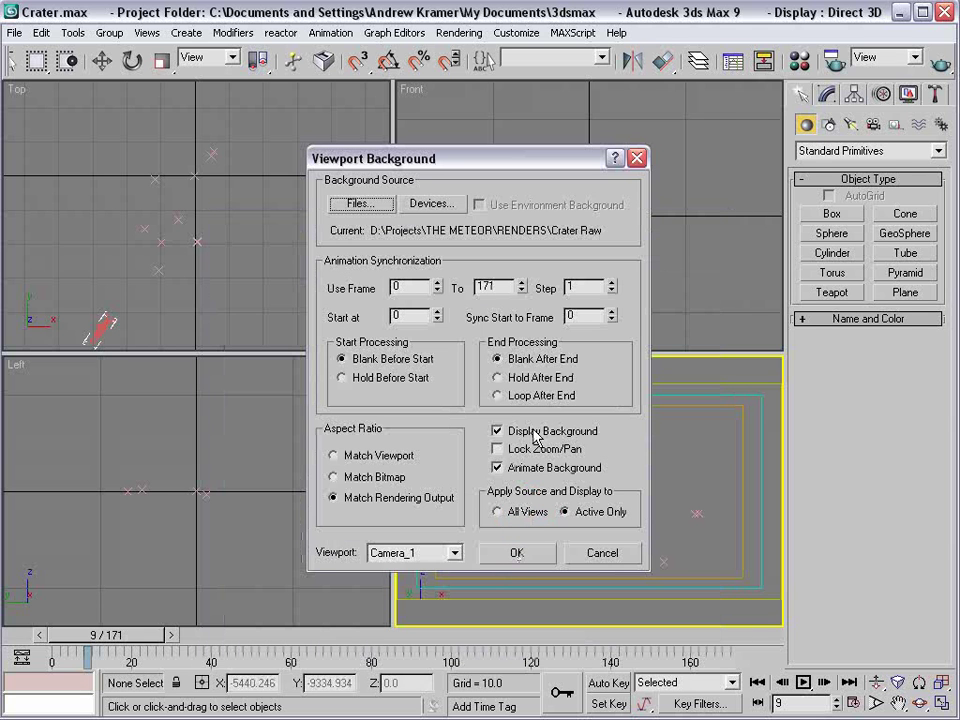
left_click(526, 556)
- Scrub to frame 121 to check the track against the footage, and enlarge the Camera_1 viewport
left_click_drag(153, 634, 515, 637)
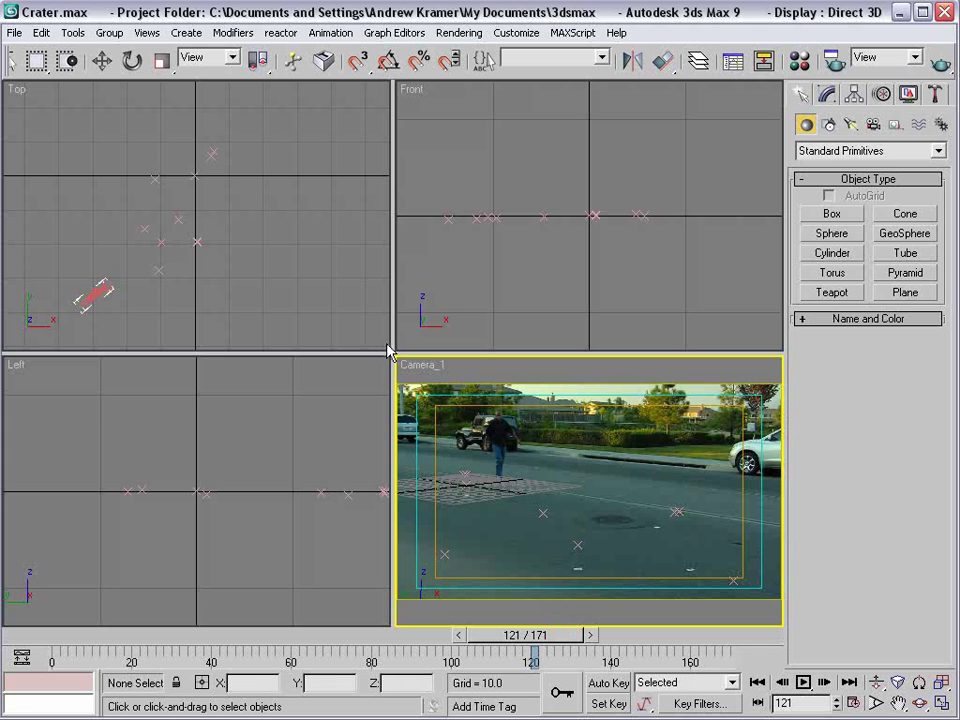
left_click_drag(391, 351, 291, 307)
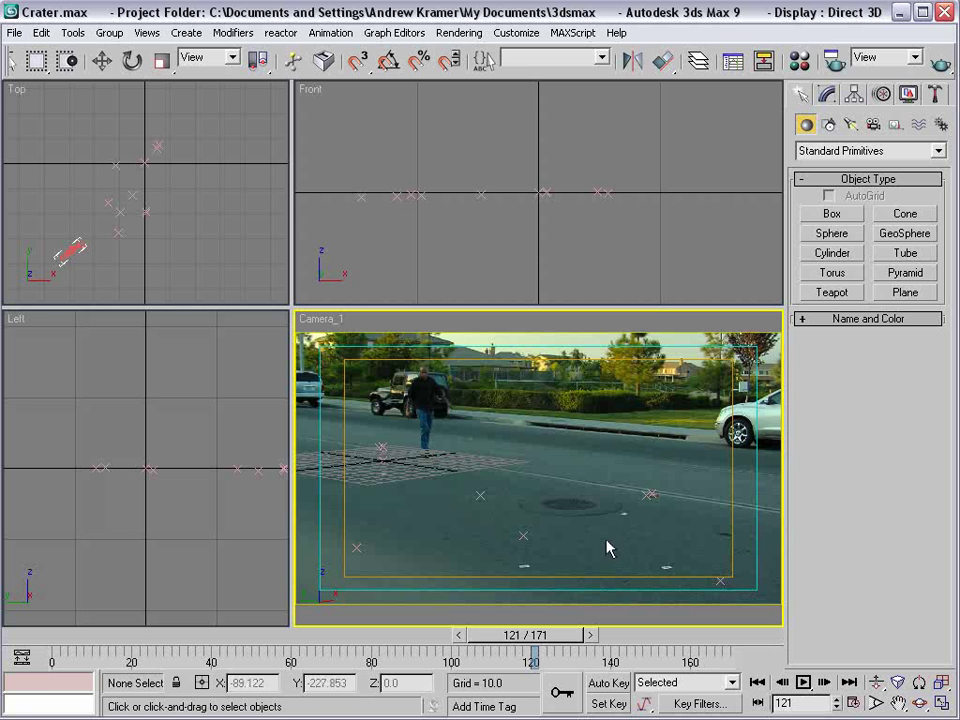
- Assign a Bitmap environment map using the Crater Raw_00000.jpg image sequence, frames 0 to 171, as the render background
left_click(445, 34)
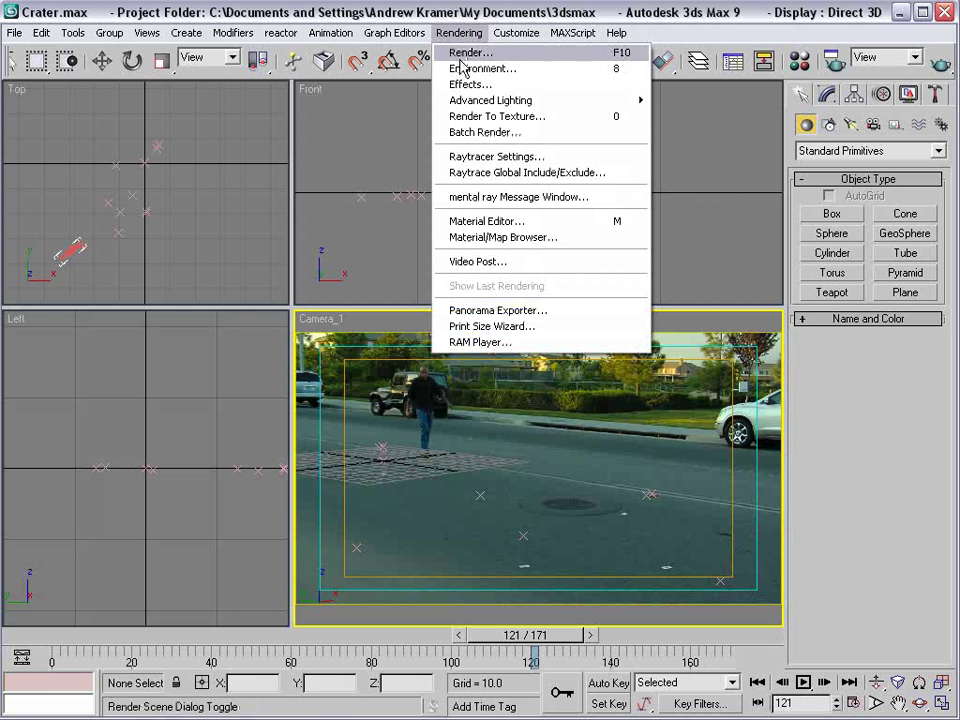
left_click(522, 70)
left_click_drag(789, 21, 285, 21)
left_click(343, 141)
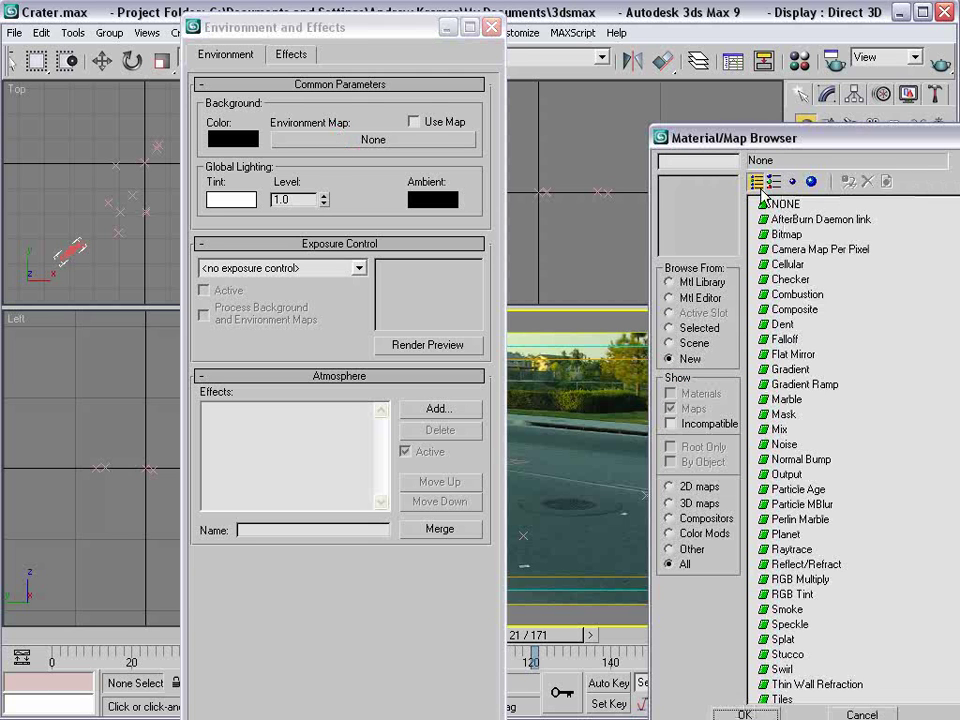
double_click(786, 234)
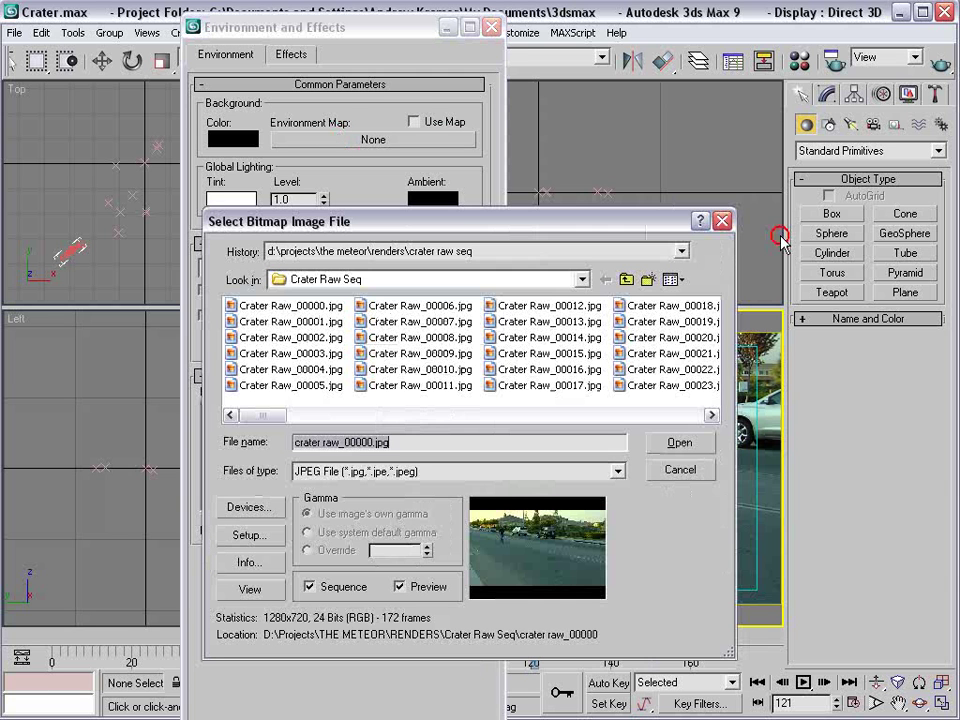
left_click(293, 306)
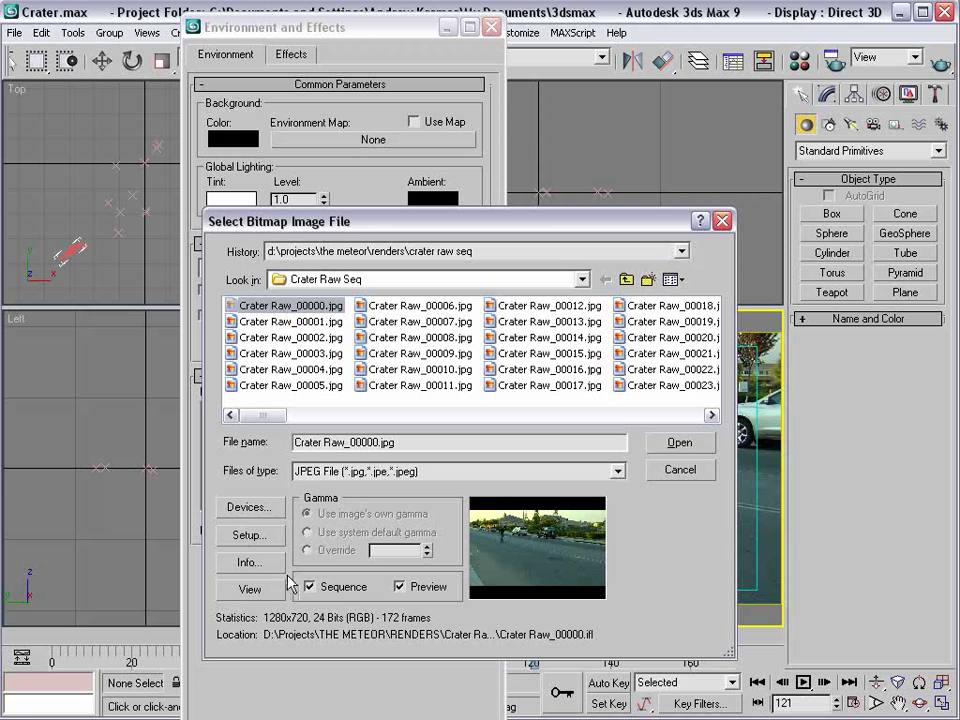
left_click(697, 449)
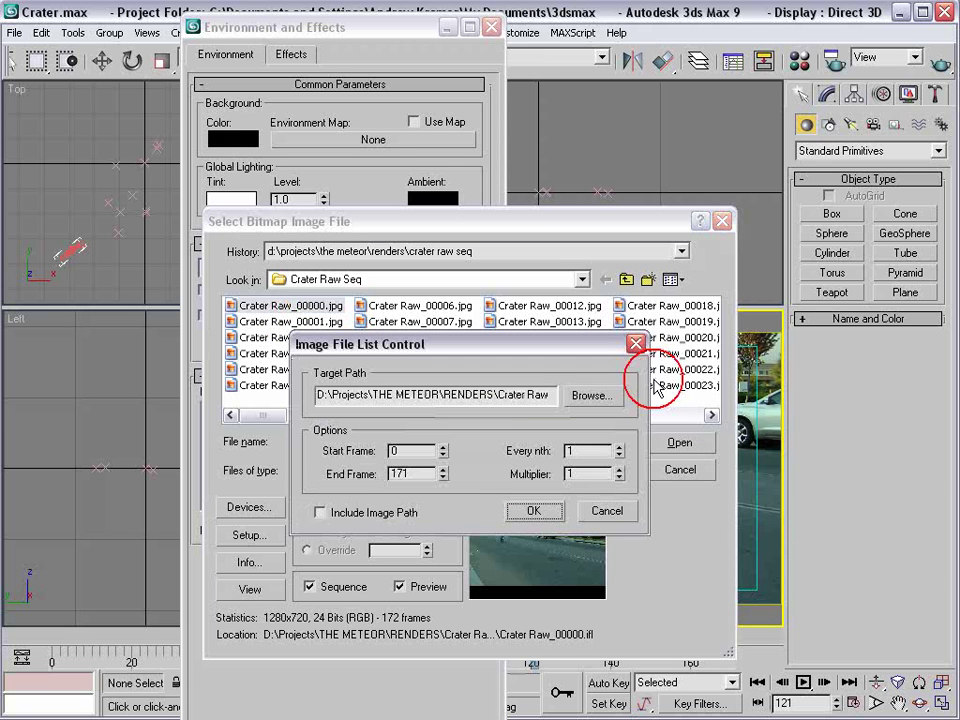
left_click(537, 513)
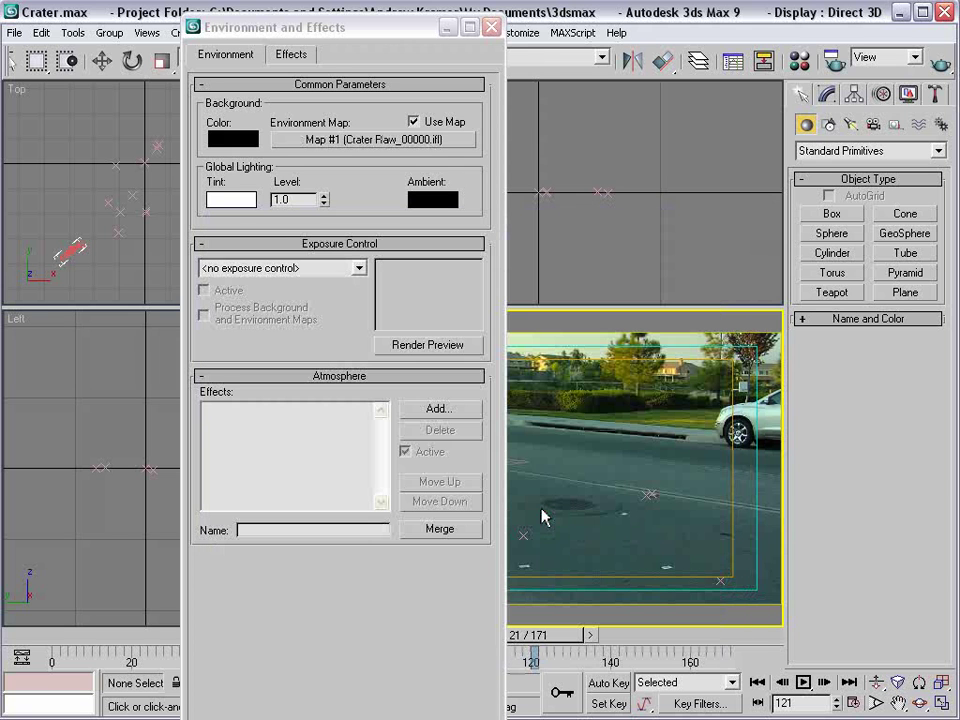
left_click(491, 28)
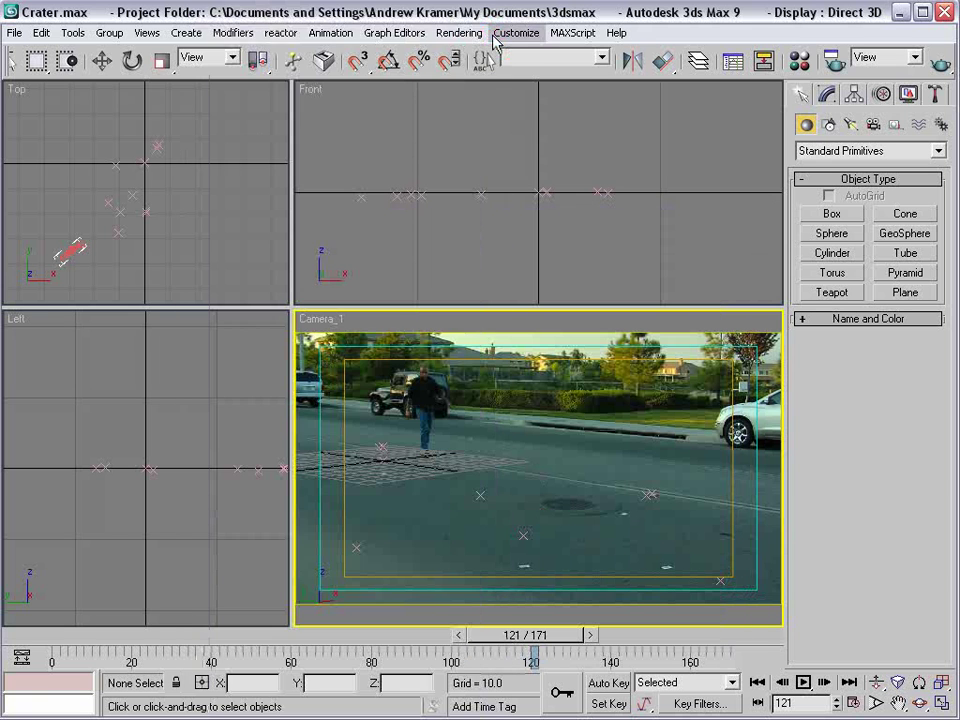
- Set the scene's frame rate to Film in Time Configuration and scrub the timeline back to frame 5
left_click(854, 704)
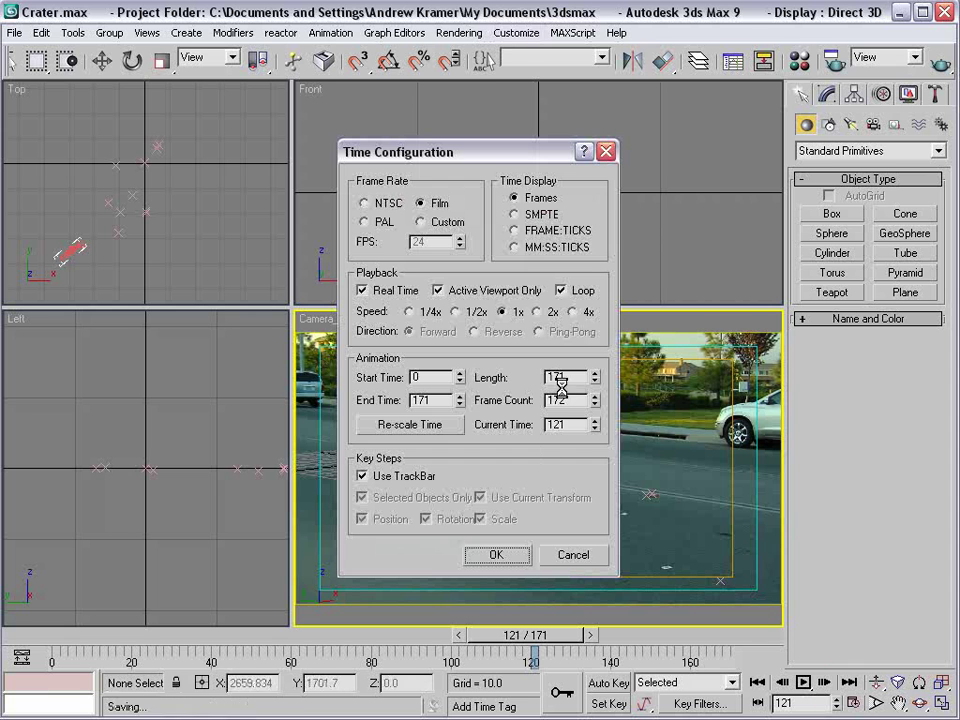
left_click(420, 204)
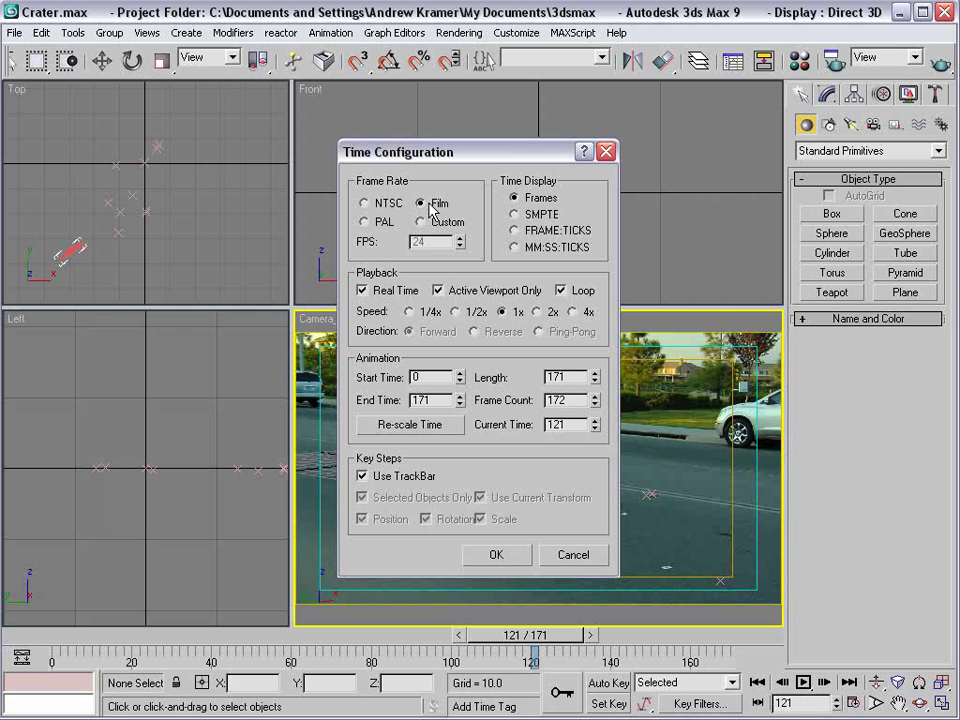
left_click(496, 556)
left_click_drag(535, 635, 113, 634)
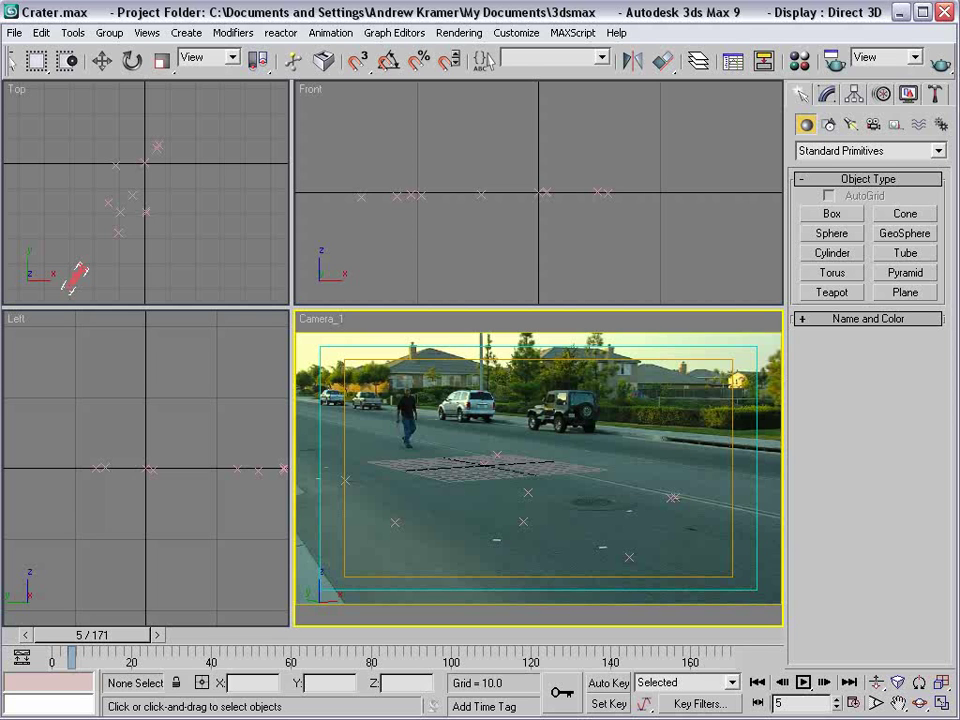
key("alt+Tab")
left_click_drag(509, 527, 456, 522)
left_click(540, 10)
- Start a spline Line and enable 3D snapping with Pivot as the snap target
left_click(829, 124)
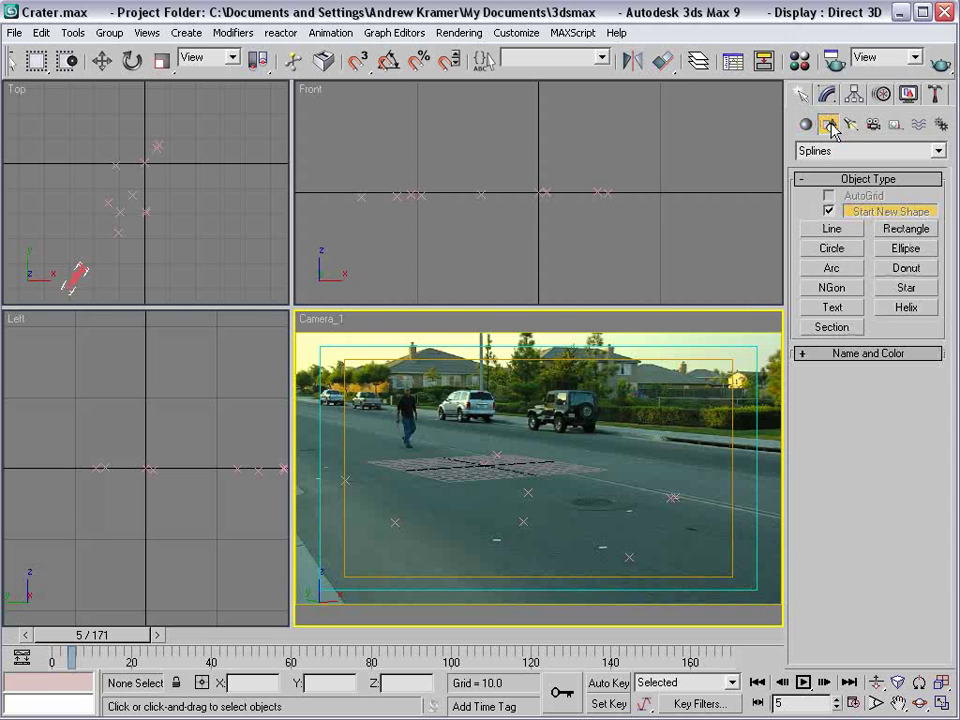
left_click(835, 231)
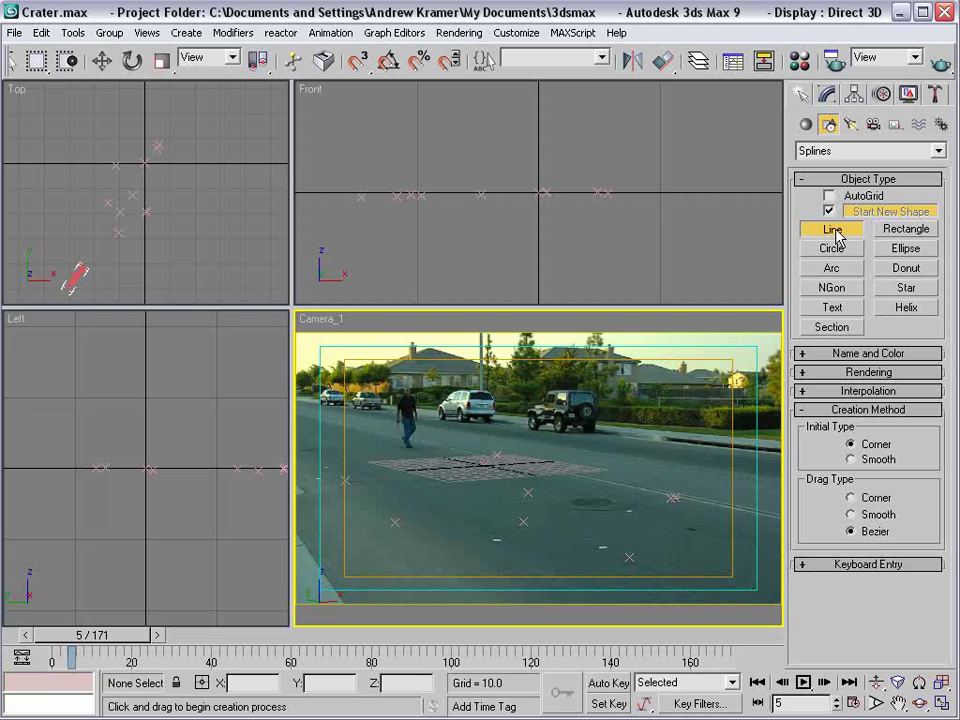
left_click(359, 64)
right_click(359, 64)
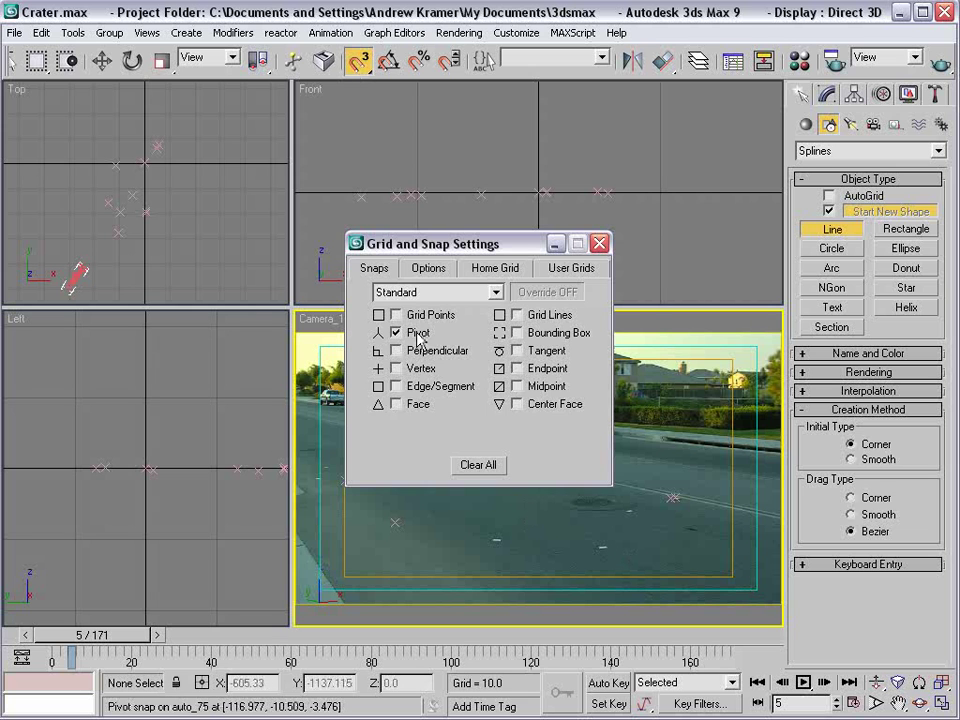
left_click(599, 243)
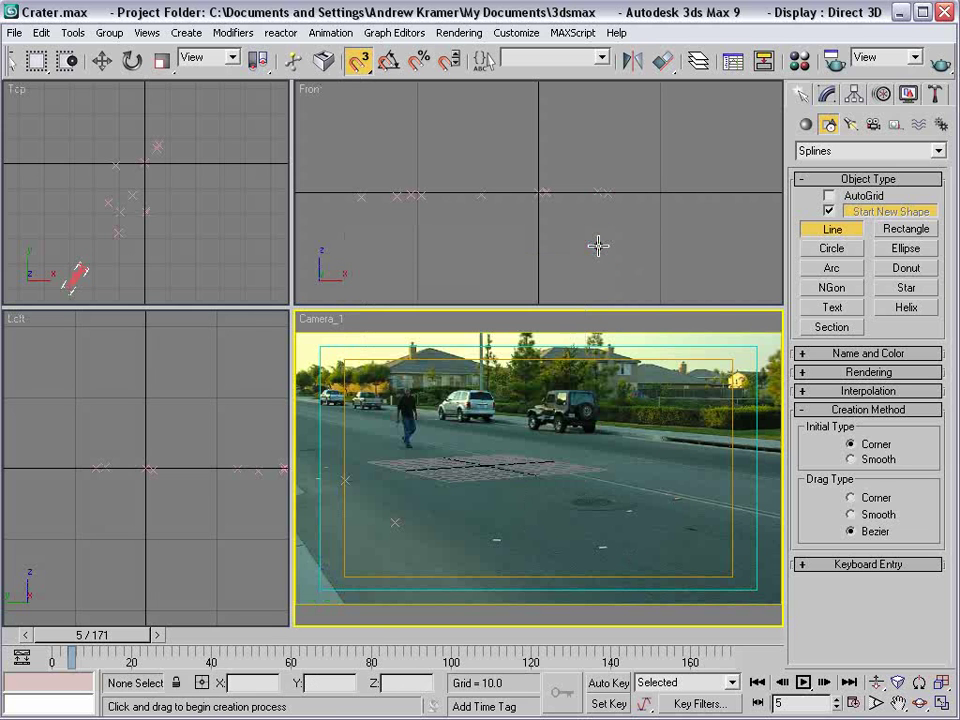
- At frame 39, draw a closed six-vertex line in the camera view, snapped to the tracking points around the road area
left_click_drag(90, 635, 330, 643)
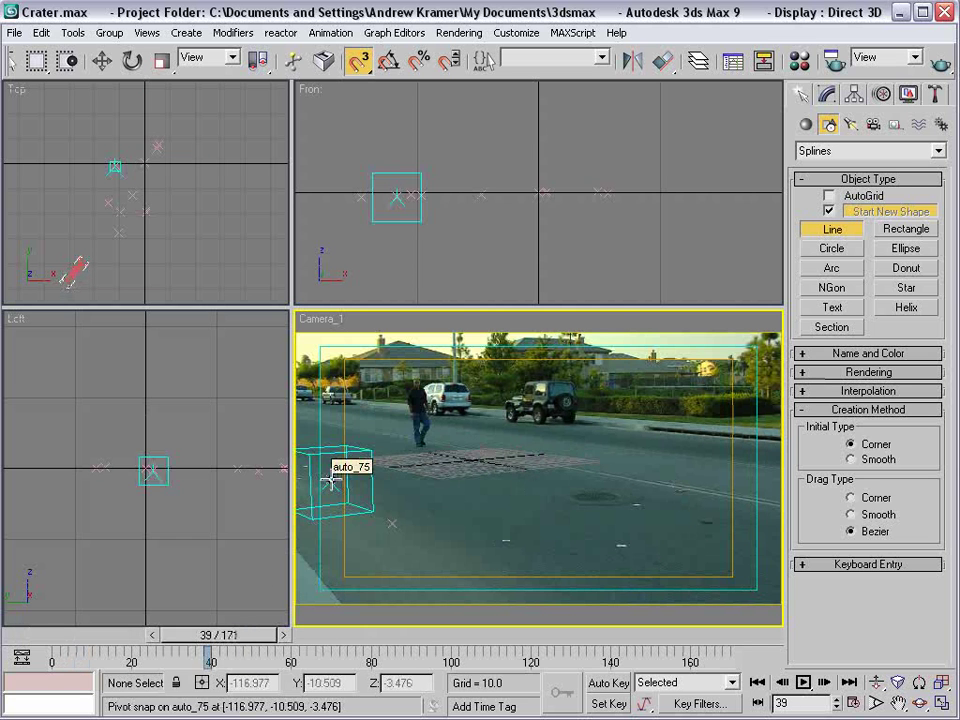
left_click(330, 481)
left_click(392, 520)
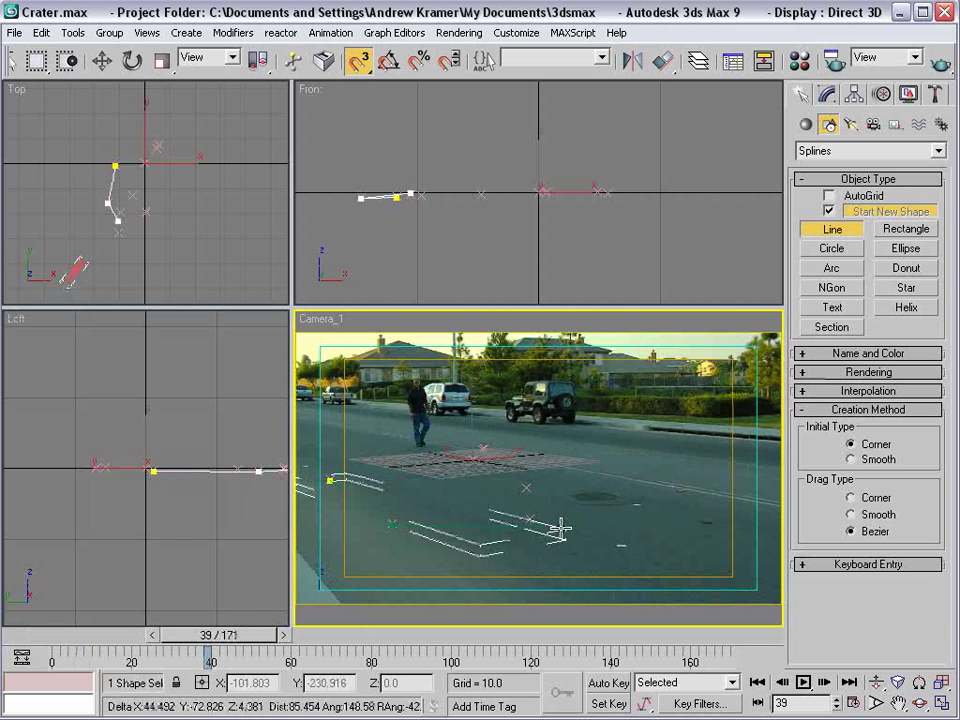
left_click(530, 518)
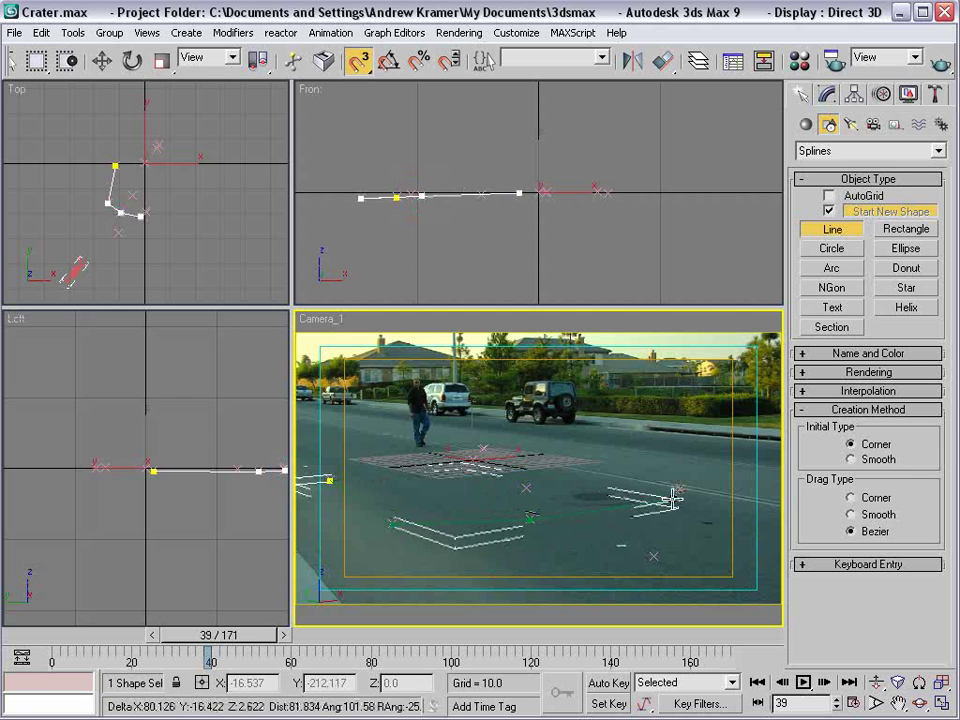
left_click(680, 490)
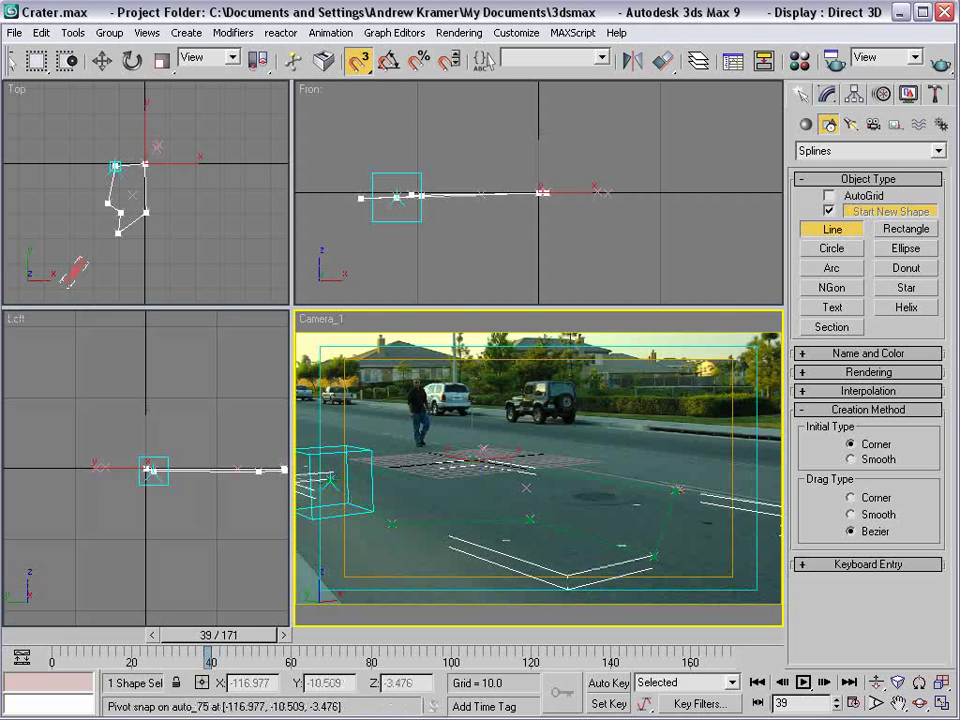
left_click(333, 487)
left_click(332, 386)
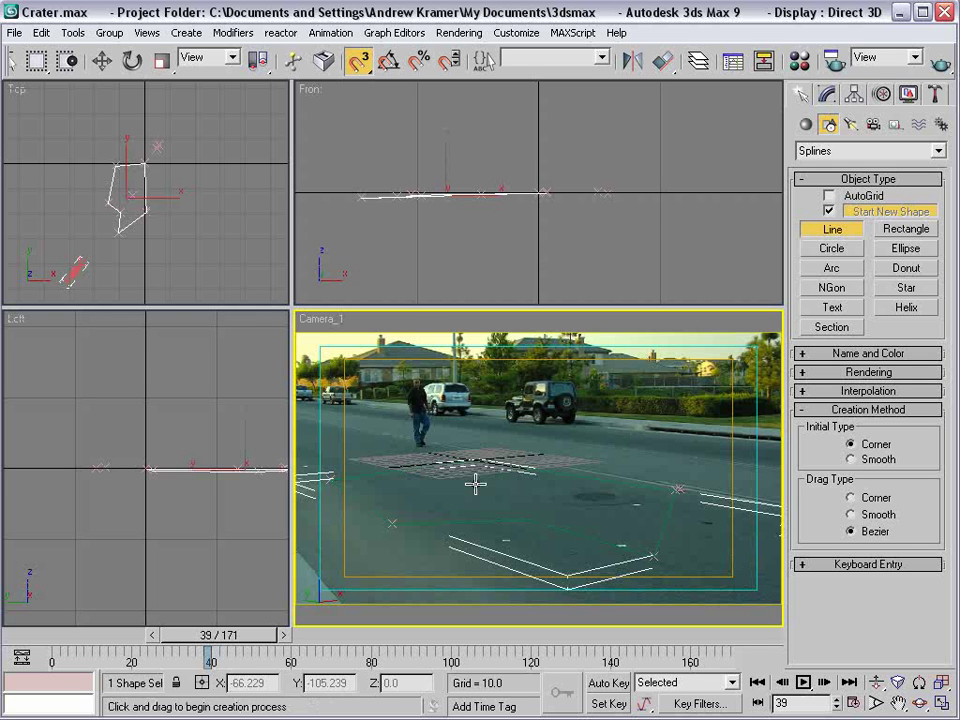
right_click(647, 428)
left_click(647, 428)
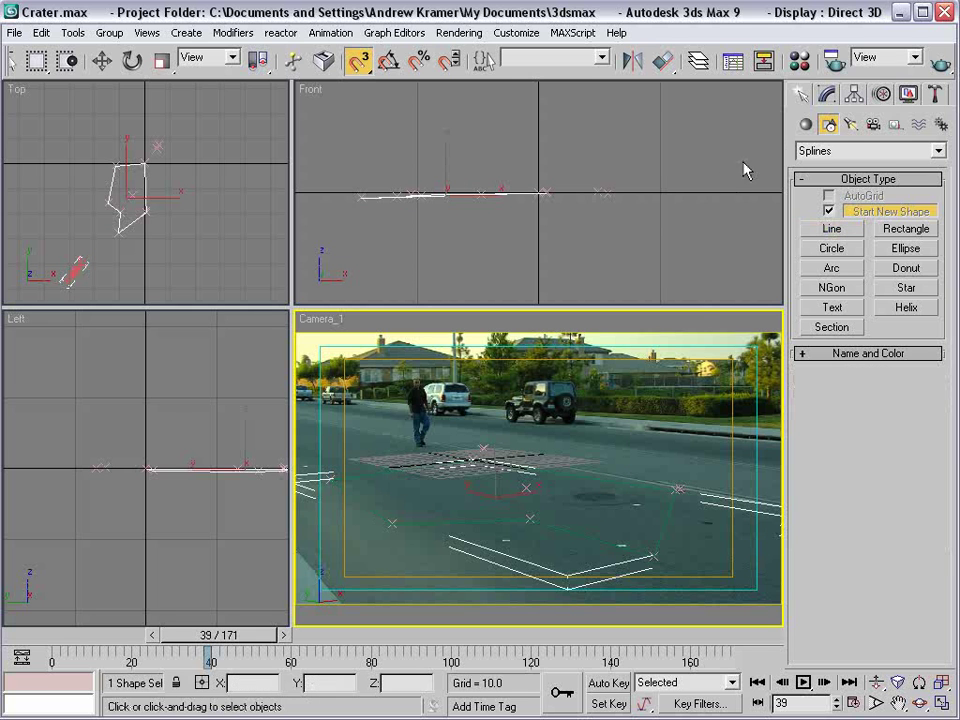
- Select the whole spline at Spline level and scale it up uniformly until it extends beyond the street in the camera view
left_click(827, 94)
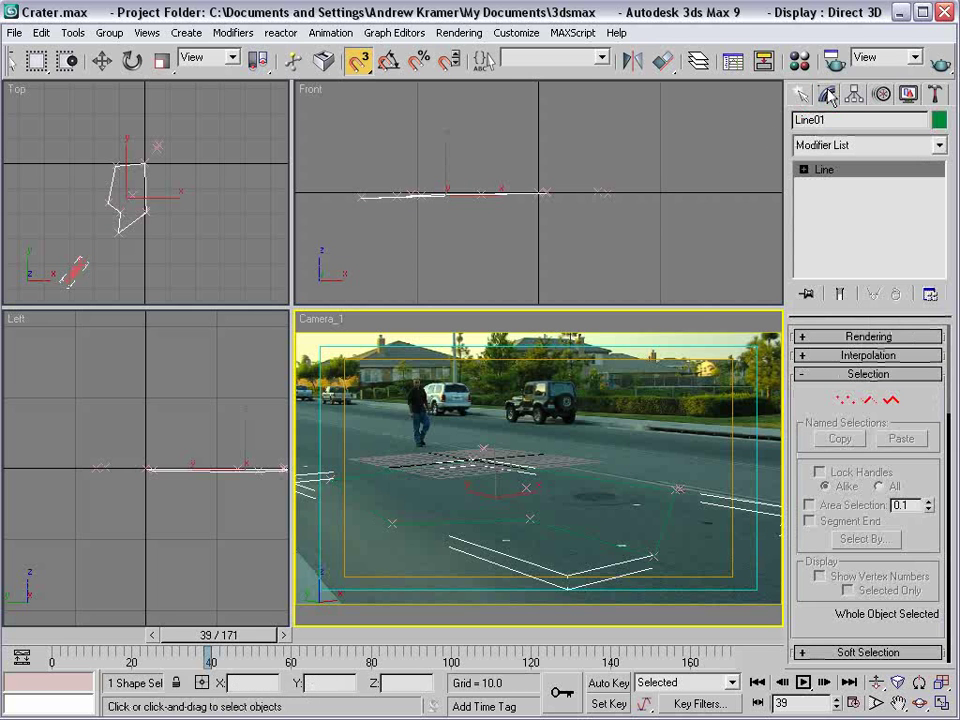
left_click(891, 402)
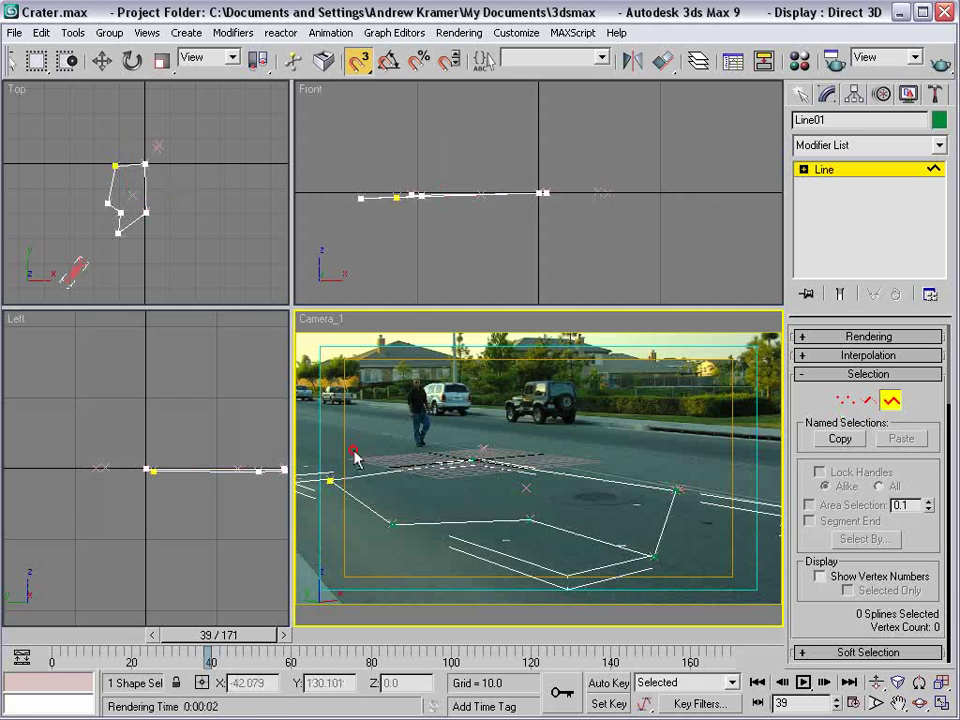
left_click(681, 553)
right_click(512, 482)
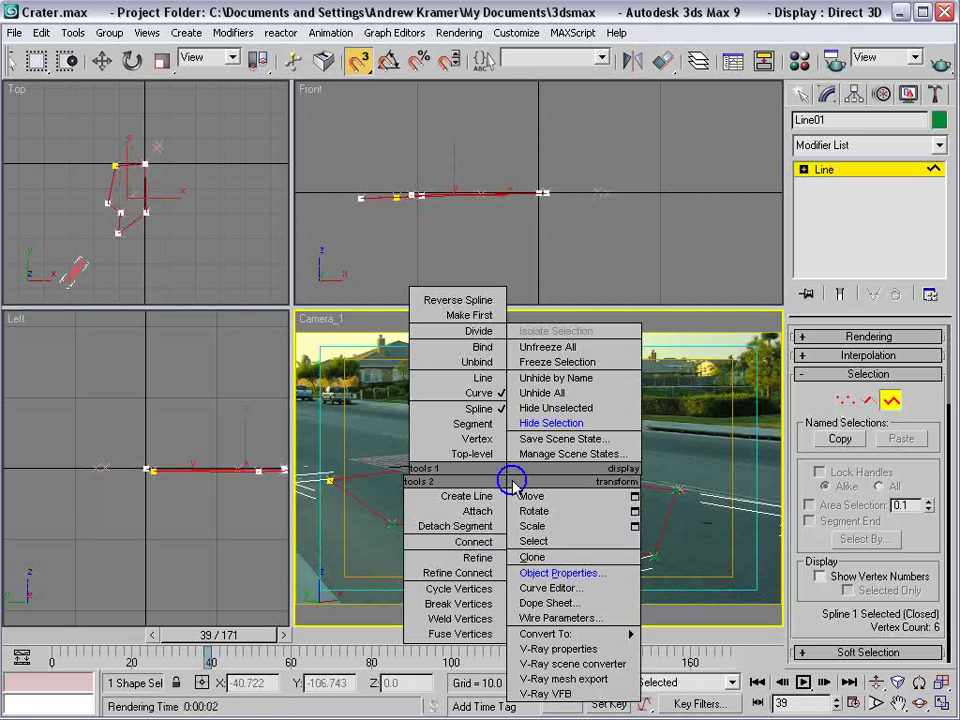
left_click(582, 531)
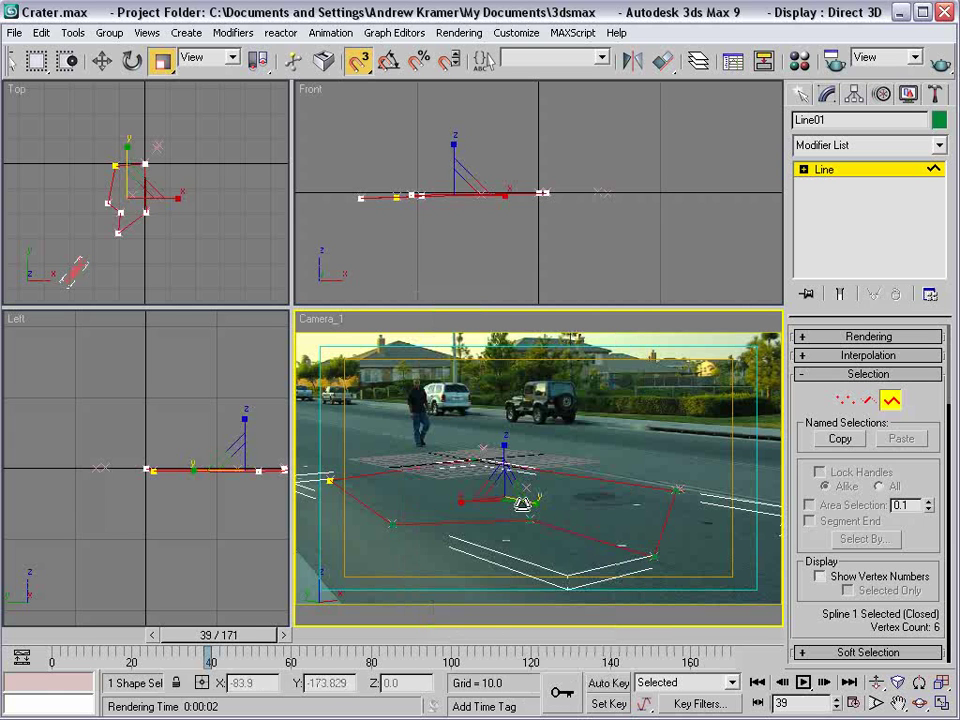
left_click_drag(499, 484, 786, 175)
right_click(583, 394)
left_click(586, 394)
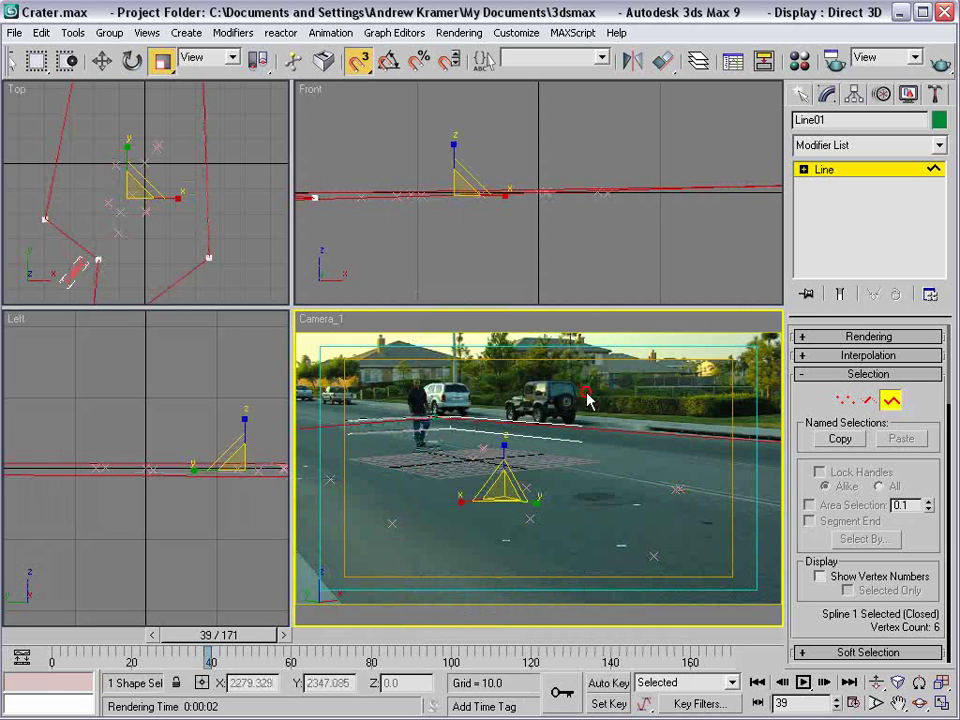
- Leave Spline level, convert the enlarged outline to an Editable Poly to form the ground plane, and deselect it
left_click(893, 400)
left_click(531, 420)
left_click(525, 425)
right_click(525, 425)
mouse_move(598, 581)
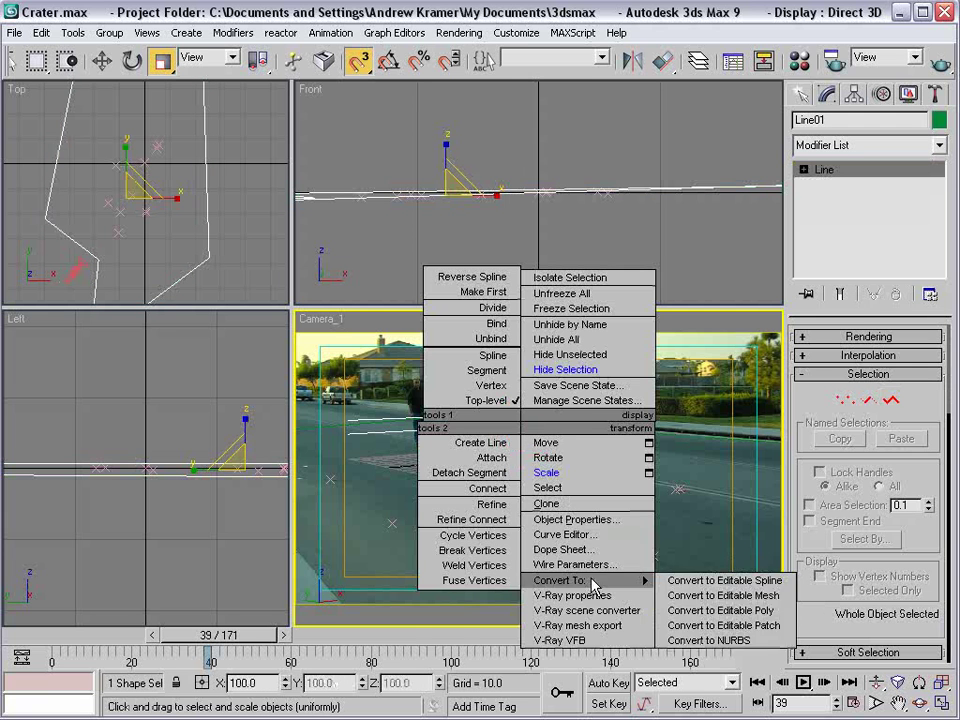
left_click(724, 610)
left_click(602, 396)
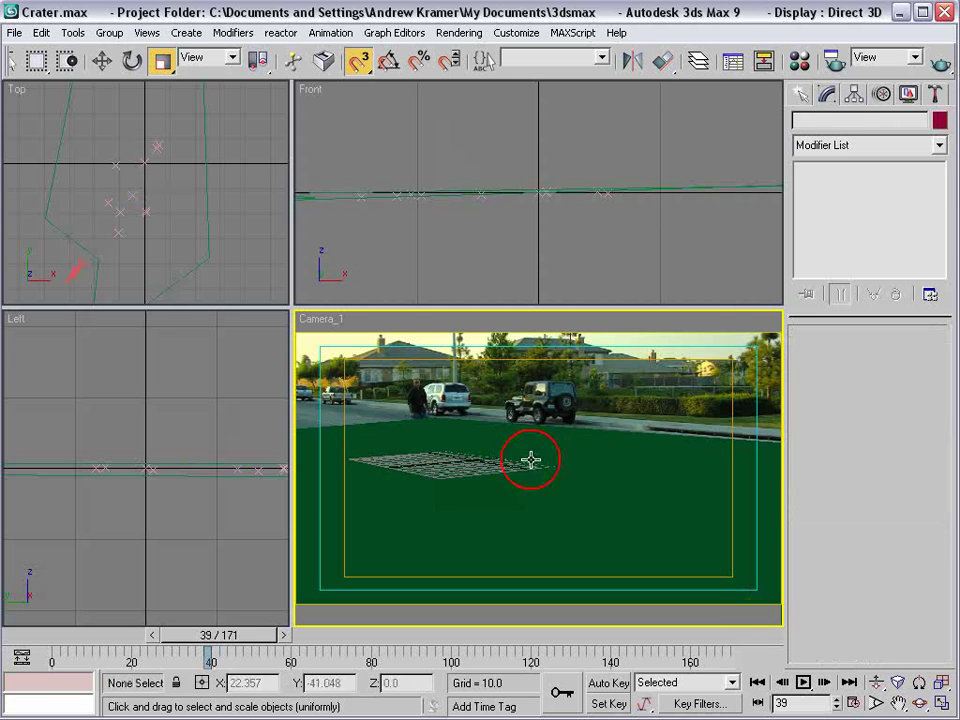
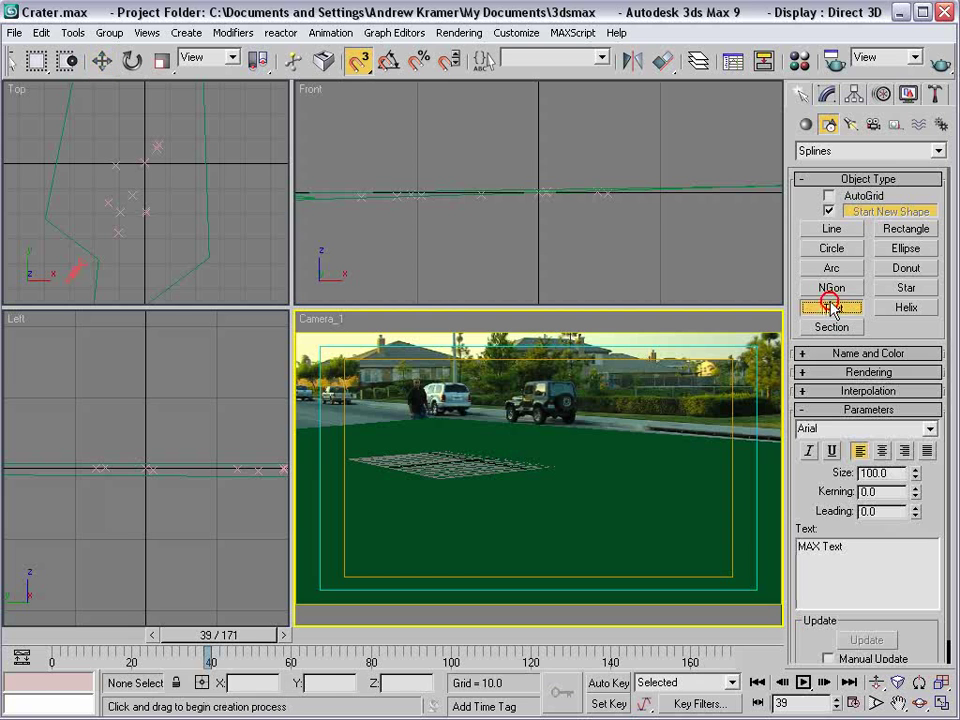
- Place a "MAX Text" shape at size 100 just above the ground in the Front view and apply a Bevel modifier
left_click(567, 183)
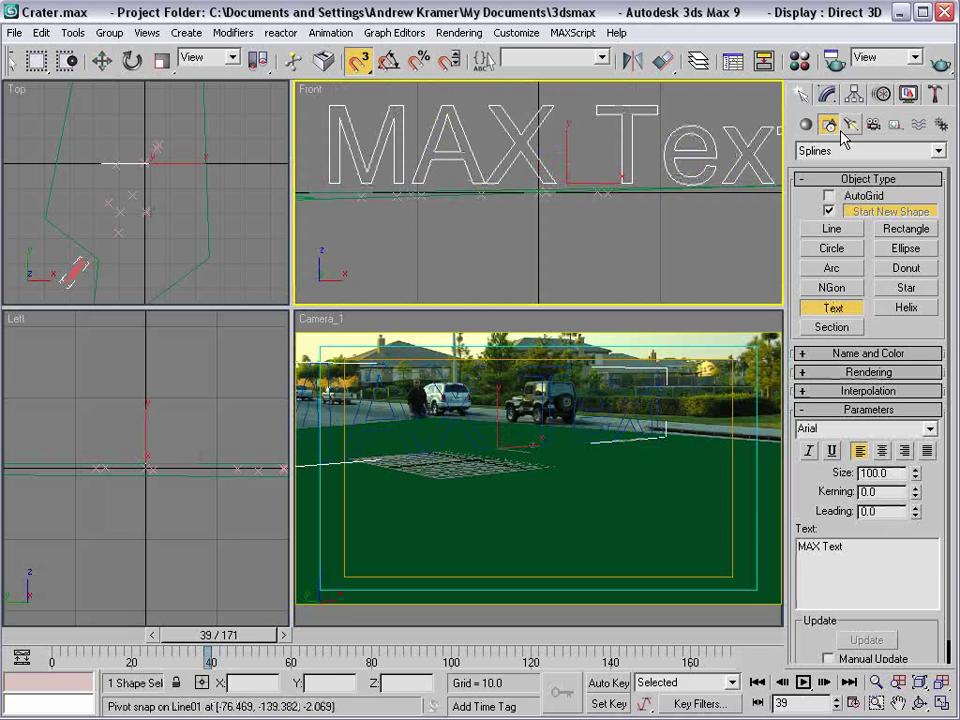
left_click(827, 94)
left_click(849, 146)
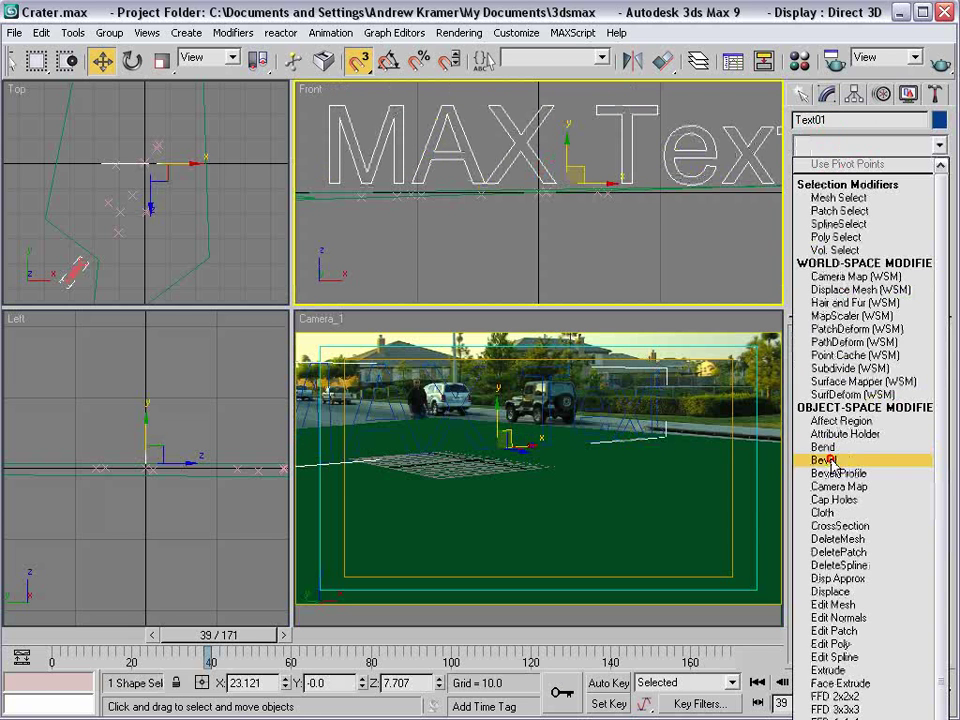
left_click(831, 460)
- Give the text's bevel a Level 1 height of 10 and a Level 2 with height 0.5 and outline -1
left_click(808, 555)
left_click_drag(932, 572, 934, 508)
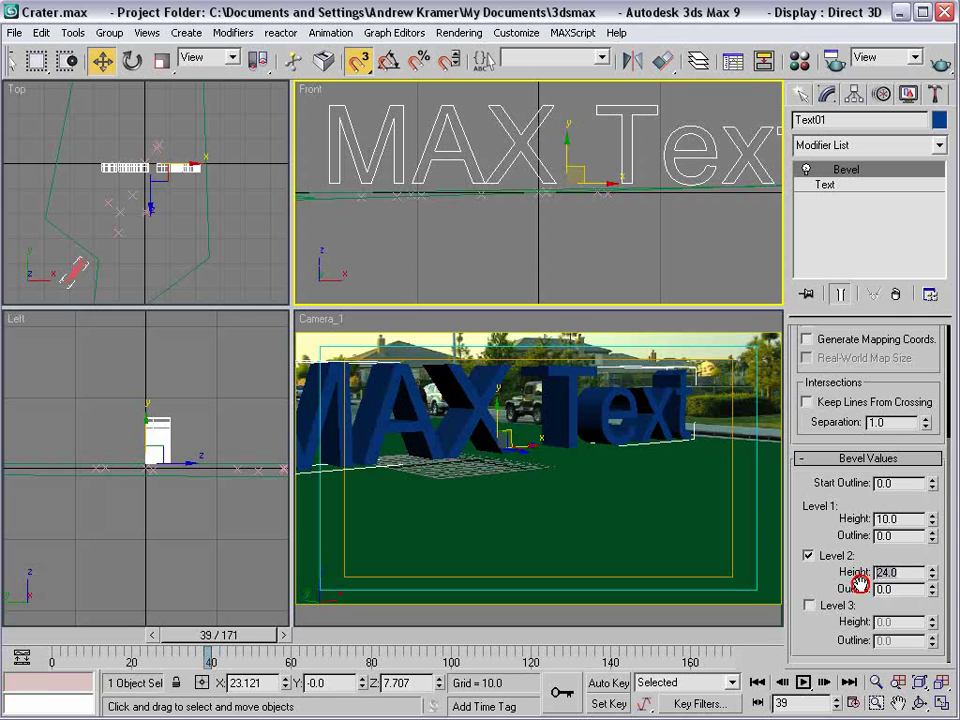
type(".5")
key("Return")
left_click_drag(932, 591, 934, 596)
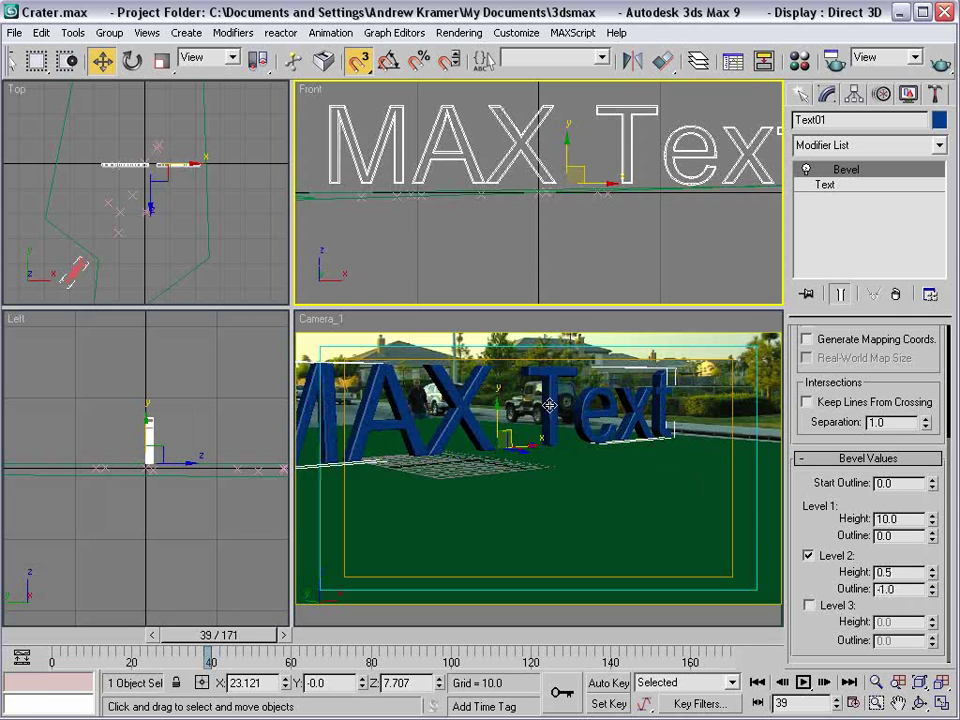
- With snapping off, scale the 3D text down uniformly and move it forward on the road to about X -28, Y -155
right_click(535, 447)
left_click(542, 494)
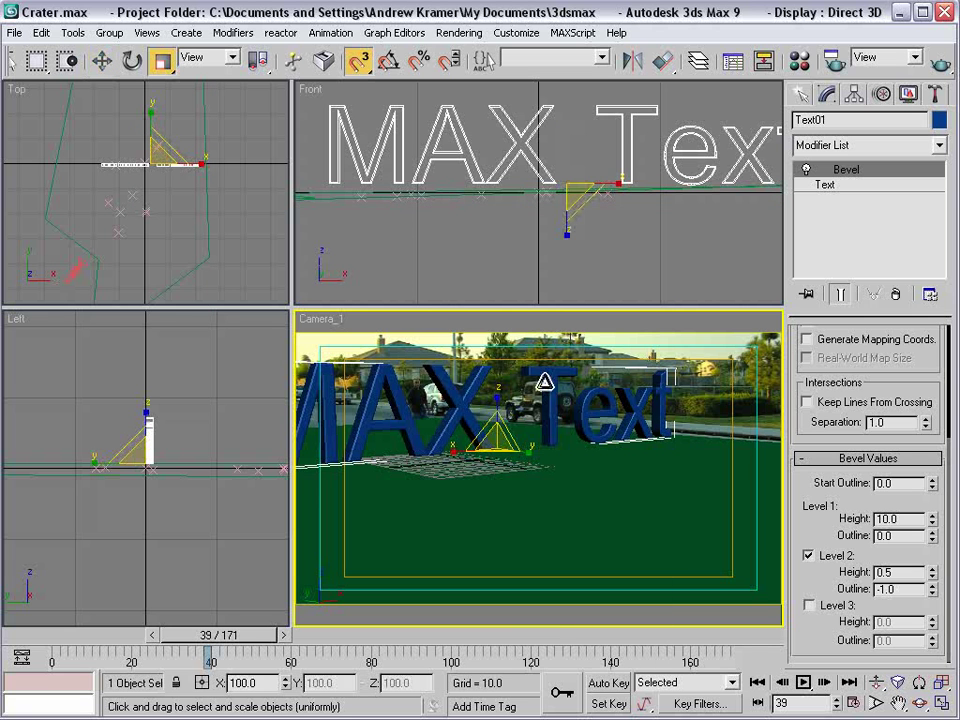
left_click(358, 60)
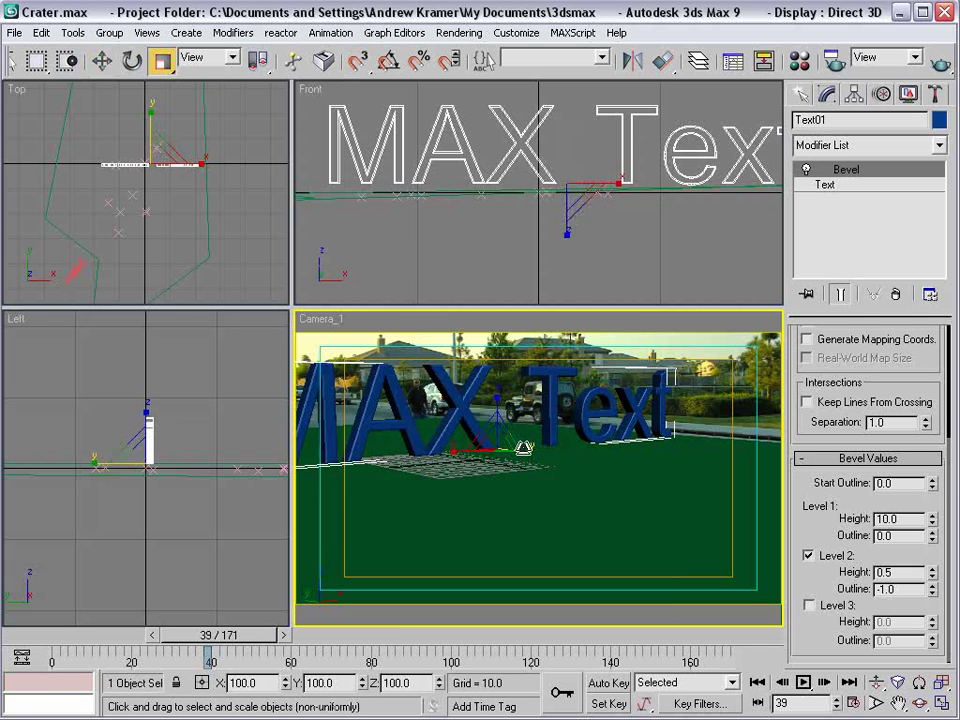
left_click_drag(489, 439, 450, 510)
right_click(503, 450)
left_click(505, 449)
left_click_drag(458, 455, 611, 508)
- Change the ground plane's object color to light teal in its Object Properties and deselect it
middle_click_drag(447, 149, 474, 152)
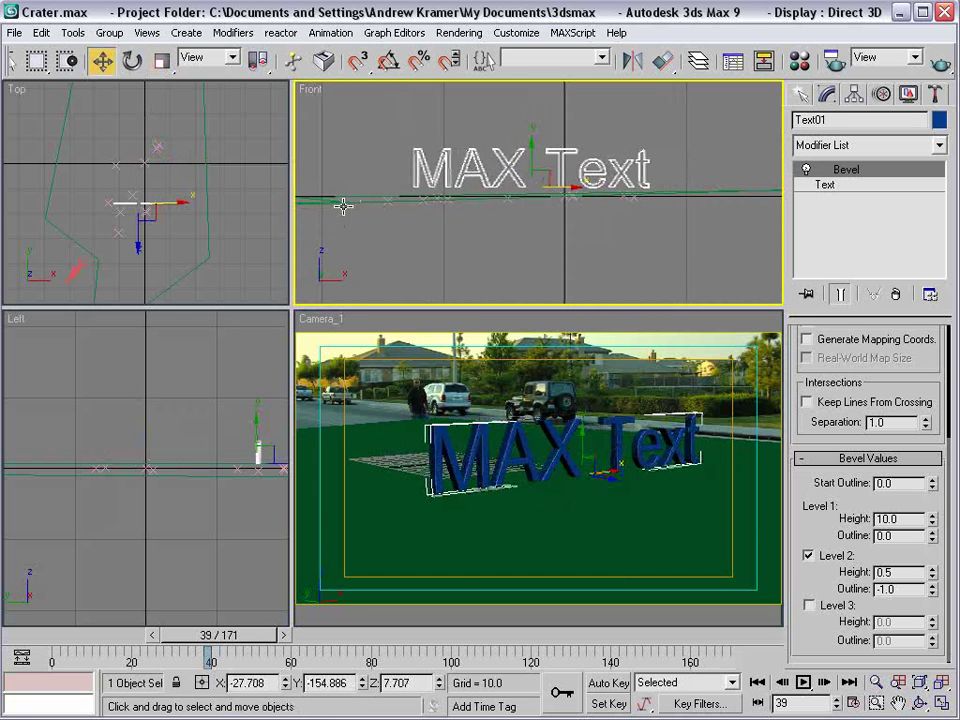
left_click(343, 208)
right_click(318, 228)
left_click(378, 301)
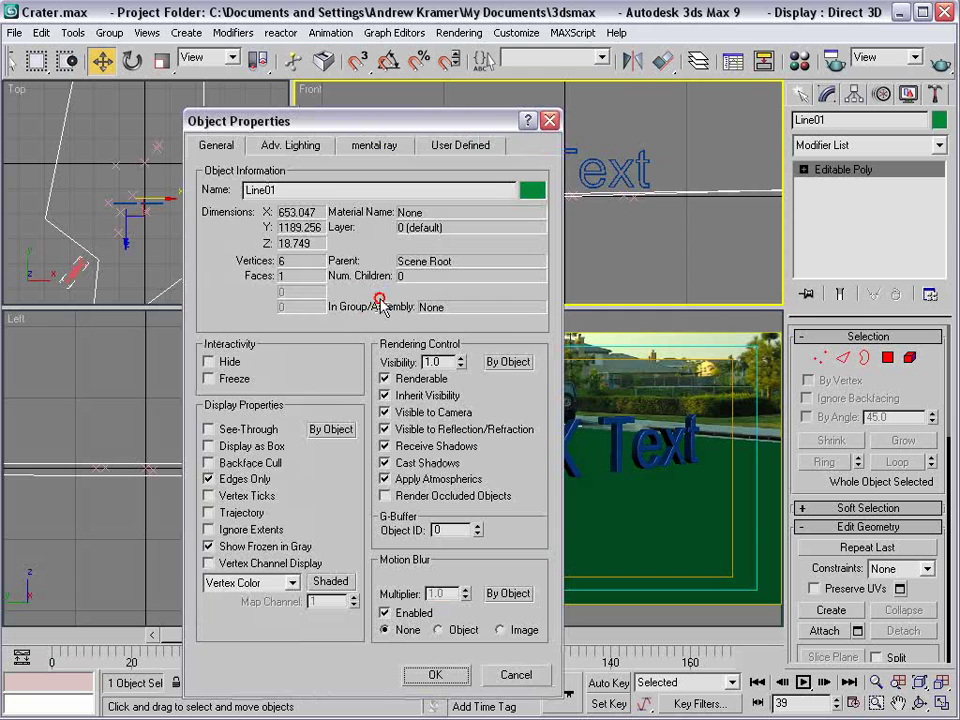
left_click(526, 193)
left_click(385, 335)
left_click(467, 514)
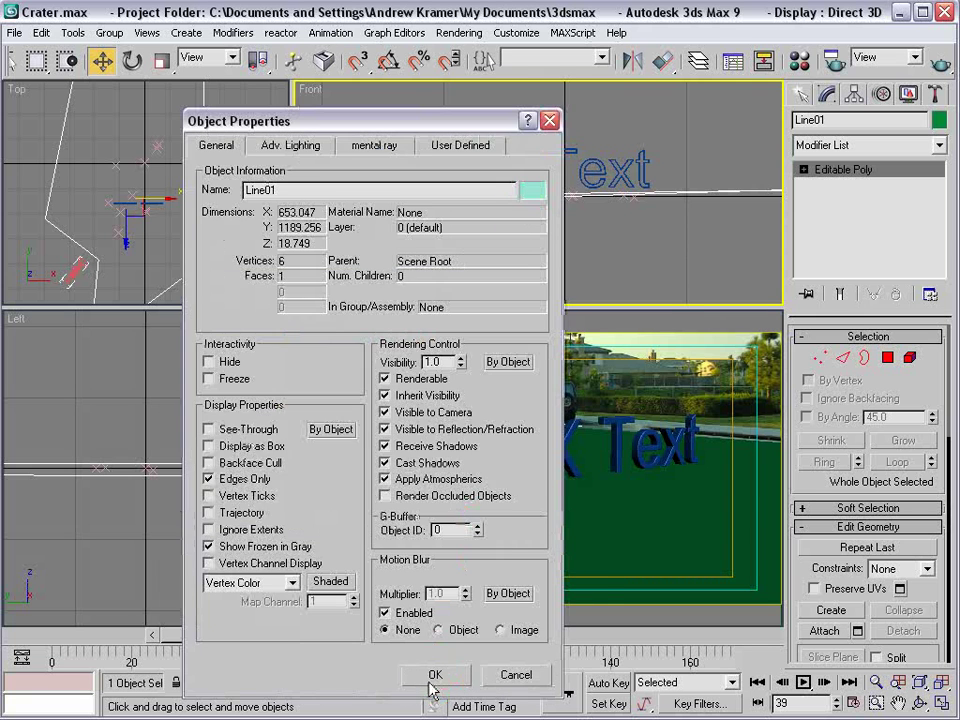
left_click(435, 674)
left_click(543, 247)
- Rotate the 3D text slightly in the Front view to follow the slope of the ground plane
scroll(497, 204, "up", 3)
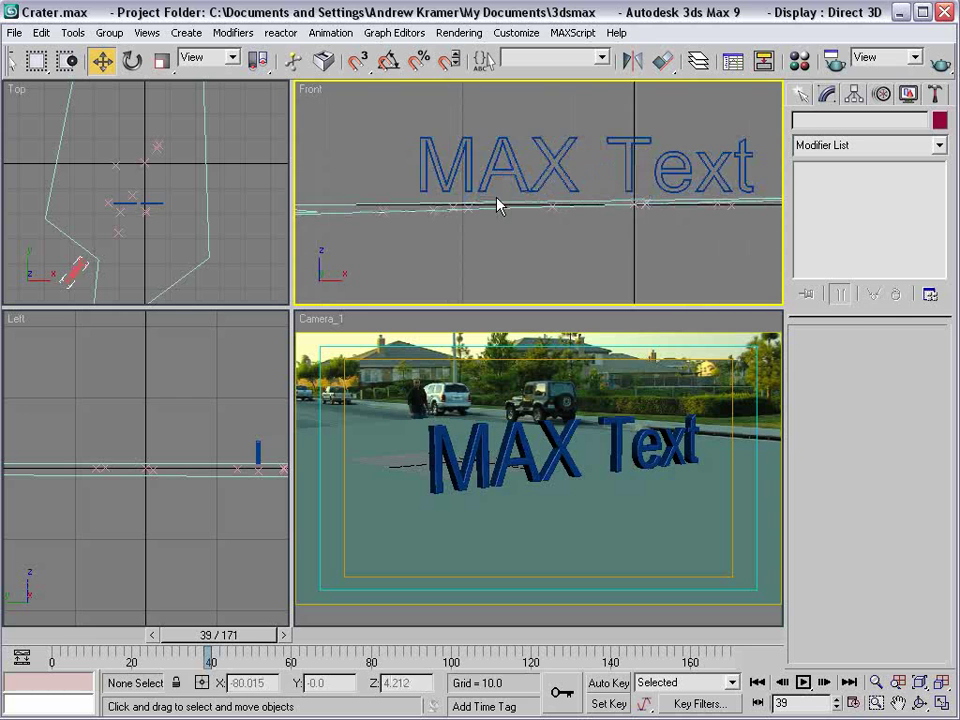
left_click(624, 190)
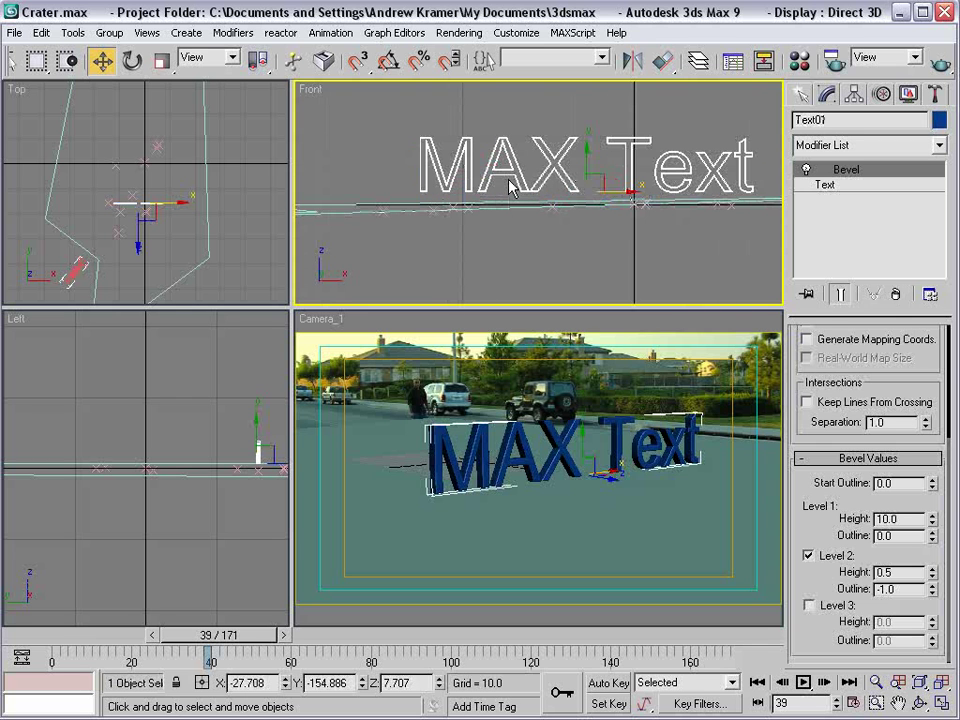
scroll(446, 205, "down", 3)
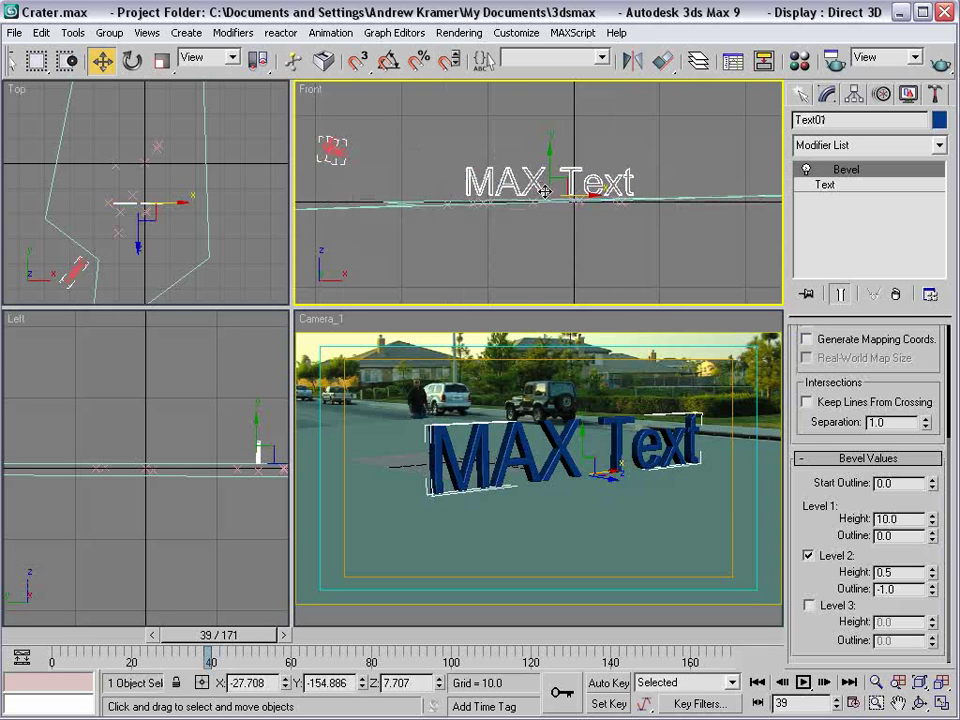
scroll(553, 208, "up", 3)
right_click(531, 174)
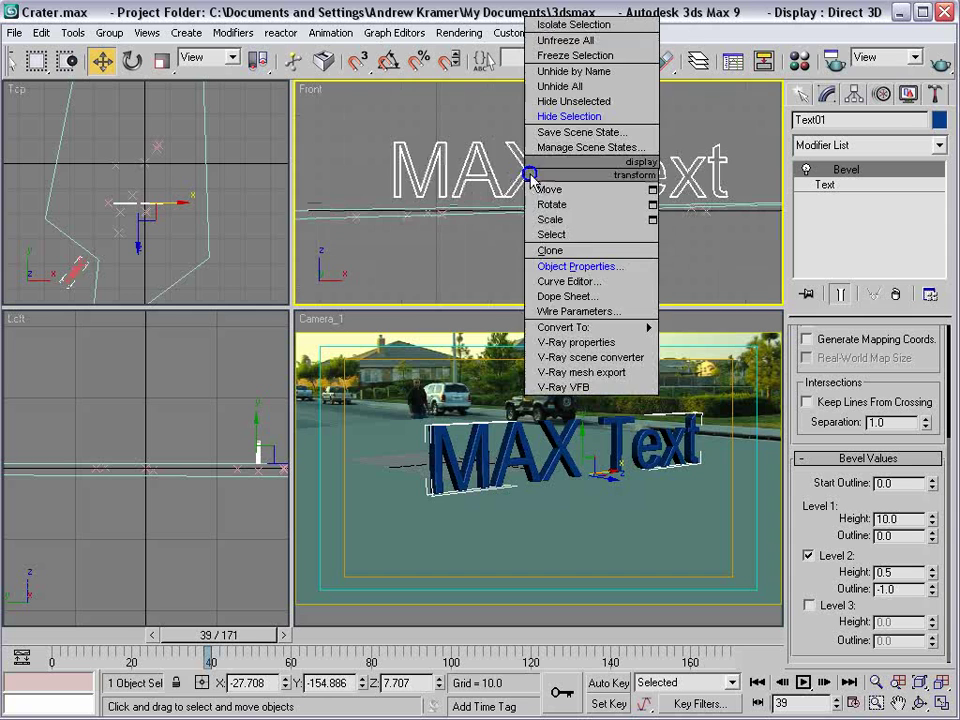
left_click(574, 206)
left_click_drag(599, 188, 556, 173)
- Lower the text onto the ground plane in the Front view, fine-tune its rotation and deselect it
right_click(543, 182)
left_click(570, 198)
right_click(556, 173)
left_click(578, 199)
scroll(576, 213, "up", 3)
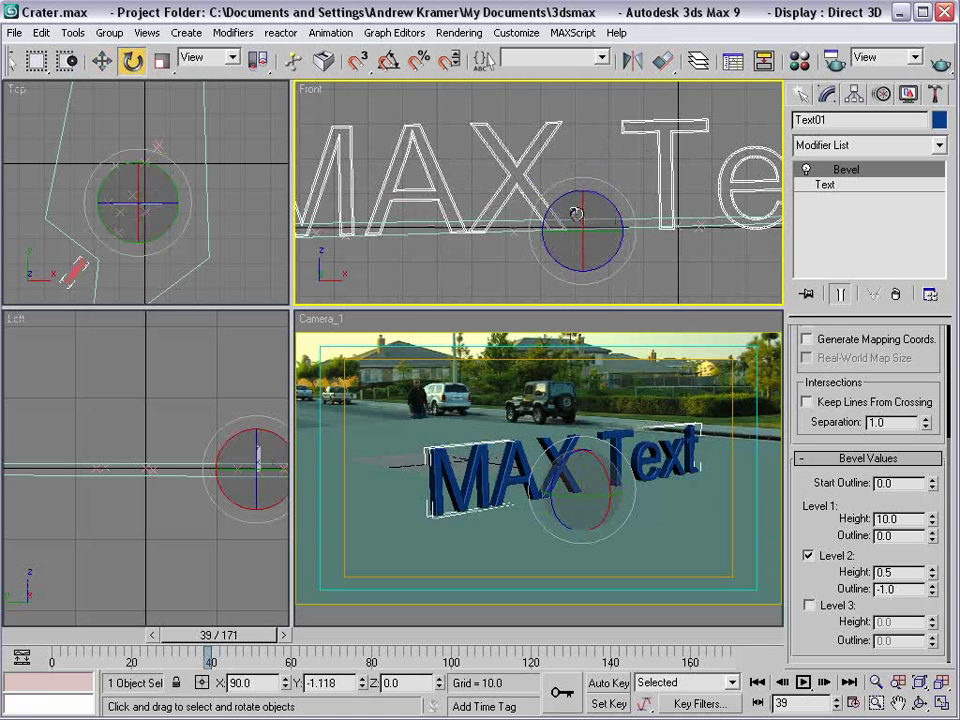
left_click_drag(619, 210, 628, 204)
key("w")
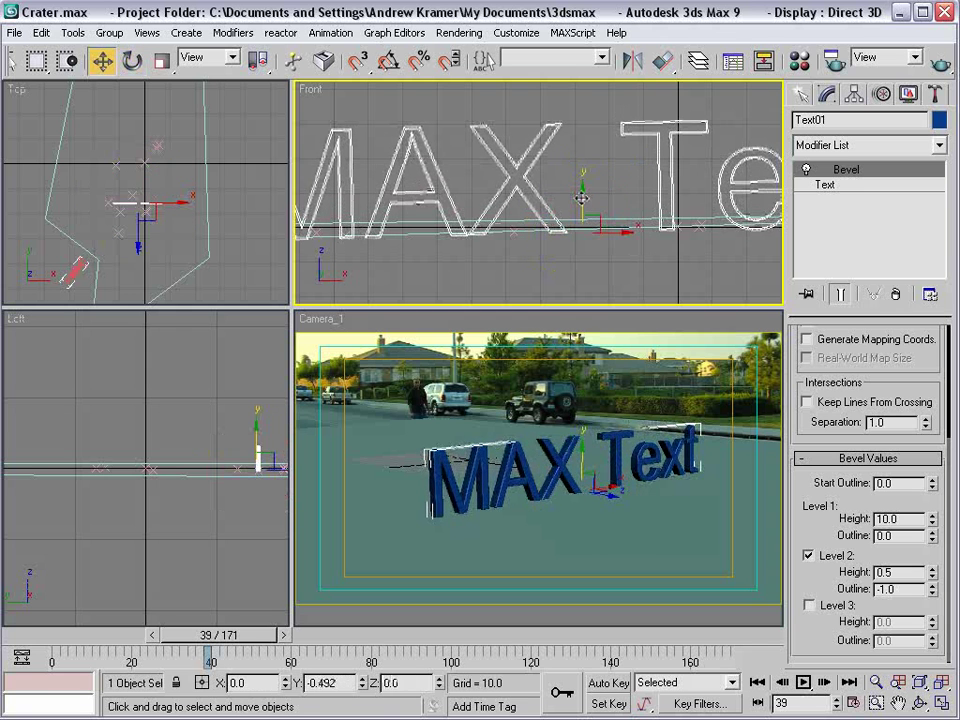
left_click(561, 364)
- Place a Skylight on the road beside the text in the camera view with Cast Shadows on and Rays per Sample 5
left_click(801, 95)
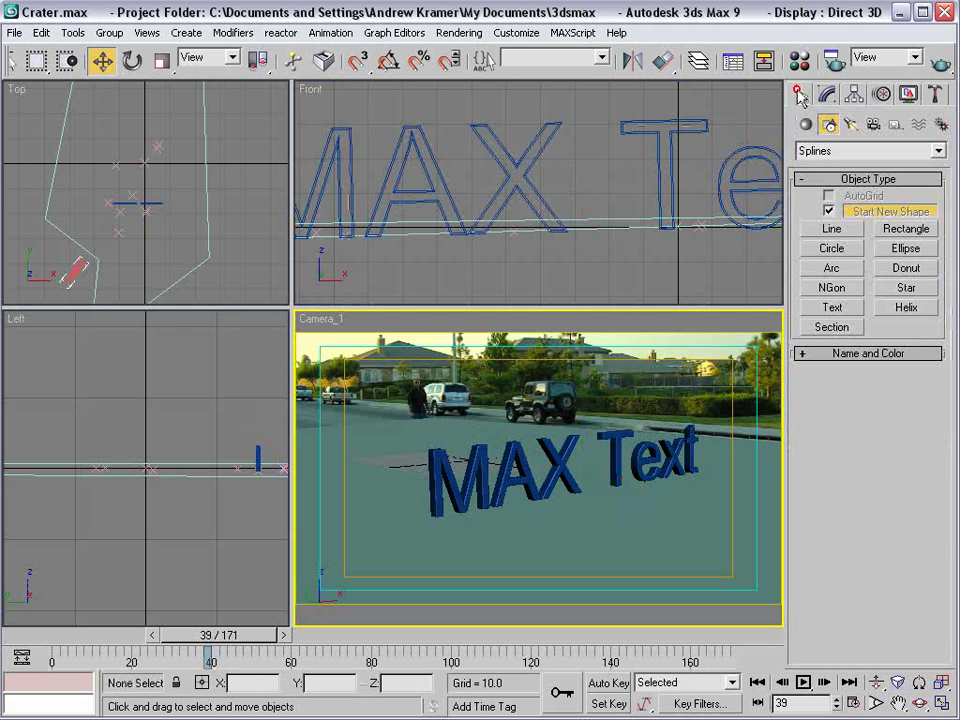
left_click(850, 124)
left_click(905, 253)
left_click(741, 450)
left_click(810, 481)
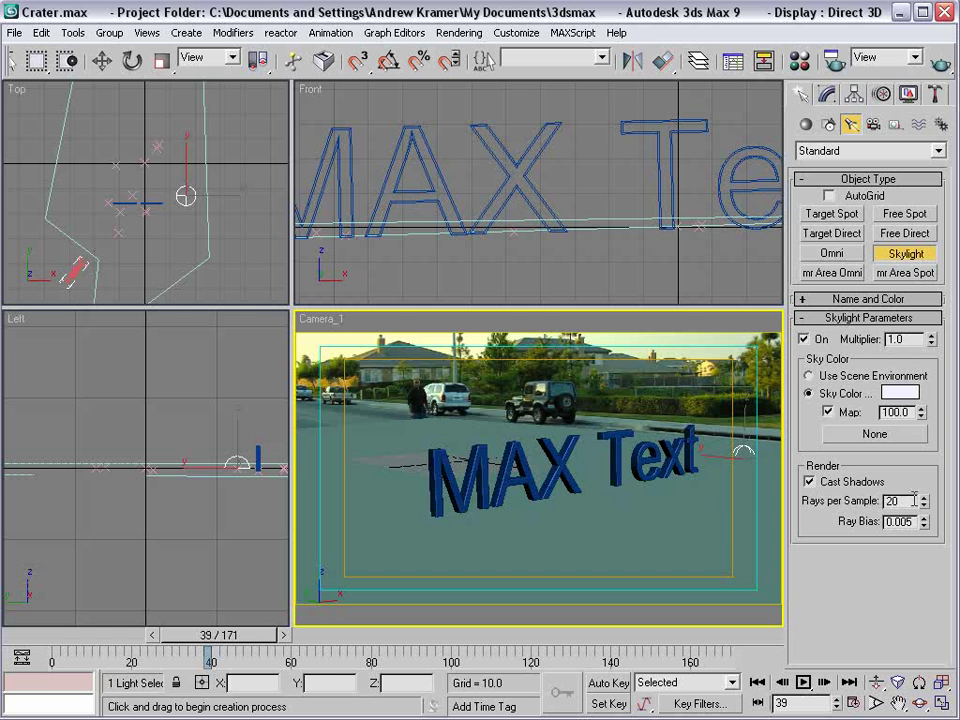
left_click_drag(914, 501, 735, 482)
type("5")
left_click(430, 354)
- Turn the first material slot into a Matte/Shadow material and assign it to the ground plane
key("m")
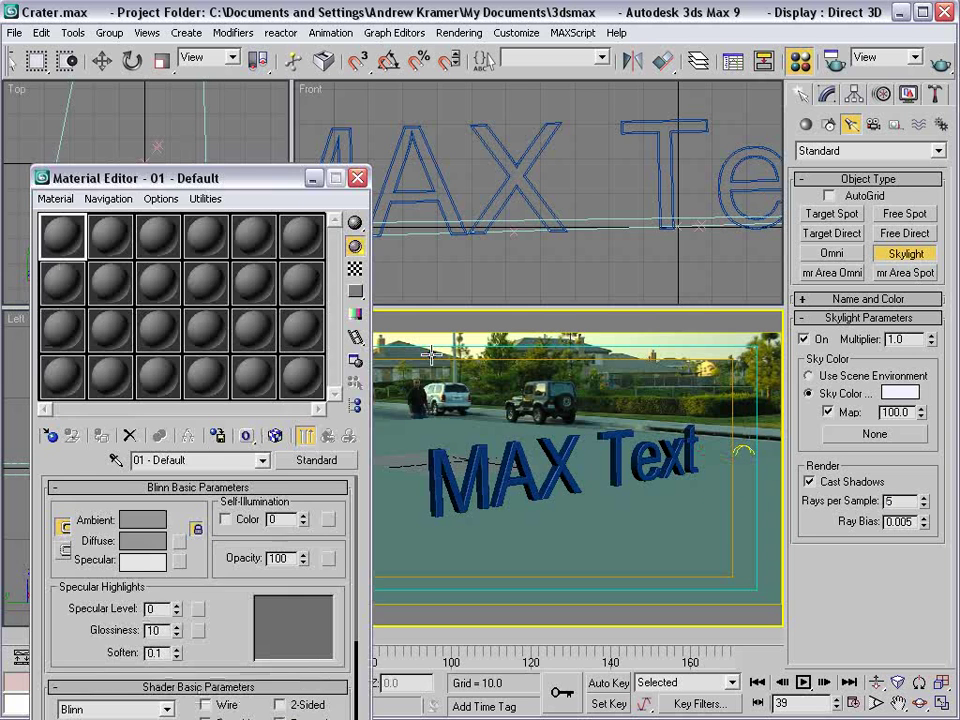
left_click_drag(195, 183, 198, 97)
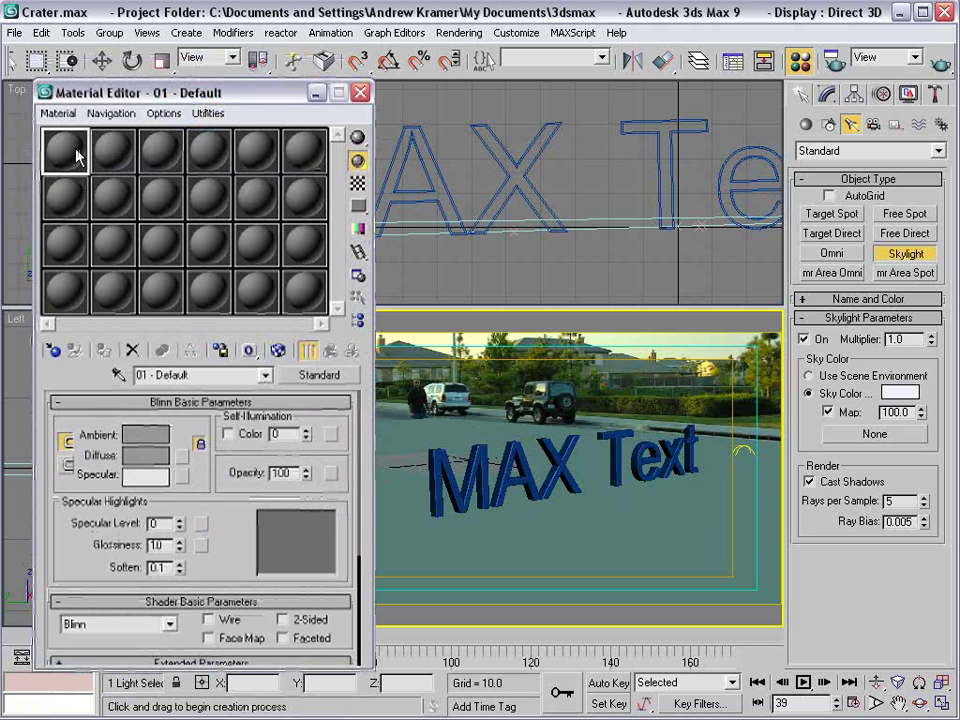
left_click(319, 375)
left_click_drag(843, 147, 281, 113)
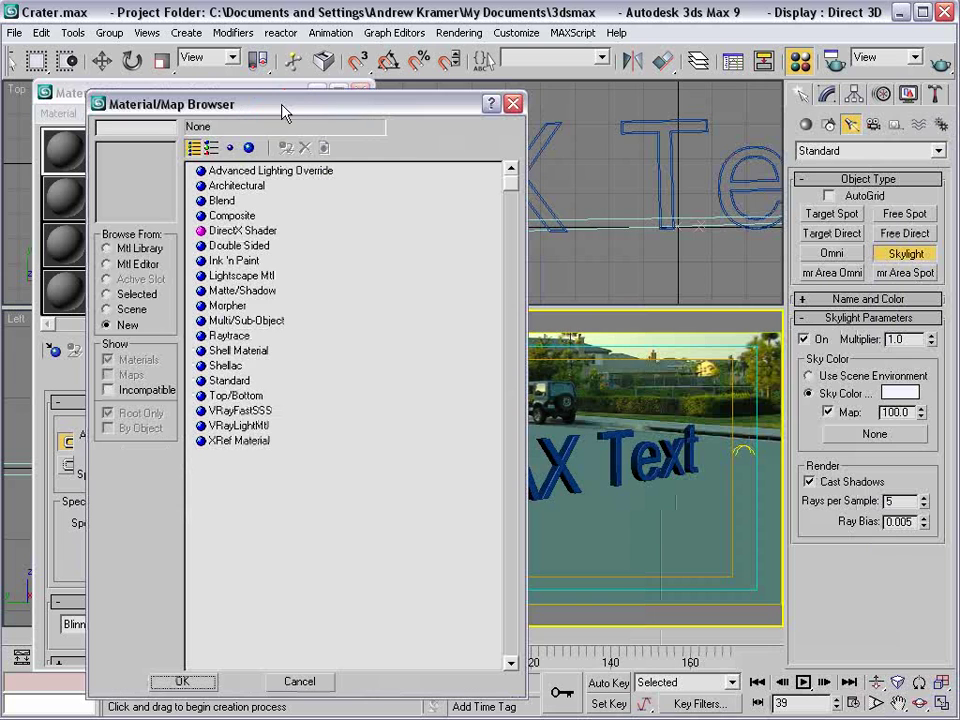
double_click(236, 291)
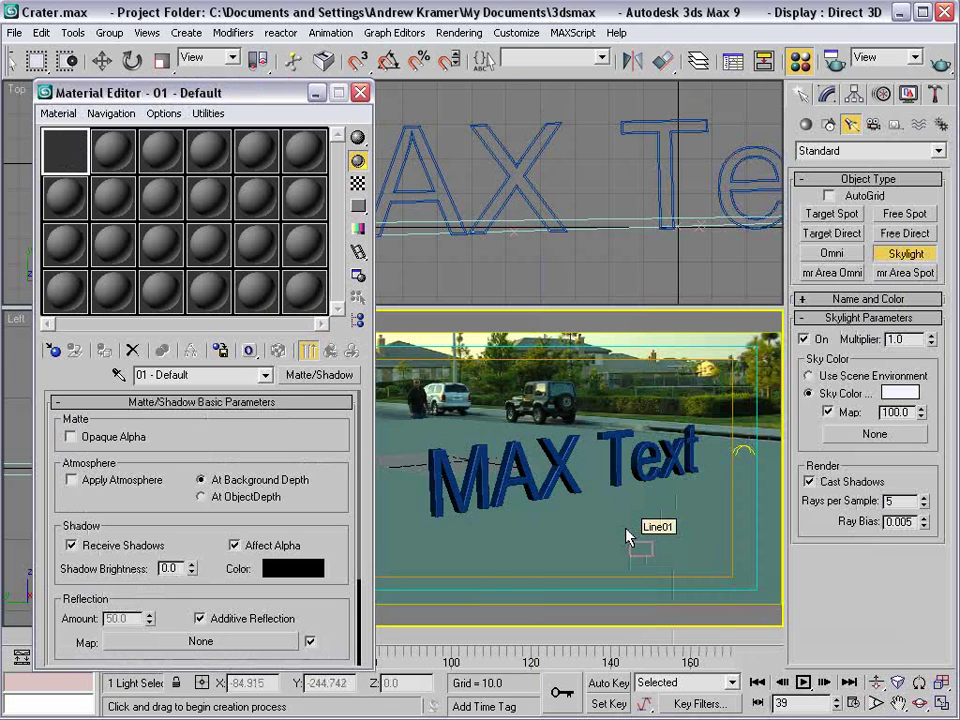
left_click_drag(626, 531, 634, 538)
- Enable See-Through in the ground plane's Object Properties
right_click(448, 412)
left_click(445, 435)
right_click(443, 437)
left_click(472, 536)
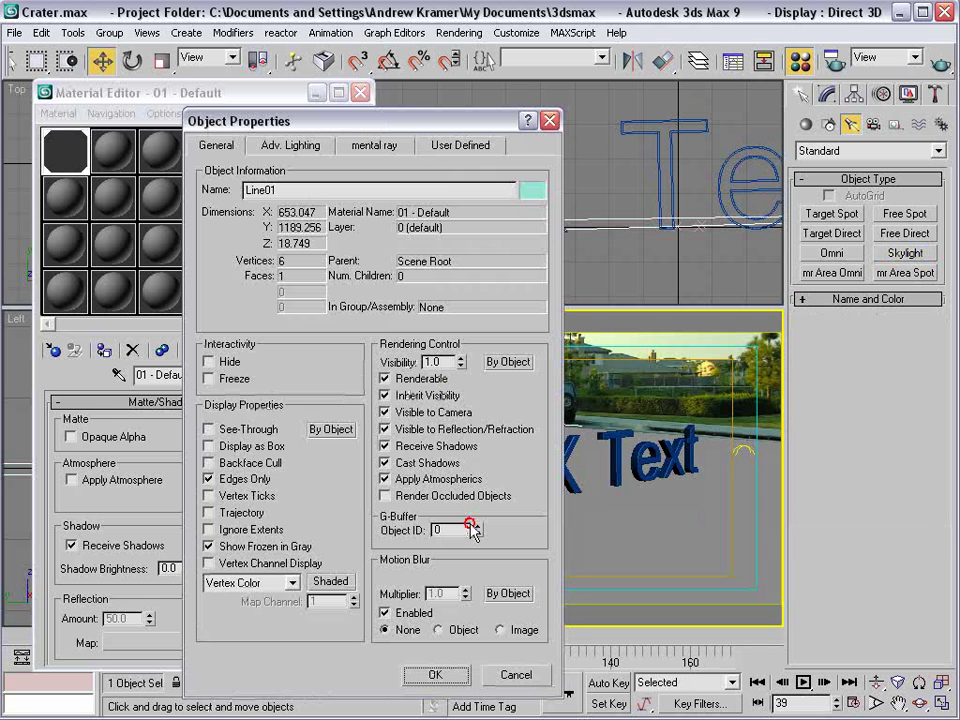
left_click(209, 429)
left_click(435, 674)
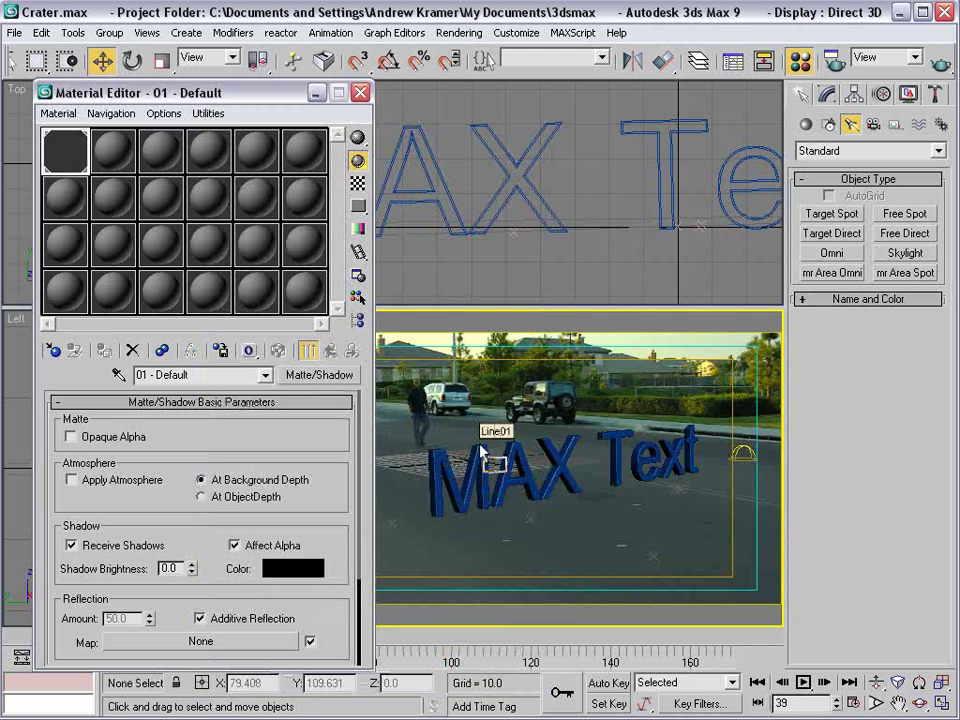
- Assign the second material slot to the 3D text and brighten its diffuse color to near white
left_click_drag(482, 463, 481, 462)
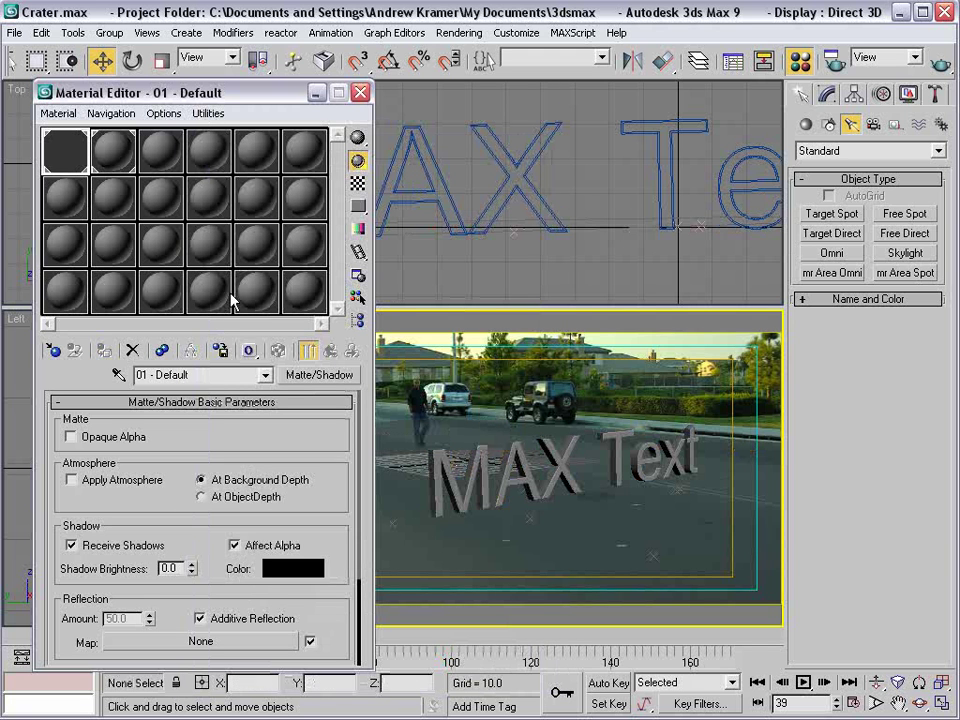
left_click(110, 170)
left_click(166, 437)
left_click_drag(535, 215, 540, 122)
left_click(768, 84)
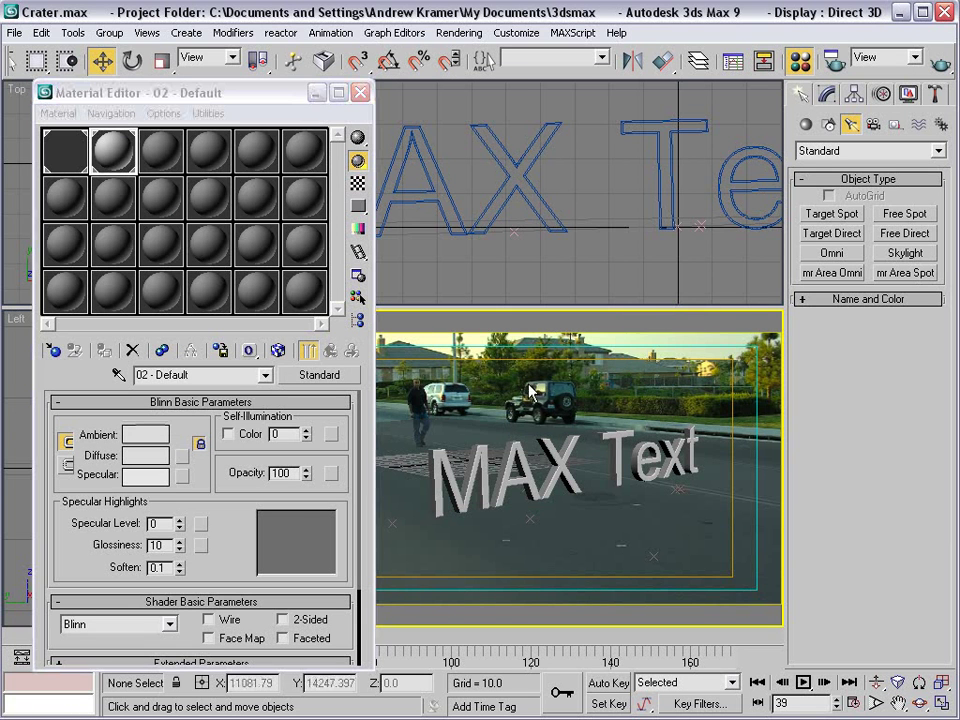
left_click(765, 135)
- Set the render output size to 490x270 and render a test frame of the Camera_1 view
key("F10")
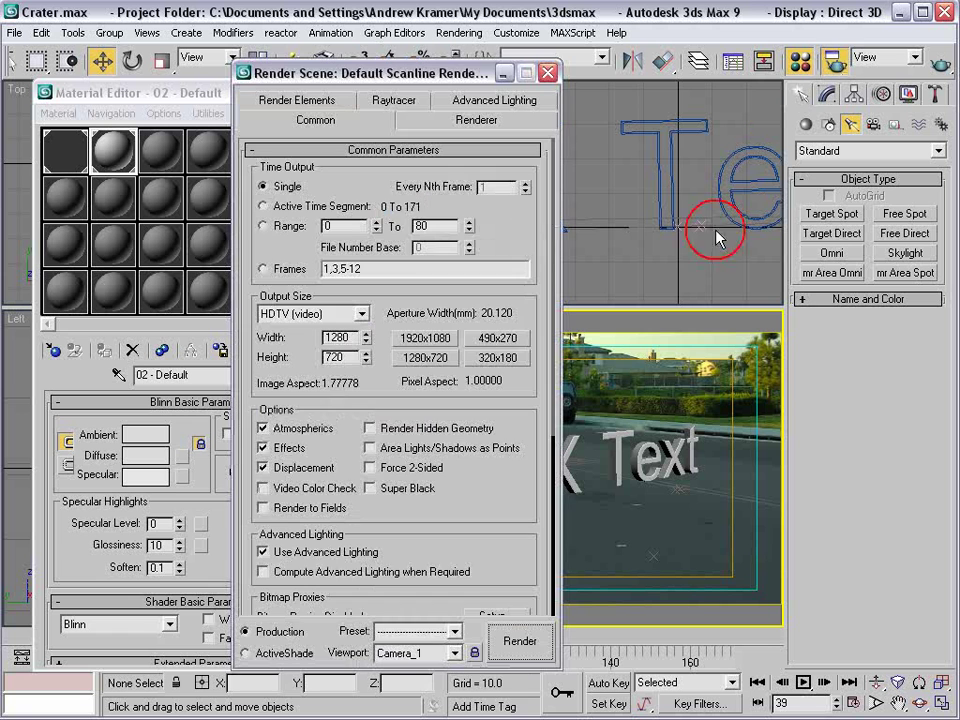
left_click(497, 338)
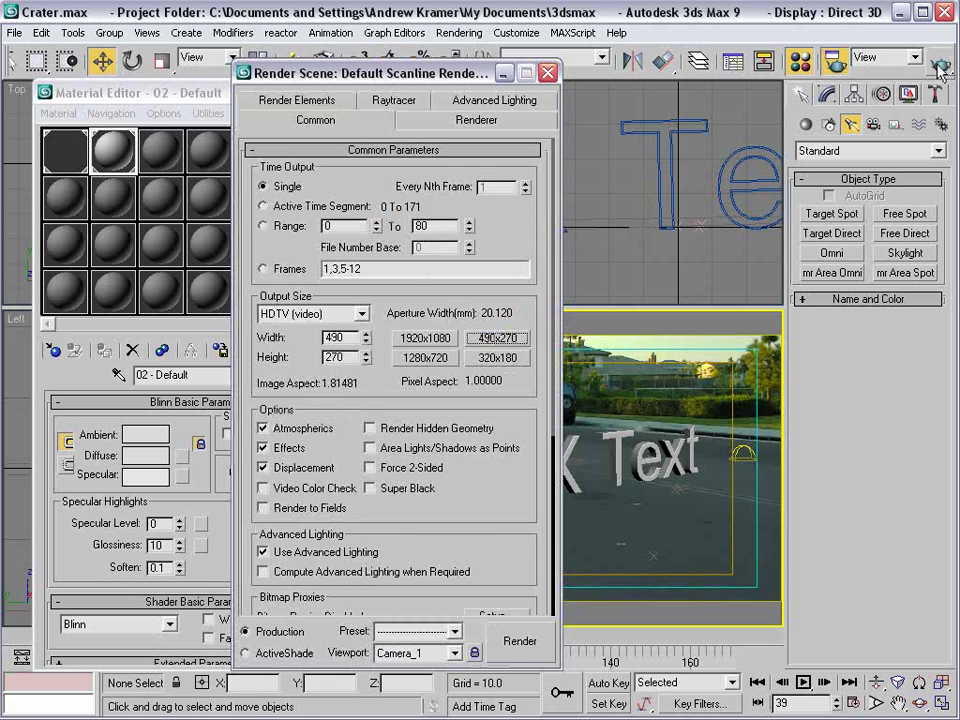
key("shift+q")
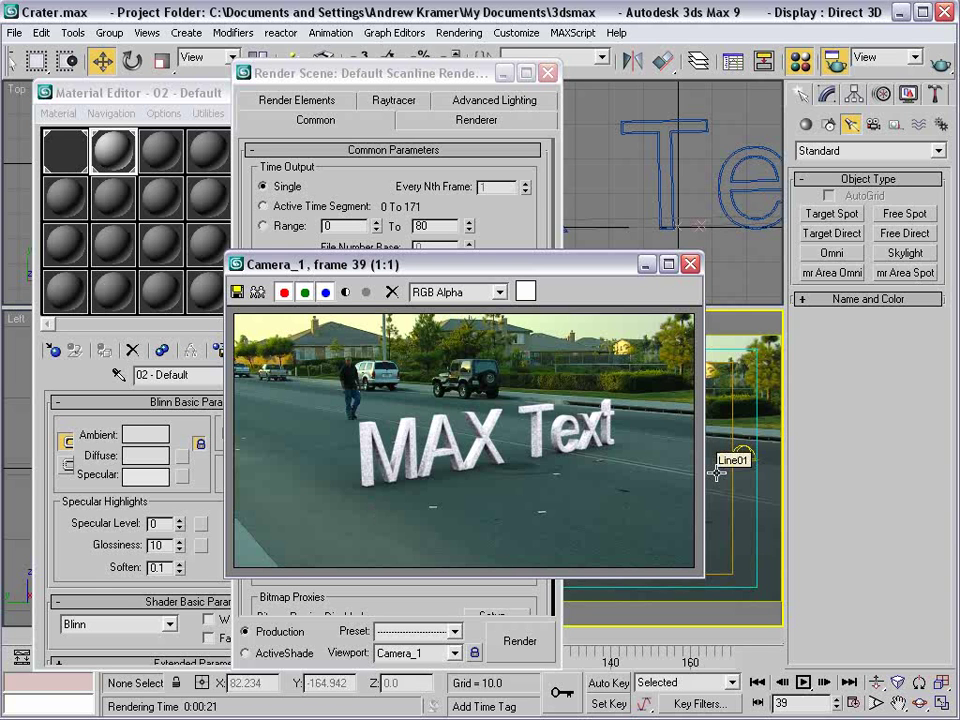
- Switch to Firefox, look over the newest entries on the Video Copilot tutorials page and return to 3ds Max
key("alt+Tab")
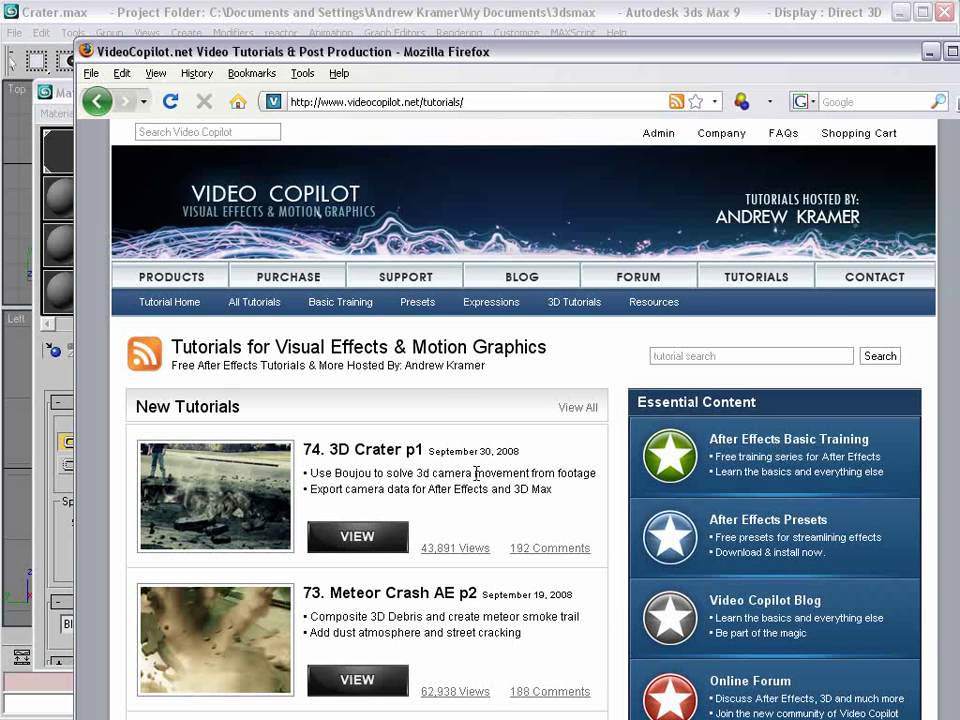
scroll(480, 475, "down", 4)
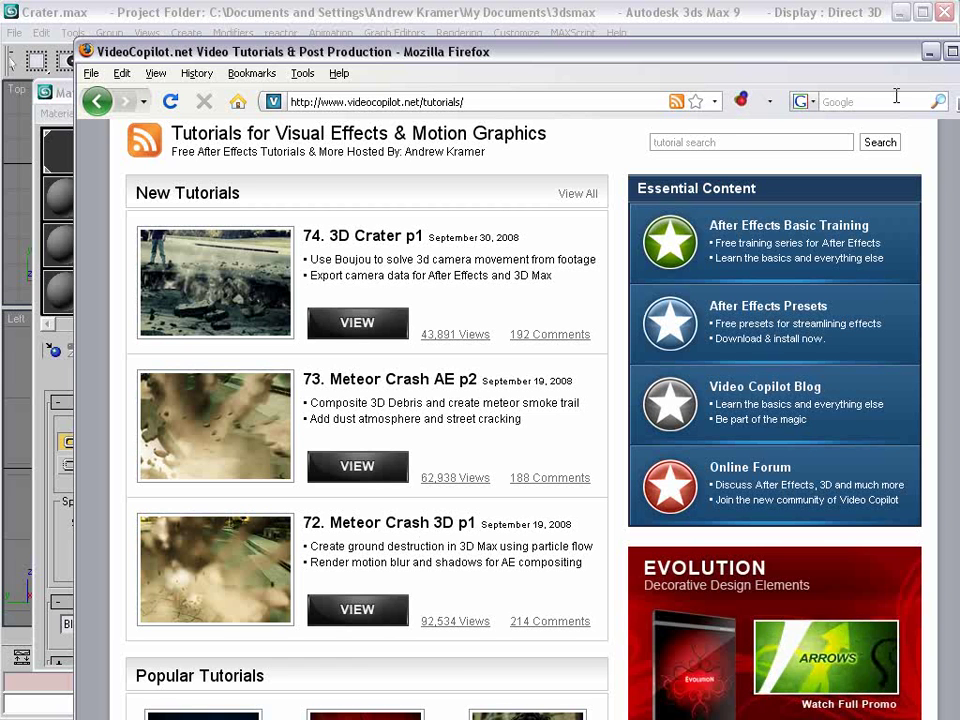
left_click(845, 24)
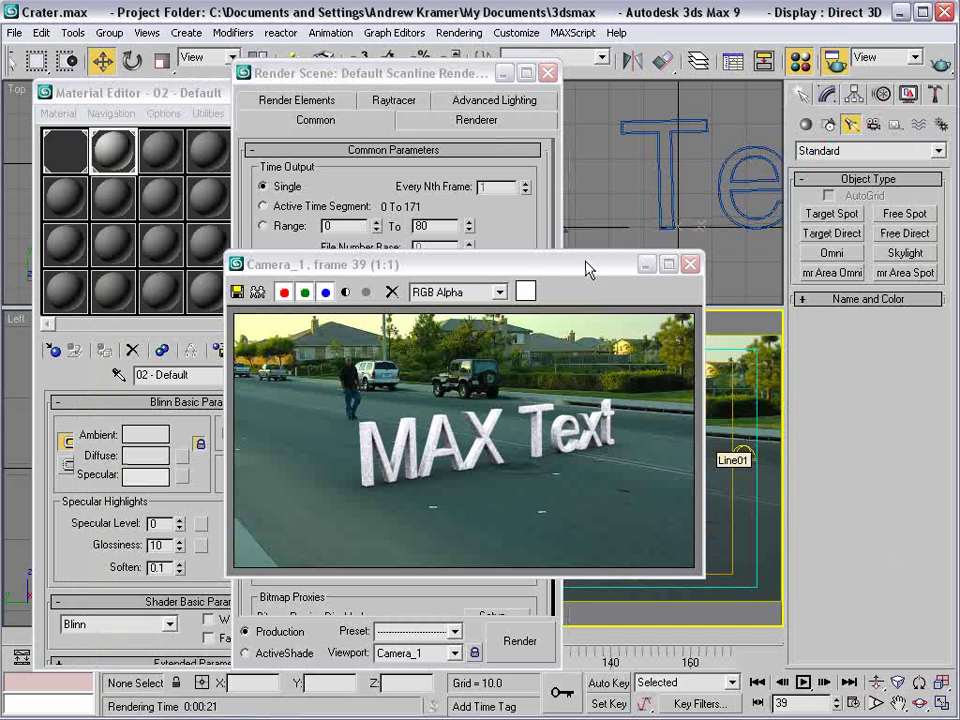
- Close the render and material windows and delete the test text and the ground plane
left_click(550, 76)
left_click(690, 265)
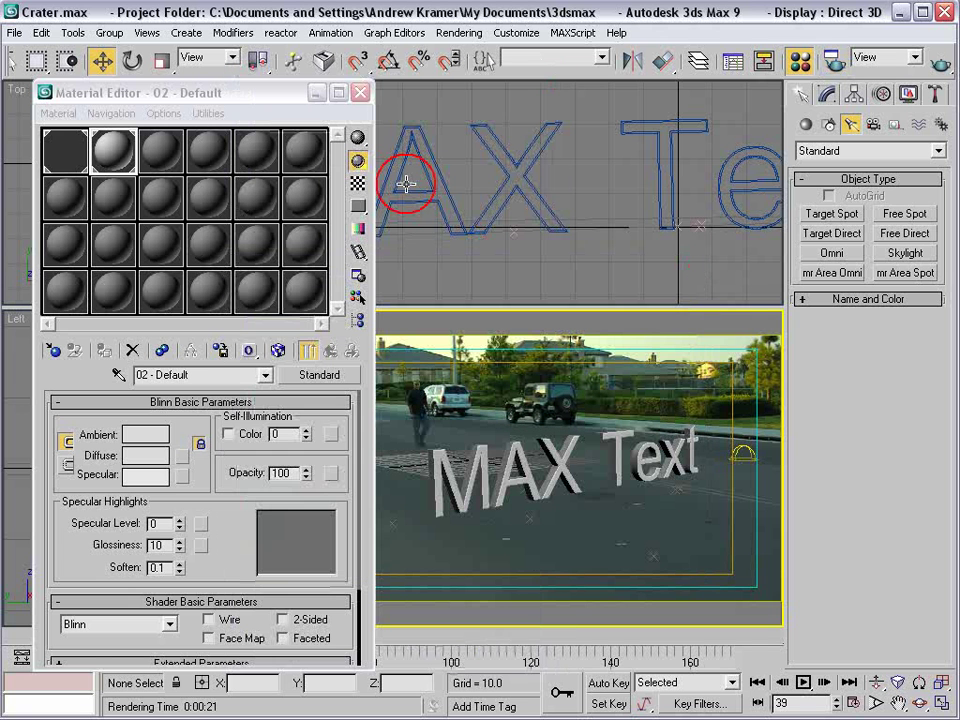
left_click(361, 93)
right_click(424, 281)
left_click(424, 283)
left_click_drag(423, 281, 369, 195)
key("Delete")
left_click(741, 454)
key("Delete")
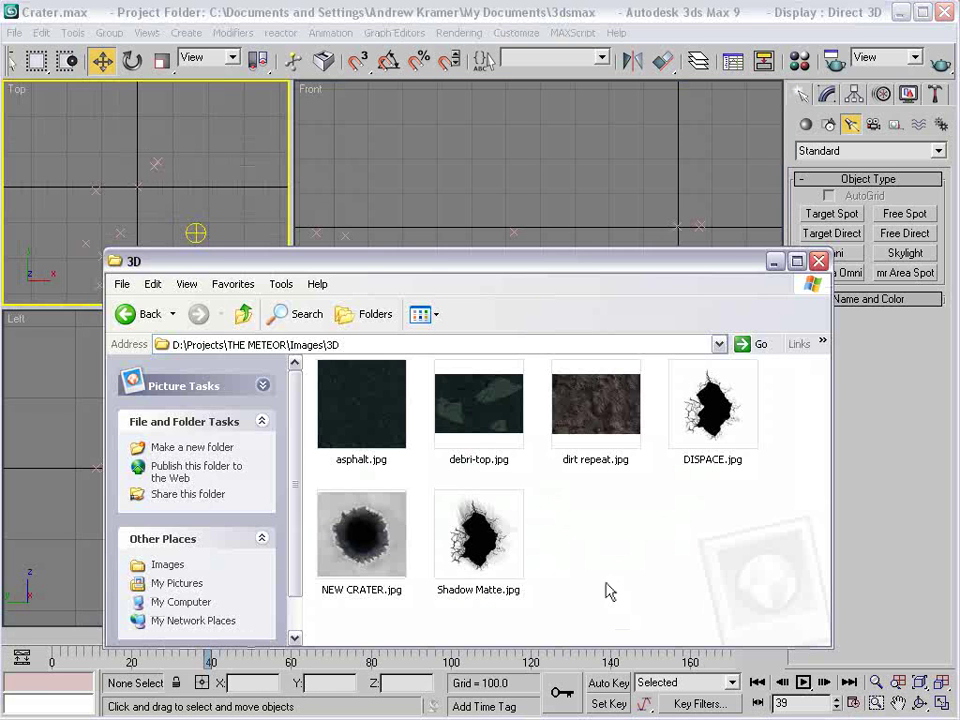
- Preview Shadow Matte.jpg from the 3D images folder and apply it to the Top view as a viewport background only, not as an environment map
double_click(478, 535)
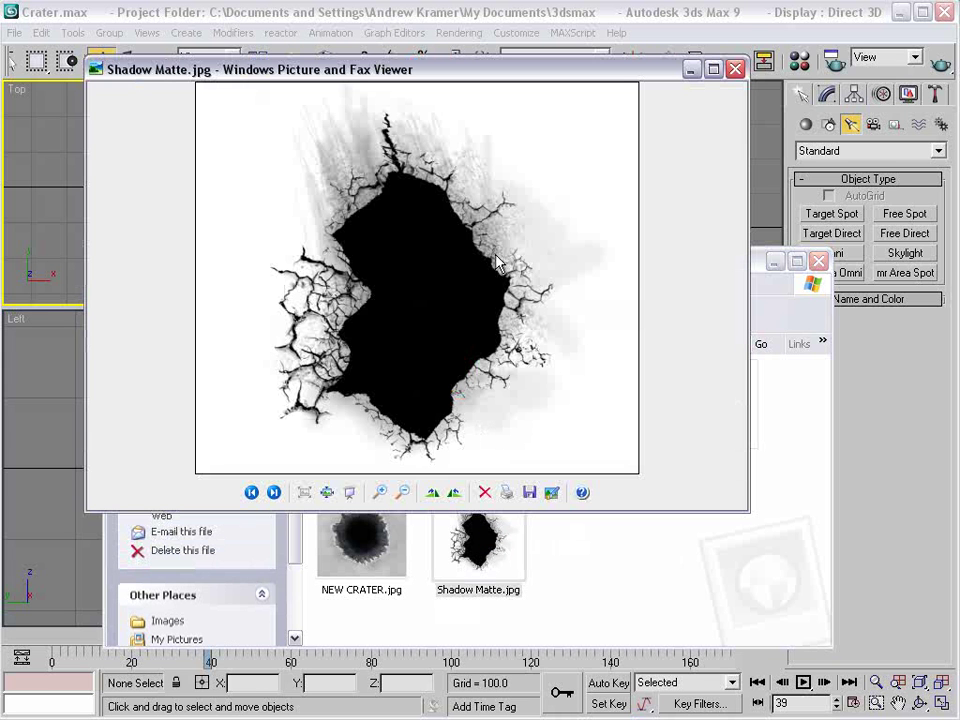
left_click(735, 69)
left_click_drag(510, 561, 154, 210)
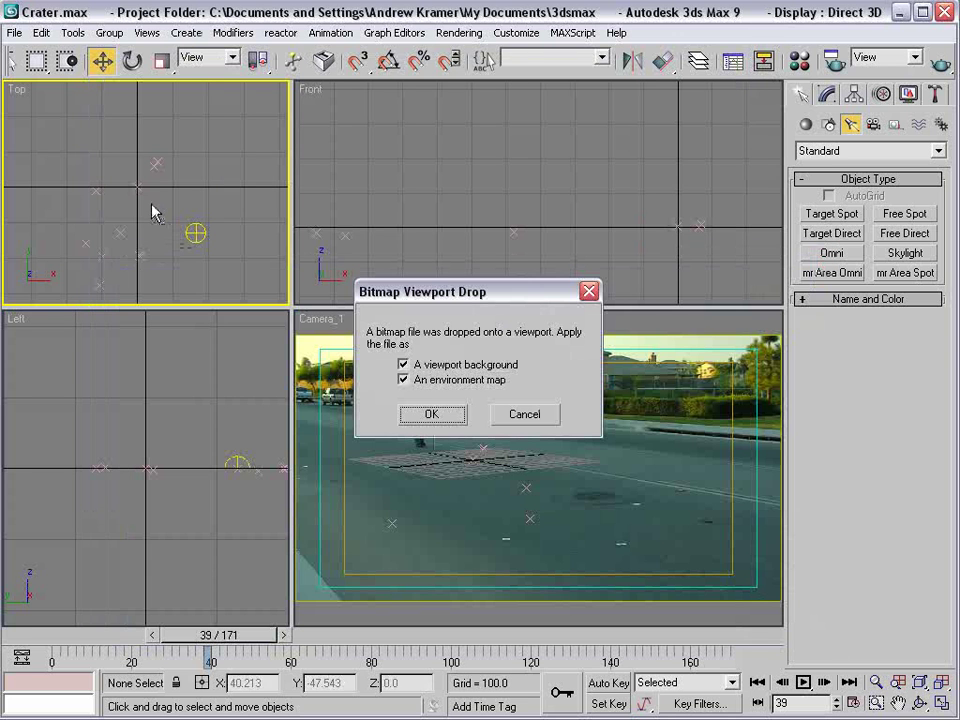
left_click(404, 380)
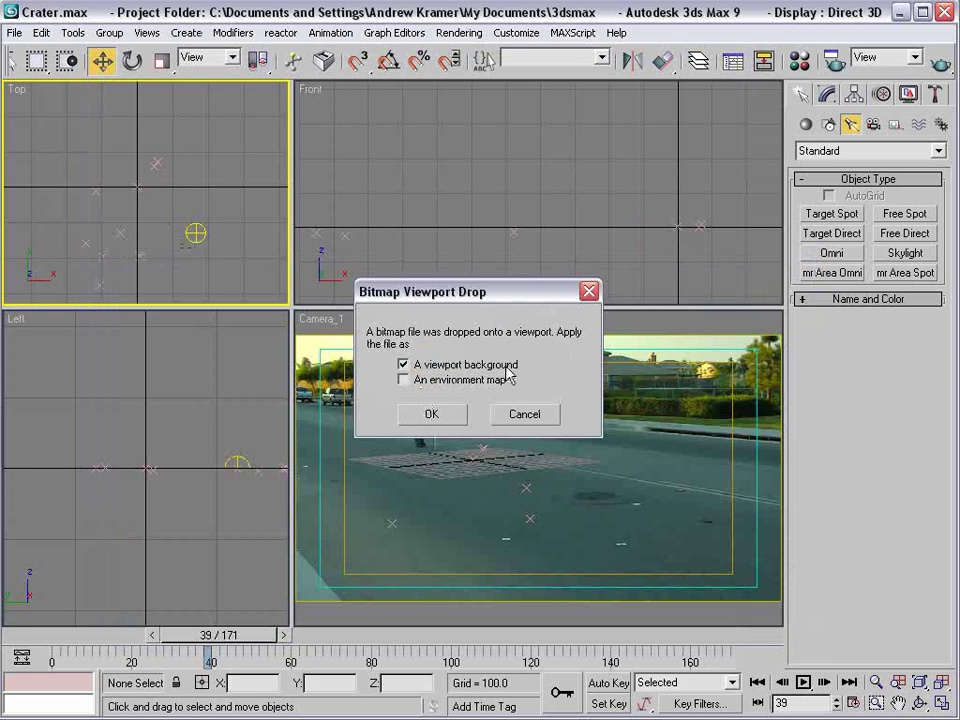
left_click(432, 416)
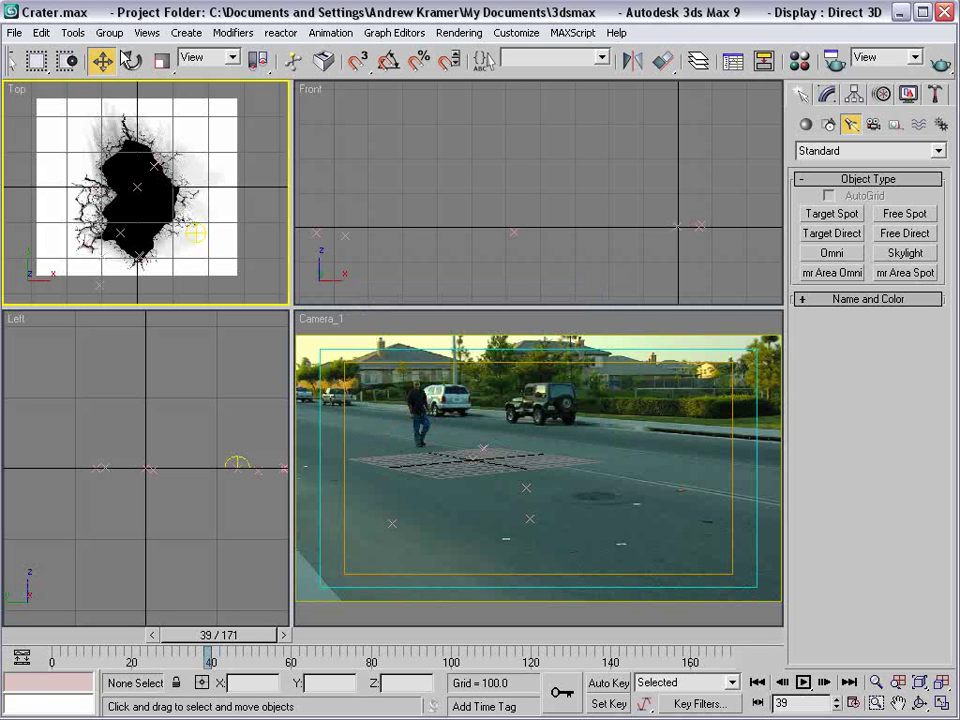
- Set the Top viewport background to Match Bitmap aspect ratio with Lock Zoom/Pan enabled
left_click(147, 32)
left_click(180, 148)
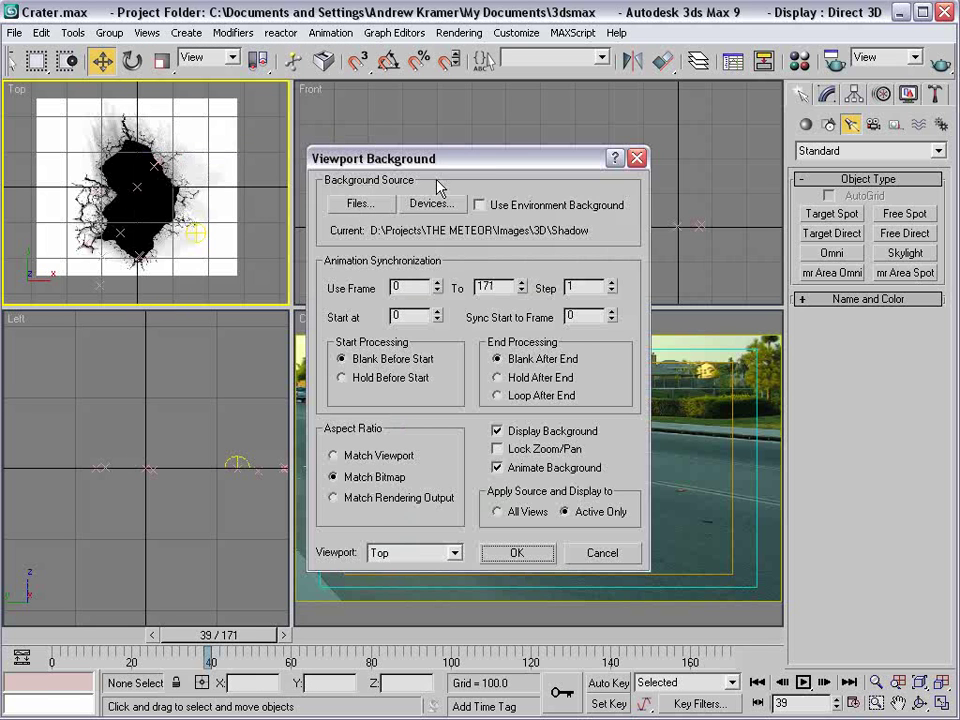
left_click_drag(449, 166, 451, 127)
left_click(341, 437)
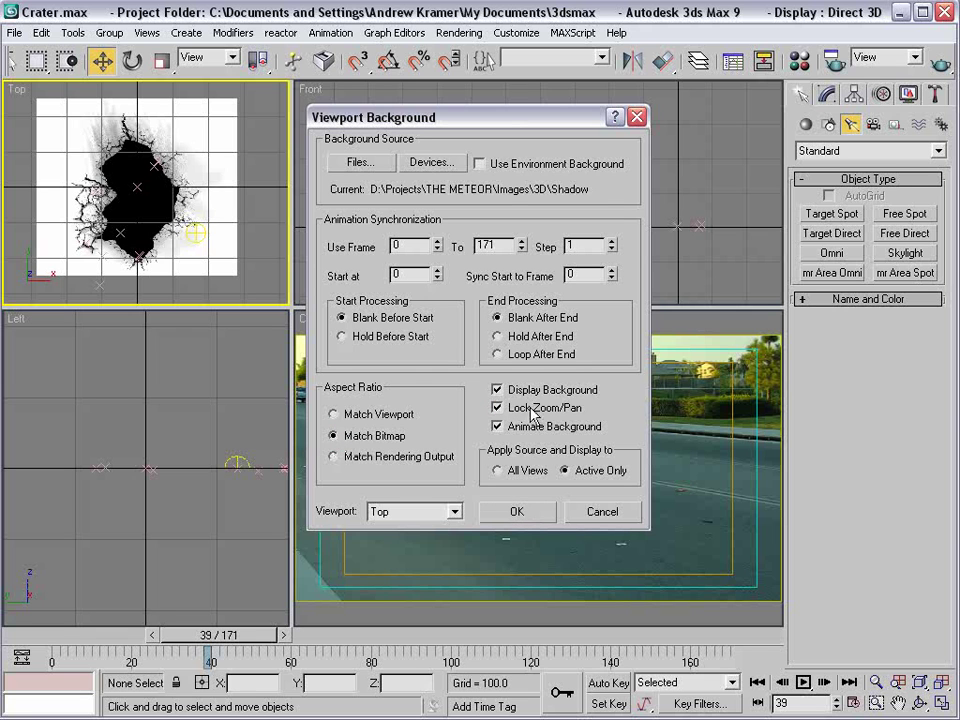
left_click(517, 512)
- Maximize the Top view, frame the crater image and hide the grid
middle_click_drag(190, 192, 198, 246)
key("alt+w")
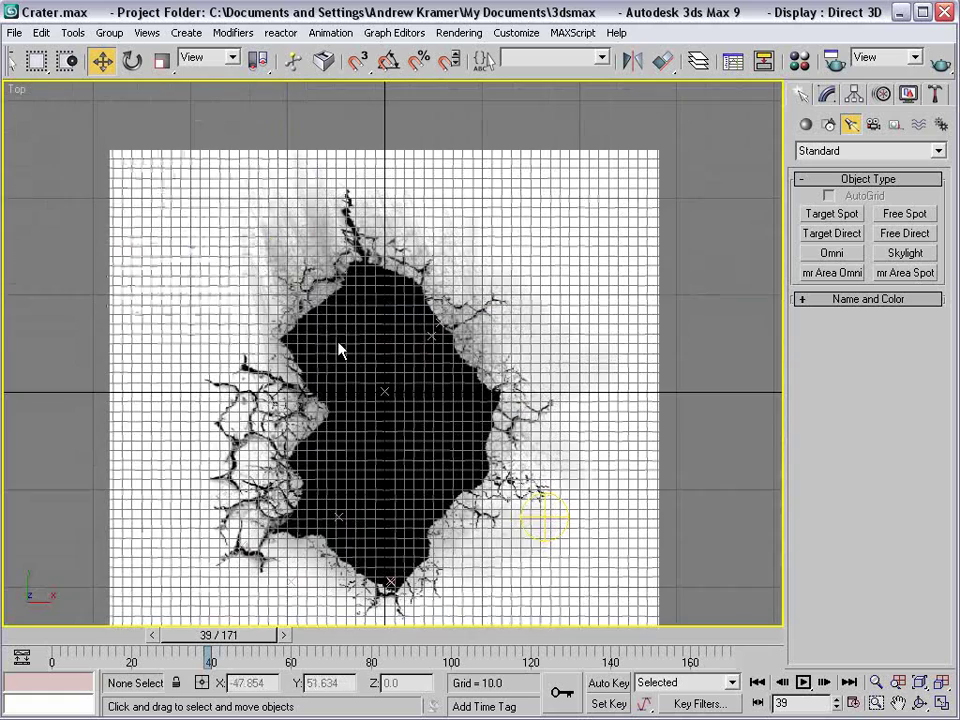
scroll(283, 296, "down", 2)
right_click(18, 90)
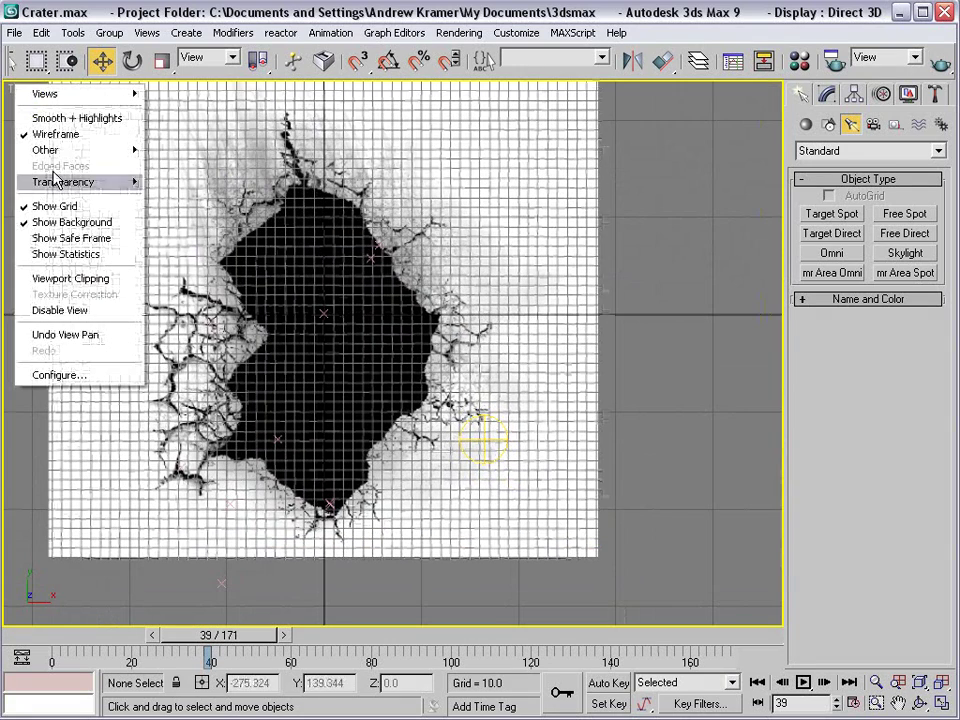
left_click(85, 210)
middle_click_drag(326, 291, 328, 306)
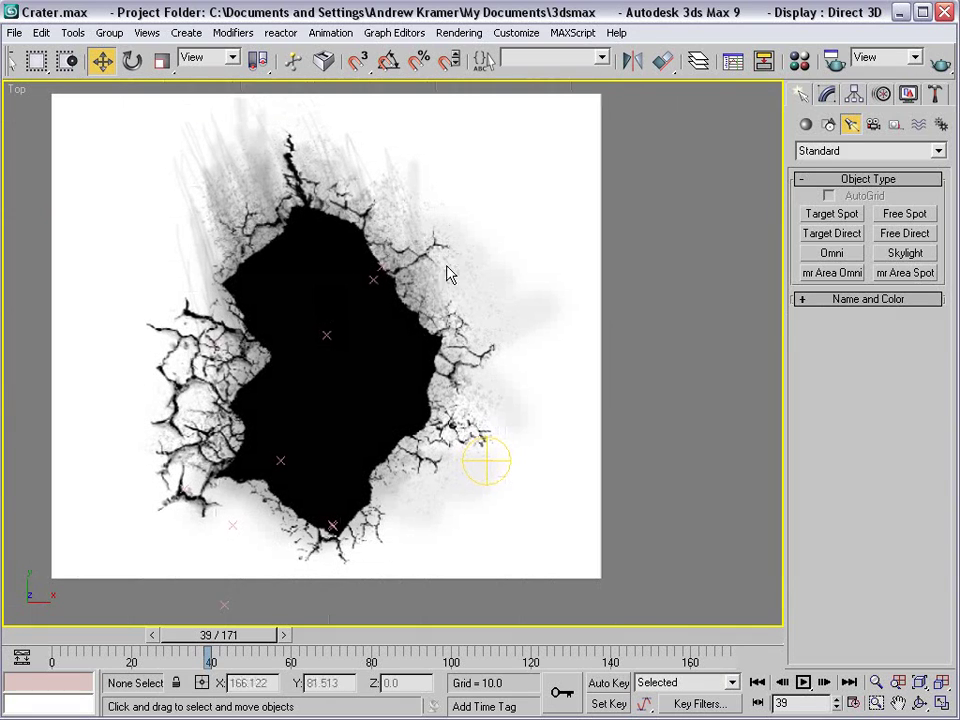
- Trace the edge of the black crater hole in the Top view with a closed corner-point Line spline
left_click(824, 96)
left_click(801, 94)
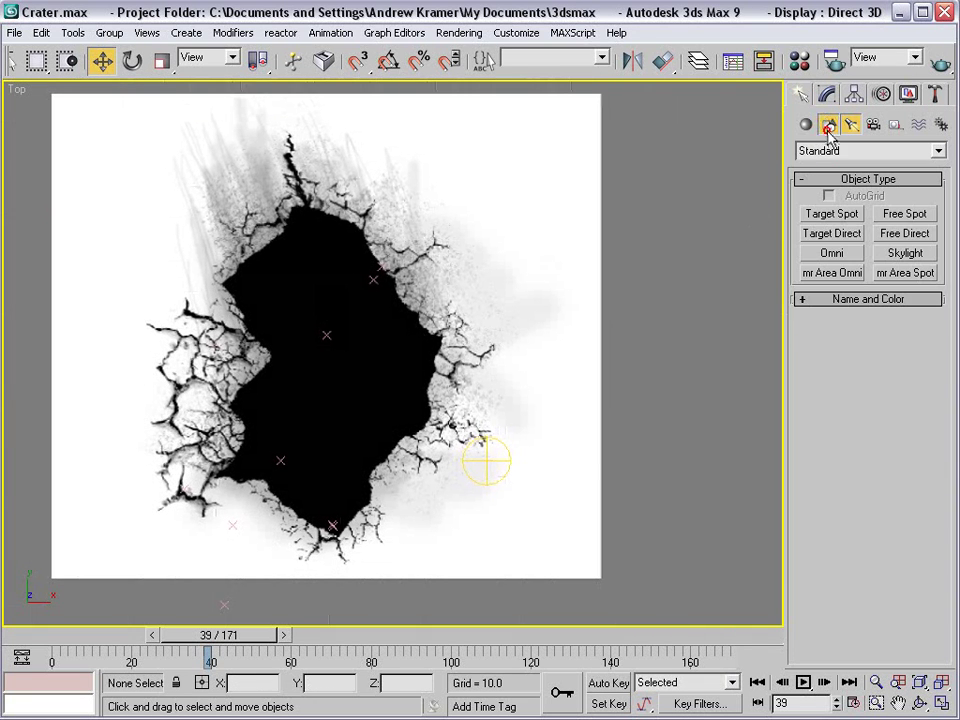
left_click(829, 125)
left_click(830, 232)
middle_click_drag(396, 273, 439, 257)
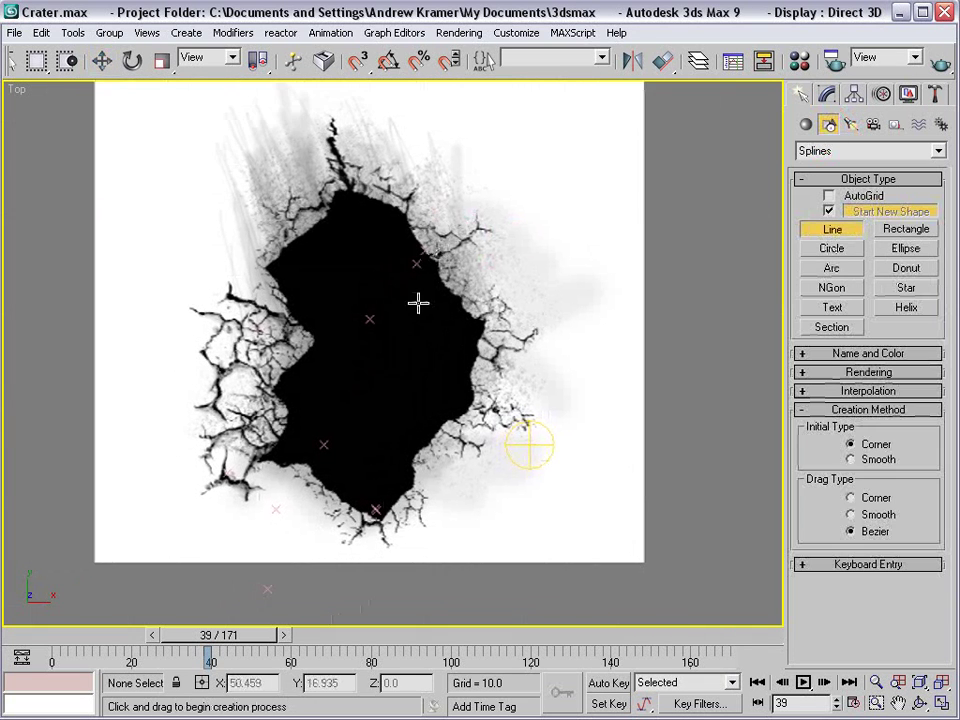
middle_click_drag(361, 184, 344, 231)
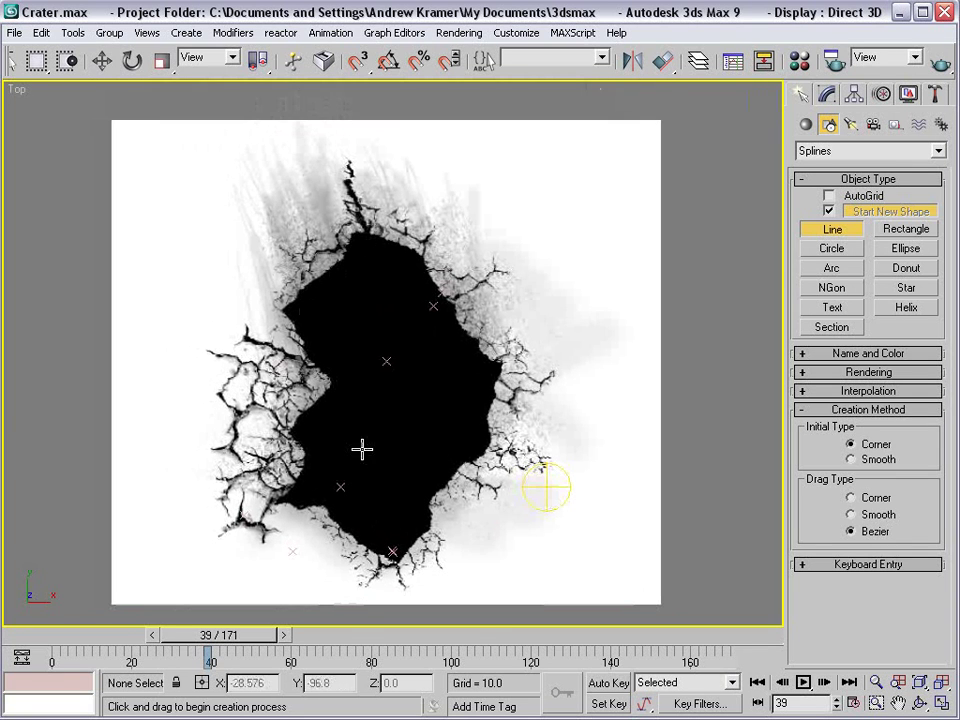
scroll(375, 412, "up", 5)
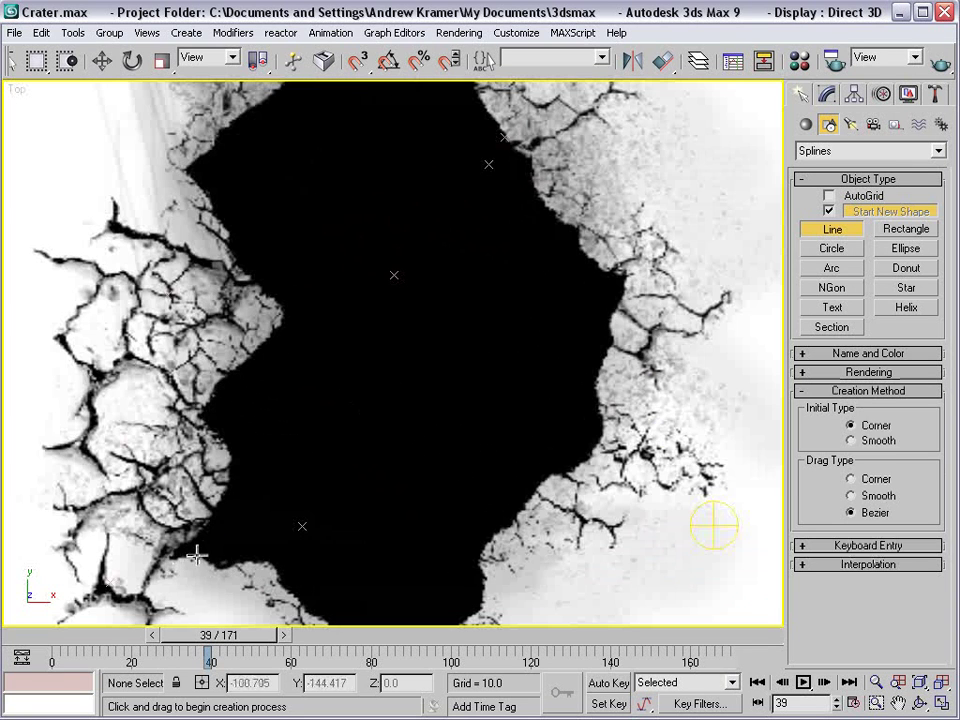
middle_click_drag(335, 515, 333, 440)
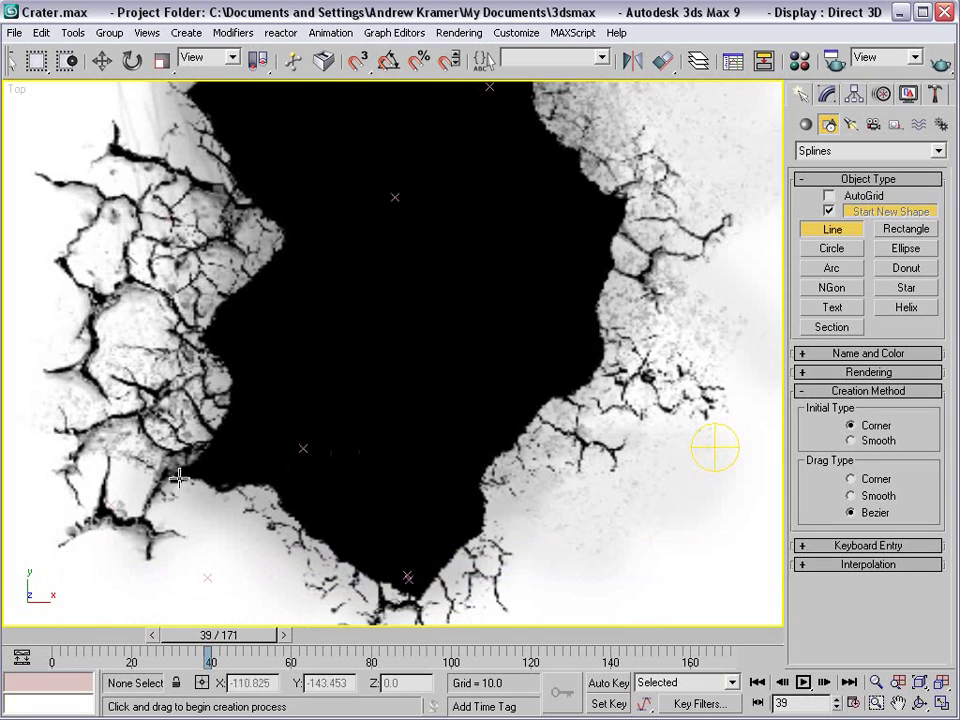
scroll(327, 342, "down", 2)
left_click(239, 439)
left_click(264, 441)
left_click(309, 445)
left_click(337, 477)
left_click(375, 502)
left_click(432, 493)
left_click(453, 474)
left_click(452, 441)
left_click(469, 412)
left_click(531, 363)
left_click(536, 335)
left_click(531, 313)
left_click(545, 258)
left_click(528, 238)
left_click(507, 206)
left_click(490, 194)
left_click(471, 148)
left_click(453, 126)
left_click(442, 105)
left_click(433, 95)
scroll(433, 95, "down", 2)
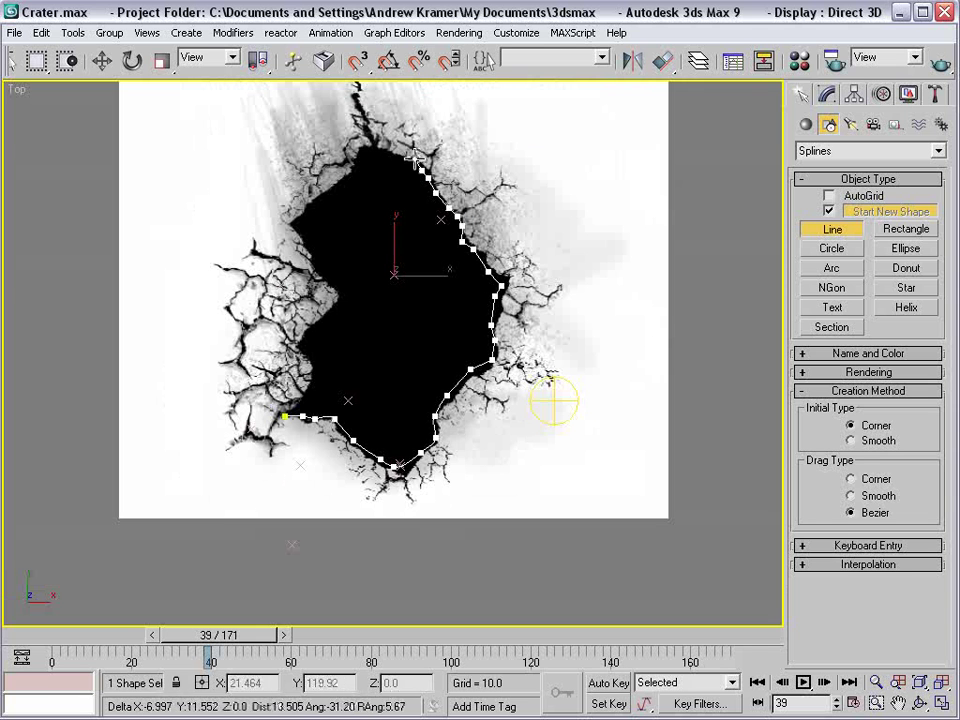
left_click(390, 155)
left_click(362, 152)
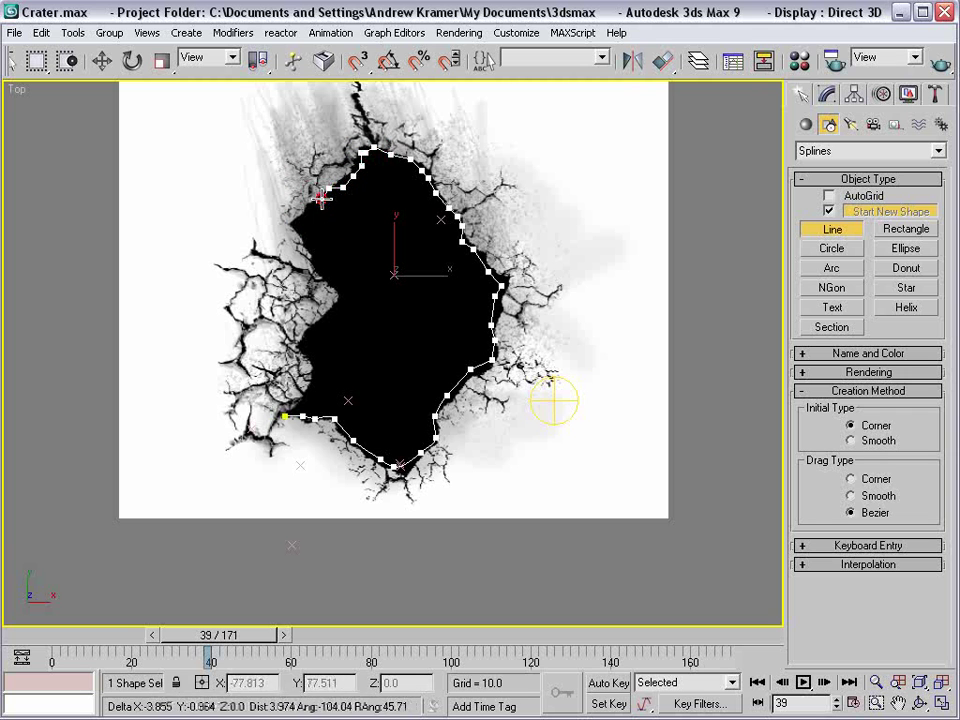
left_click(300, 221)
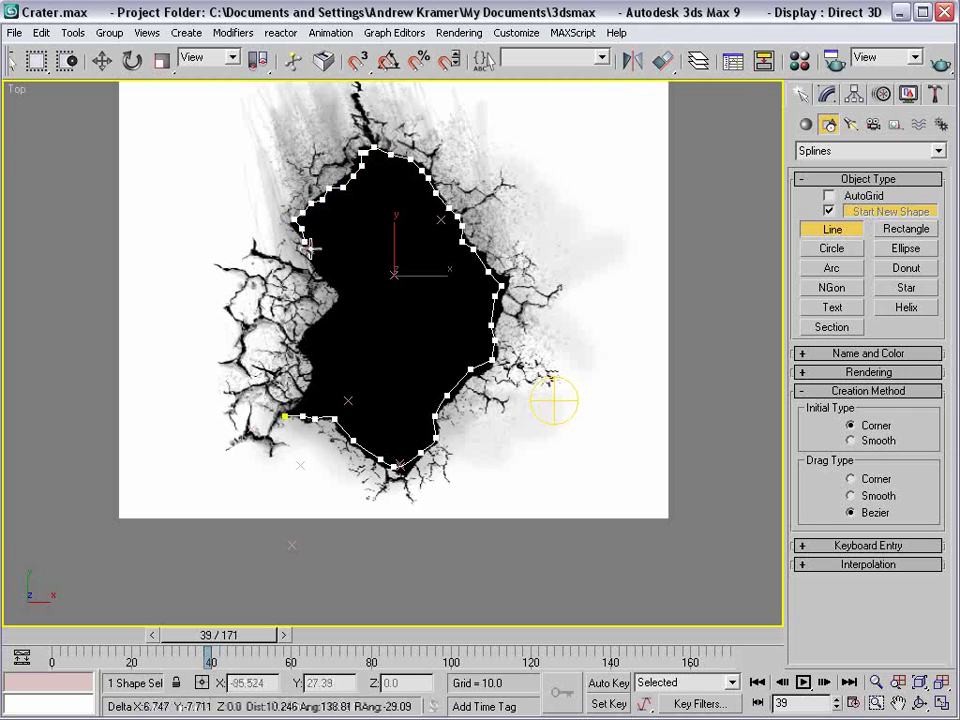
left_click(316, 264)
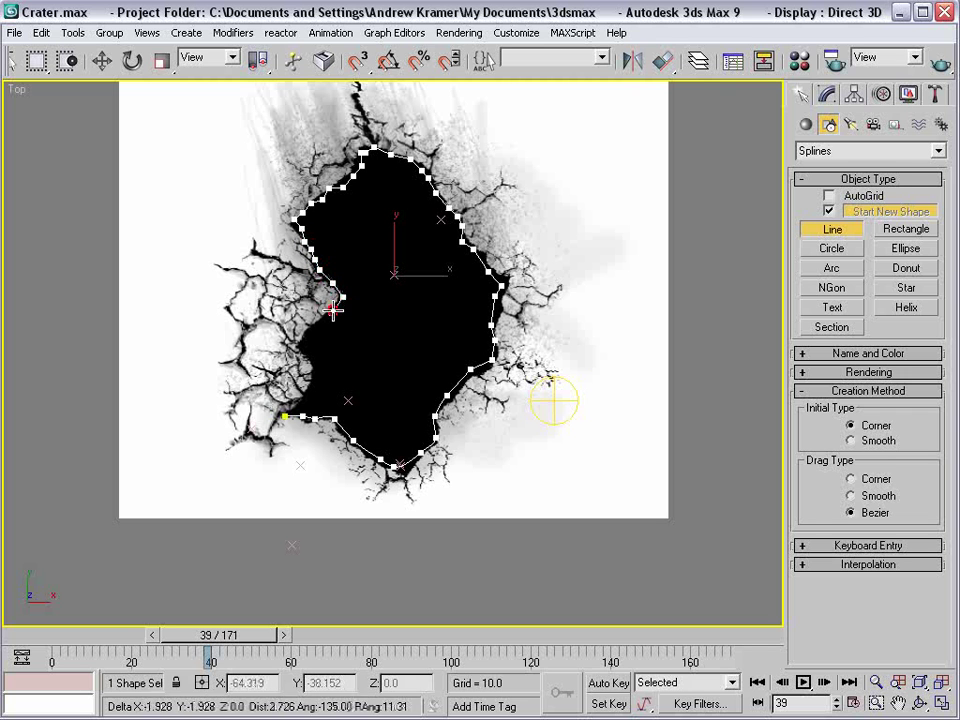
left_click(312, 358)
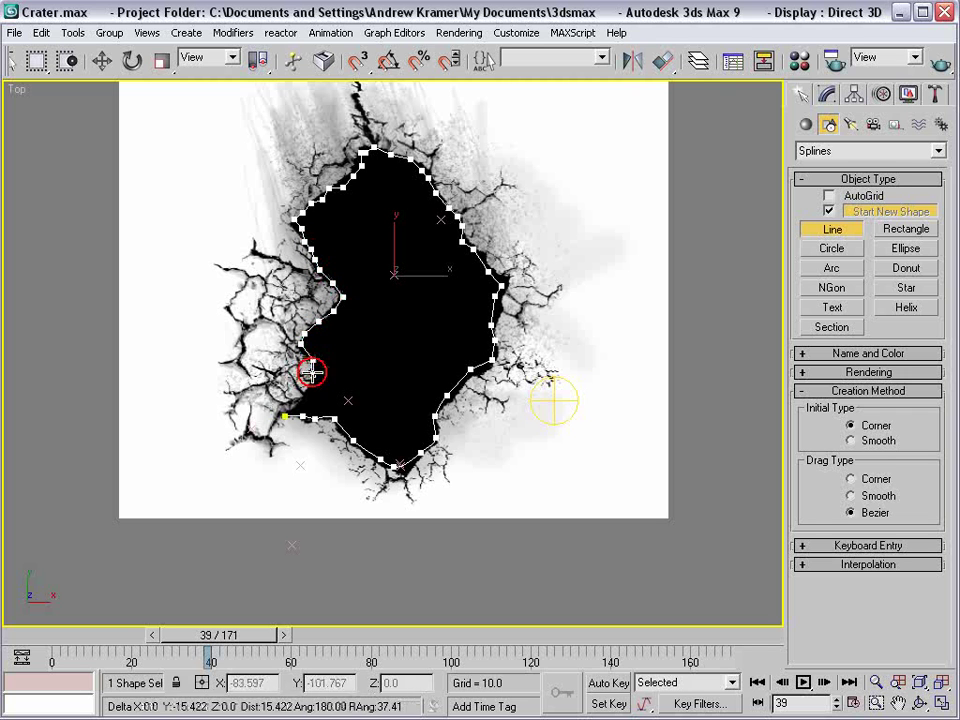
left_click(308, 391)
left_click(290, 414)
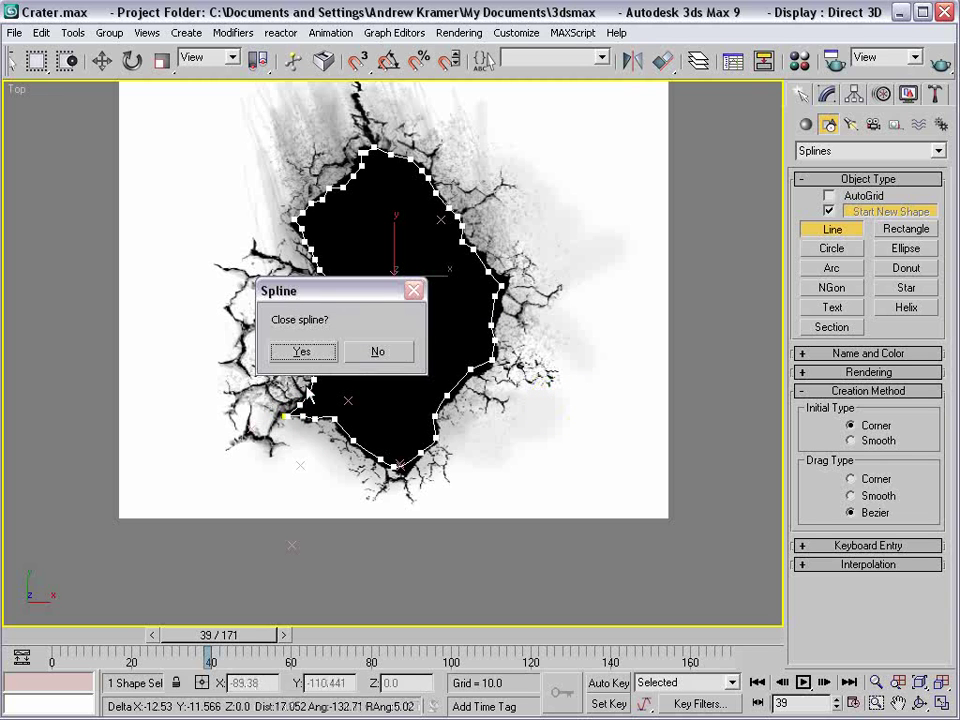
left_click(304, 349)
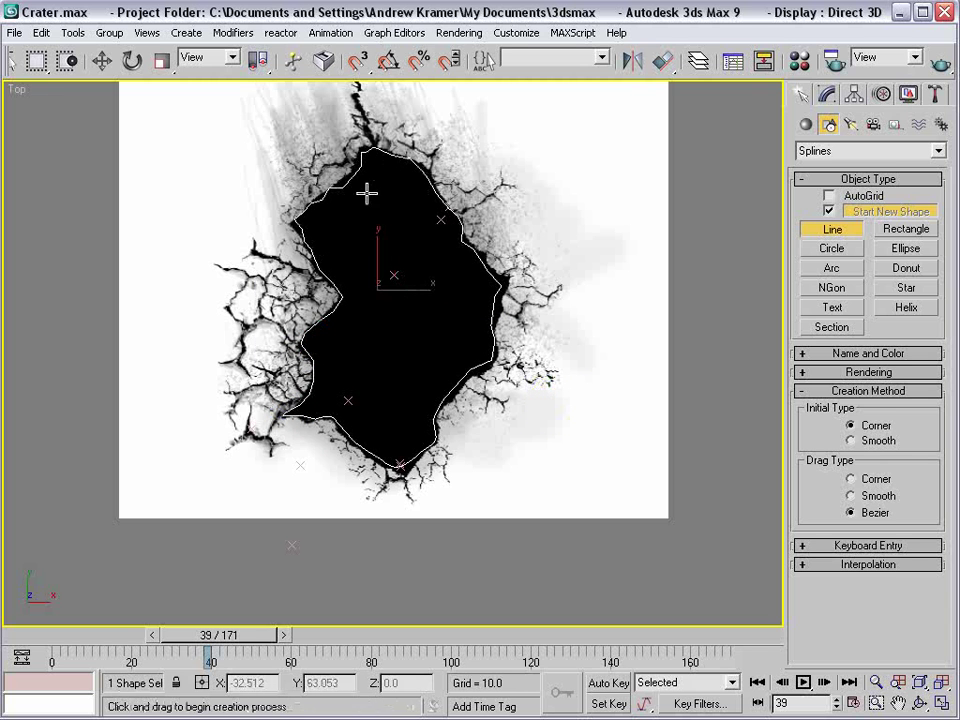
- Adjust individual vertices along the right edge of the crater spline to follow the black hole more closely
left_click(828, 94)
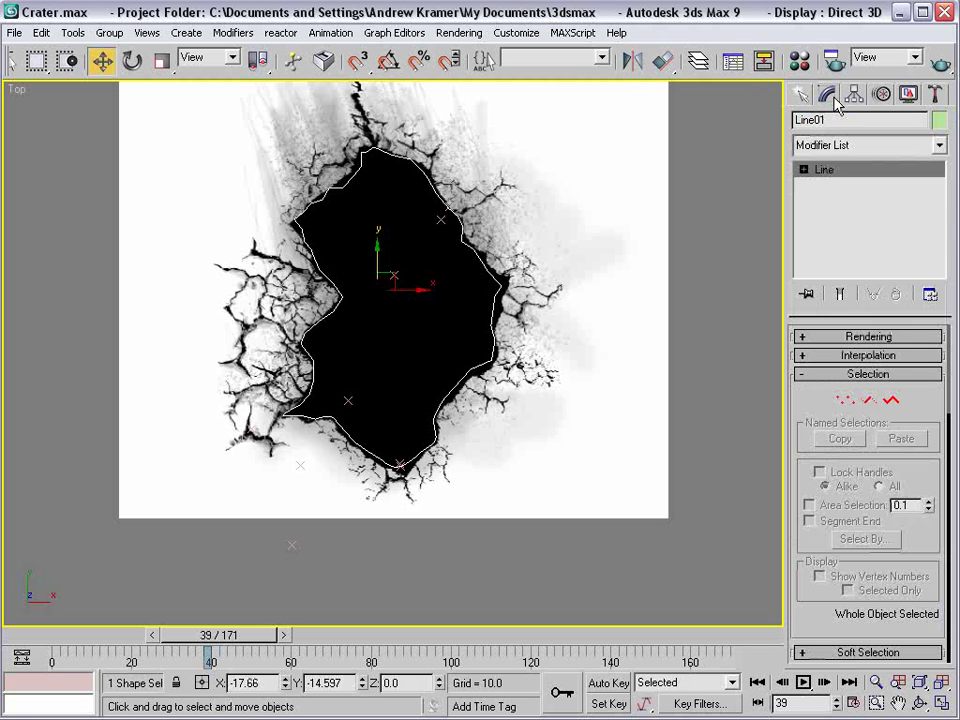
left_click_drag(453, 203, 478, 218)
scroll(478, 218, "up", 4)
middle_click_drag(478, 218, 483, 256)
left_click(495, 137)
left_click(845, 399)
left_click(528, 153)
left_click_drag(528, 153, 530, 155)
left_click_drag(588, 160, 531, 208)
left_click(656, 313)
left_click(624, 325)
left_click_drag(650, 318, 654, 314)
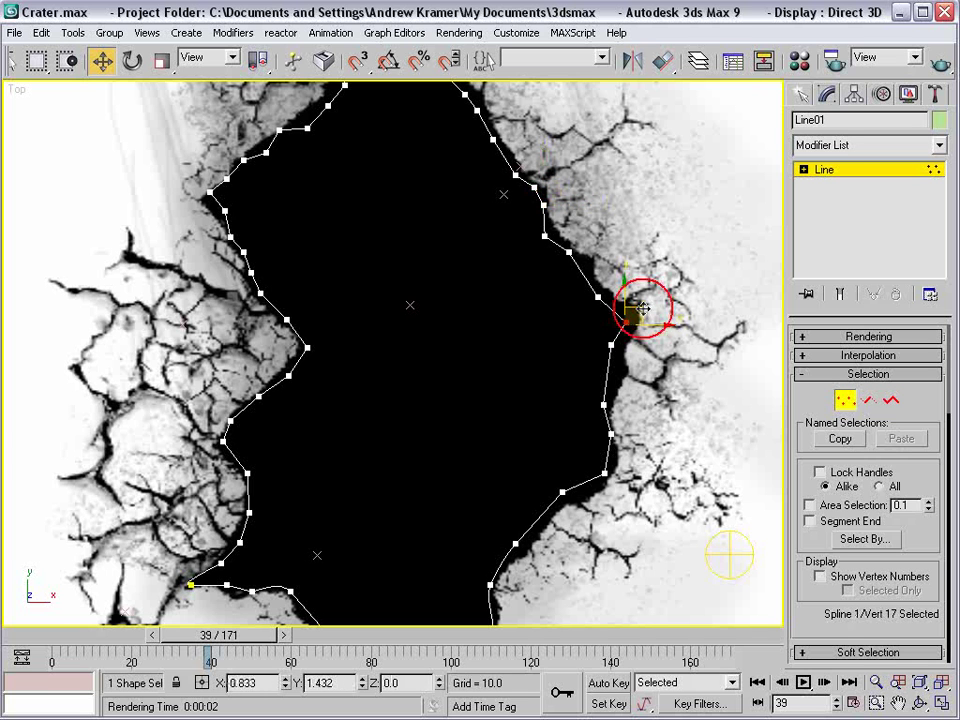
left_click(846, 400)
- Draw a closed four-point Line spline around the whole crater image as the outer ground boundary
left_click(799, 93)
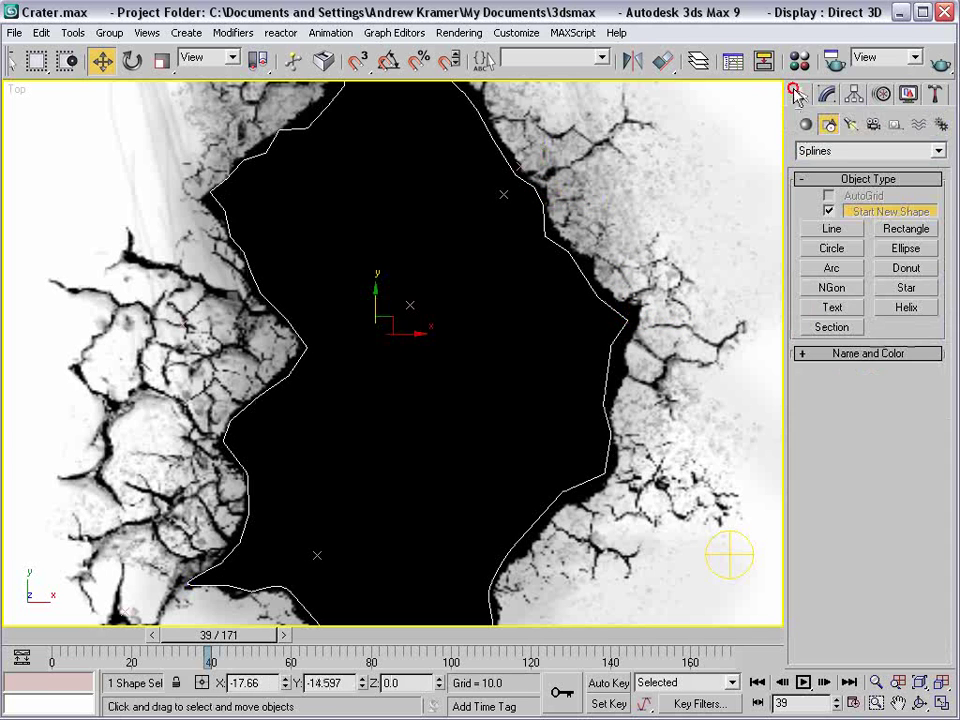
left_click(829, 229)
scroll(416, 324, "down", 6)
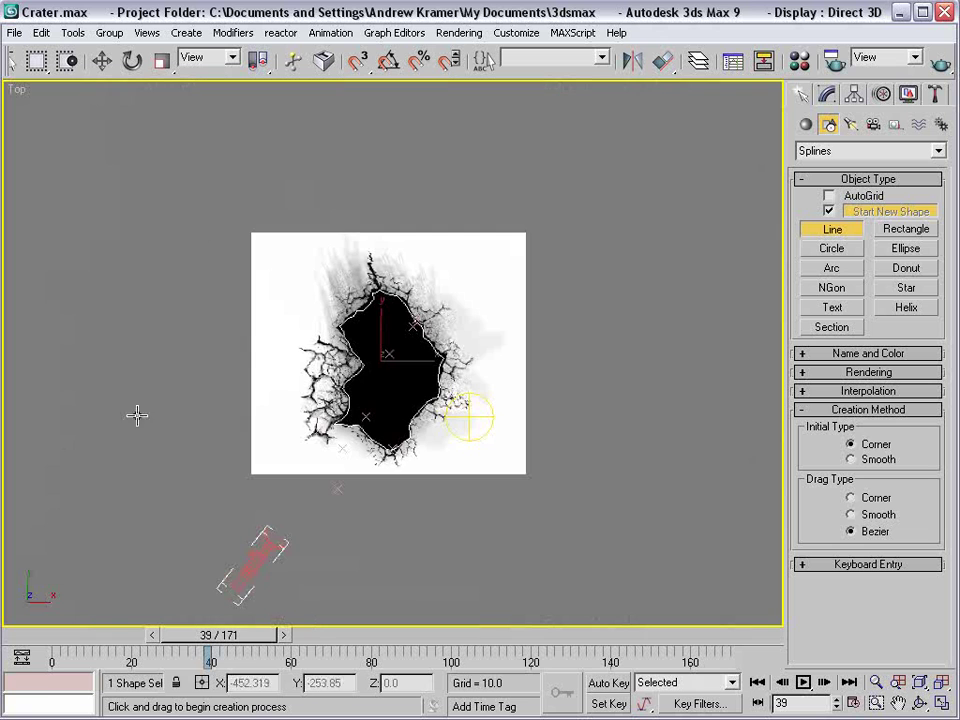
left_click(243, 215)
left_click(582, 207)
left_click(578, 576)
left_click(220, 572)
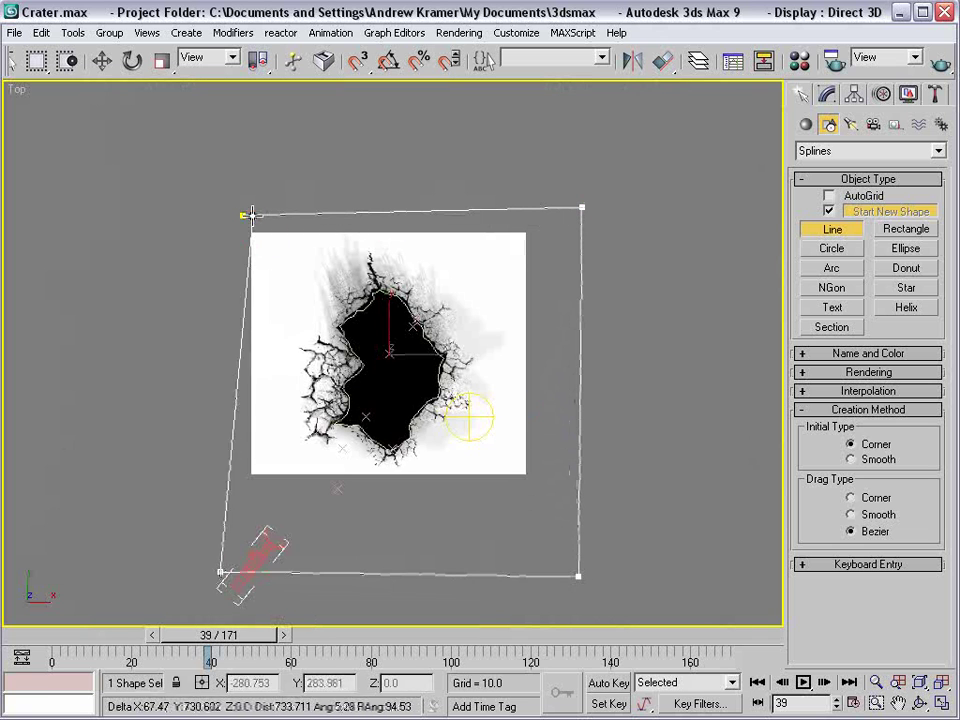
left_click(245, 215)
scroll(245, 215, "down", 2)
left_click_drag(955, 596, 534, 418)
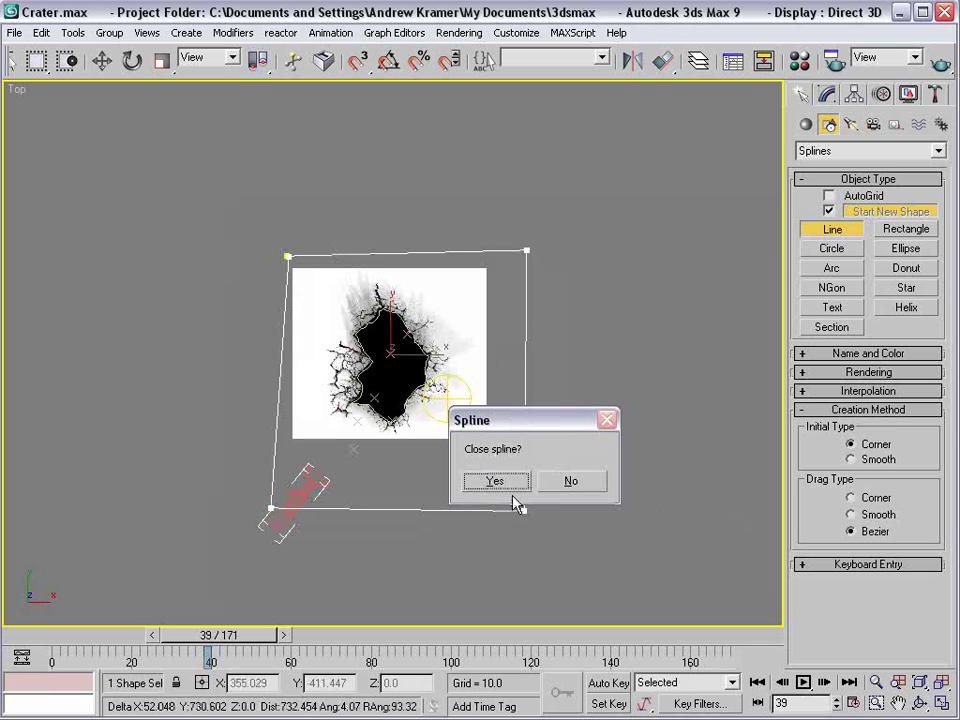
left_click(510, 485)
- Attach the crater outline to the outer boundary spline with Attach Mult. so both form one shape
left_click(827, 94)
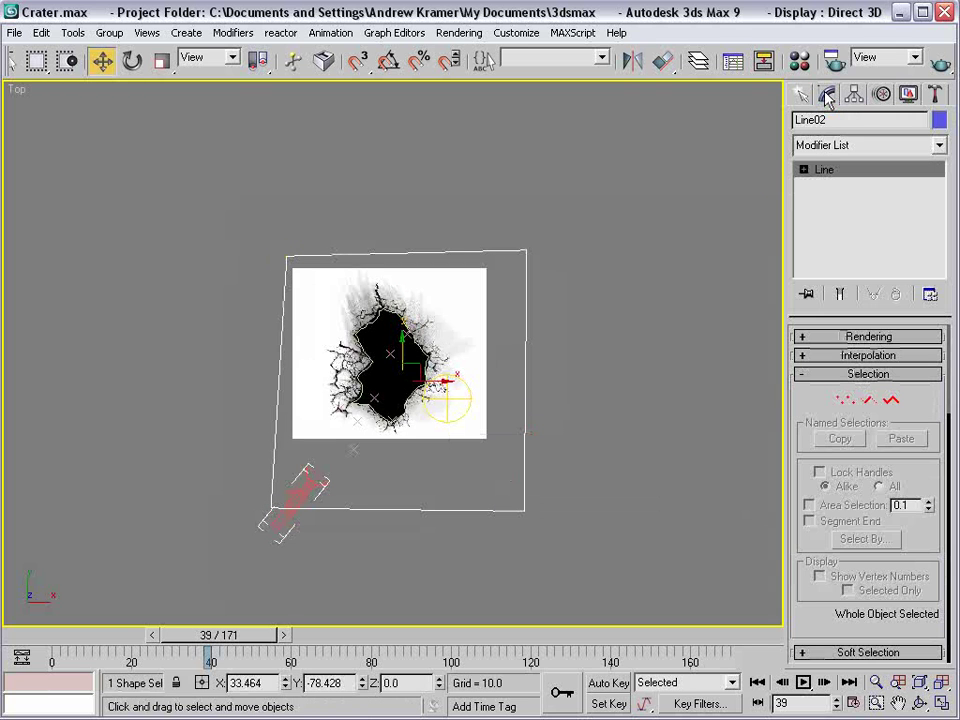
left_click_drag(830, 412, 832, 310)
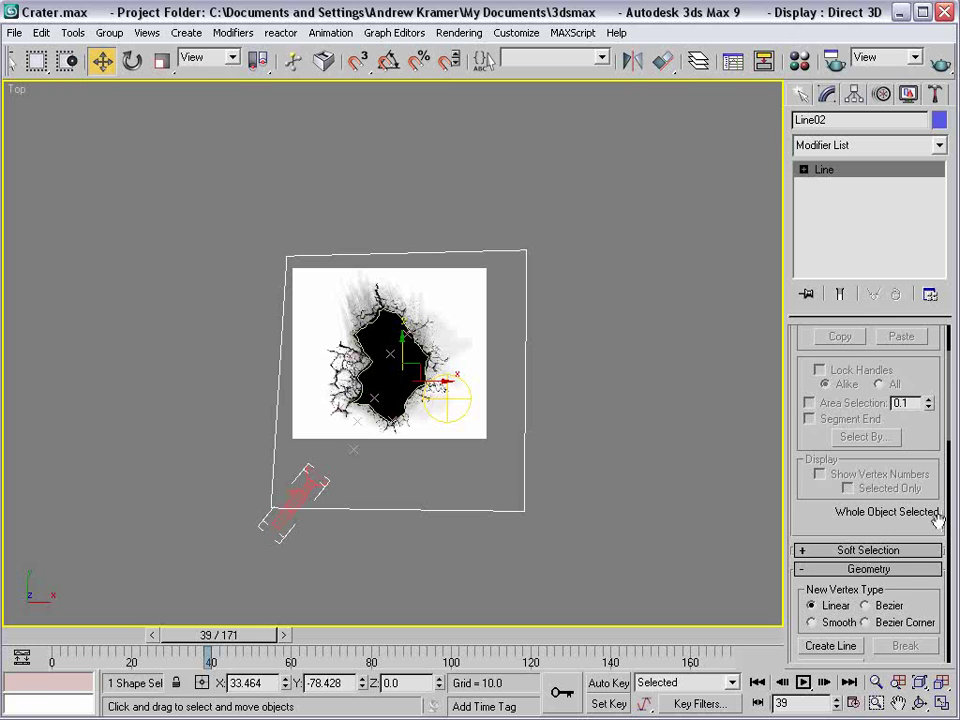
left_click_drag(940, 510, 940, 387)
left_click(831, 565)
left_click(325, 199)
left_click(561, 549)
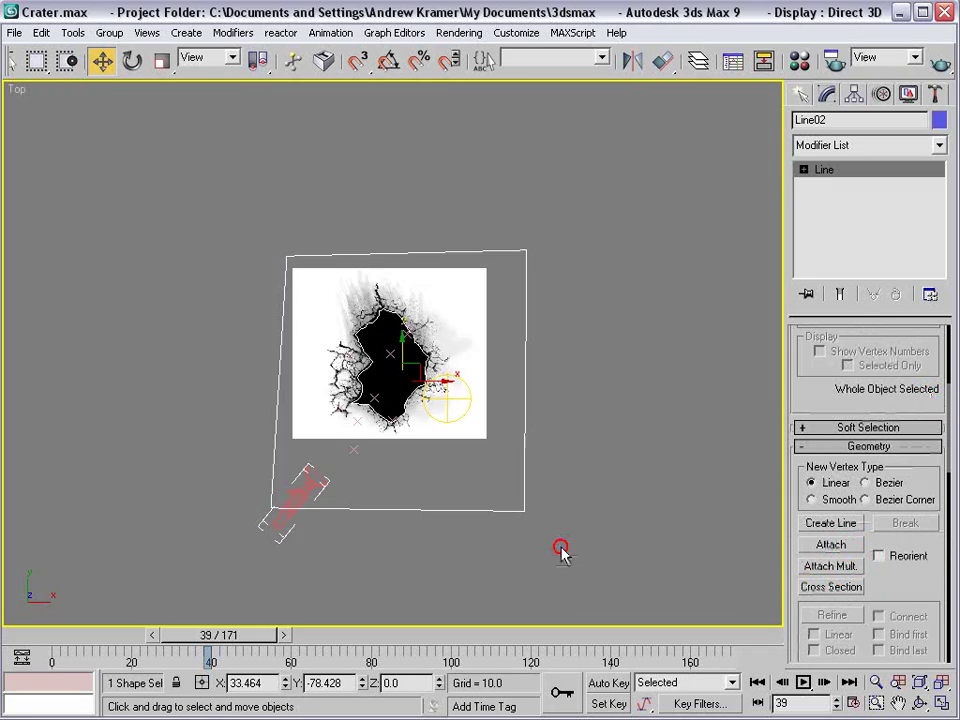
left_click(569, 483)
left_click(524, 500)
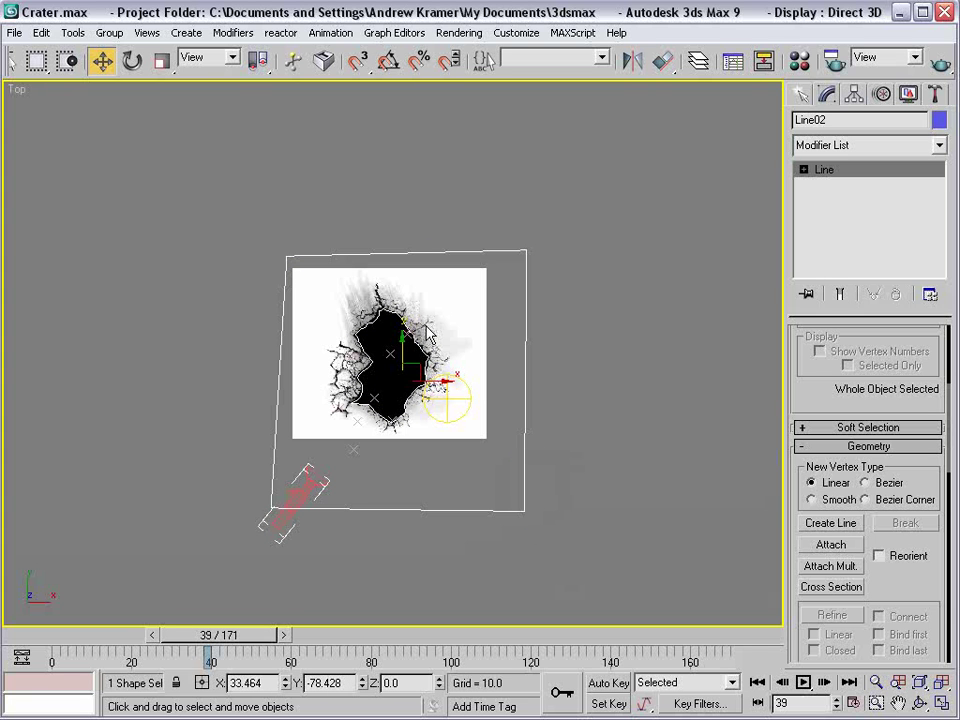
- Apply a Bevel modifier to the combined shape and set its Level 1 Height to -1.0, judging it in the Camera_1 view
scroll(400, 342, "up", 3)
left_click(852, 145)
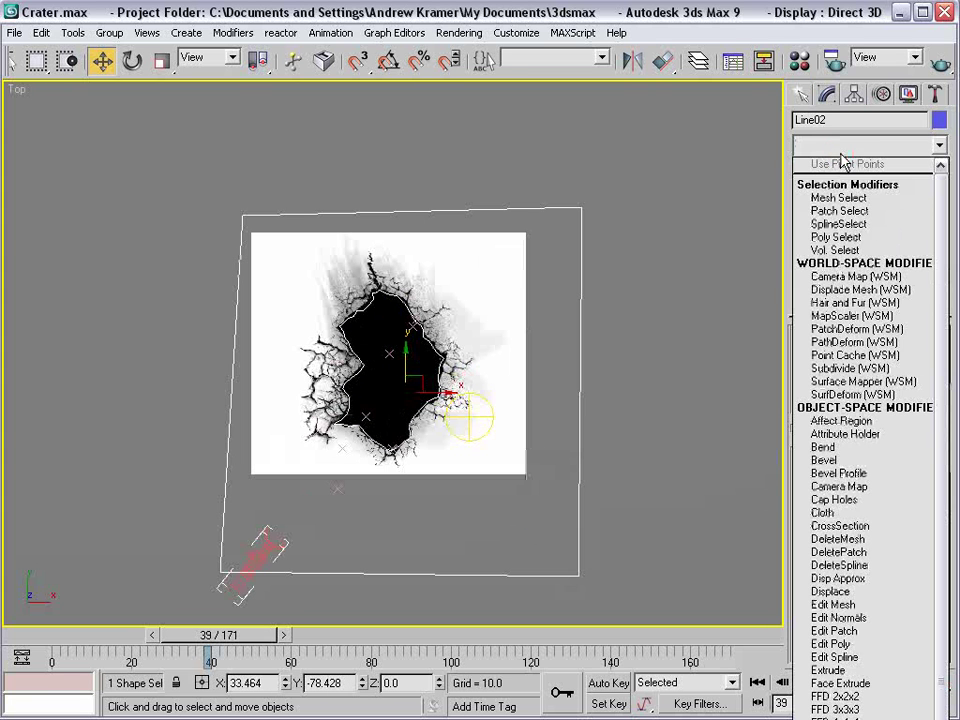
left_click(853, 462)
key("alt+w")
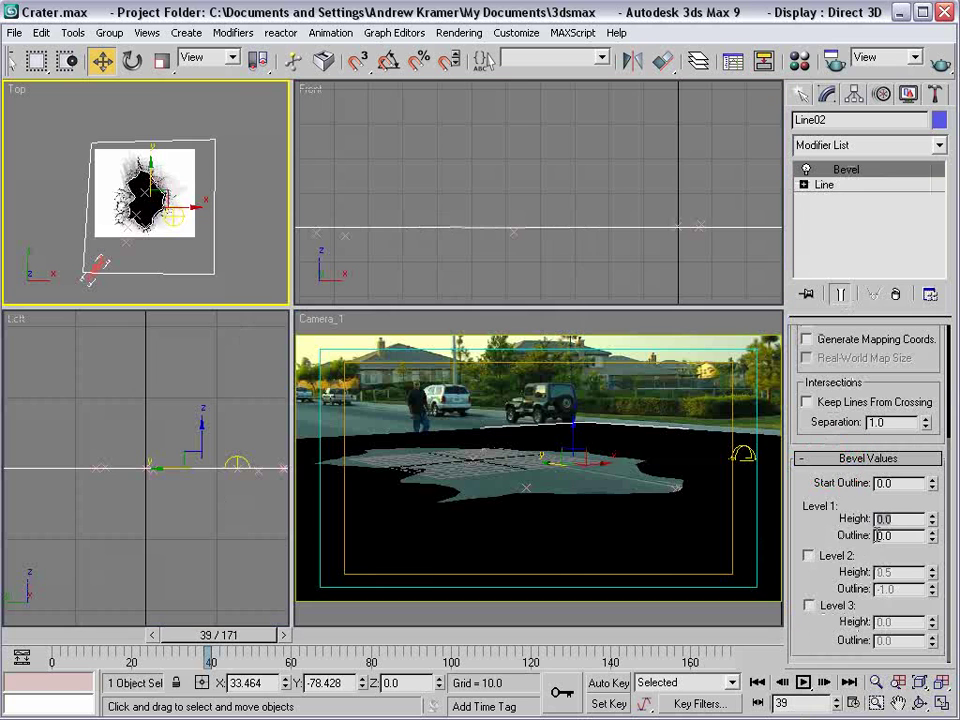
mouse_move(933, 527)
left_mouse_down()
mouse_move(932, 540)
mouse_move(932, 520)
left_mouse_up()
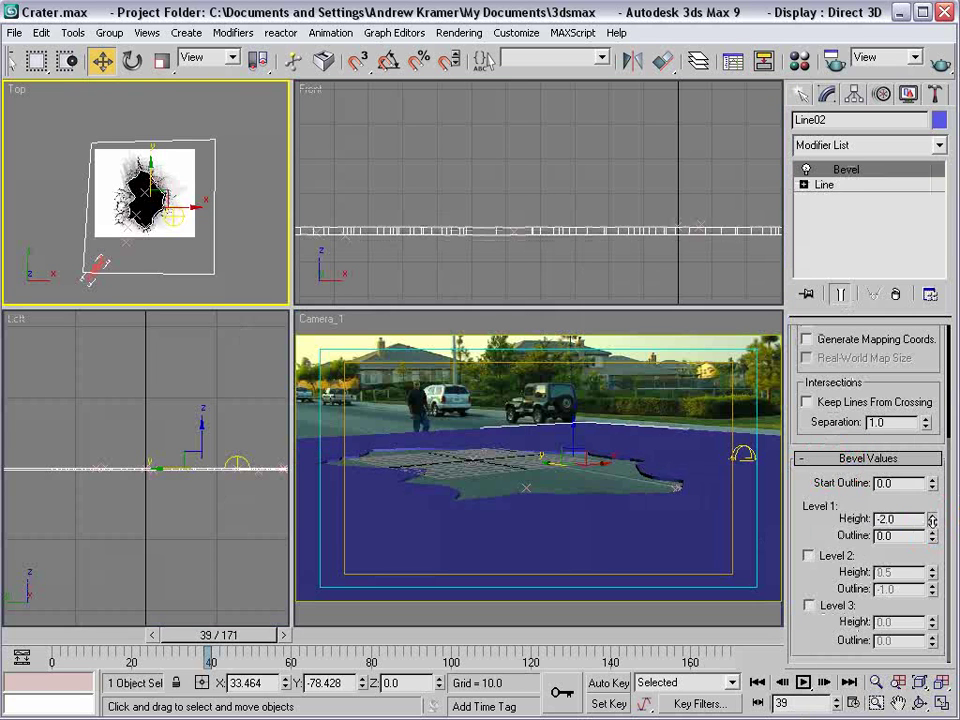
right_click(495, 386)
key("alt+w")
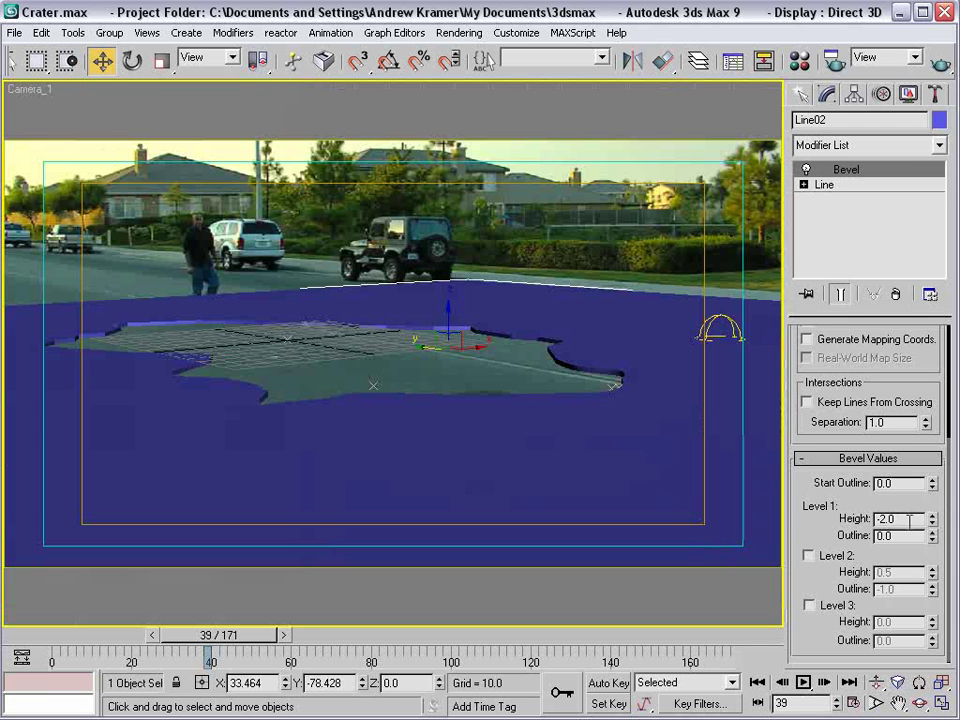
key("Return")
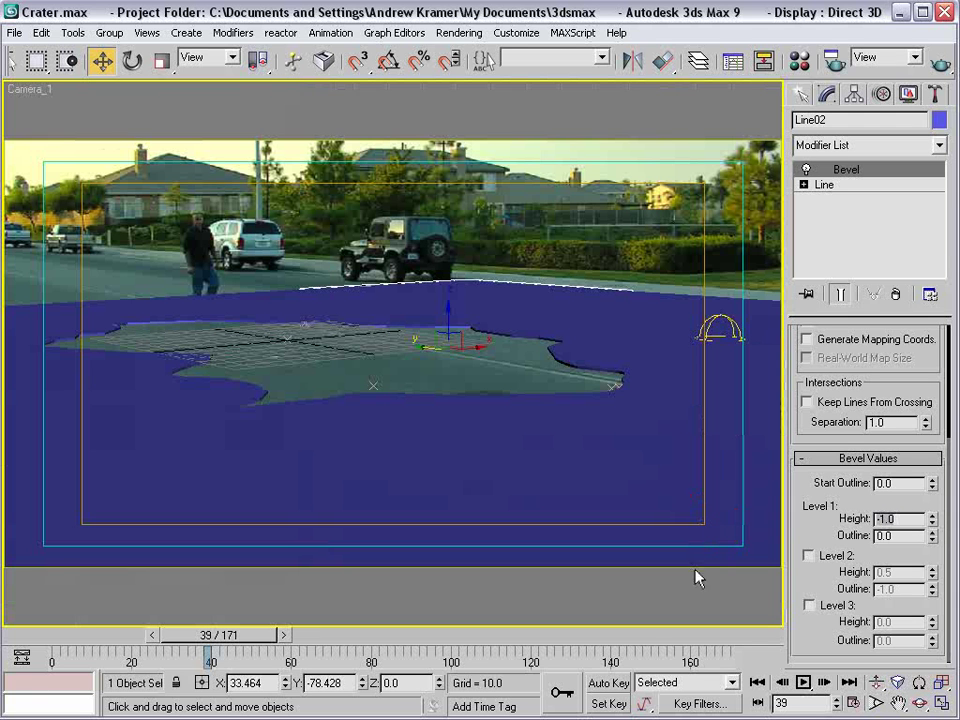
- Enable bevel Level 2 with a Height of -5.0, set the Level 1 Outline to 0.2 and deselect the ground
left_click(809, 556)
mouse_move(933, 575)
left_mouse_down()
mouse_move(933, 606)
mouse_move(930, 578)
left_mouse_up()
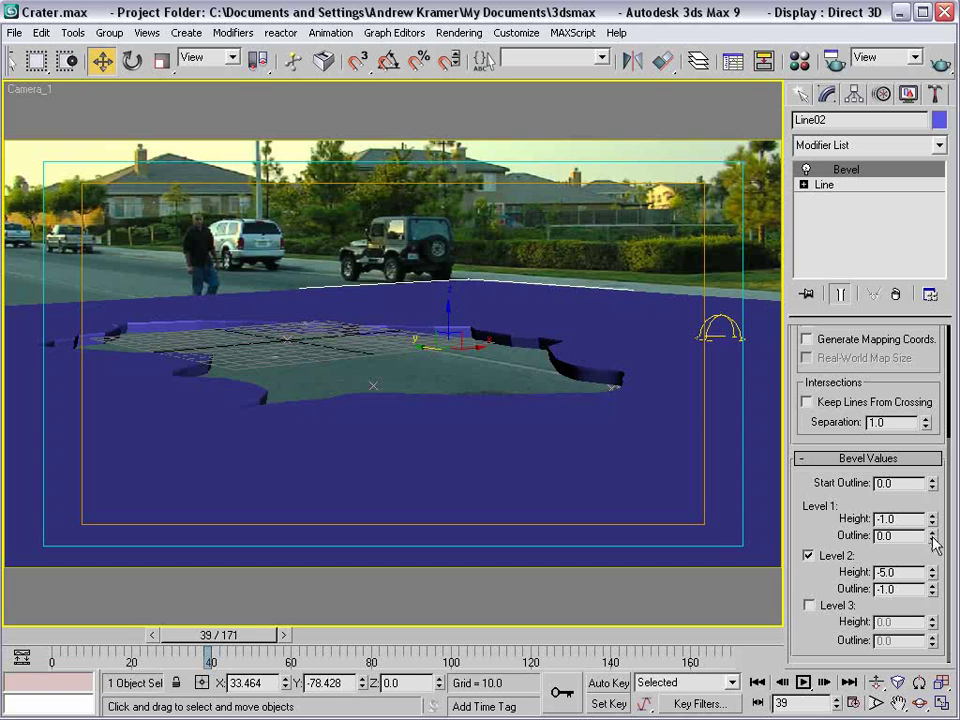
left_click_drag(933, 541, 933, 537)
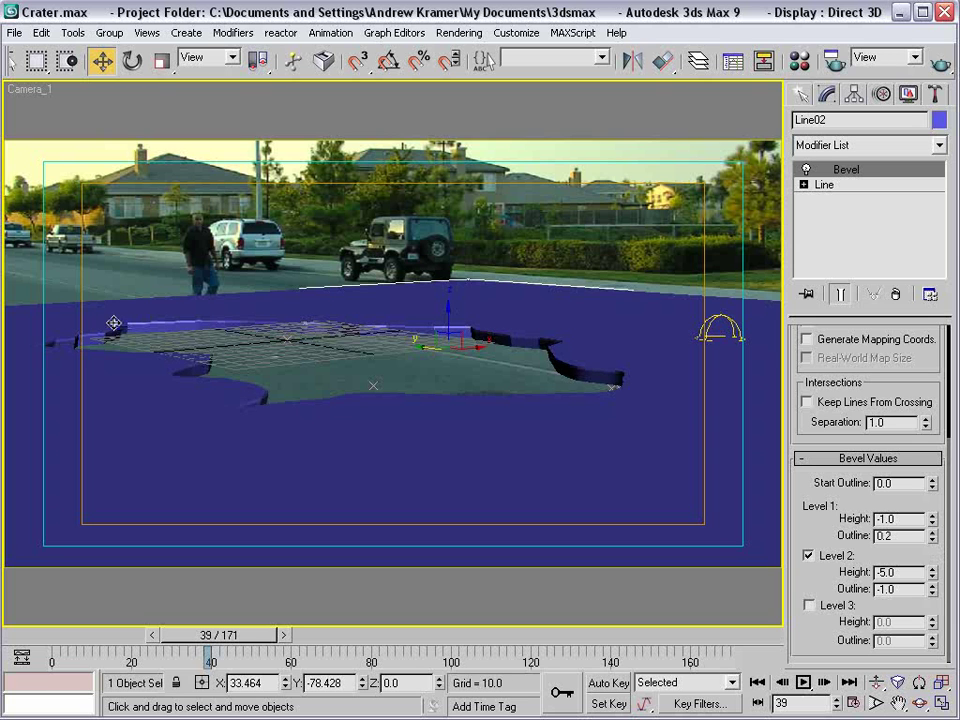
left_click(518, 248)
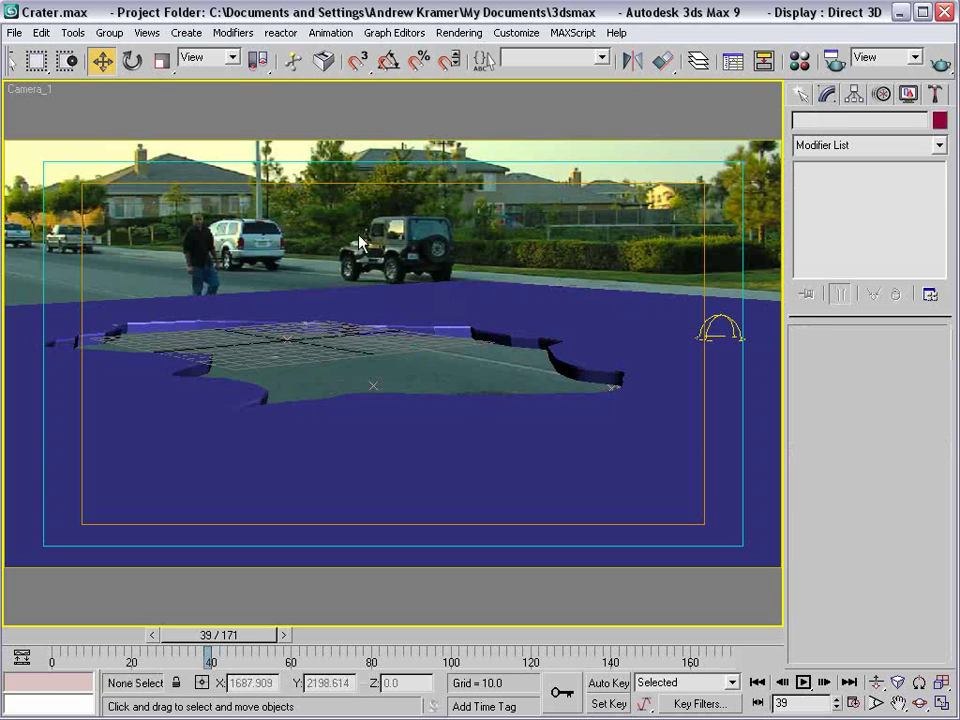
- Hide the grid in the Camera_1 view, restore the four-viewport layout and move the timeline to frame 2
right_click(28, 90)
left_click(62, 212)
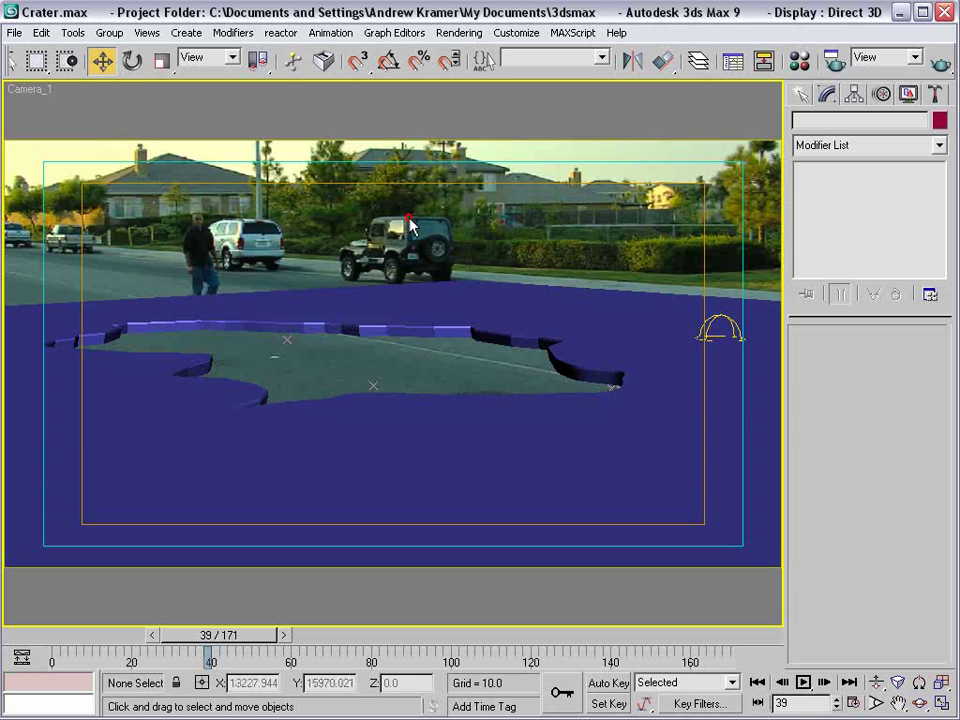
key("alt+w")
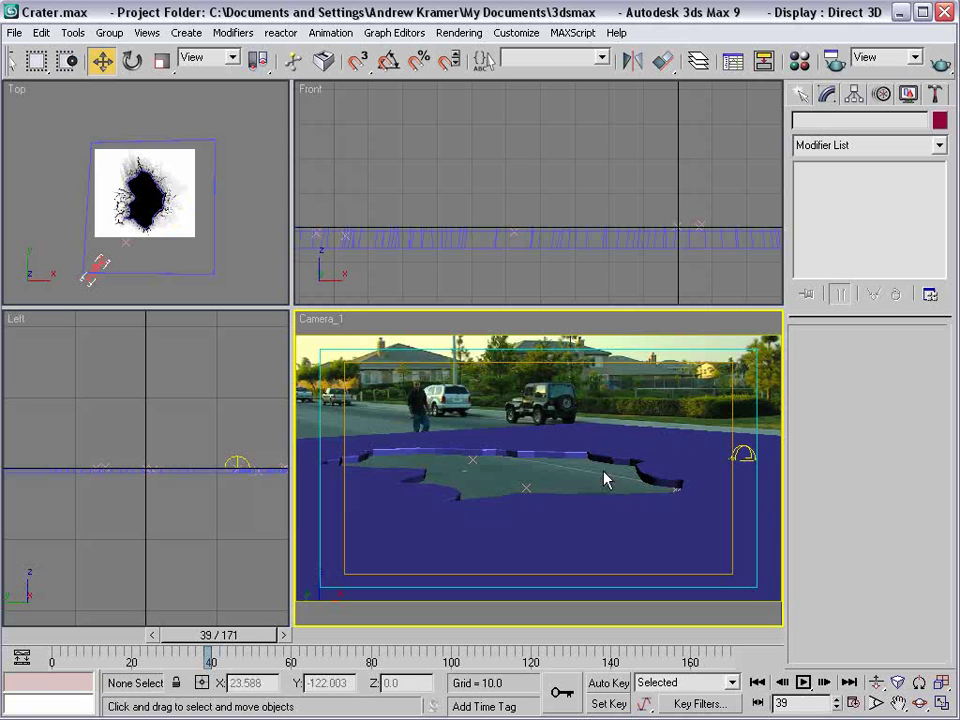
left_click_drag(230, 635, 60, 640)
key("w")
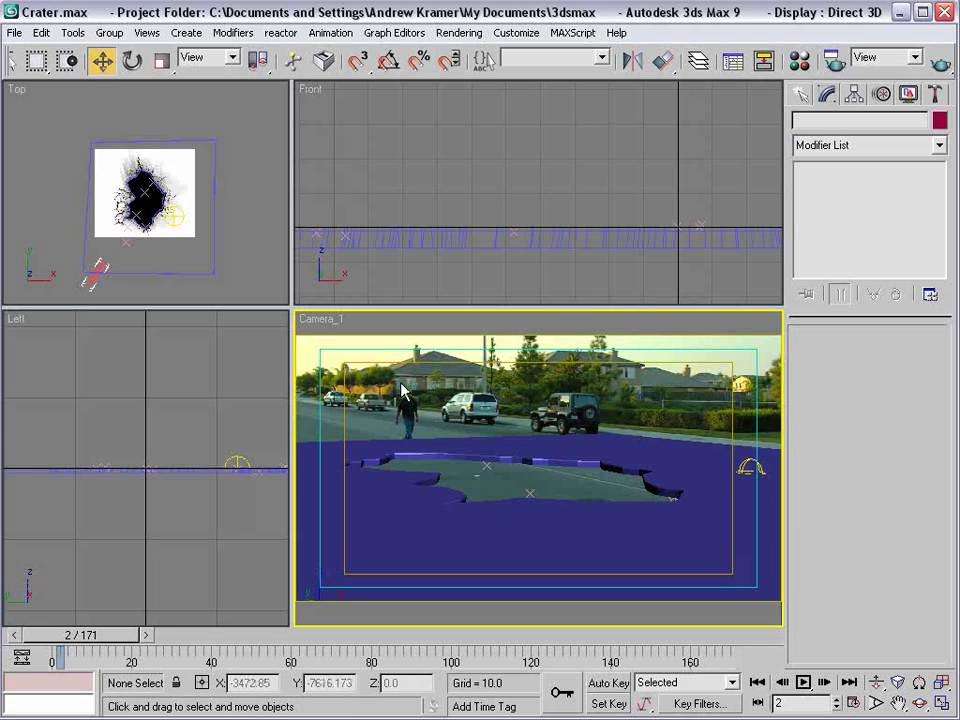
left_click(551, 451)
left_click(480, 410)
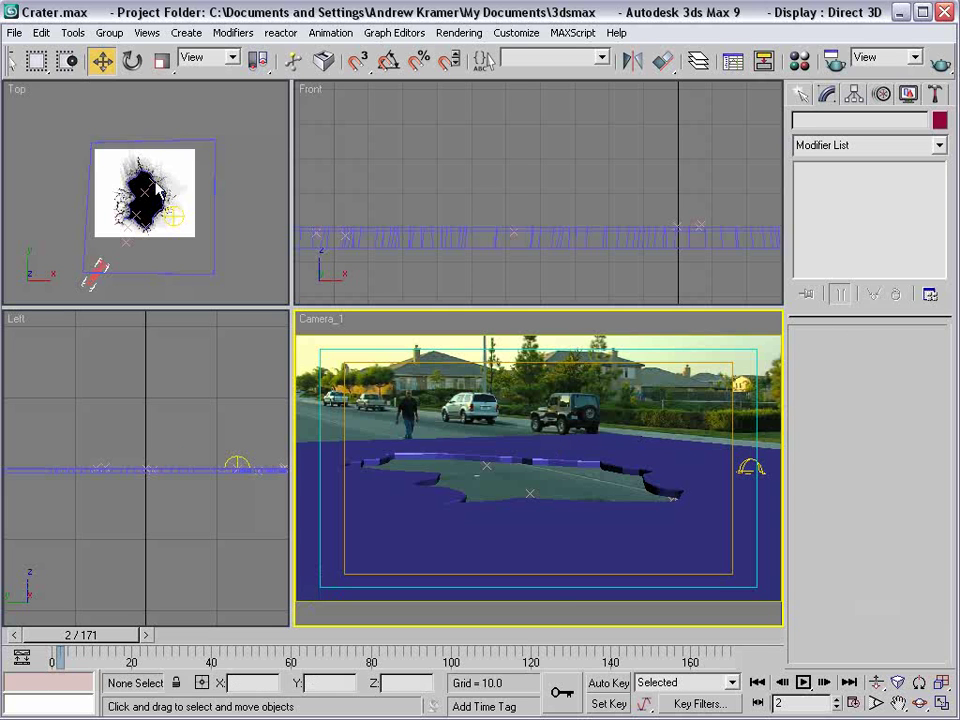
- Examine the ground around the crater opening in a Perspective view and restore the Camera_1 view
left_click(801, 93)
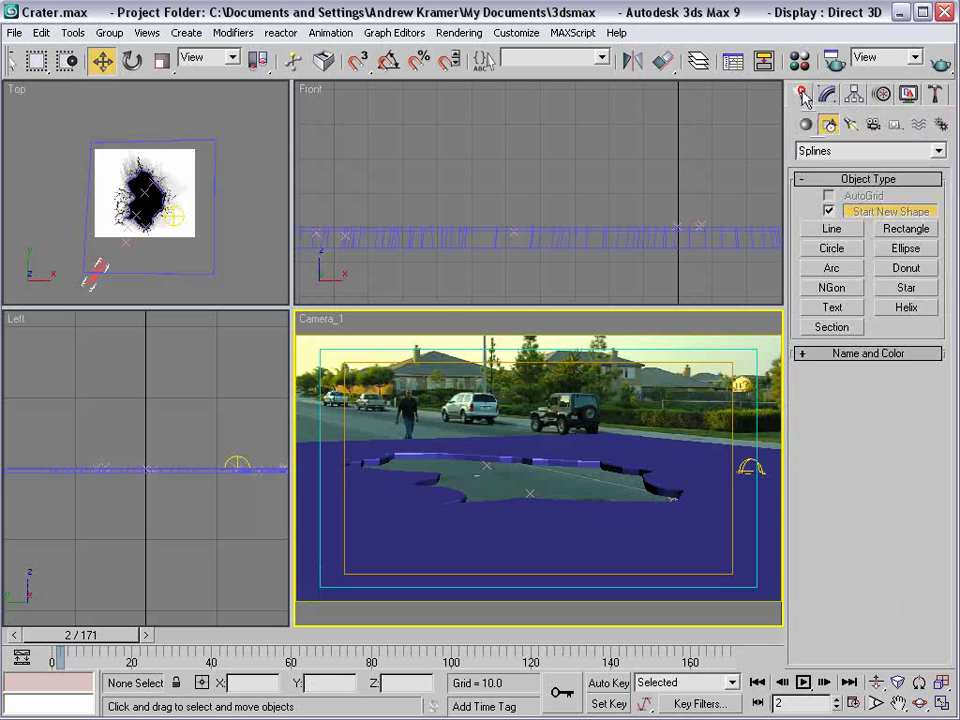
right_click(318, 318)
mouse_move(335, 326)
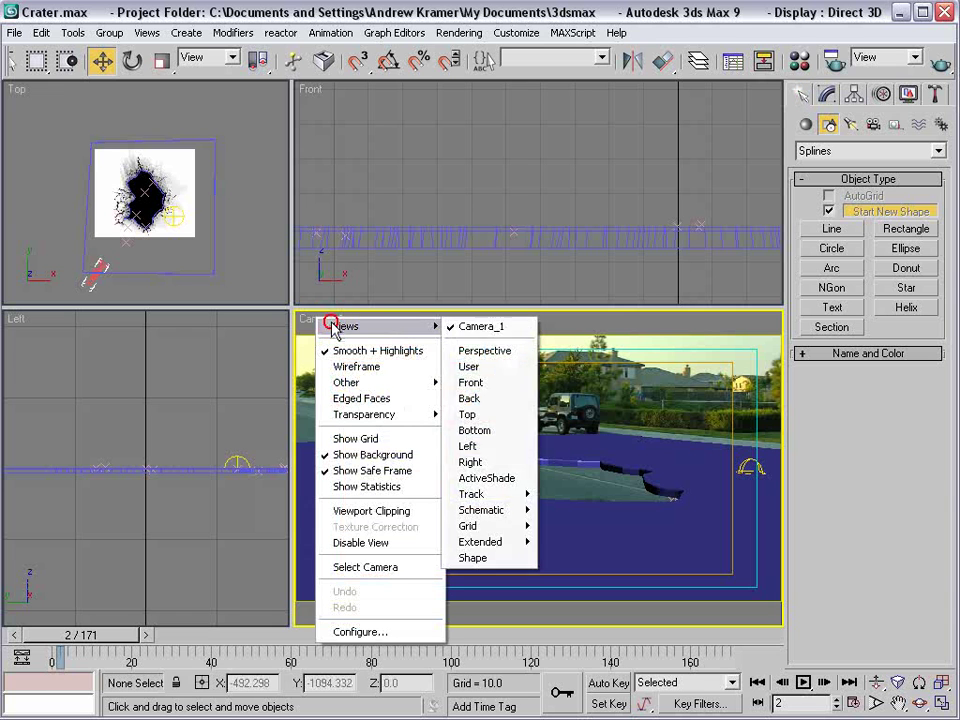
left_click(488, 352)
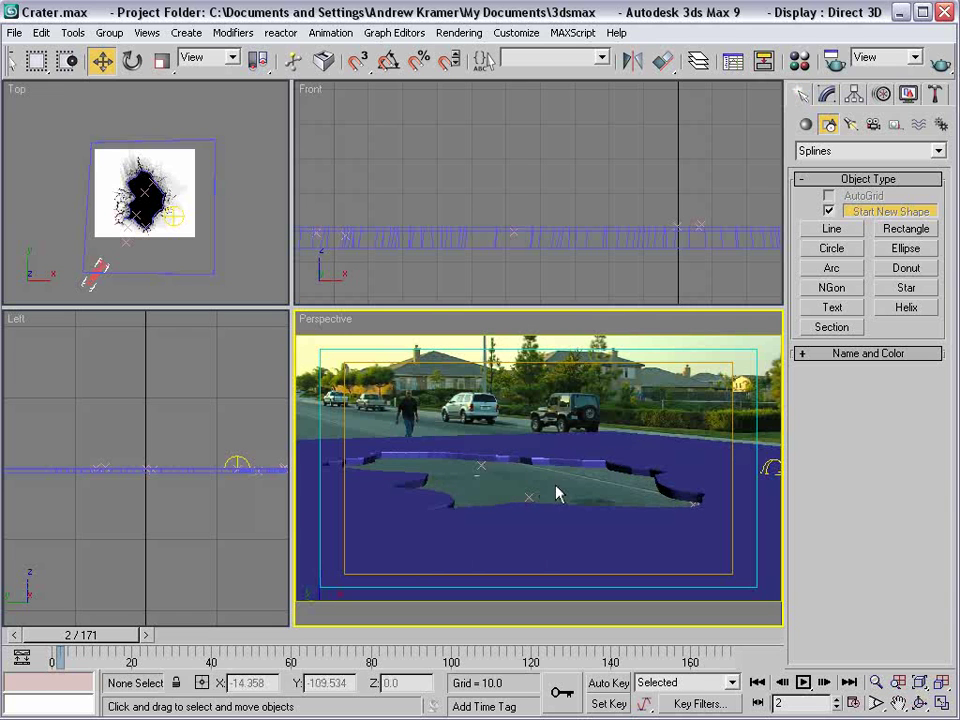
middle_click_drag(545, 480, 500, 493)
scroll(540, 495, "down", 5)
left_click(506, 510)
key("z")
scroll(545, 497, "down", 3)
scroll(568, 541, "up", 5)
right_click(349, 317)
mouse_move(422, 326)
left_click(493, 326)
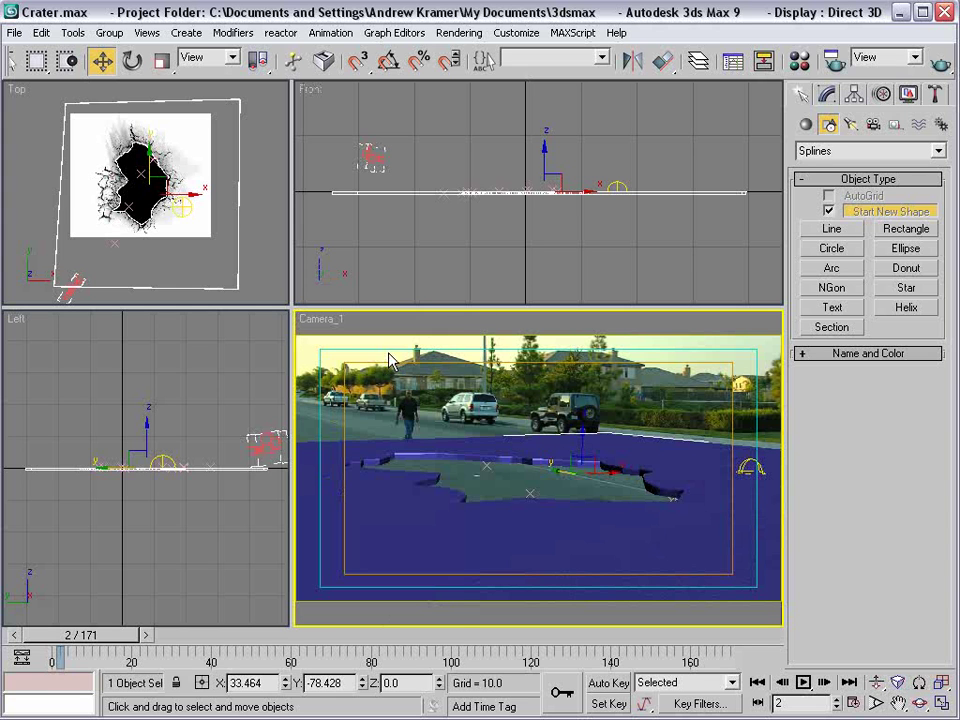
- Switch the Camera_1 viewport to a Perspective view that shows the whole ground shape from a distance
right_click(325, 319)
left_click(506, 357)
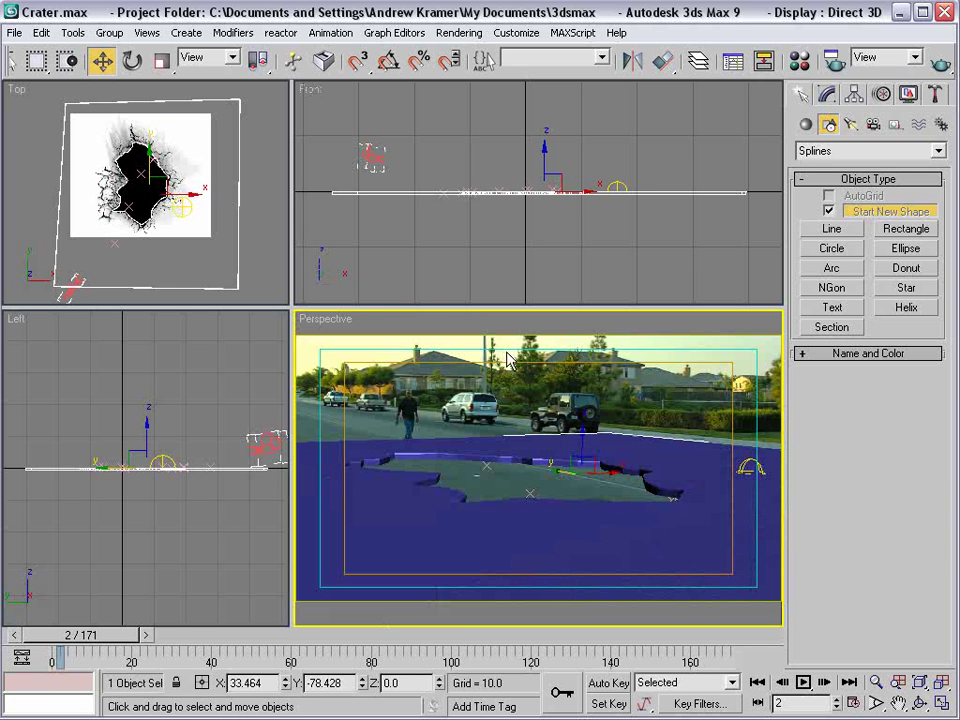
scroll(519, 417, "down", 5)
middle_click_drag(542, 428, 550, 470, "alt")
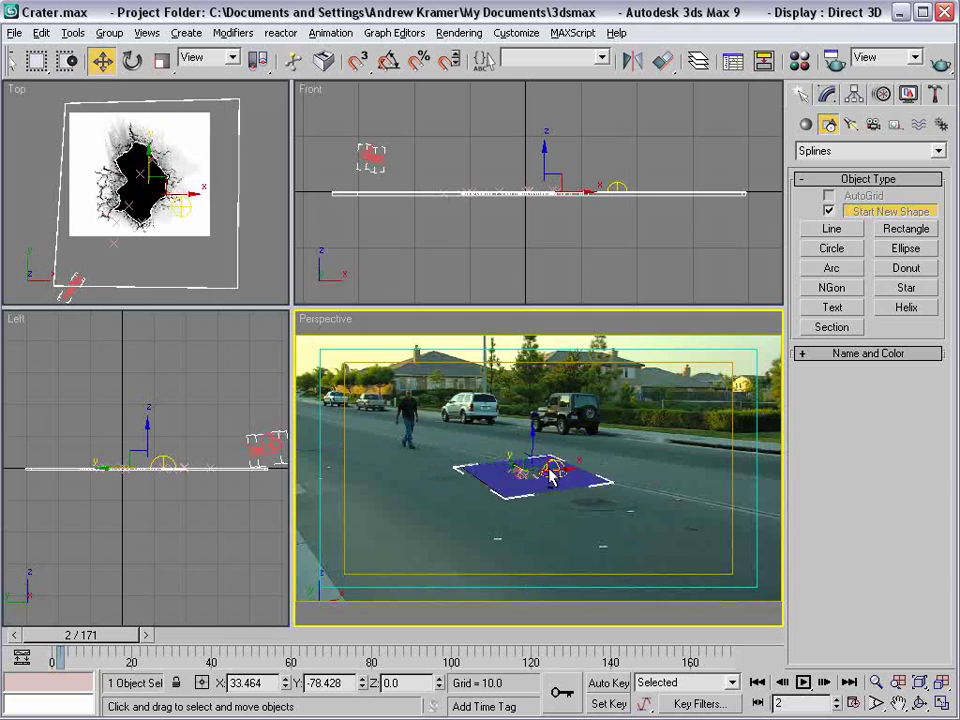
- Create a plane about 553 long and 469 wide, and move it clear of the ground to about X 739, Y -93
left_click(806, 124)
left_click(904, 292)
middle_click_drag(616, 460, 571, 474)
scroll(480, 540, "up", 6)
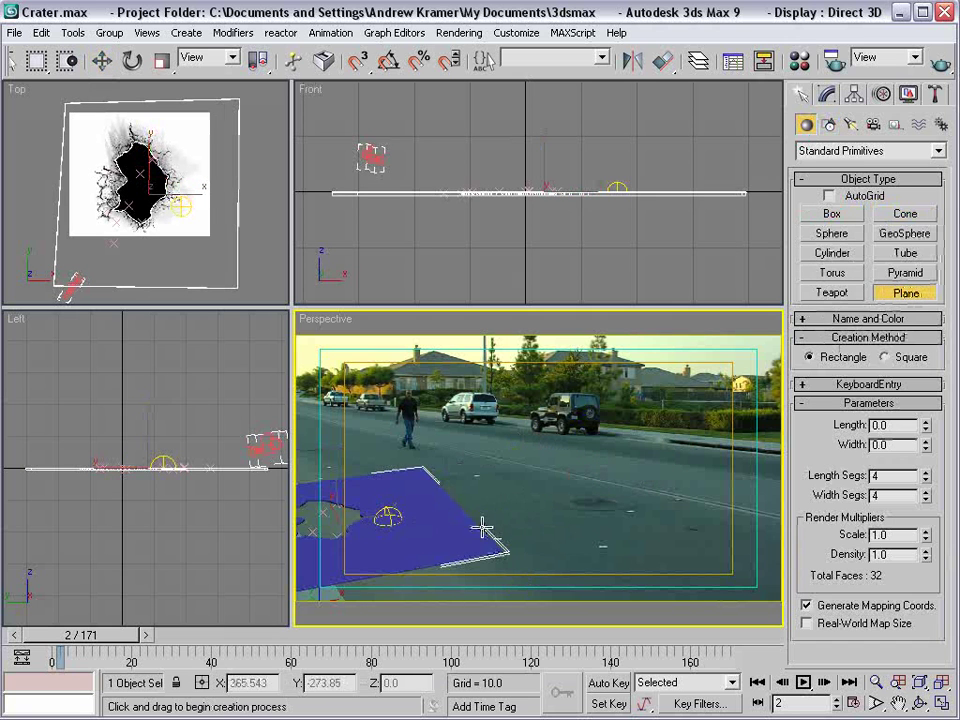
left_click_drag(352, 512, 564, 549)
key("w")
left_click_drag(482, 508, 641, 495)
middle_click_drag(641, 495, 551, 486, "alt")
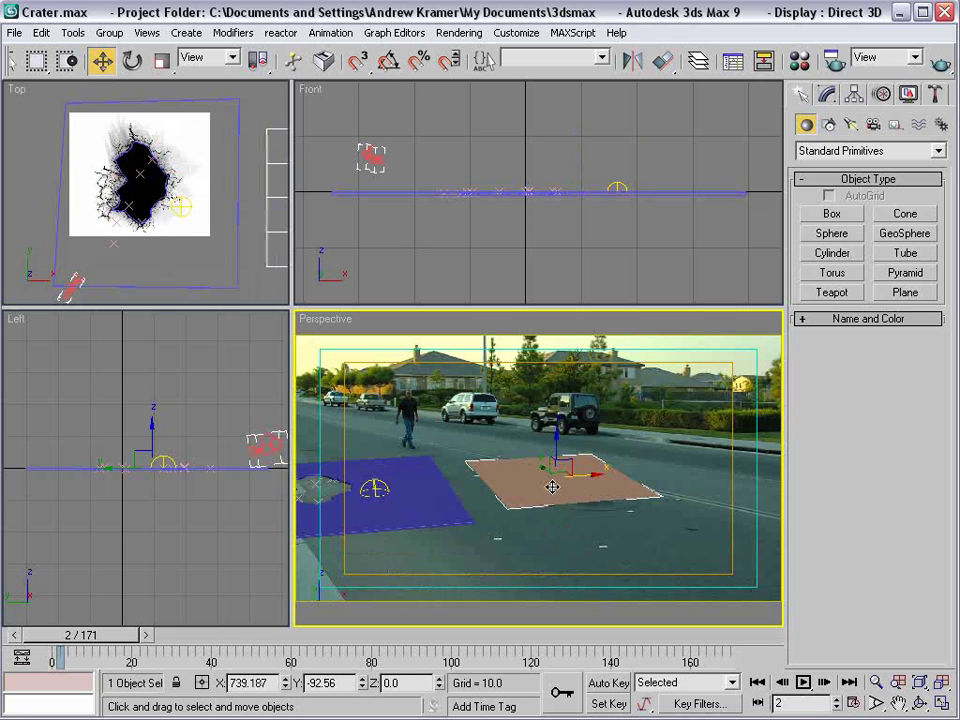
- Set the new plane's length and width segments to 75 each and check the denser grid in the Top view
left_click(828, 95)
double_click(876, 410)
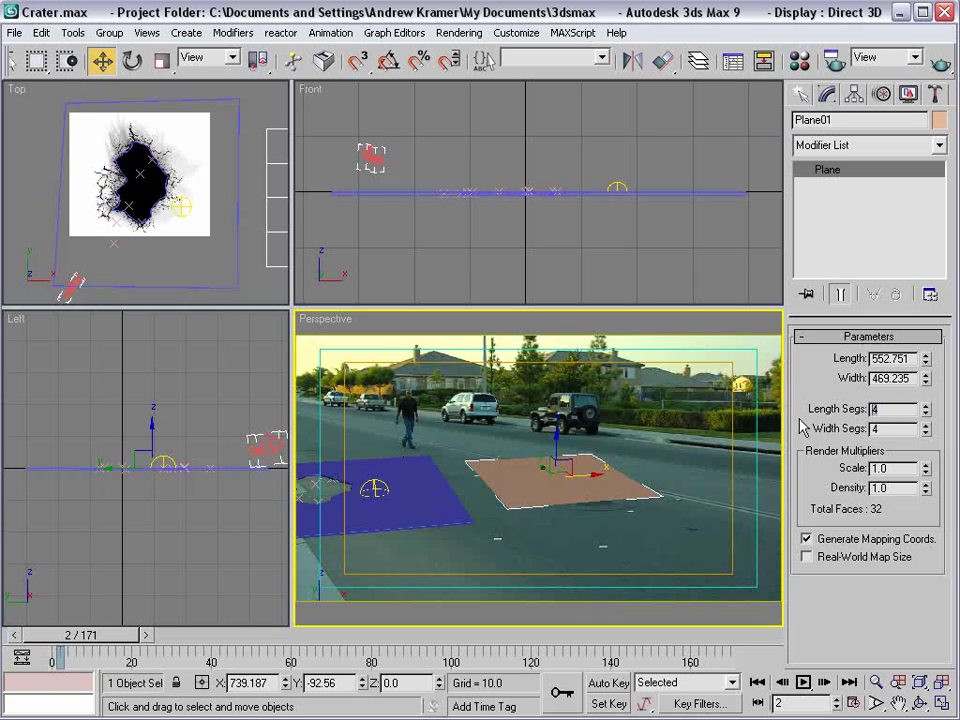
type("75")
key("Tab")
type("75")
key("Return")
scroll(168, 216, "up", 10)
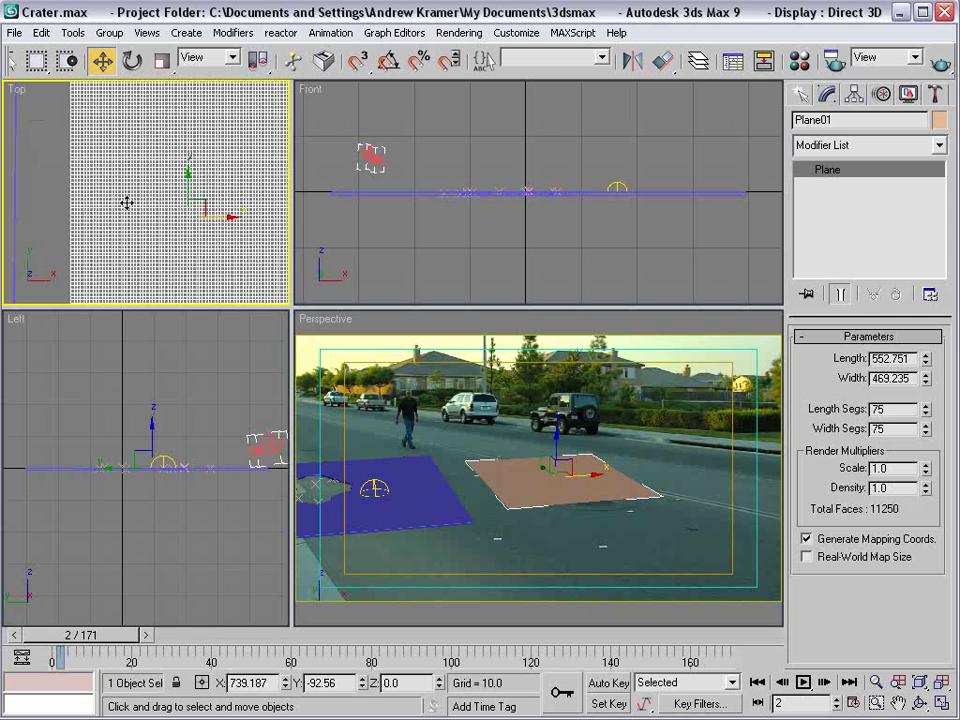
left_click(650, 418)
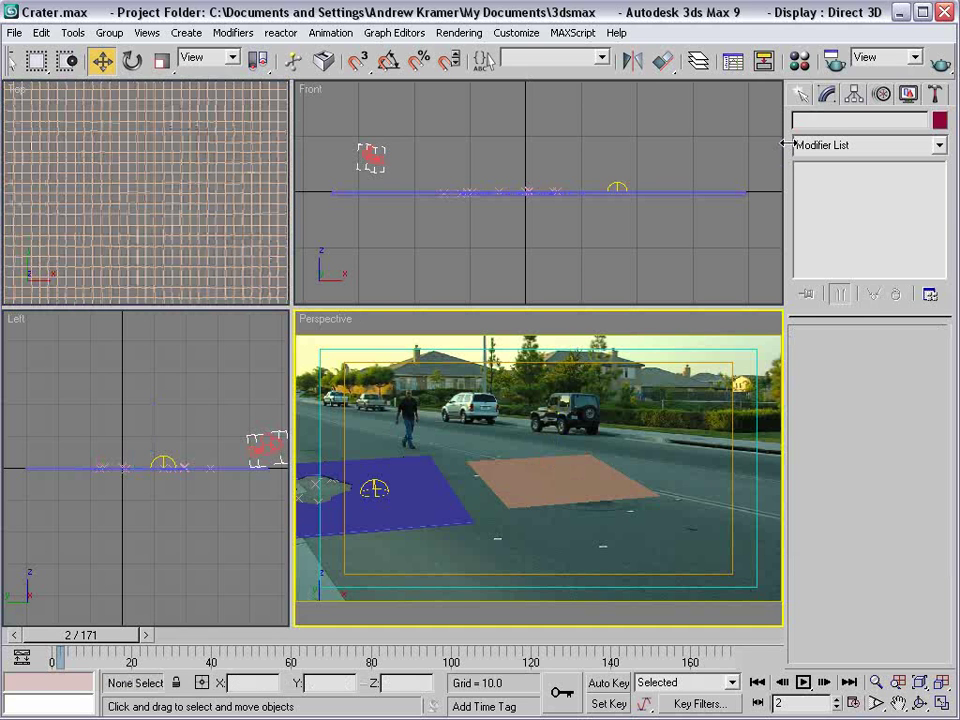
- Apply a Displace modifier to the subdivided plane
left_click(560, 477)
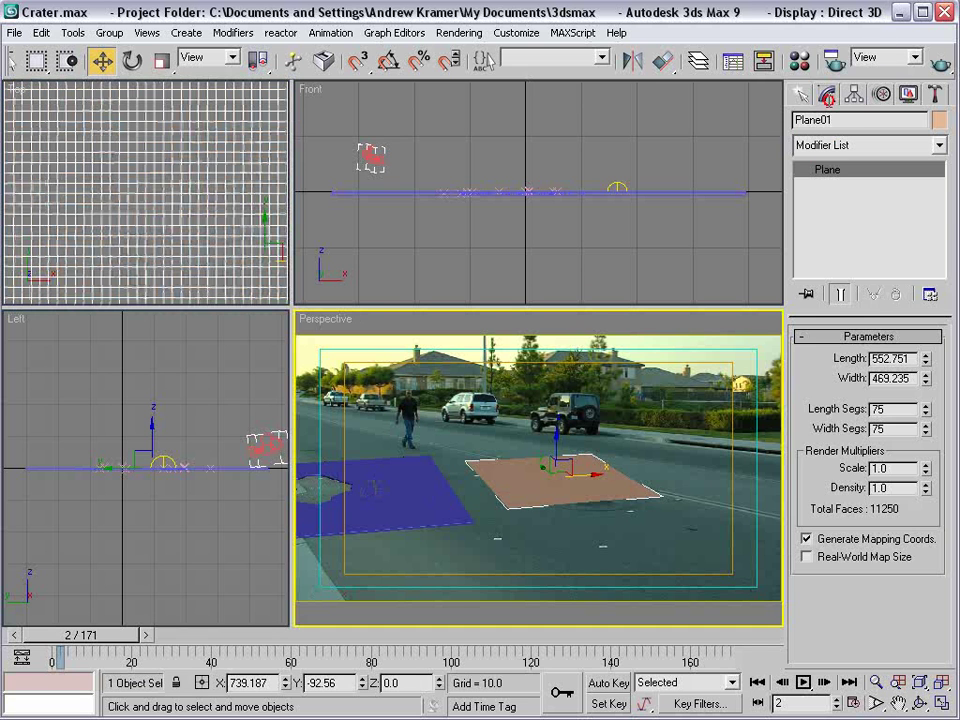
left_click(812, 145)
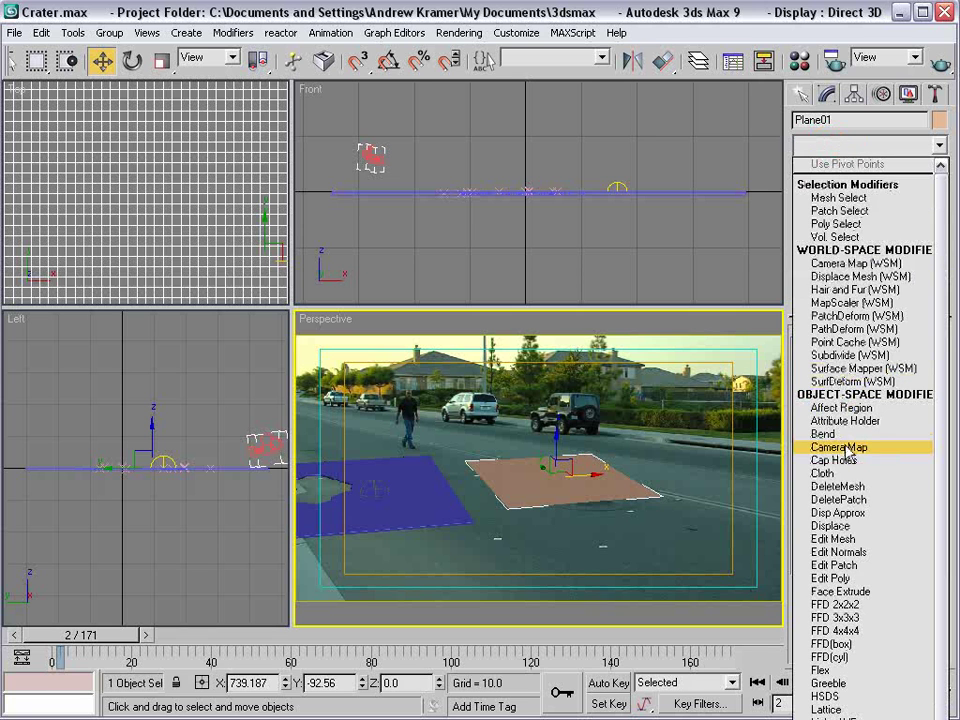
left_click(845, 525)
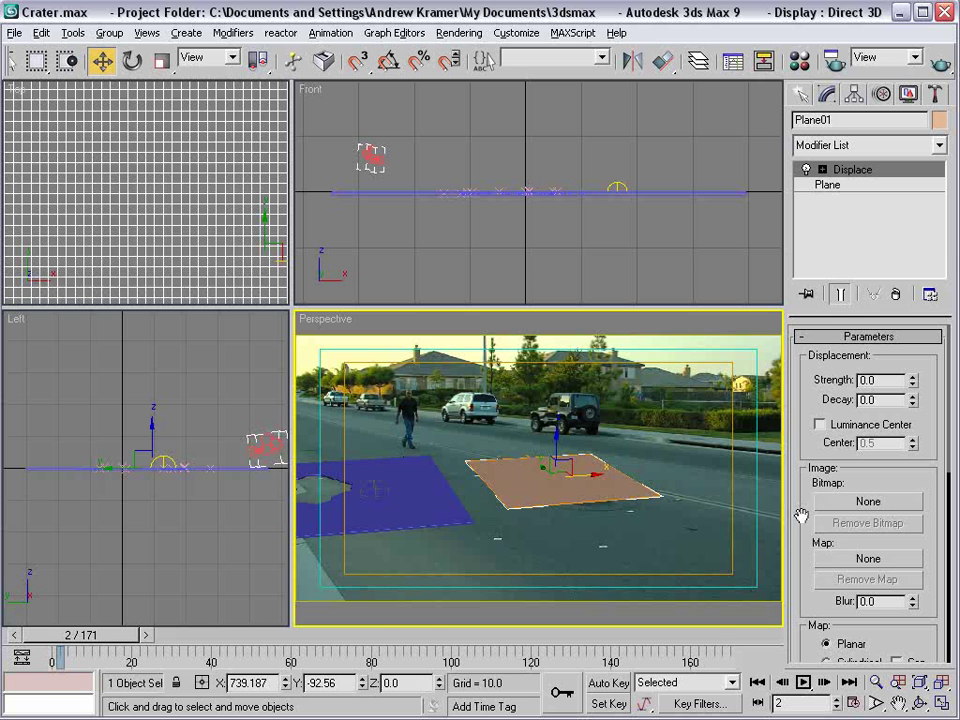
- Switch to the 3D image folder and examine the dark and light areas of NEW CRATER.jpg
key("alt+Tab")
left_click(654, 577)
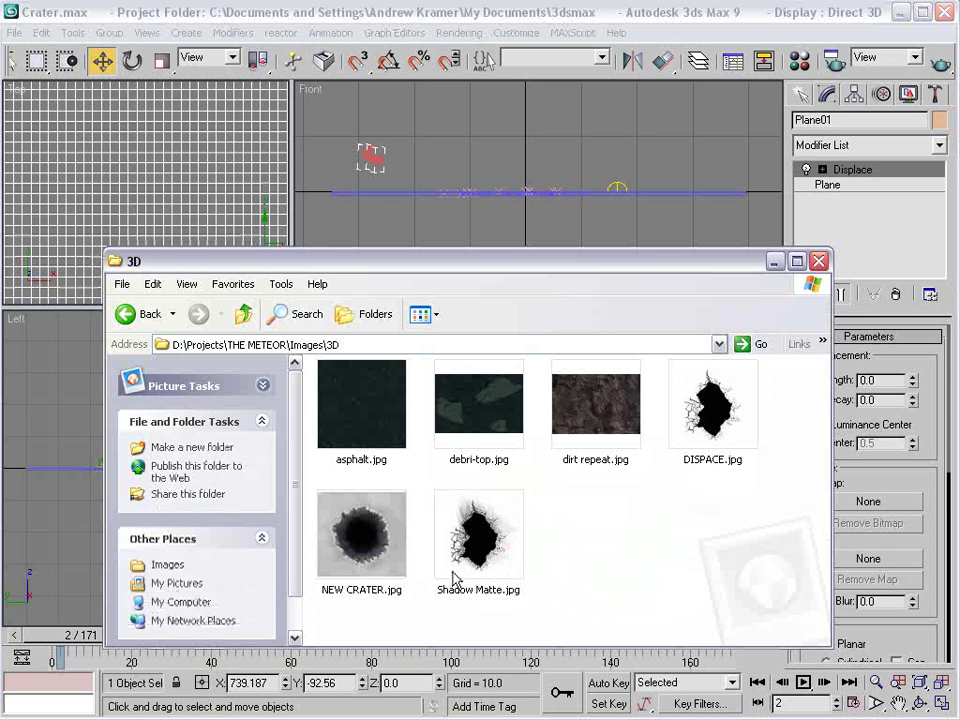
double_click(345, 598)
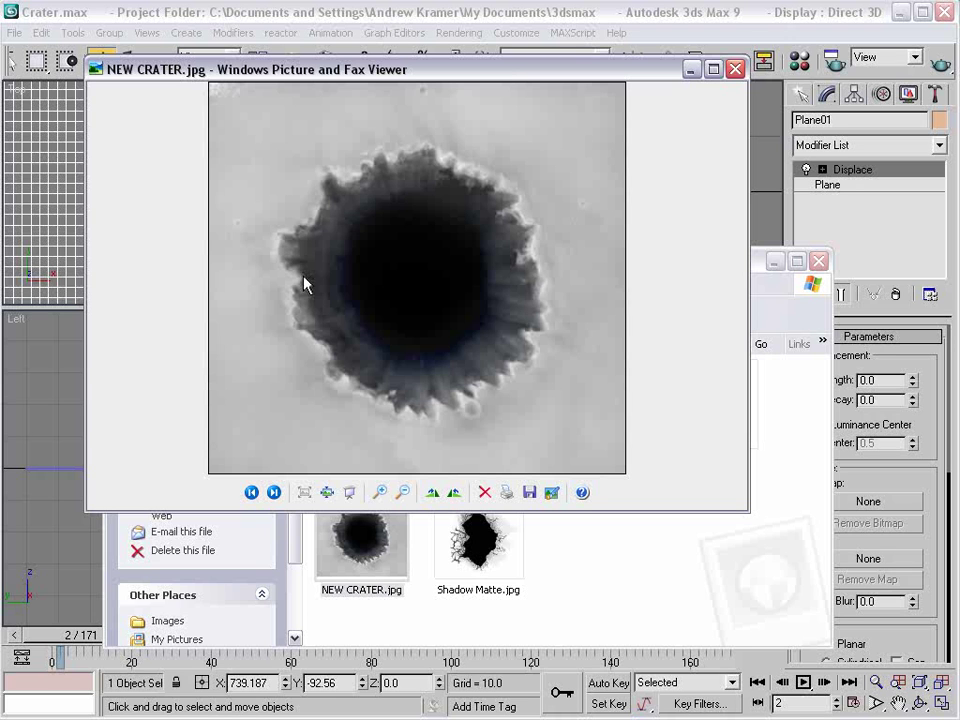
scroll(478, 318, "up", 1)
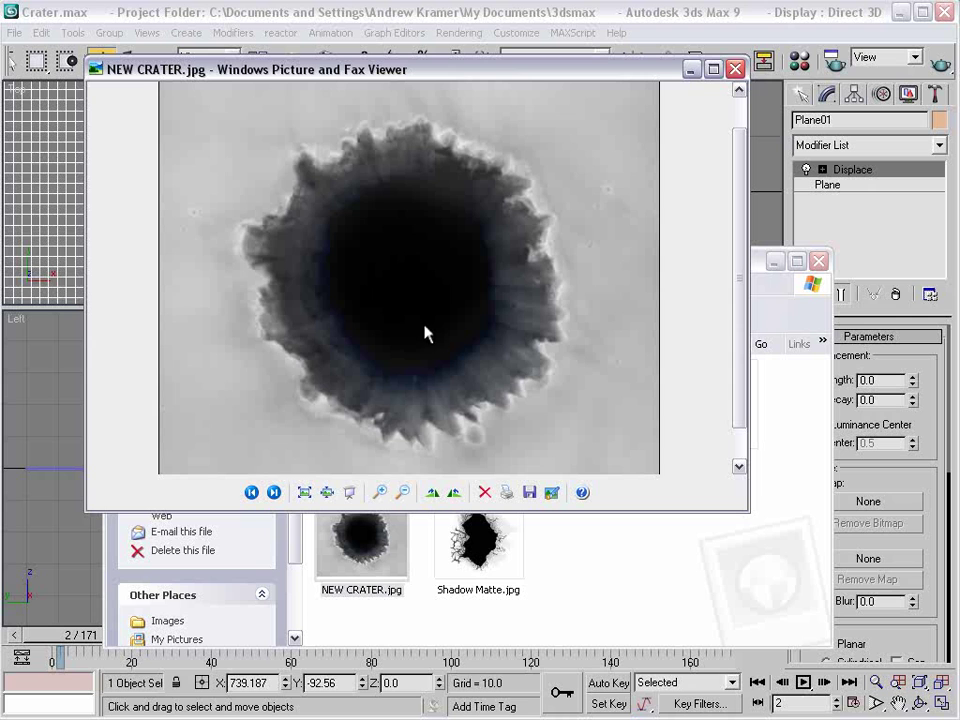
scroll(427, 335, "down", 1, "ctrl")
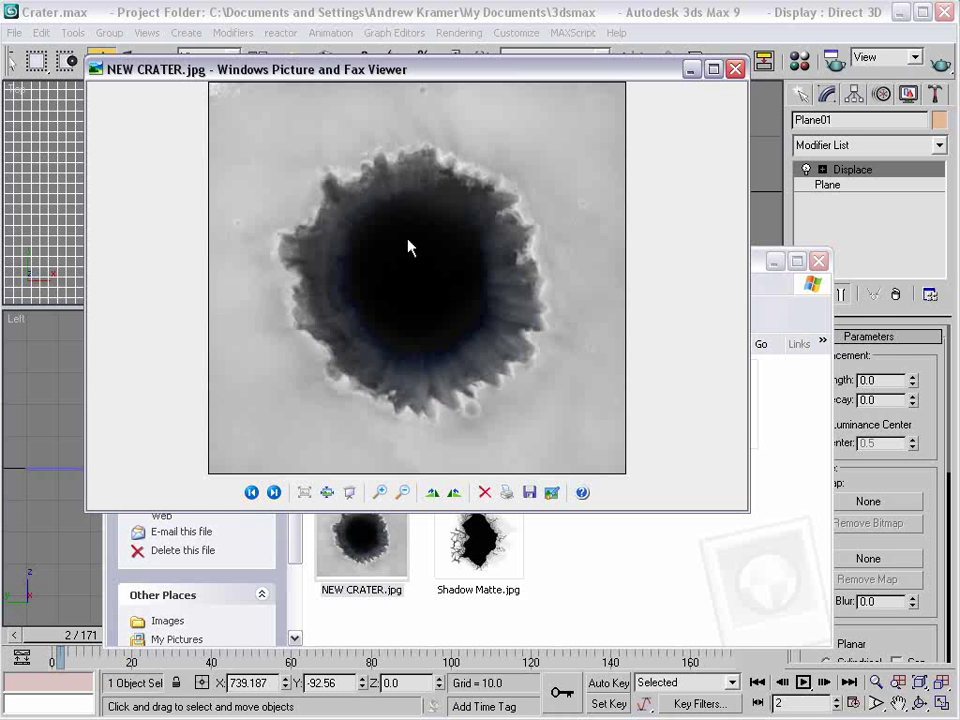
left_click(735, 69)
- Assign NEW CRATER.jpg from the folder as the Displace modifier's bitmap
left_click_drag(692, 262, 559, 138)
left_click(281, 414)
left_click_drag(250, 400, 868, 506)
left_click(875, 485)
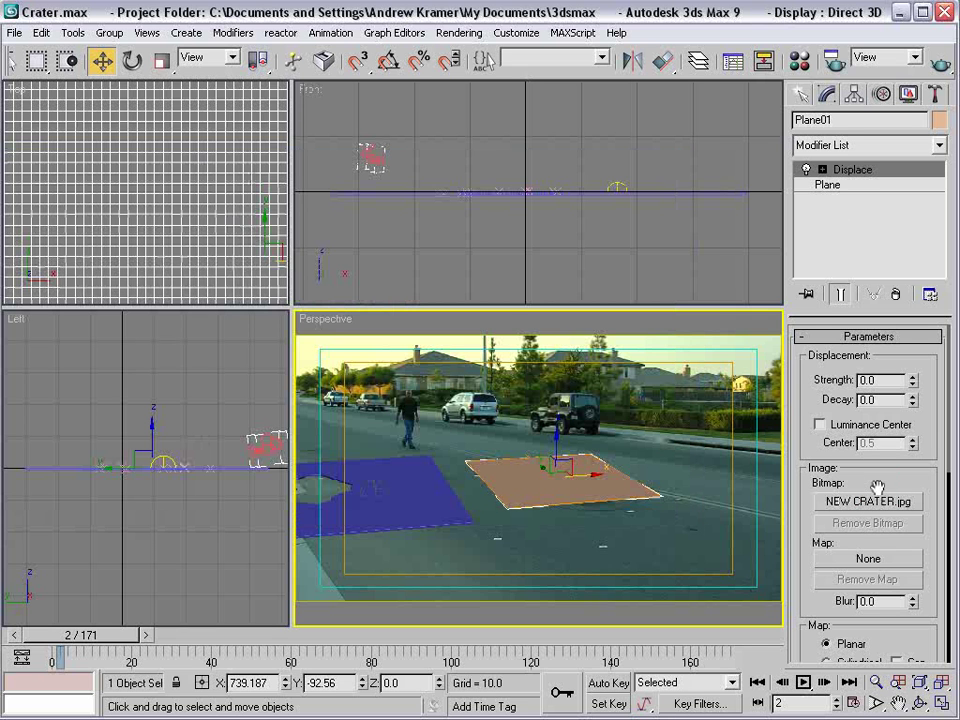
- Raise the Displace strength to about 88.08 to form a deep crater, judging the relief in the Perspective view
left_click_drag(914, 381, 881, 280)
left_click_drag(887, 198, 900, 150)
left_click(590, 520)
middle_click_drag(591, 482, 552, 516, "alt")
scroll(551, 519, "up", 5)
scroll(552, 516, "down", 5)
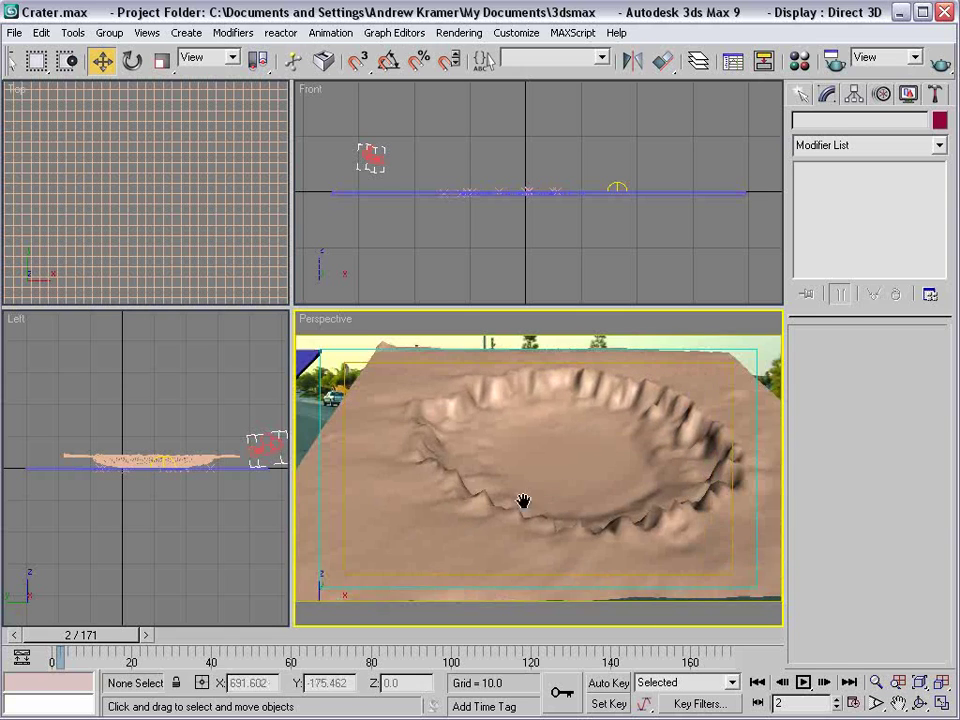
left_click(521, 504)
left_click_drag(916, 386, 913, 264)
middle_click_drag(612, 470, 505, 517, "alt")
mouse_move(912, 376)
left_mouse_down()
mouse_move(906, 395)
mouse_move(906, 380)
left_mouse_up()
left_click(520, 515)
middle_click_drag(520, 515, 467, 549, "alt")
left_click(708, 420)
left_click_drag(913, 377, 918, 330)
left_click(594, 446)
middle_click_drag(594, 446, 600, 542, "alt")
scroll(546, 499, "up", 3)
- Increase the plane's length and width segments to 150 each and view the finer crater detail
left_click(650, 420)
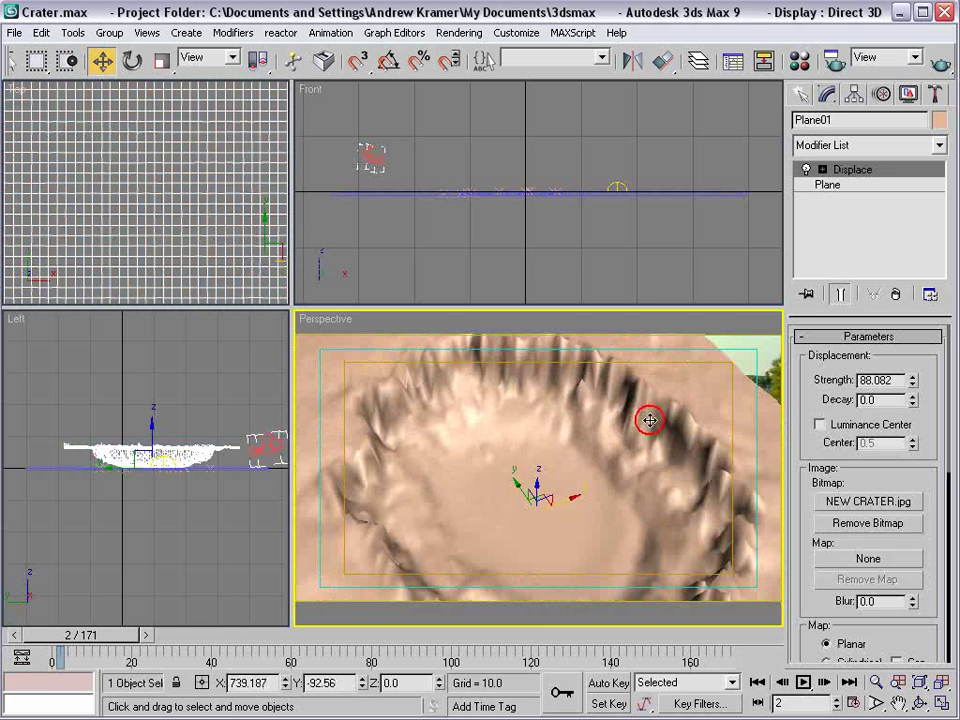
left_click(828, 185)
type("150")
key("Tab")
type("150")
key("Return")
middle_click_drag(551, 435, 358, 388, "alt")
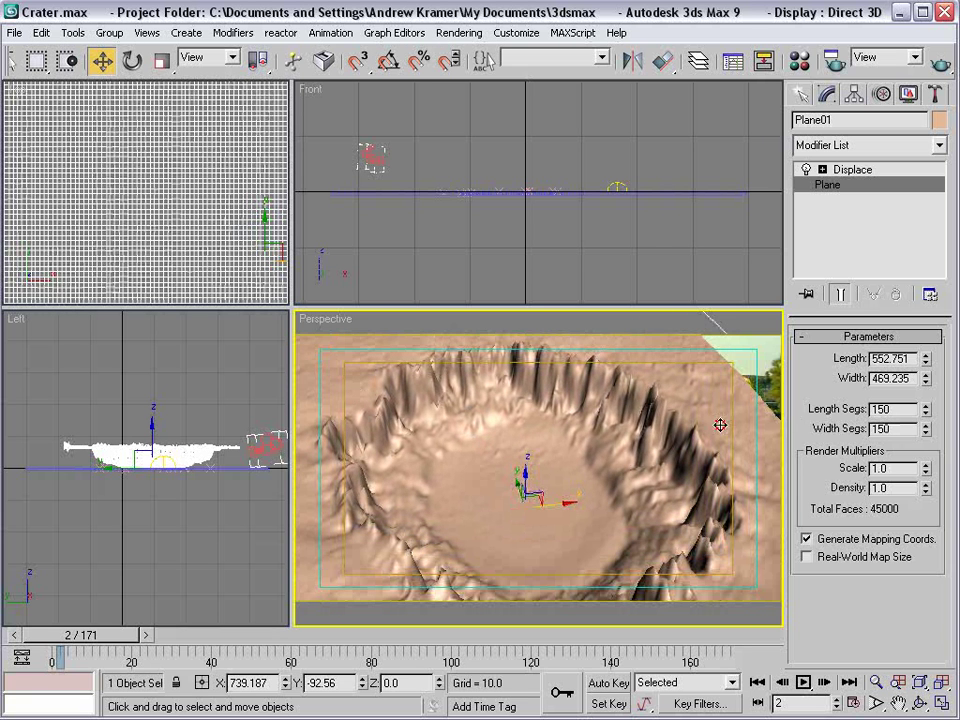
- Set the plane's length and width segments back to 75 each
left_click(926, 413)
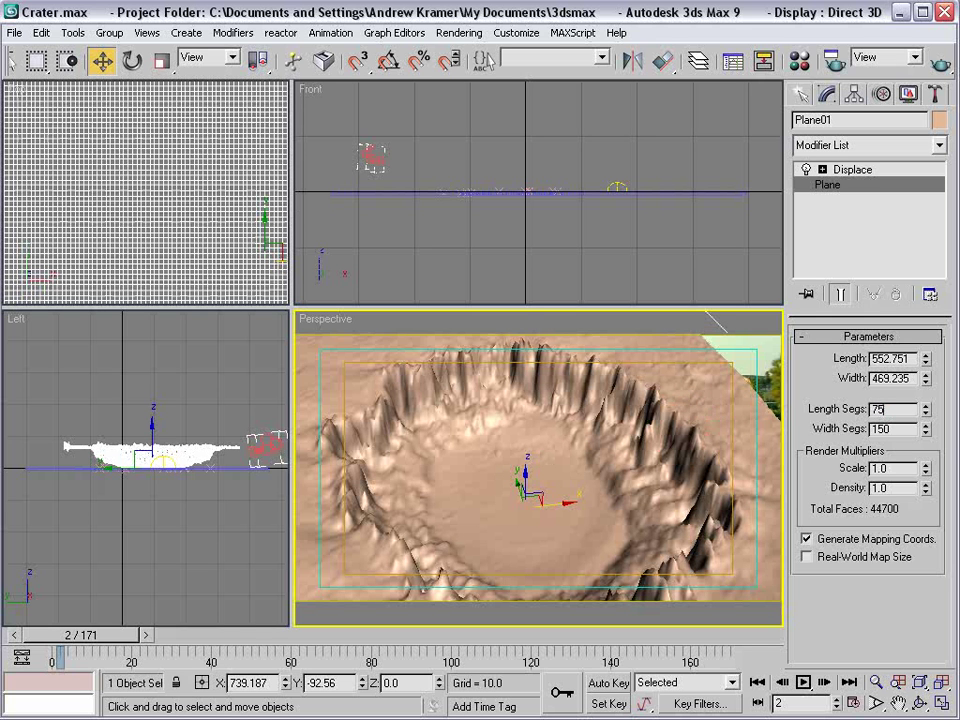
key("Tab")
type("75")
key("Return")
middle_click_drag(575, 497, 664, 574, "alt")
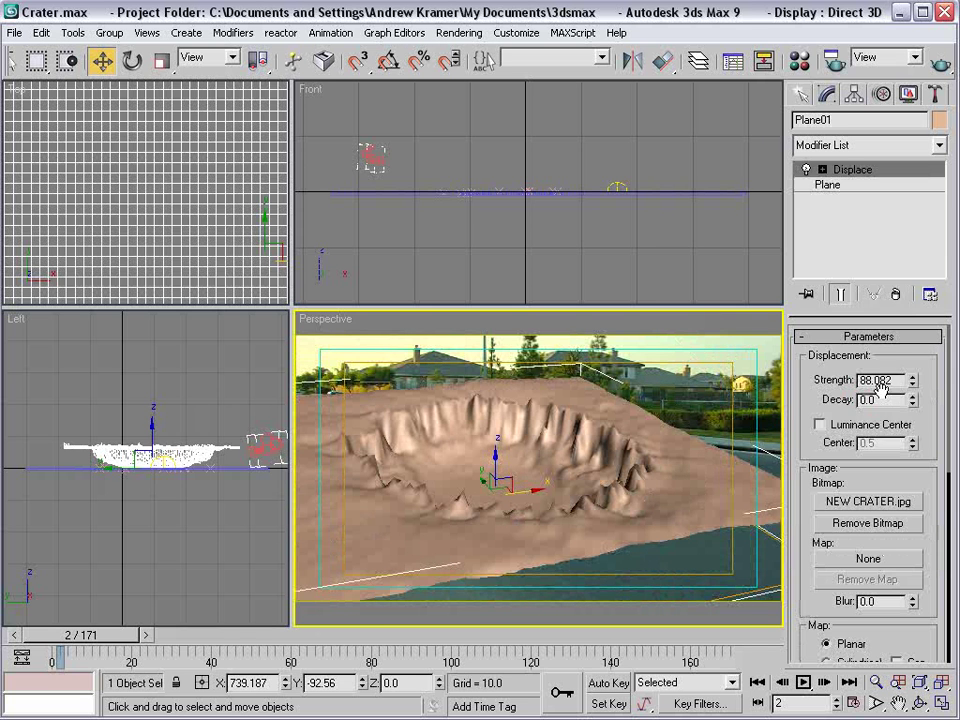
- Soften the displaced crater by setting the Displace image Blur to 1.56
scroll(906, 450, "down", 4)
left_click_drag(912, 508, 894, 354)
left_click(686, 401)
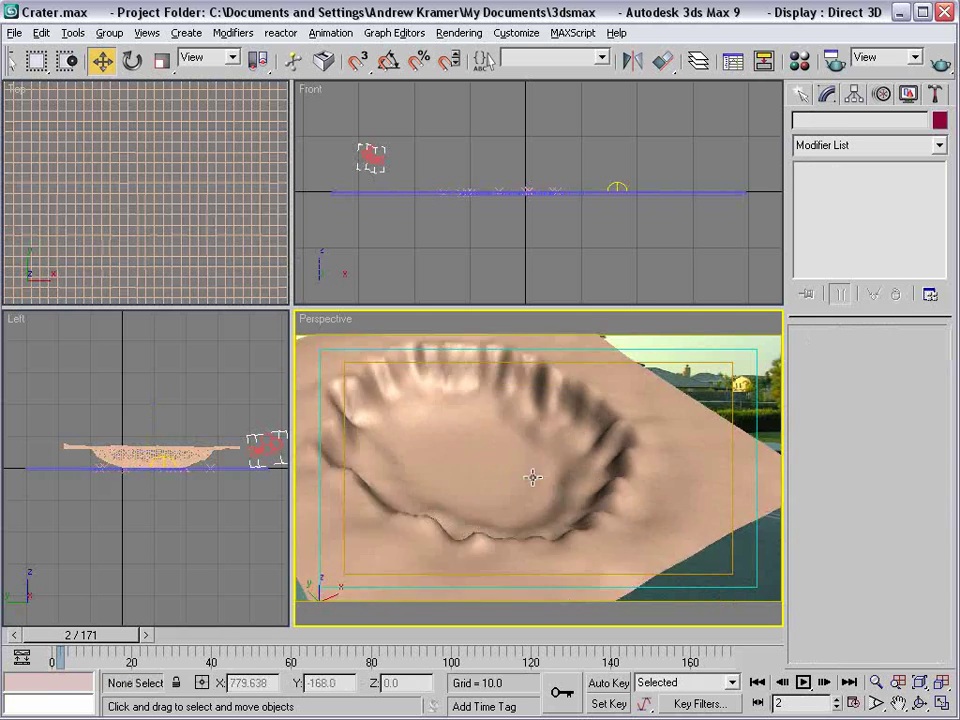
middle_click_drag(485, 452, 536, 538, "alt")
middle_click_drag(442, 474, 575, 460)
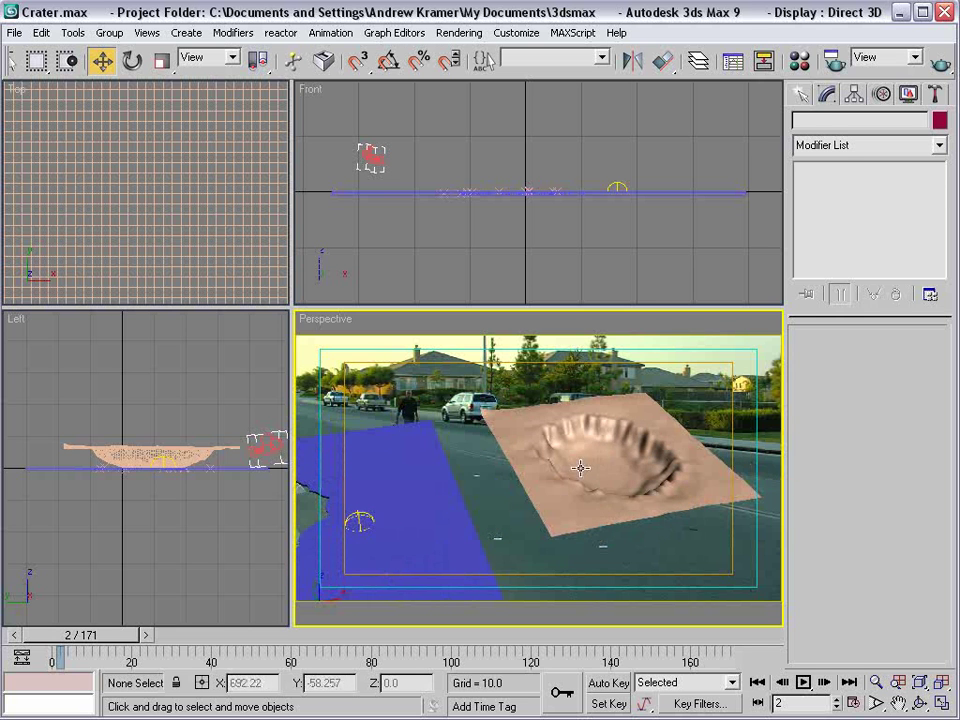
- Move the displaced crater plane along X to about -28.9 so it lies over the hole in the ground
left_click(600, 438)
middle_click_drag(517, 510, 543, 362, "alt")
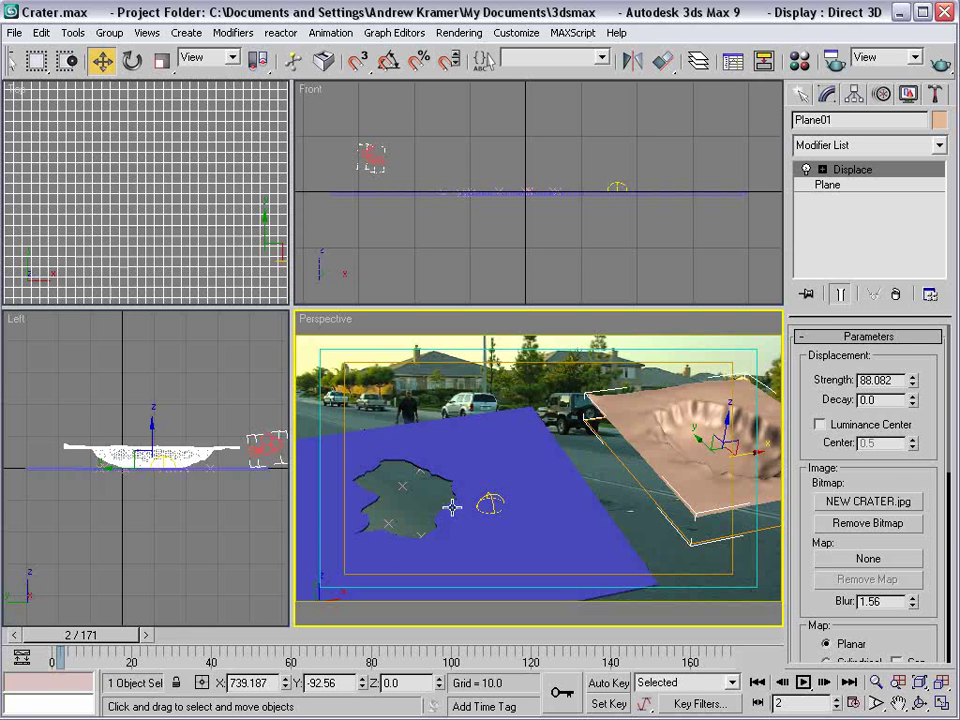
left_click_drag(752, 455, 400, 495)
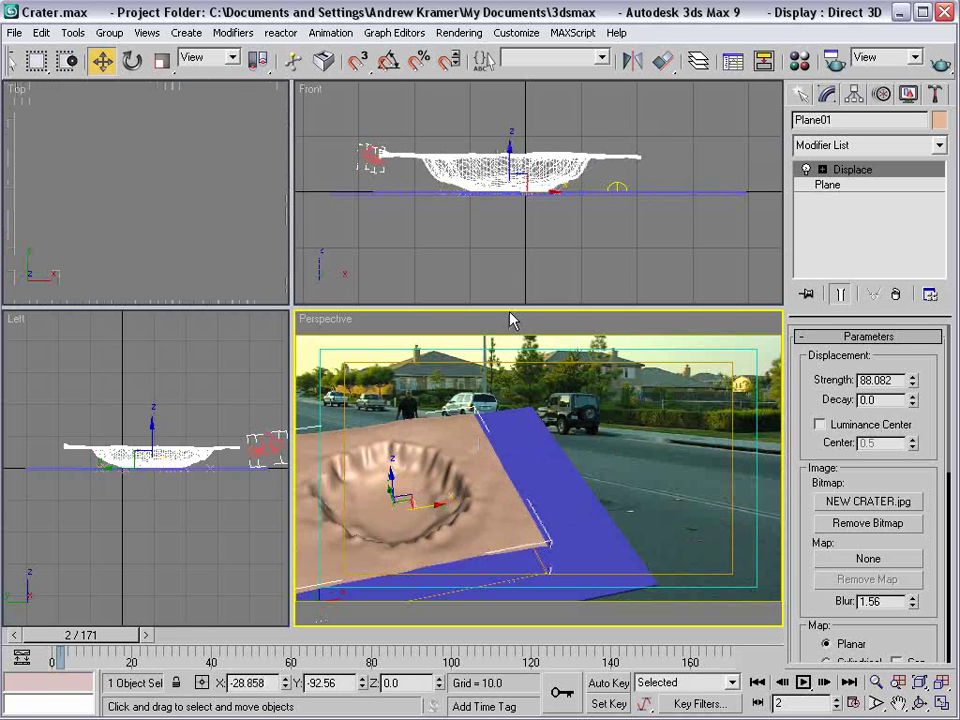
- Lower the crater plane to about Z -63.2 in the maximized Front view so its rim meets the ground
left_click(503, 180)
scroll(575, 219, "up", 2)
key("alt+w")
middle_click_drag(502, 180, 577, 186)
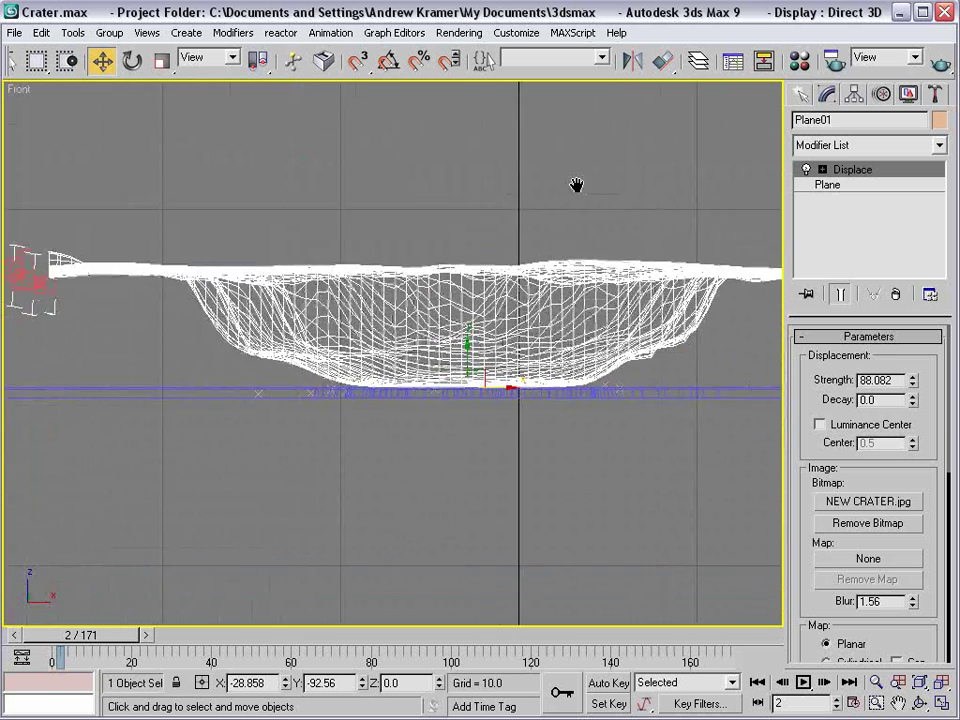
scroll(577, 186, "down", 2)
left_click_drag(446, 340, 441, 420)
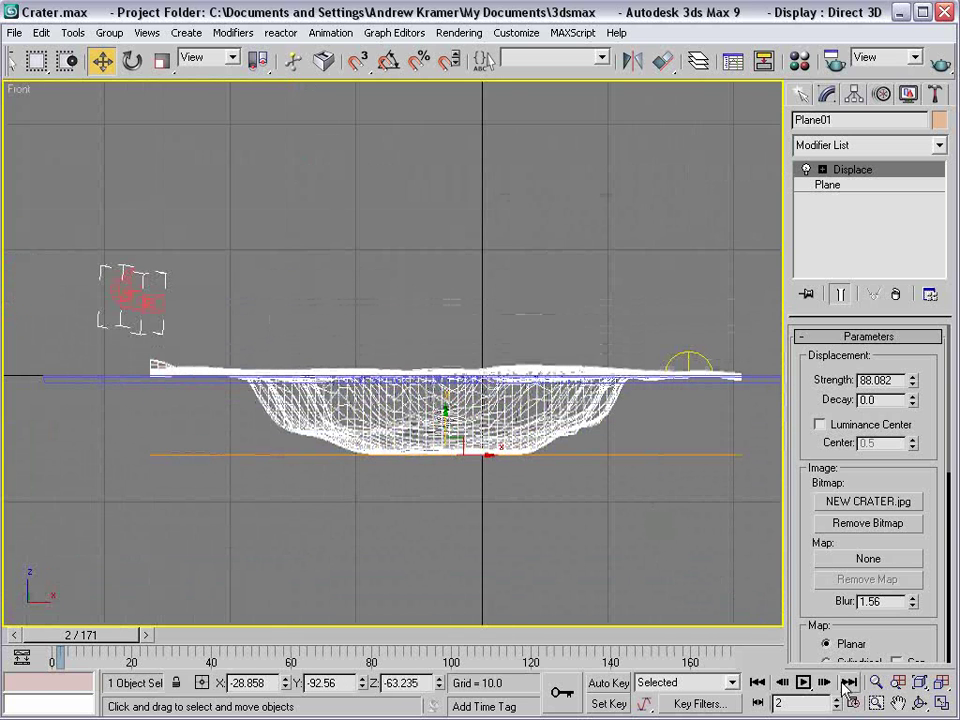
- Fine-tune the crater plane's height to about Z -61.6 and compare it with the ground in the four-viewport layout
key("alt+w")
key("alt+w")
key("alt+w")
key("alt+w")
middle_click_drag(456, 423, 486, 415)
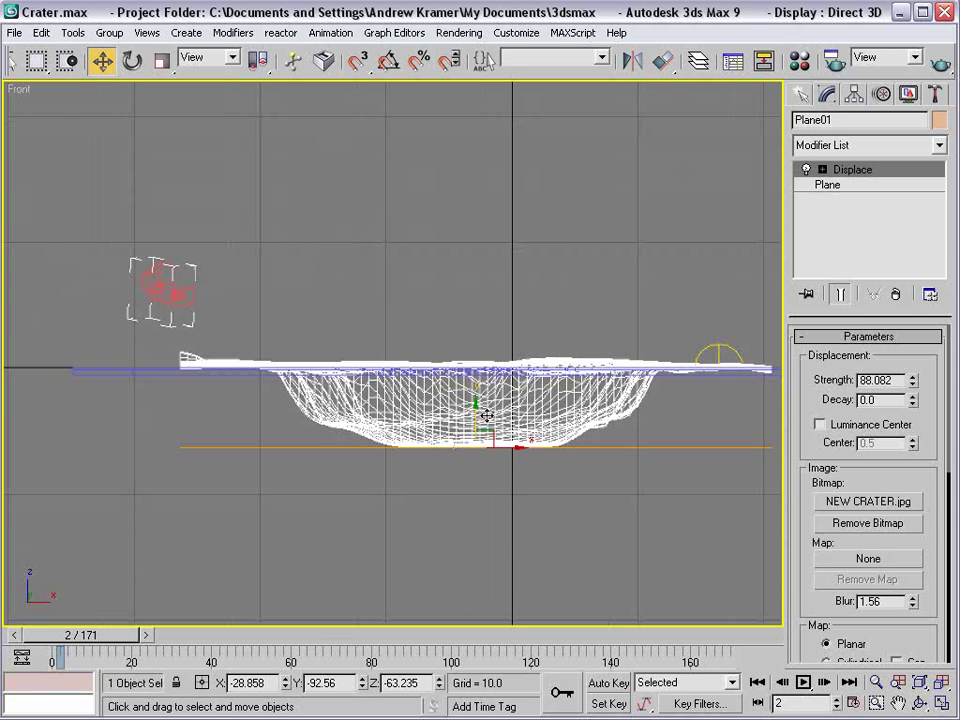
left_click_drag(476, 417, 465, 415)
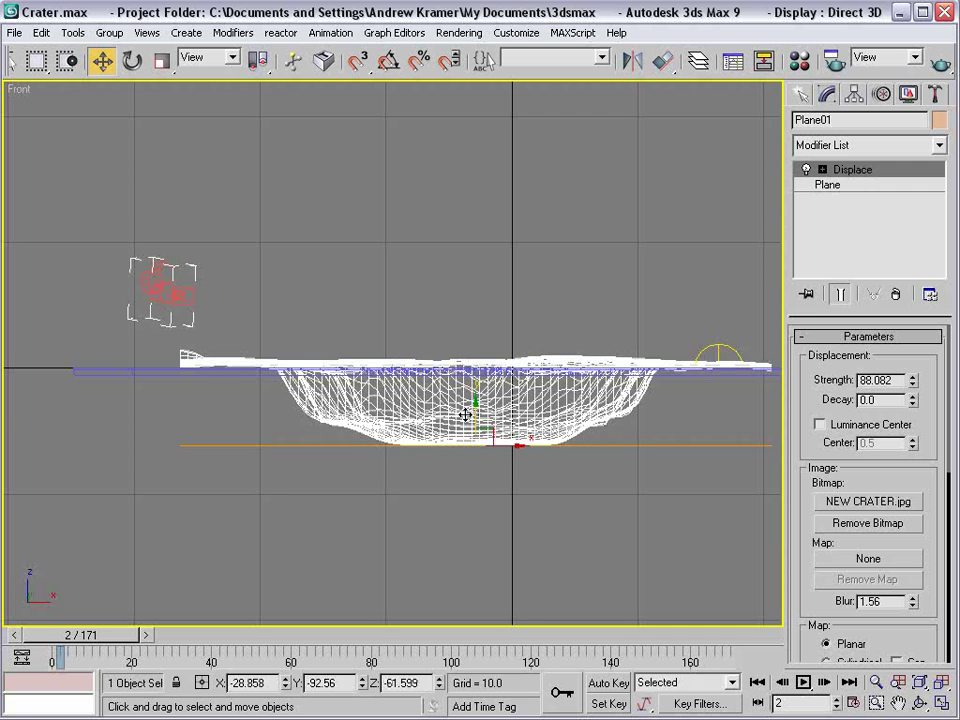
key("alt+w")
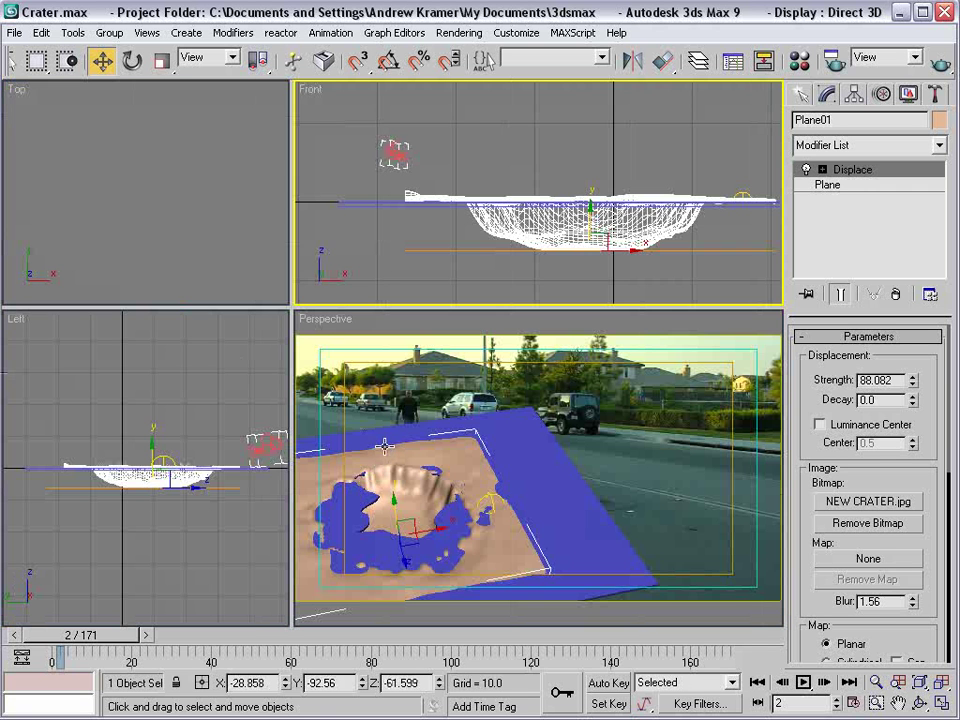
- Add a Slice modifier above Displace on the crater plane, working in the maximized Front view
key("alt+w")
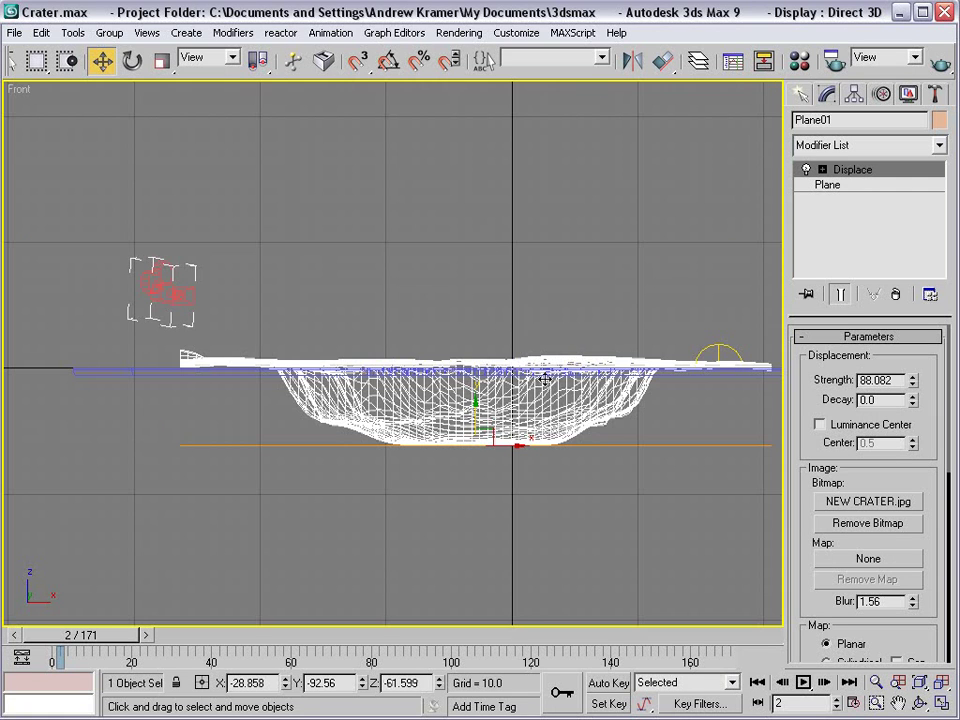
left_click(838, 150)
left_click_drag(939, 210, 928, 340)
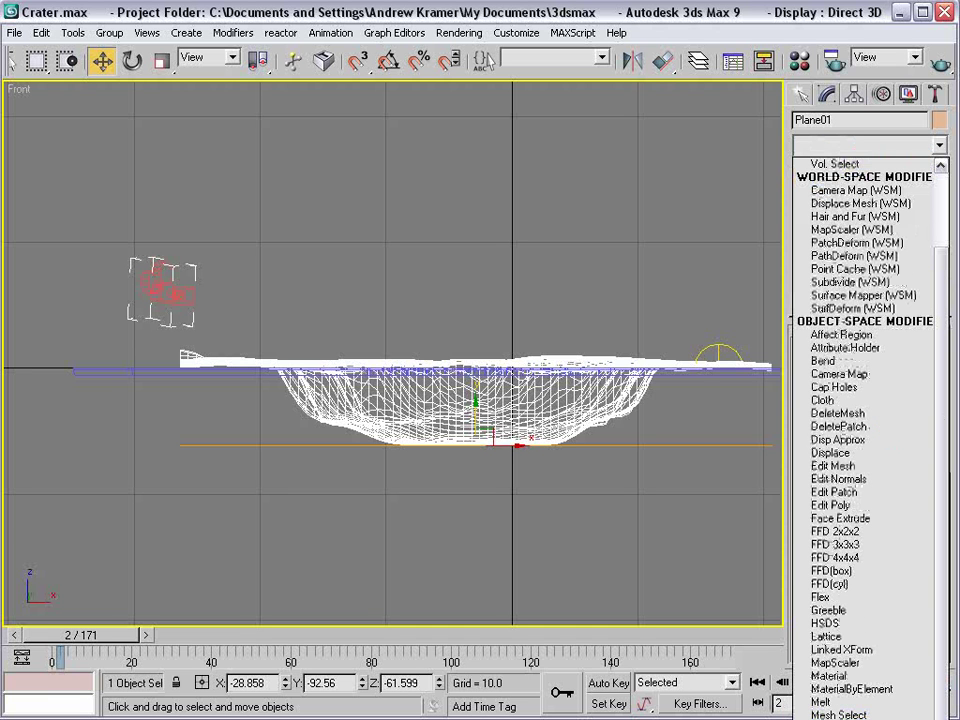
left_click(835, 718)
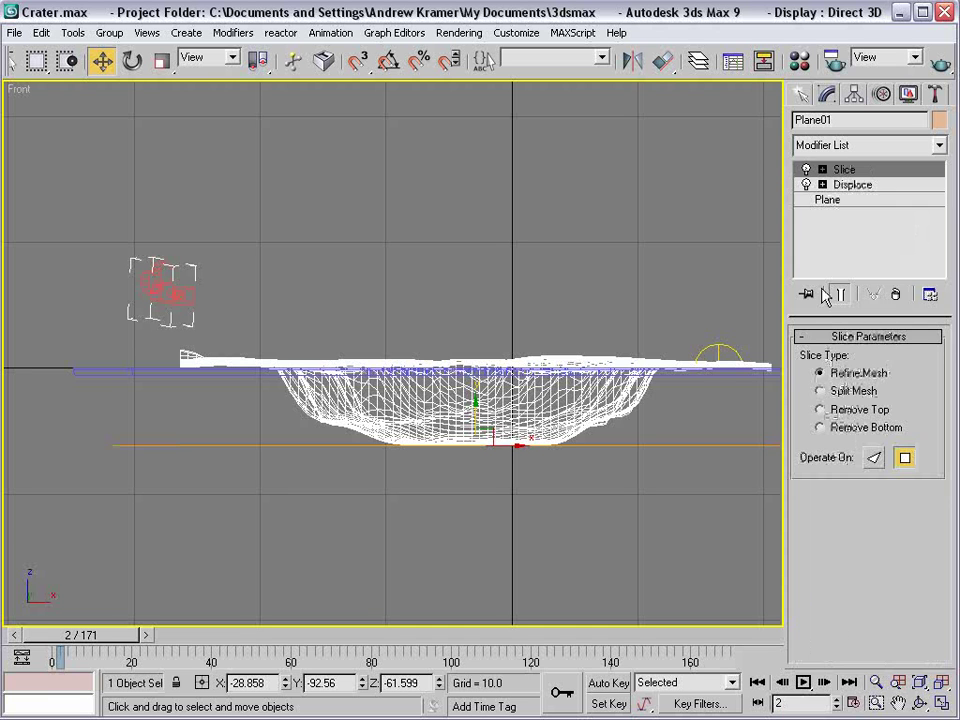
- Raise the Slice Plane to about Z -1.9 at ground level and set the slice type to Remove Top
left_click(822, 170)
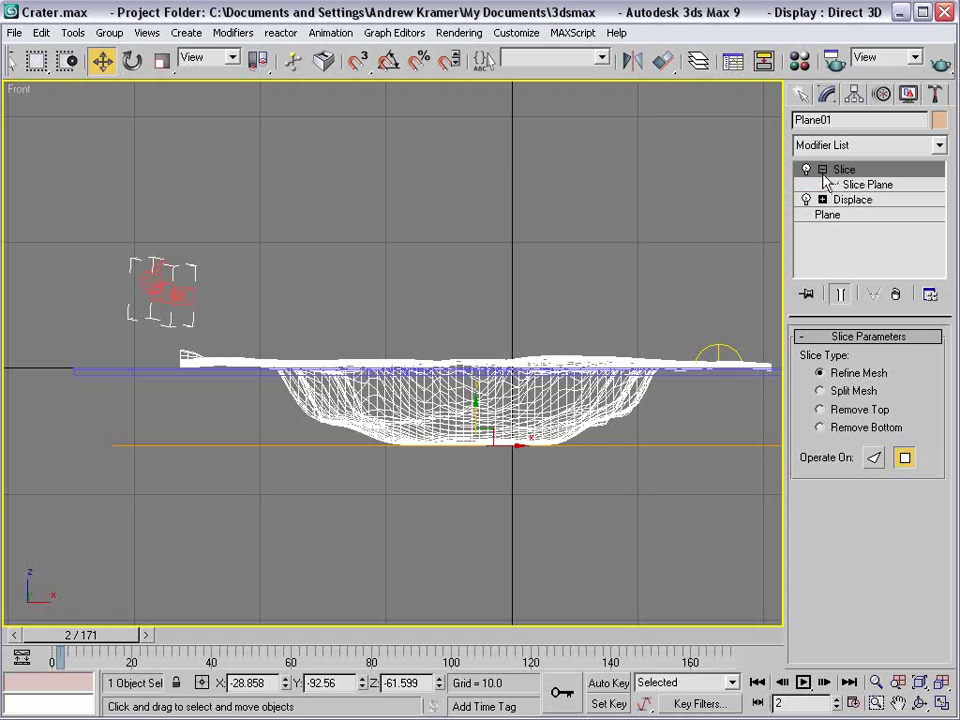
left_click(871, 186)
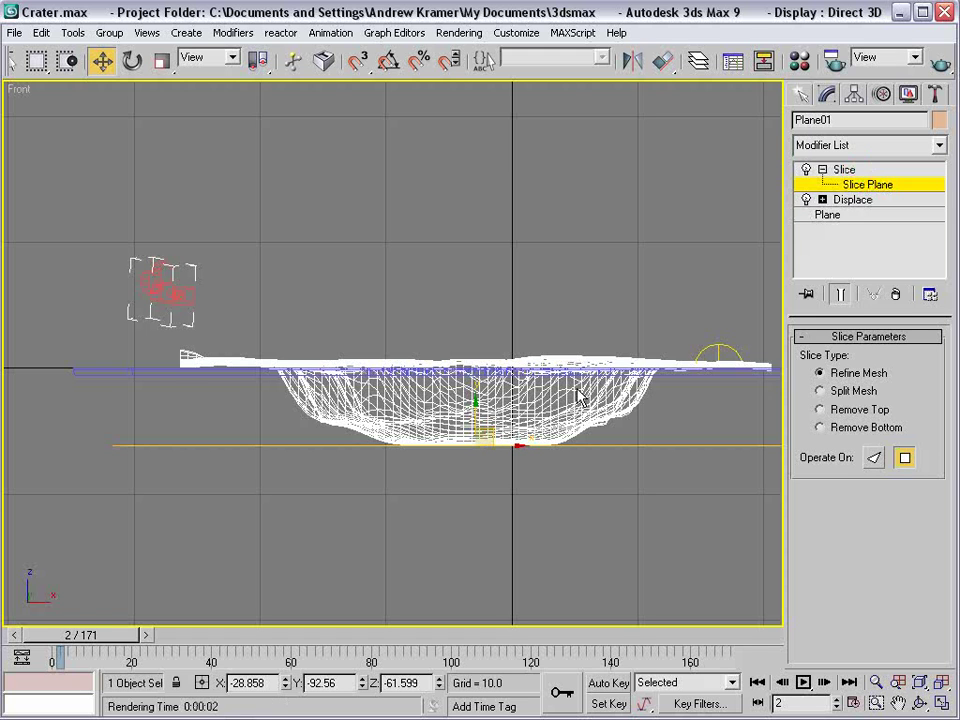
left_click_drag(476, 413, 462, 338)
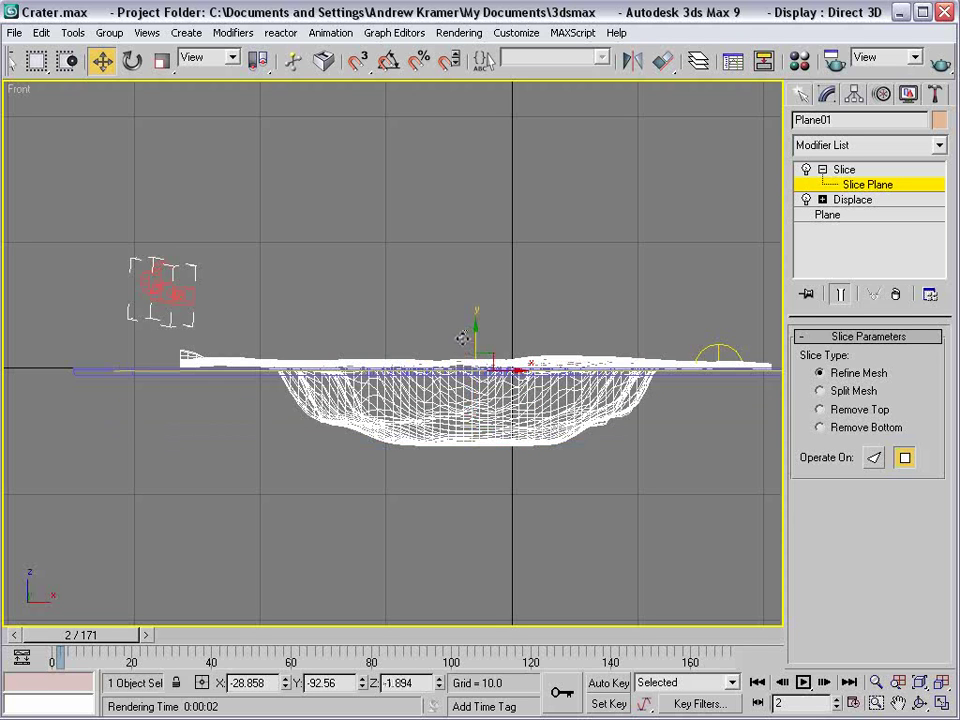
left_click(821, 410)
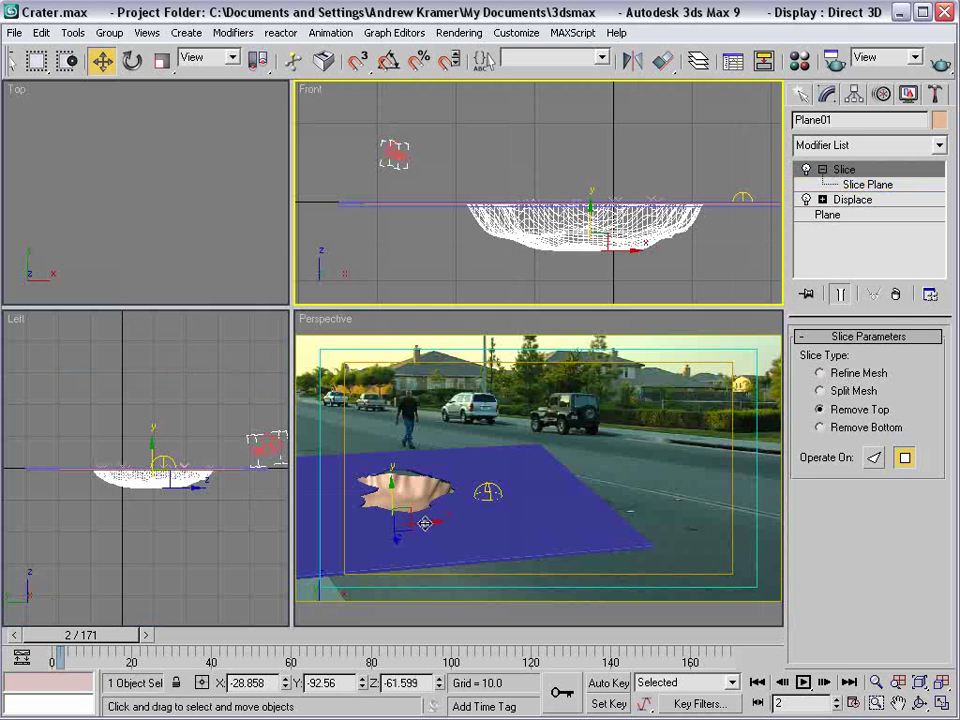
- Move the crater plane out beside the ground to about X 629 and lower its Slice Plane slightly to trim the rim
left_click_drag(425, 523, 714, 471)
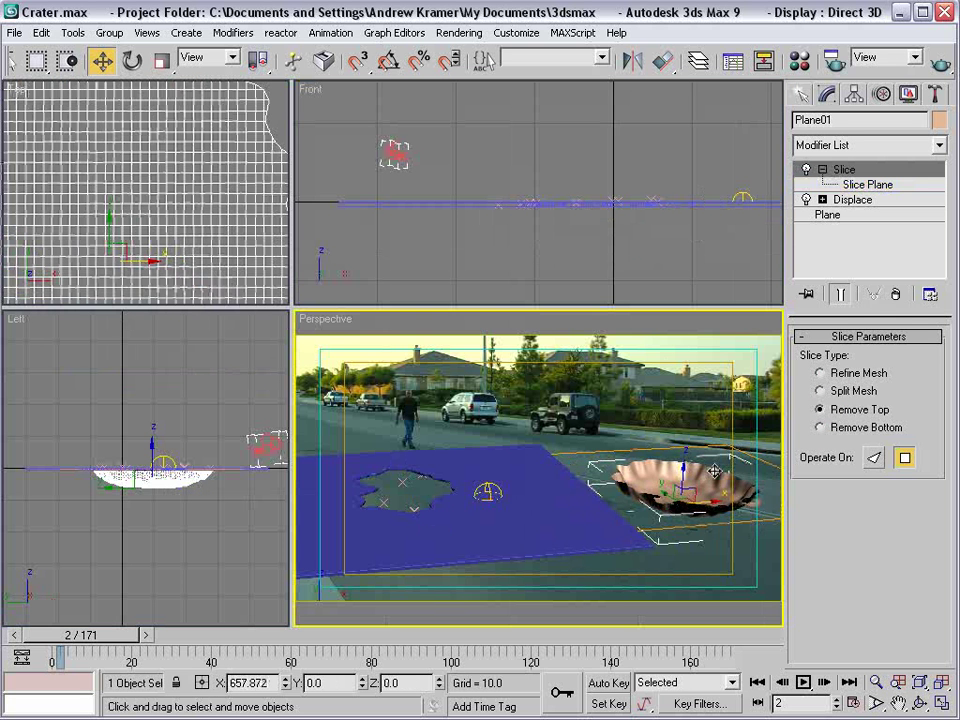
middle_click_drag(672, 452, 585, 476, "alt")
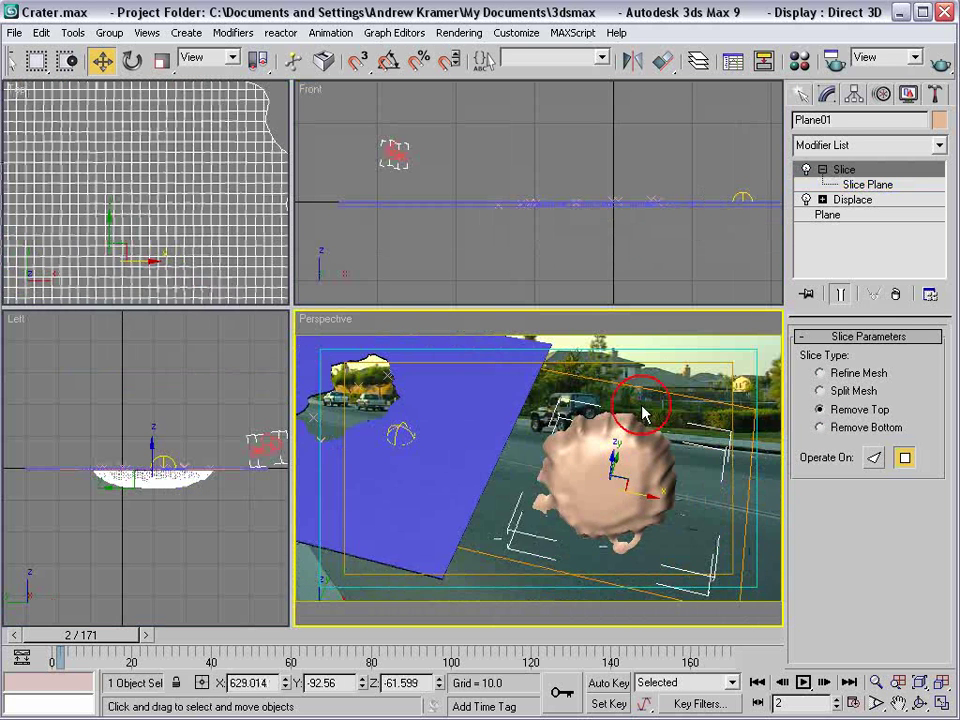
left_click(862, 185)
scroll(580, 220, "down", 2)
middle_click_drag(578, 220, 474, 249)
scroll(596, 214, "up", 5)
left_click_drag(600, 201, 598, 237)
left_click(613, 503)
middle_click_drag(611, 494, 632, 401, "alt")
left_click(844, 170)
left_click(561, 184)
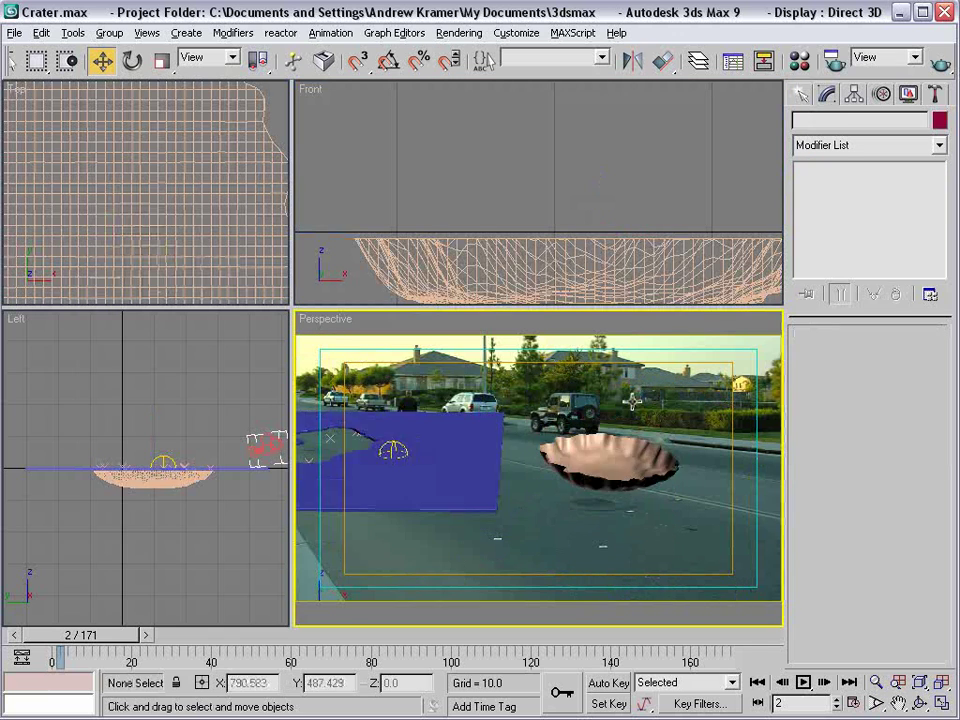
- Move the sliced crater plane back beneath the hole in the ground, to about X -11.9 and Z -62.6
scroll(480, 249, "down", 4)
left_click(583, 227)
left_click_drag(585, 228, 404, 245)
middle_click_drag(402, 240, 577, 251)
scroll(625, 205, "up", 4)
scroll(539, 234, "up", 2)
scroll(594, 256, "up", 1)
left_click_drag(628, 284, 626, 290)
middle_click_drag(362, 444, 514, 450)
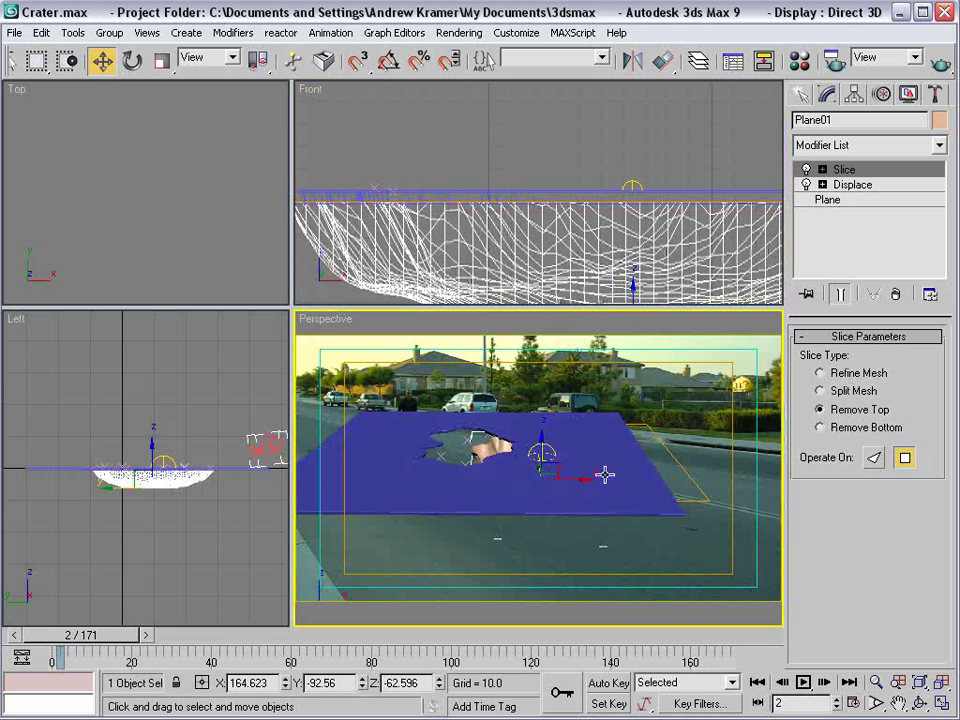
left_click_drag(580, 480, 500, 488)
middle_click_drag(354, 199, 693, 167)
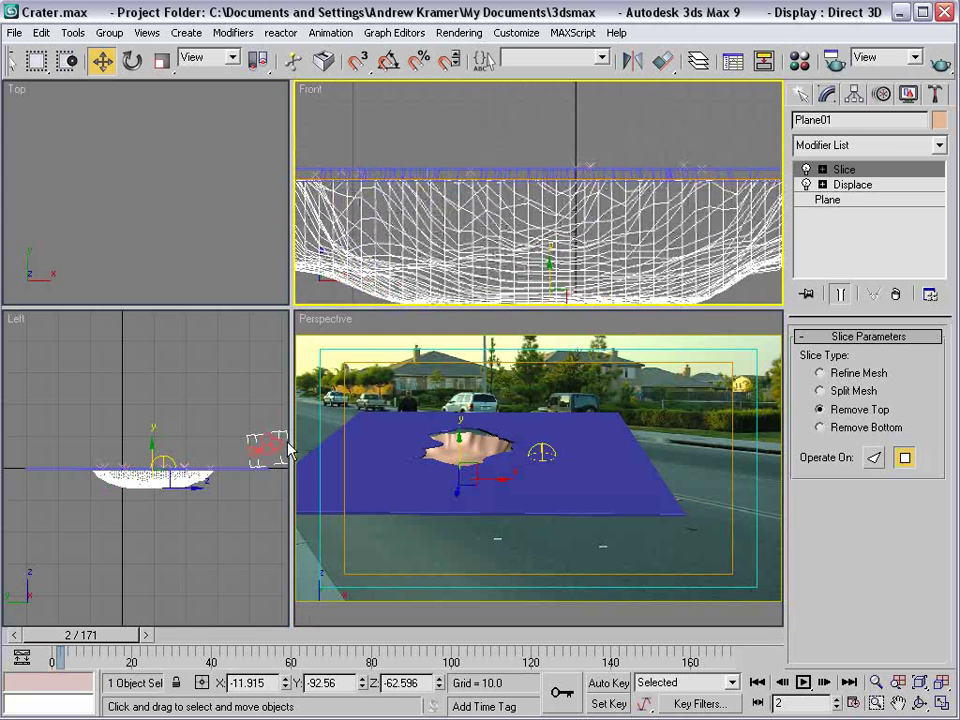
- Shift the crater plane to about Y -46.9 in the Top view and turn off that view's background image
scroll(131, 200, "up", 10)
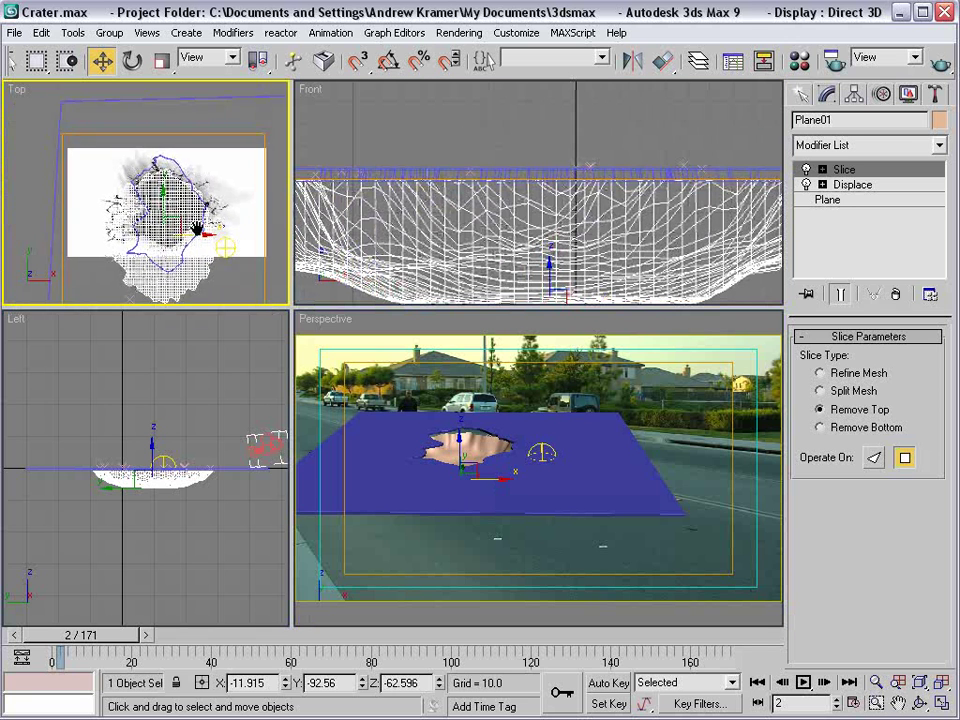
left_click(146, 32)
left_click(184, 150)
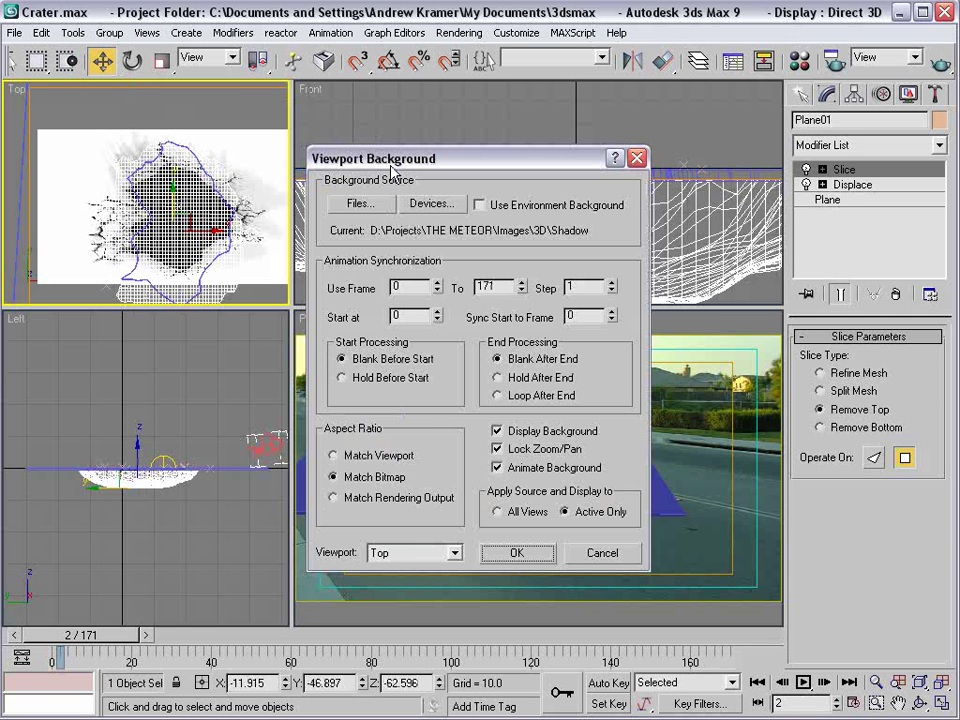
left_click(636, 158)
right_click(17, 89)
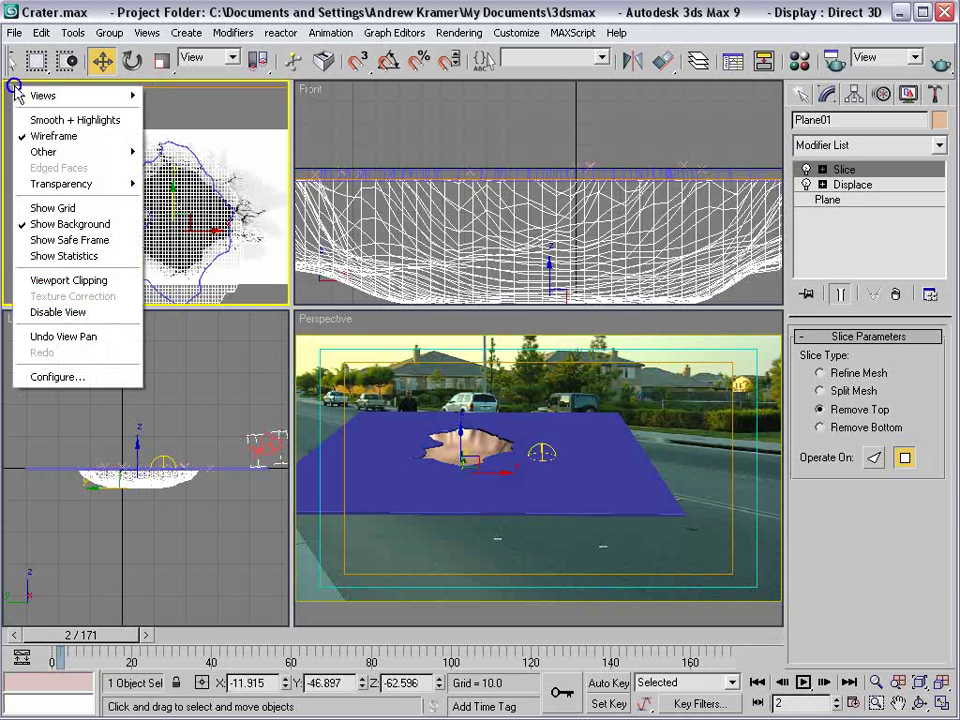
left_click(84, 224)
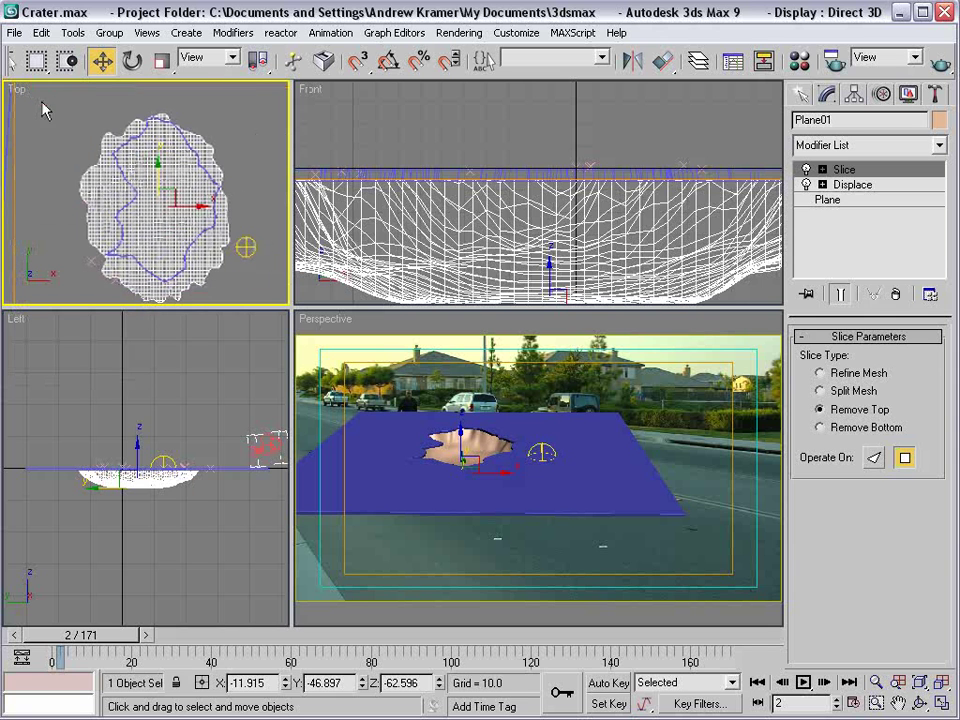
- Nudge the crater plane in the Top view so the whole hole outline lies within its rim
left_click(42, 110)
scroll(51, 216, "down", 3)
left_click(201, 194)
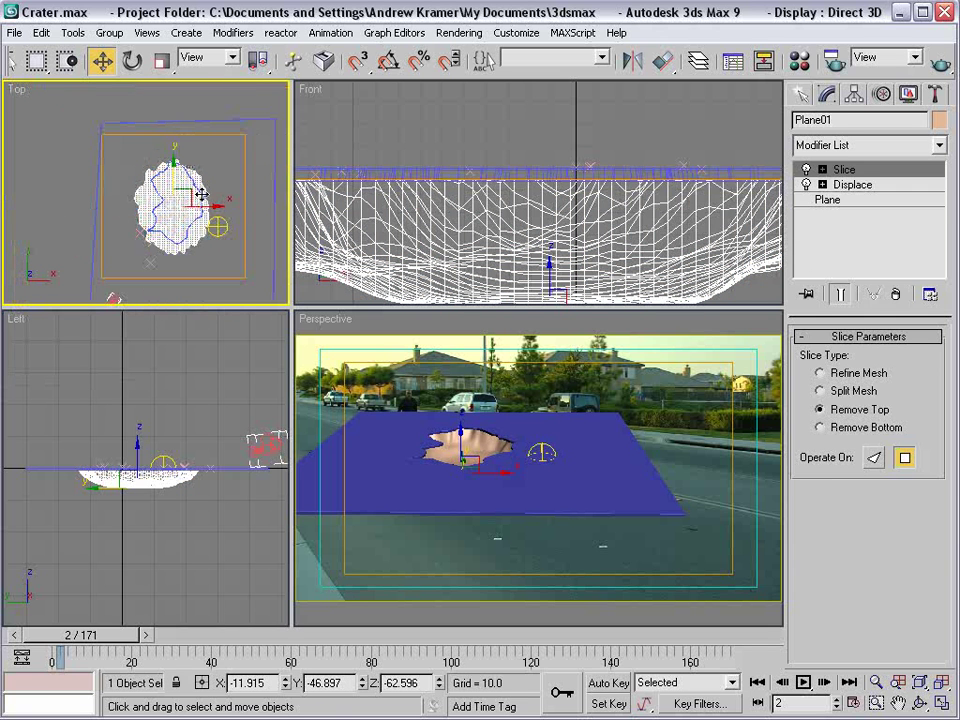
left_click_drag(189, 198, 189, 194)
- Deselect the crater plane and switch the Perspective viewport to the Camera_1 view
left_click(476, 326)
right_click(321, 320)
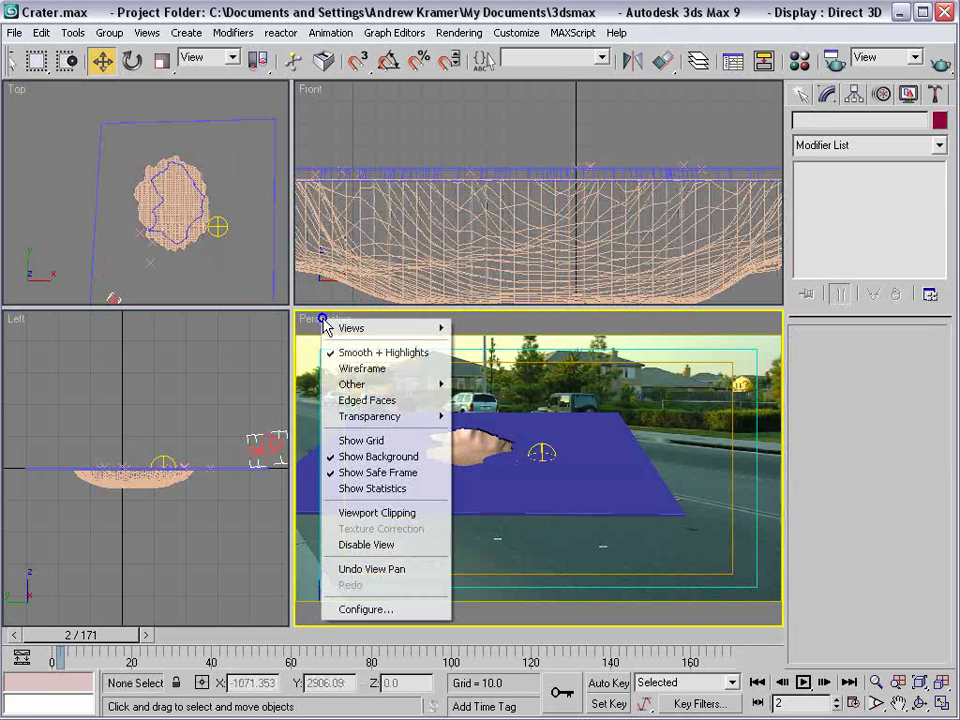
mouse_move(418, 330)
left_click(482, 328)
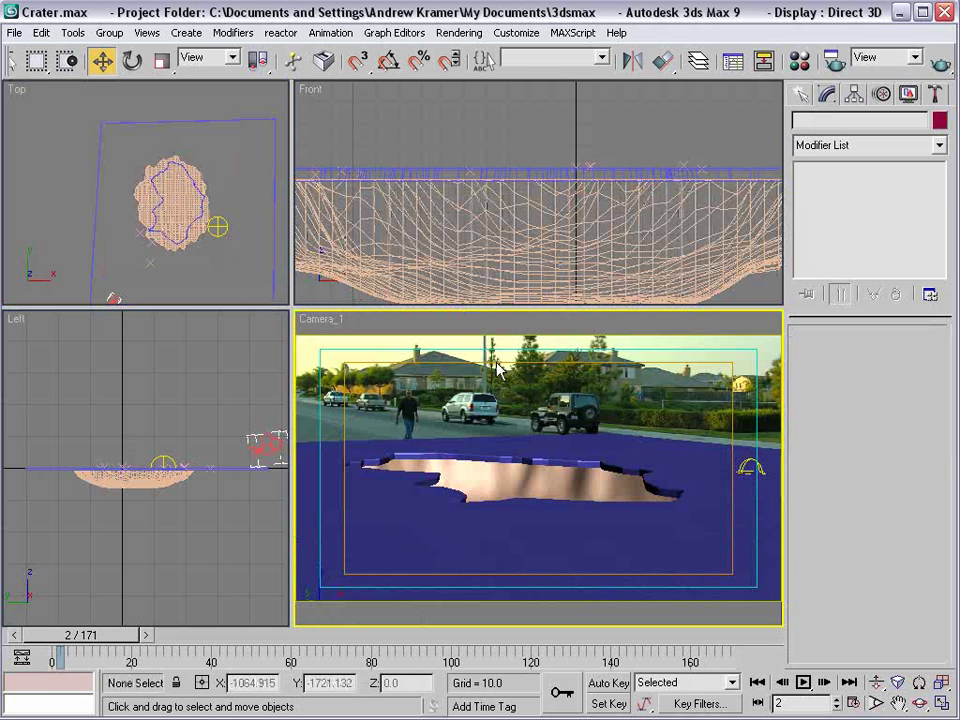
- Scrub the timeline to frame 67 and back to frame 7 to check the crater against the tracked footage
left_click(500, 487)
left_click(722, 381)
left_click_drag(114, 635, 174, 637)
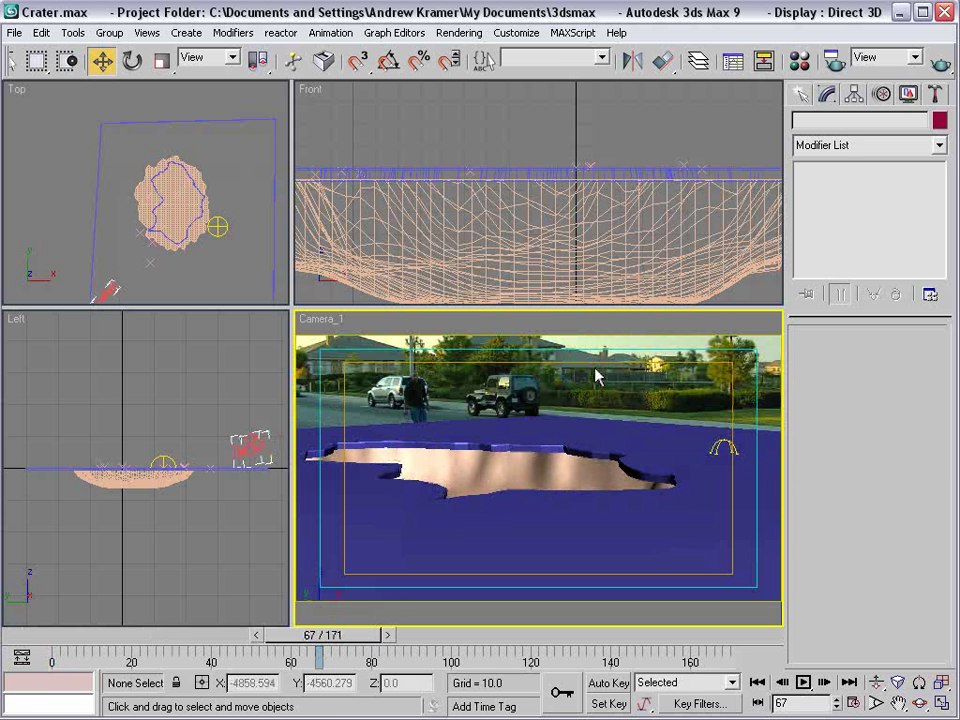
left_click_drag(358, 642, 112, 646)
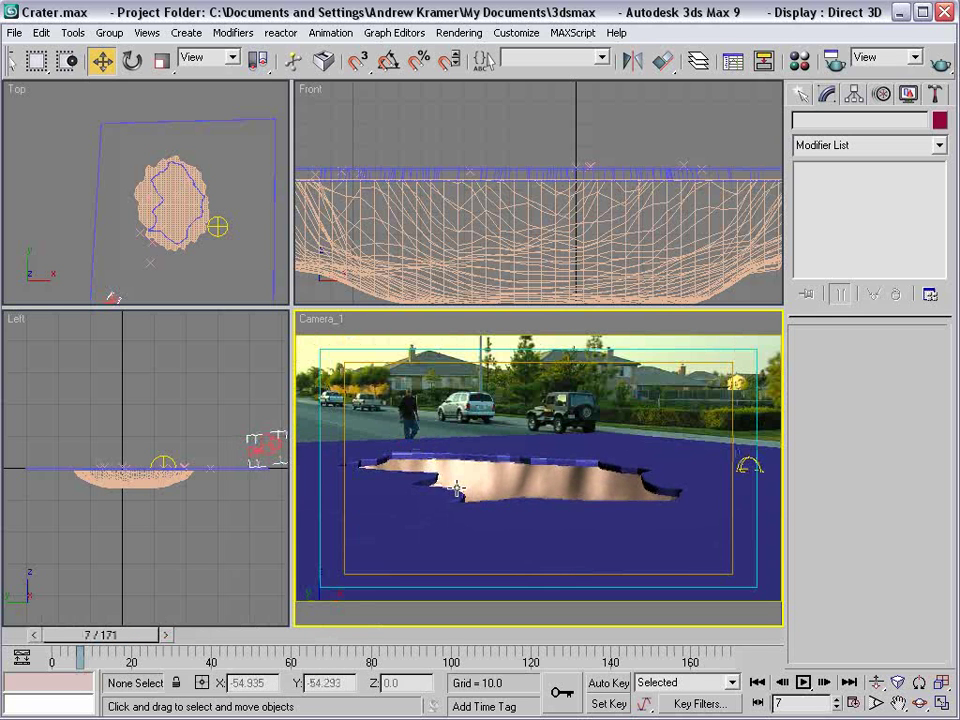
left_click(514, 274)
left_click(487, 394)
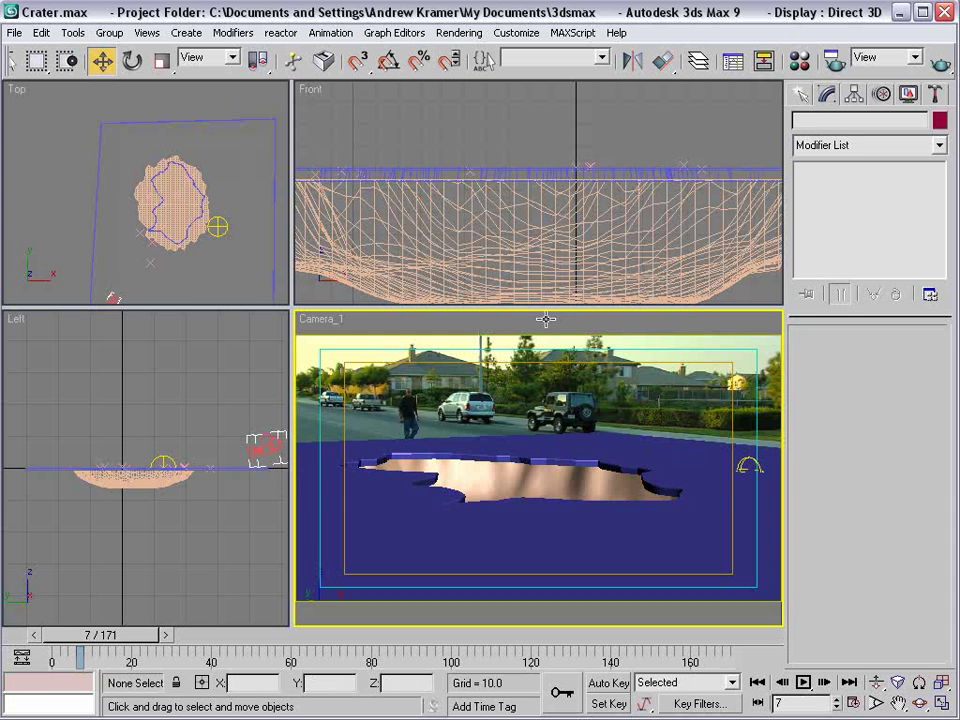
- Draw a closed five-sided Line shape beside the crater in the Top view
left_click(800, 95)
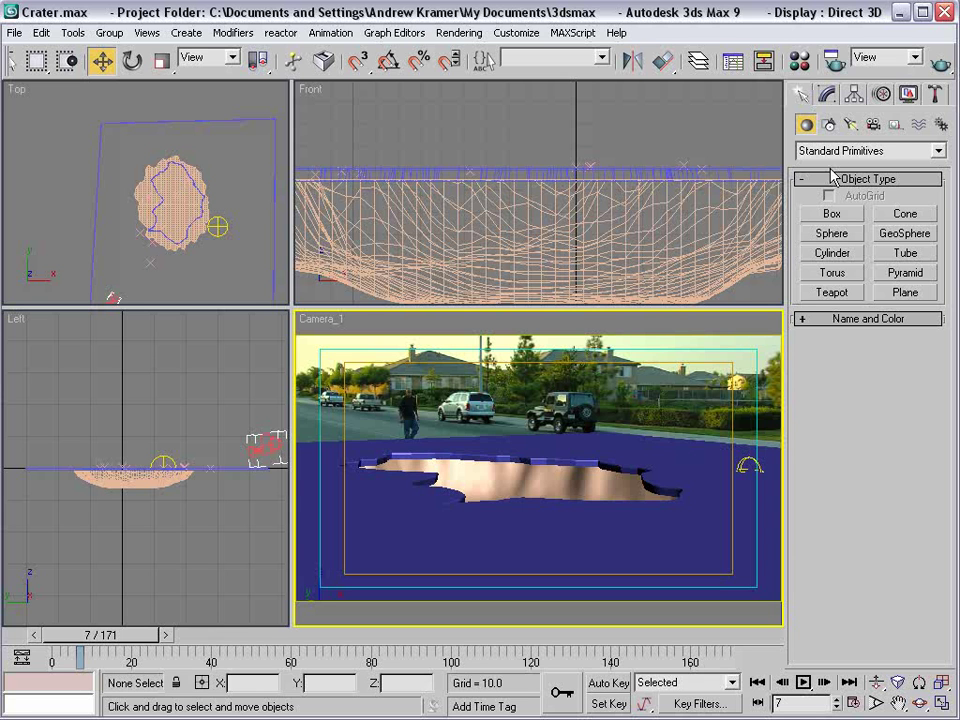
left_click(828, 123)
left_click(842, 236)
scroll(109, 193, "up", 4)
middle_click_drag(246, 221, 178, 196)
left_click(171, 183)
left_click(148, 208)
left_click(172, 236)
left_click(208, 226)
left_click(212, 205)
left_click(171, 183)
left_click(527, 462)
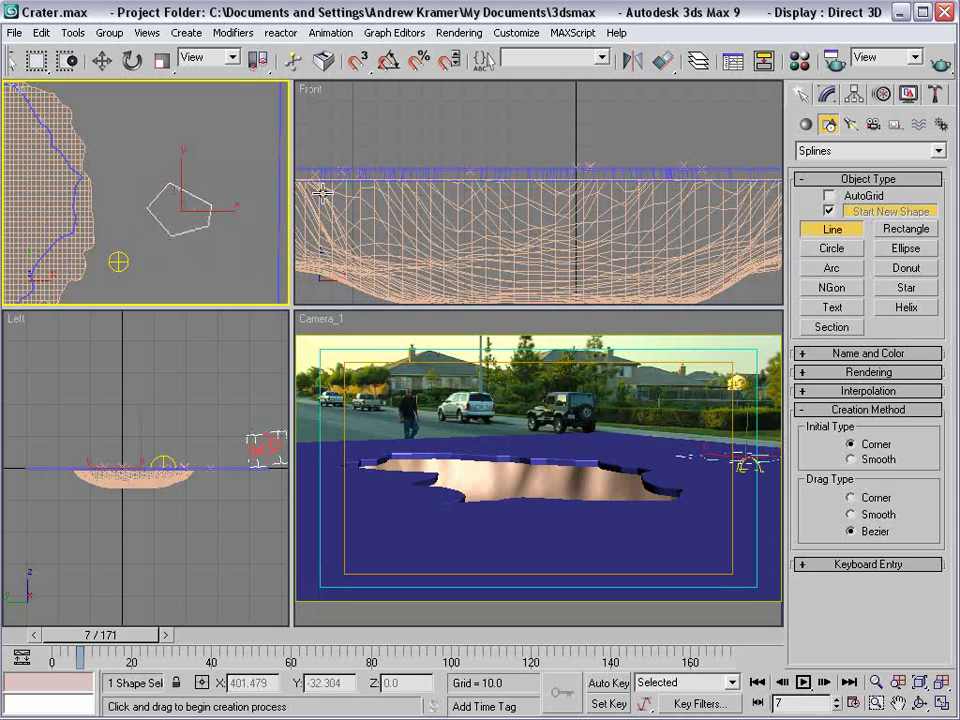
- Delete the five-sided line shape beside the crater
right_click(209, 223)
left_click(214, 243)
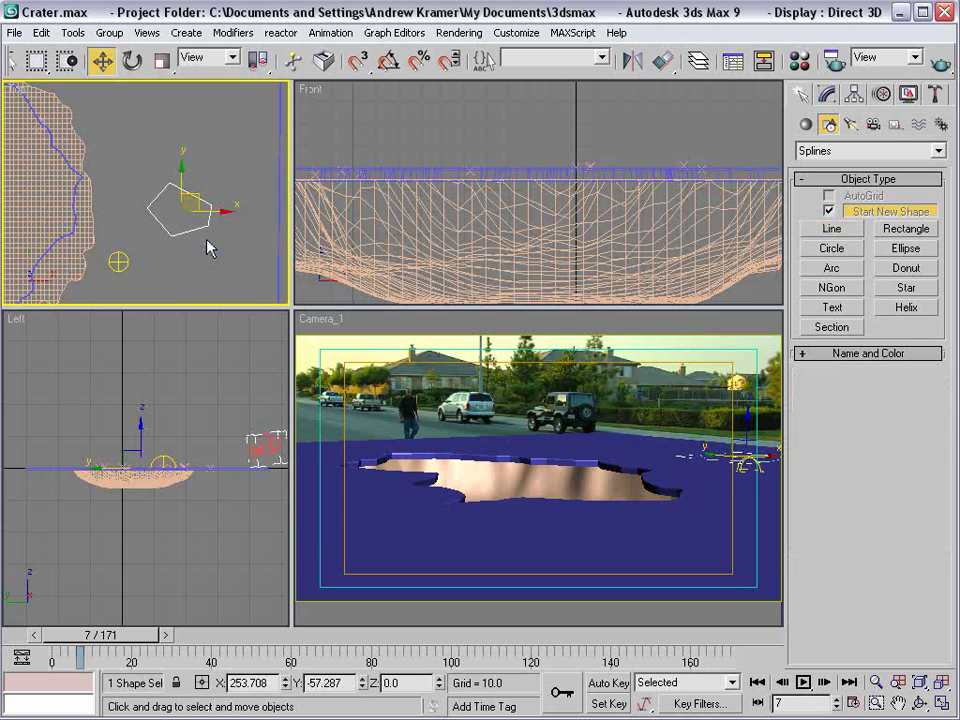
key("Delete")
- Create a thin rectangular Box slab on the ground in front of the crater
left_click(805, 124)
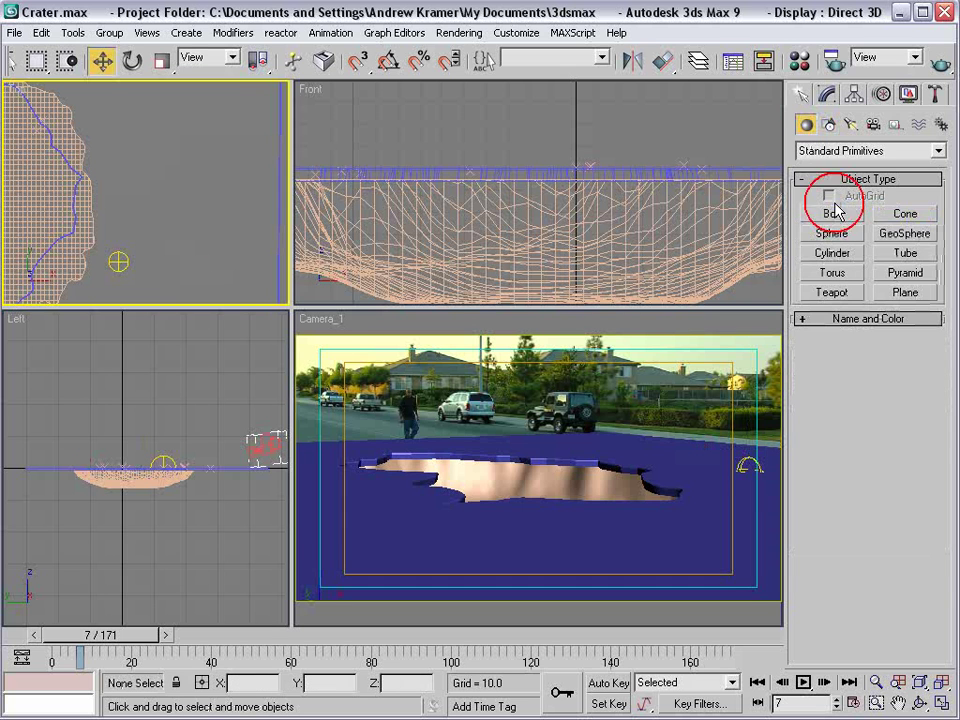
left_click(833, 213)
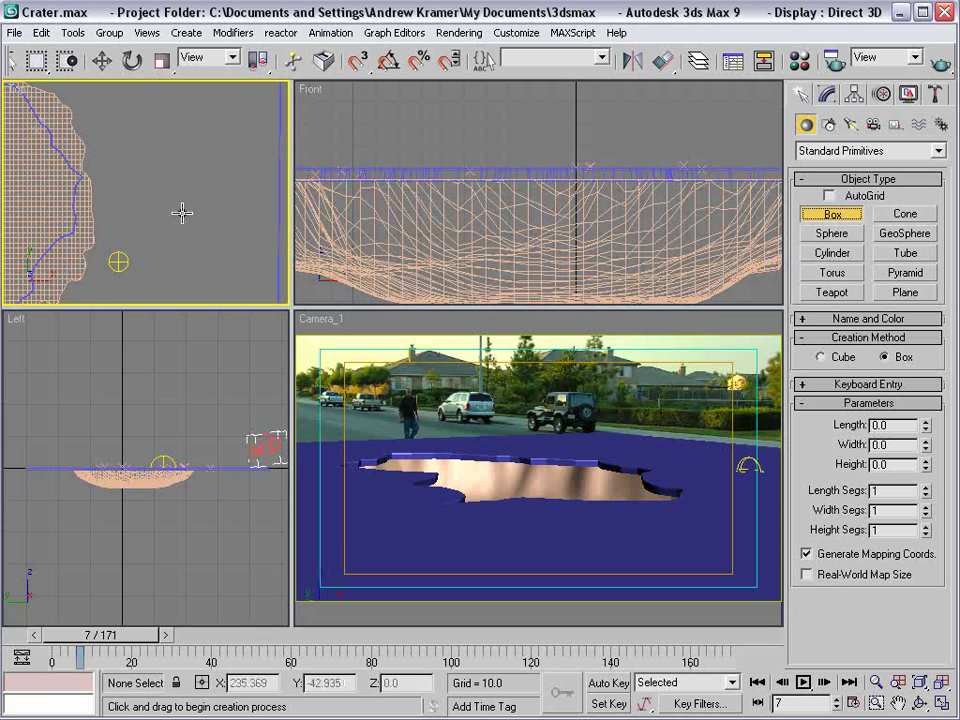
scroll(245, 232, "down", 2)
mouse_move(479, 520)
left_mouse_down()
mouse_move(492, 540)
mouse_move(485, 532)
mouse_move(677, 467)
mouse_move(574, 510)
mouse_move(440, 528)
mouse_move(345, 505)
mouse_move(325, 495)
mouse_move(322, 476)
mouse_move(435, 491)
mouse_move(337, 464)
mouse_move(370, 472)
mouse_move(430, 458)
mouse_move(660, 445)
mouse_move(471, 497)
mouse_move(378, 500)
mouse_move(579, 527)
mouse_move(606, 551)
mouse_move(646, 551)
left_mouse_up()
key("w")
- Place three more slabs on the ground around the crater and rotate them to different angles
left_click(499, 568)
left_click(479, 539)
left_click(478, 458)
left_click(480, 448)
left_click(476, 448)
right_click(596, 537)
left_click(622, 575)
left_click(435, 540)
left_click_drag(430, 550, 371, 547)
left_click(530, 515)
left_click(747, 463)
left_click(623, 391)
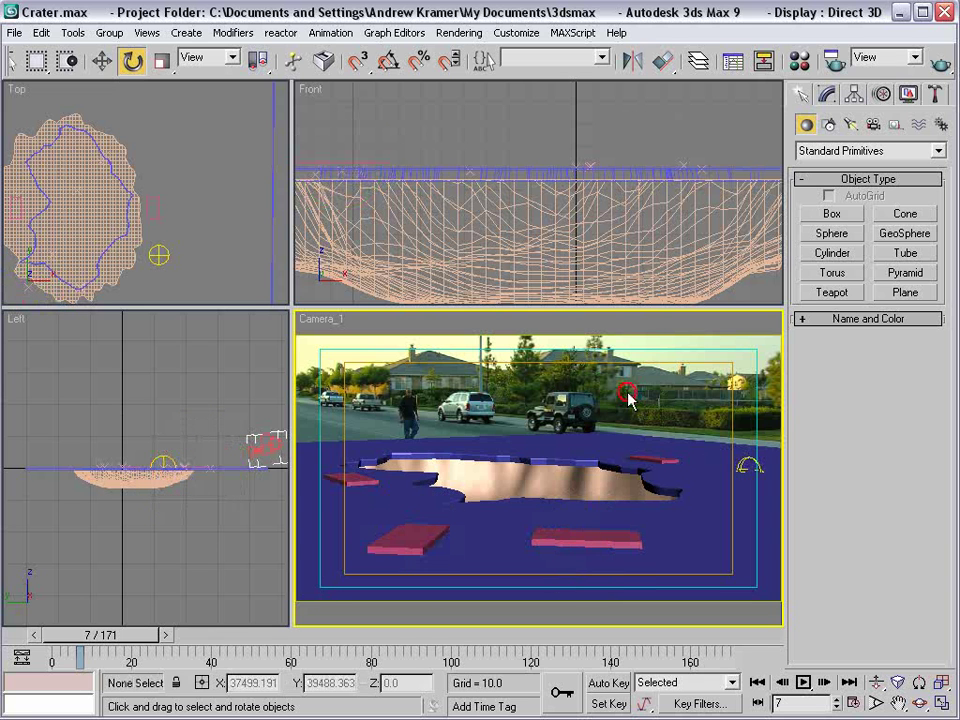
- Copy the slab nearest the camera on the crater's near-left side across to the crater opening at frame 8
mouse_move(113, 633)
left_mouse_down()
mouse_move(748, 626)
mouse_move(246, 615)
mouse_move(301, 645)
mouse_move(664, 609)
mouse_move(392, 600)
mouse_move(110, 630)
left_mouse_up()
right_click(392, 370)
left_click(407, 381)
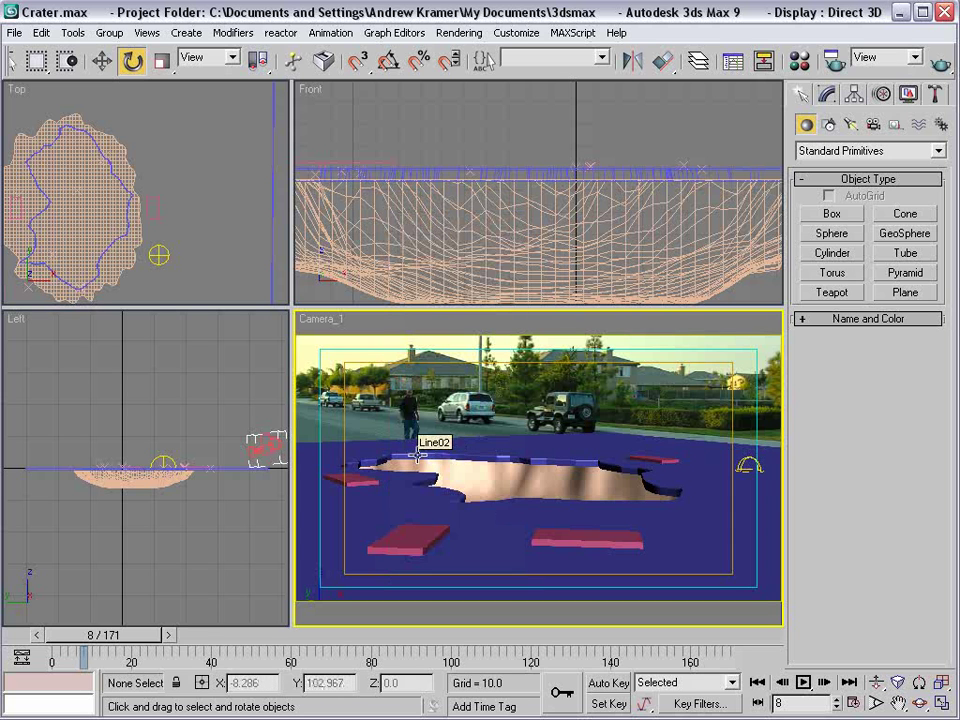
left_click(403, 540)
right_click(413, 531)
left_click(427, 553)
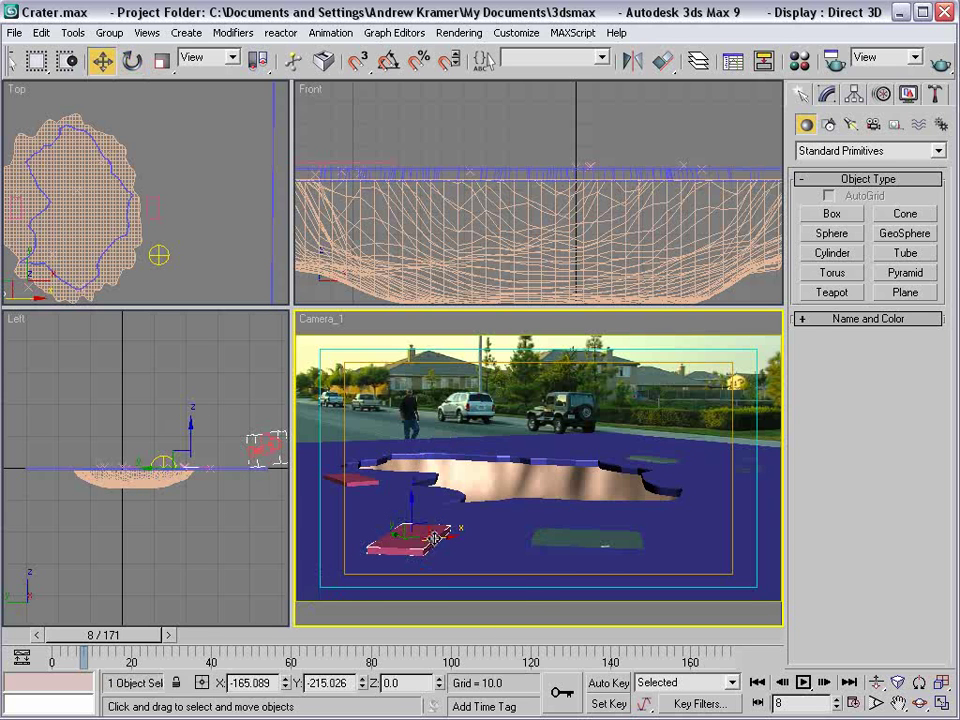
mouse_move(432, 540)
left_mouse_down("shift")
mouse_move(652, 502)
mouse_move(503, 456)
mouse_move(521, 454)
mouse_move(512, 512)
mouse_move(542, 549)
mouse_move(579, 516)
mouse_move(566, 530)
left_mouse_up("shift")
key("Return")
key("ctrl+z")
- Rotate the copied slab over the crater opening so it tilts like a broken piece of road
right_click(489, 466)
left_click(522, 503)
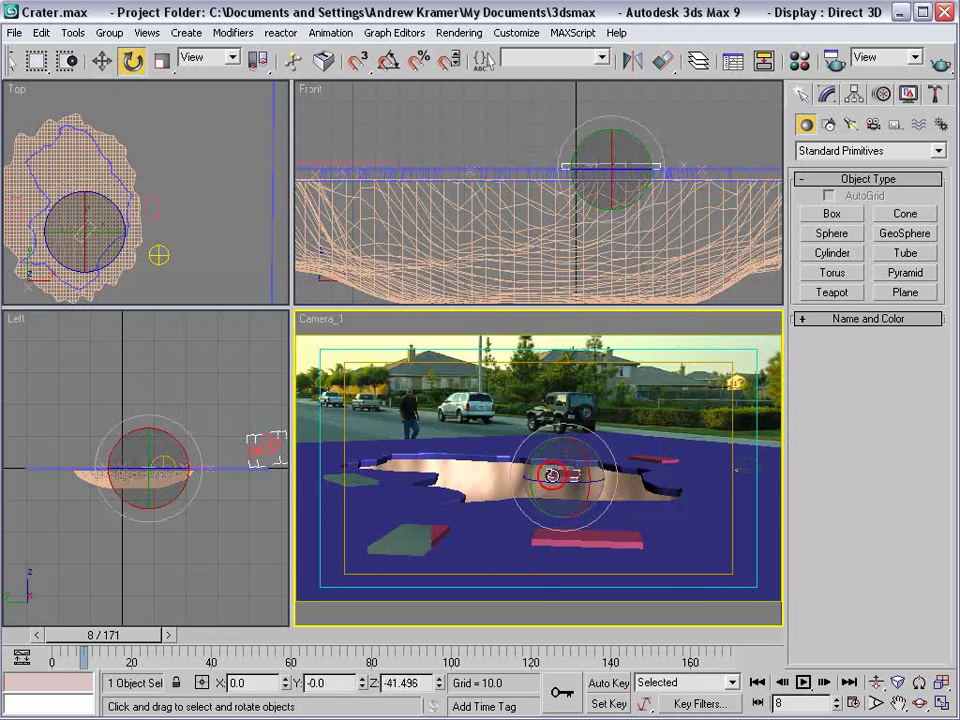
left_click_drag(543, 458, 530, 496)
mouse_move(588, 465)
left_mouse_down()
mouse_move(588, 479)
mouse_move(616, 474)
left_mouse_up()
- Move the tilted slab down inside the crater so it leans against the inner wall, and deselect it
right_click(580, 472)
left_click(595, 490)
middle_click_drag(109, 215, 122, 204)
scroll(165, 231, "up", 5)
left_click_drag(95, 268, 147, 201)
left_click_drag(597, 498, 546, 474)
left_click(605, 372)
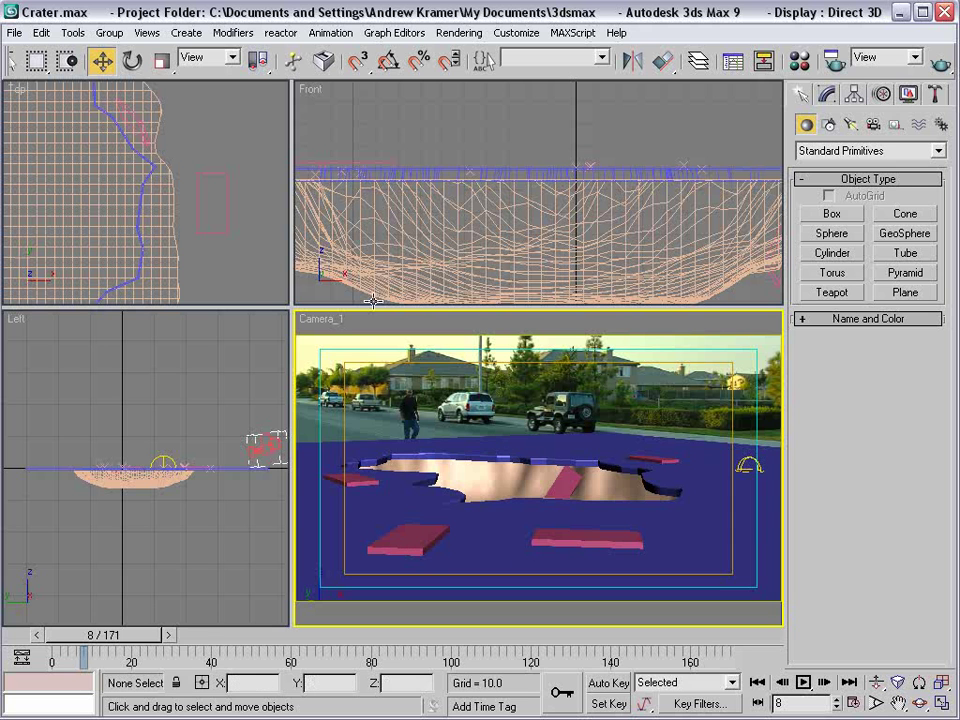
- Check the slabs in the maximized camera view and create a small Box about 8 × 8 × 2 beside the crater in the Top view
key("alt+w")
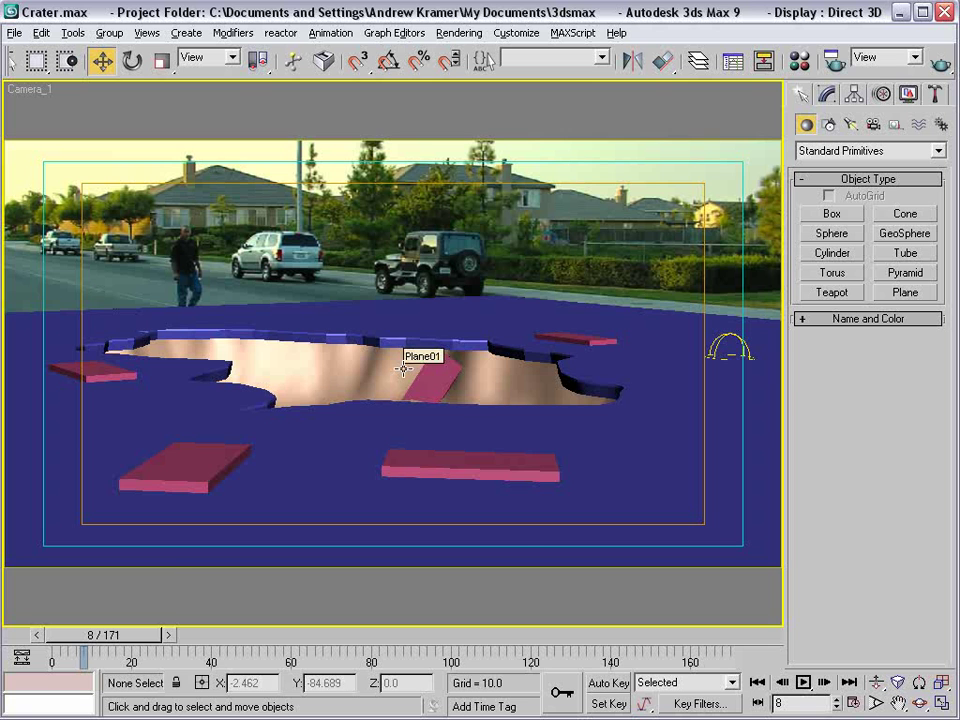
key("alt+w")
right_click(410, 368)
left_click(405, 372)
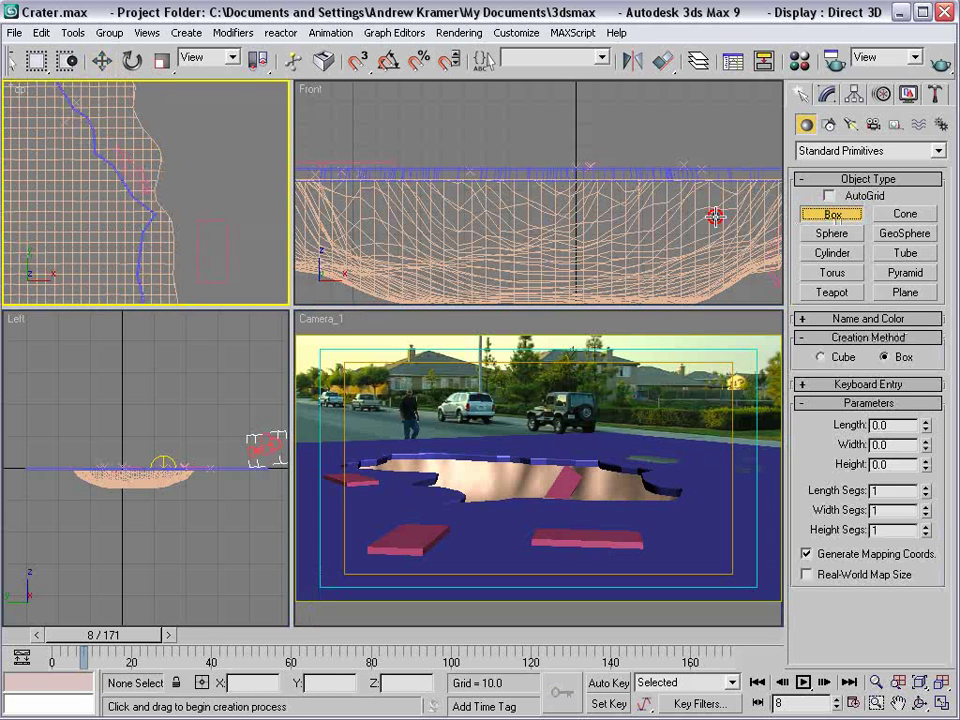
left_click_drag(211, 167, 221, 175)
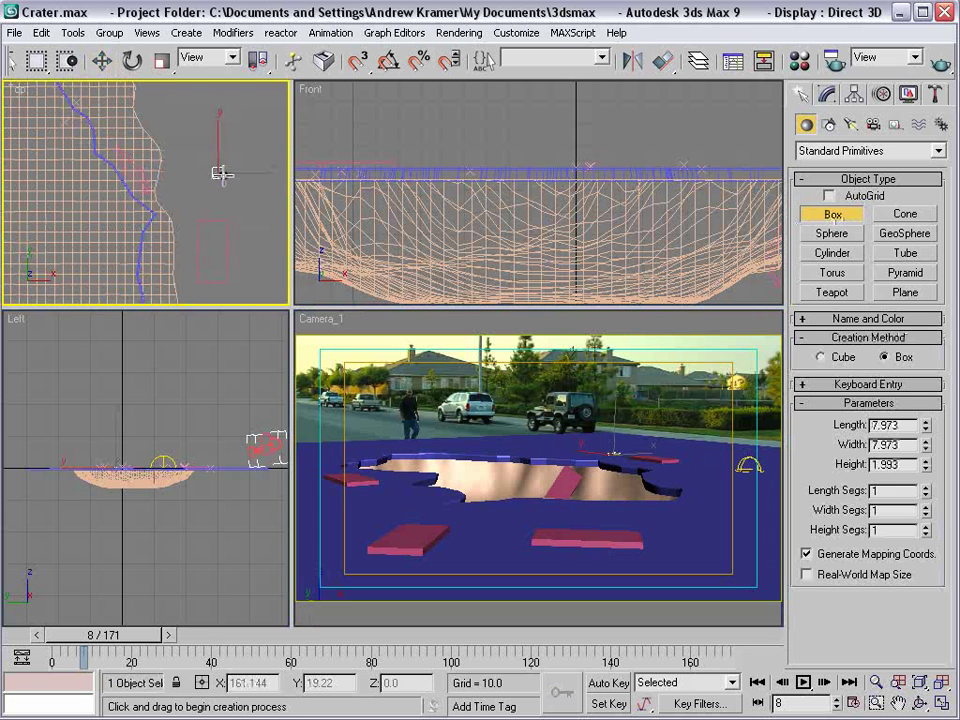
- Raise the small debris box in the Front view to about Z 1.66 so it sits on the ground, and deselect it
middle_click_drag(580, 171, 545, 195)
scroll(545, 195, "down", 4)
middle_click_drag(324, 178, 397, 181)
middle_click_drag(680, 228, 434, 206)
scroll(600, 203, "down", 3)
scroll(460, 211, "up", 3)
scroll(440, 200, "up", 3)
middle_click_drag(402, 160, 464, 249)
scroll(470, 226, "up", 2)
scroll(480, 230, "up", 4)
key("w")
left_click_drag(489, 242, 497, 220)
left_click(671, 349)
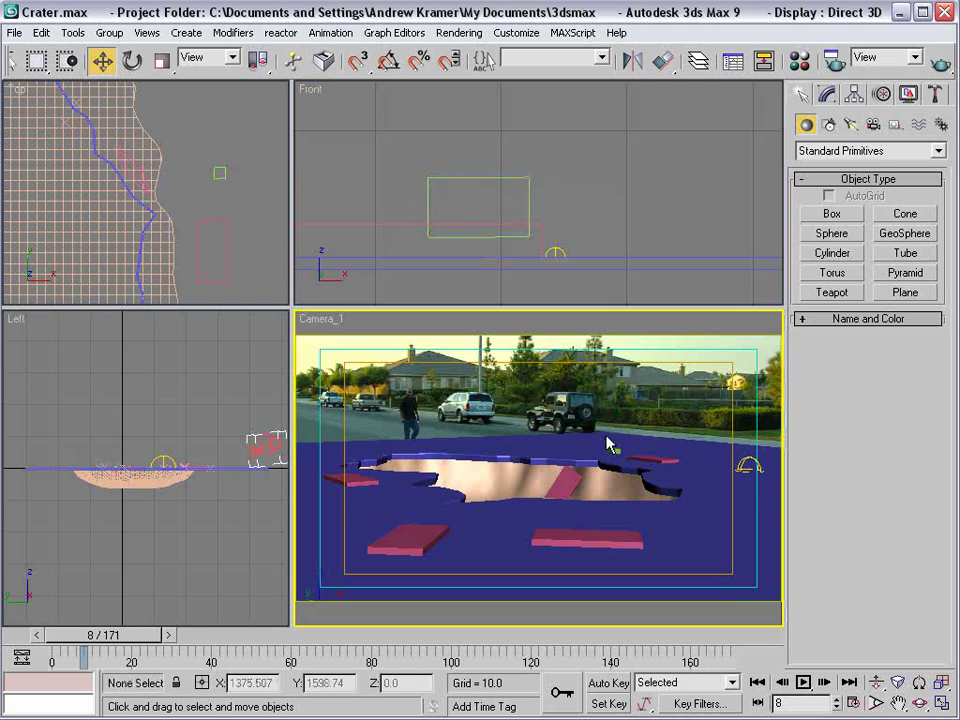
left_click(220, 172)
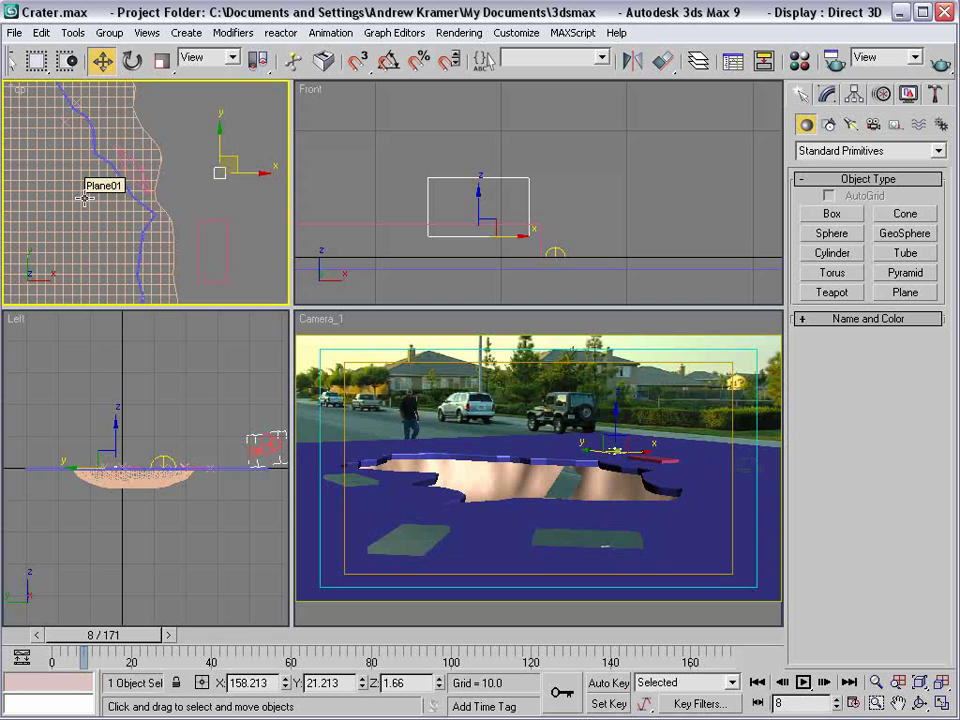
left_click(378, 383)
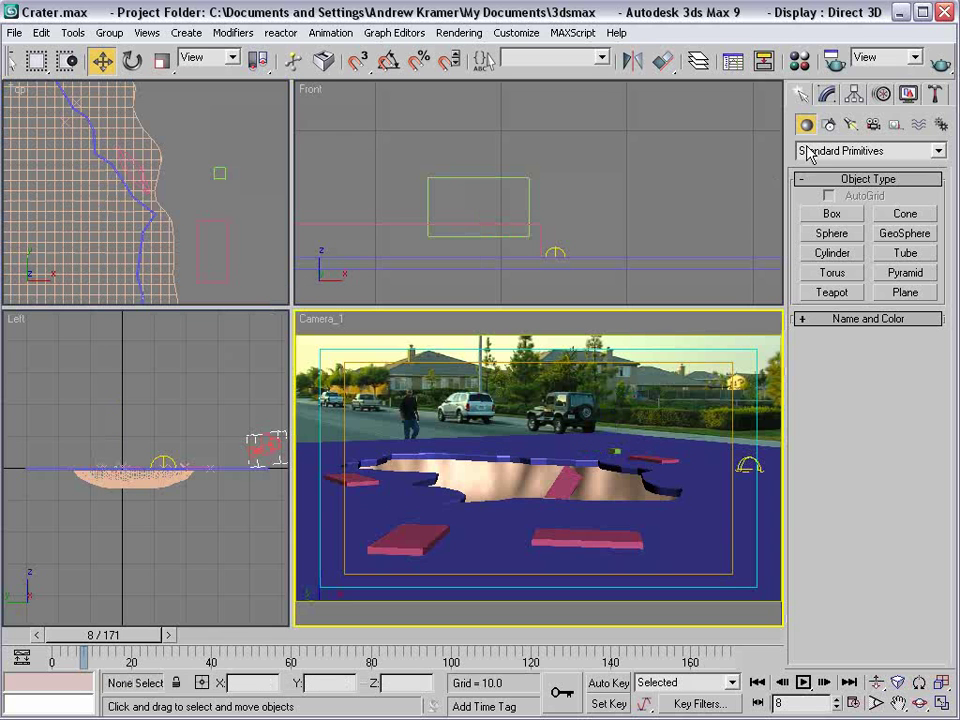
- Draw a closed, curved Line spline loosely around the crater opening in the maximized Top view
left_click(828, 124)
left_click(832, 229)
middle_click(172, 196)
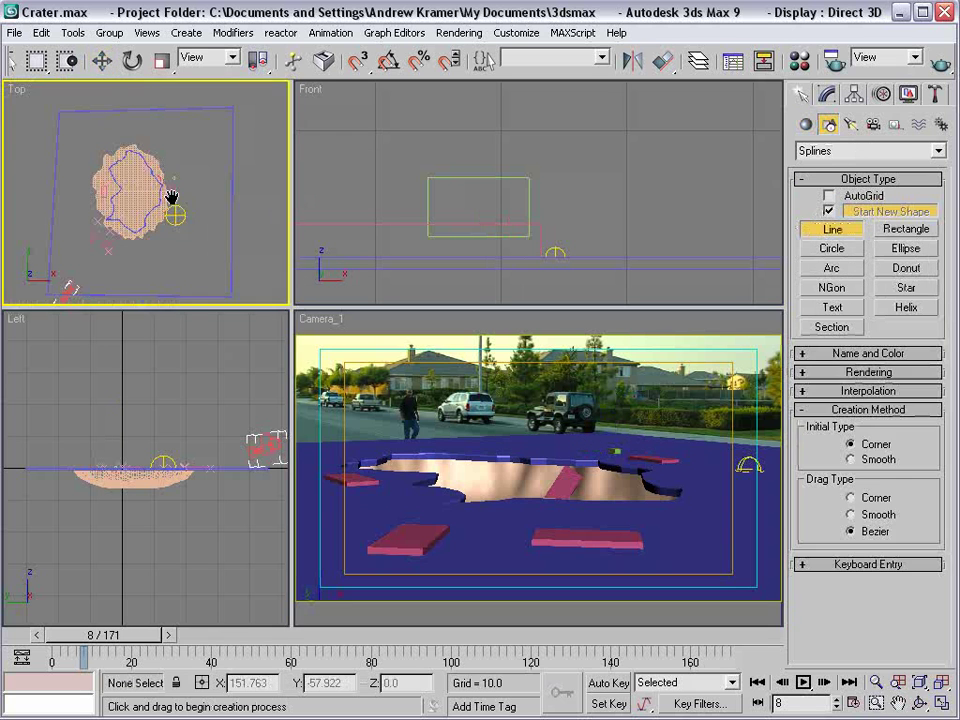
middle_click_drag(172, 196, 197, 195)
key("alt+w")
middle_click_drag(191, 256, 174, 235)
left_click(385, 214)
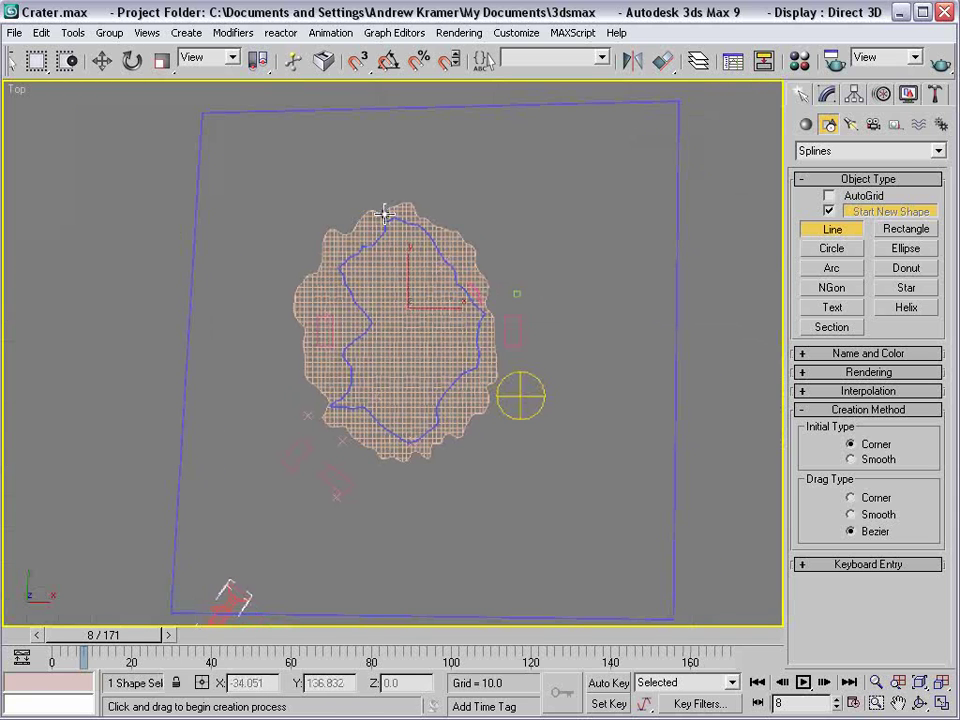
left_click(385, 214)
left_click(371, 233)
left_click(340, 249)
left_click(329, 271)
left_click(342, 300)
left_click(343, 327)
left_click(335, 357)
left_click(337, 374)
left_click(312, 398)
left_click(327, 418)
left_click(359, 426)
left_click(412, 454)
left_click(443, 443)
left_click(456, 401)
left_click(481, 371)
left_click(488, 334)
left_click(490, 288)
left_click(449, 235)
left_click(425, 213)
left_click(385, 213)
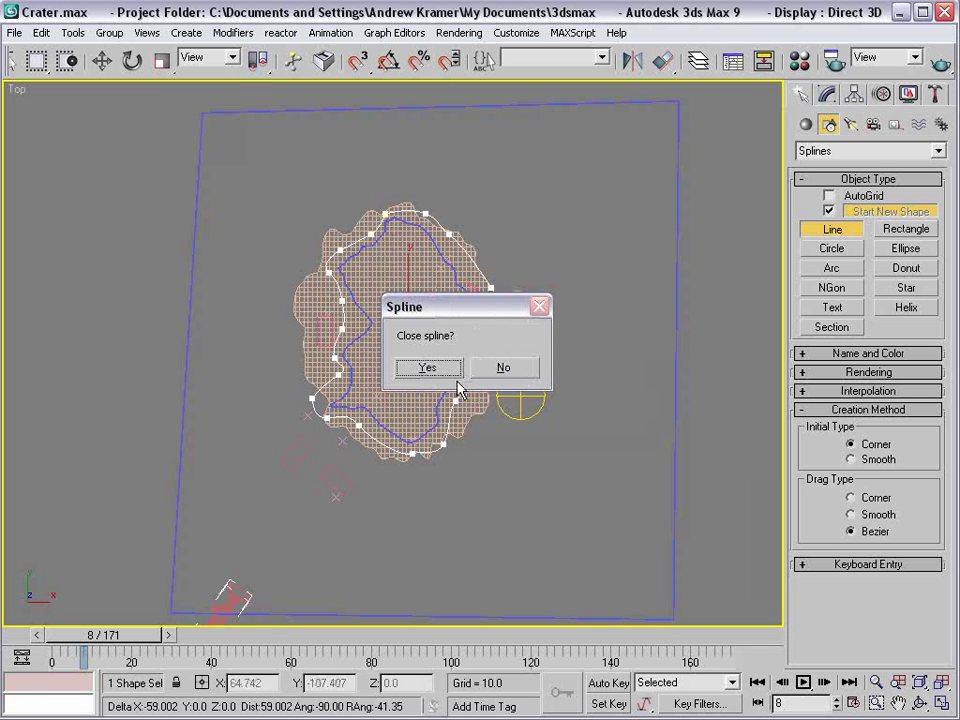
left_click(441, 371)
- Draw a larger irregular Line spline around the crater and its slabs, mostly within the ground plane's outline, ending at its starting point
middle_click_drag(342, 357, 343, 364)
scroll(344, 366, "down", 4)
left_click(301, 247)
left_click(308, 334)
left_click(322, 383)
left_click(317, 418)
left_click(297, 455)
left_click(346, 472)
left_click(433, 459)
left_click(446, 408)
left_click(466, 362)
left_click(457, 308)
left_click(434, 260)
left_click(425, 242)
left_click(357, 246)
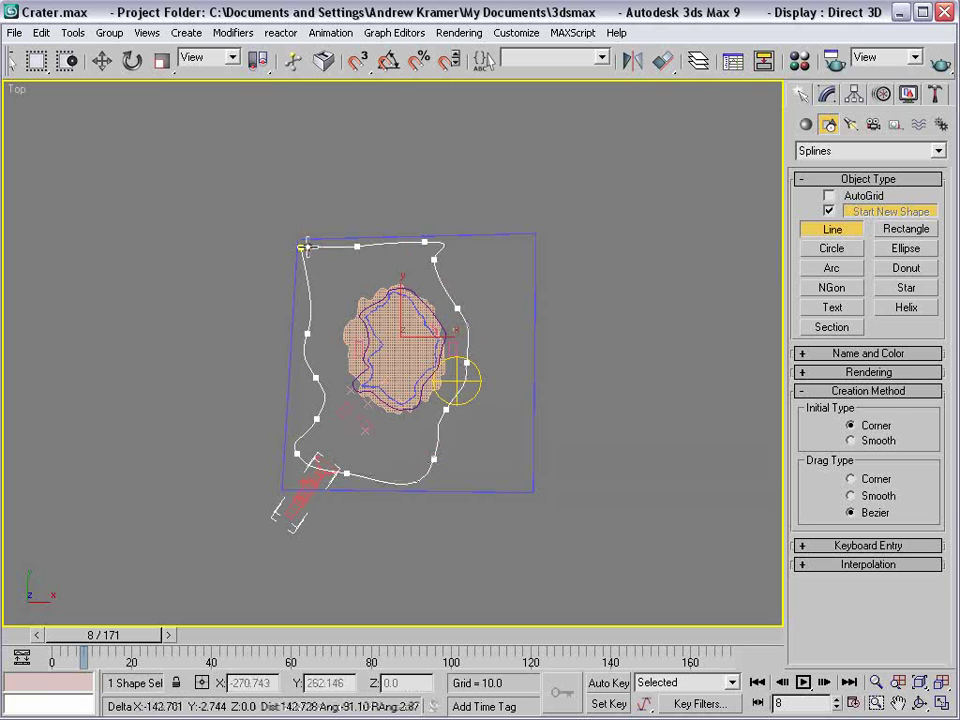
left_click(301, 248)
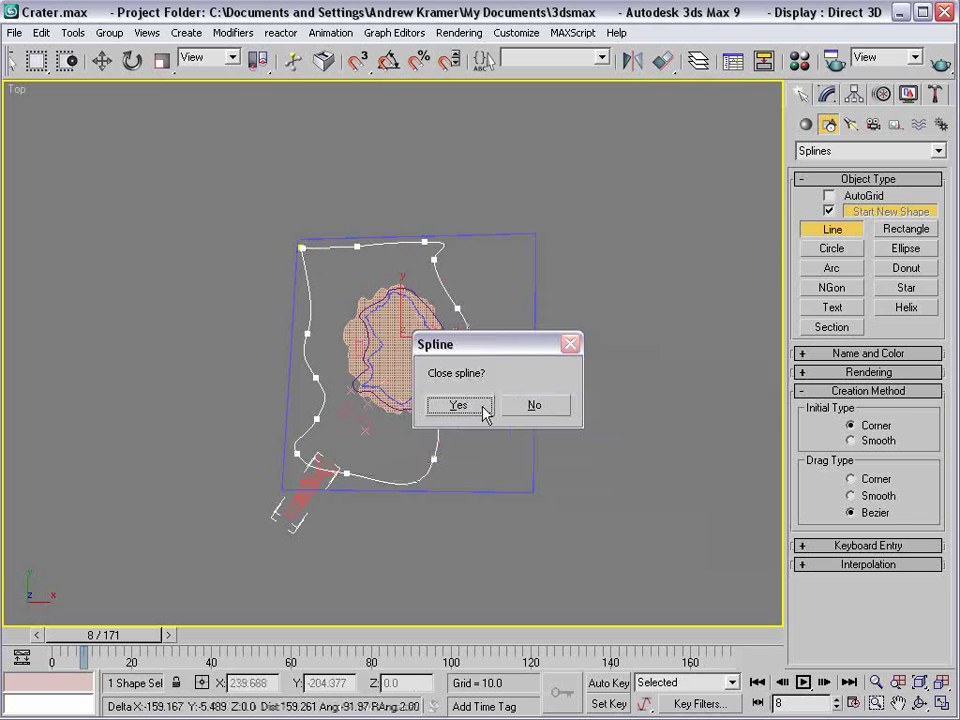
- Close the outer spline around the crater and attach the existing inner crater-outline spline to it
left_click(424, 404)
left_click(828, 93)
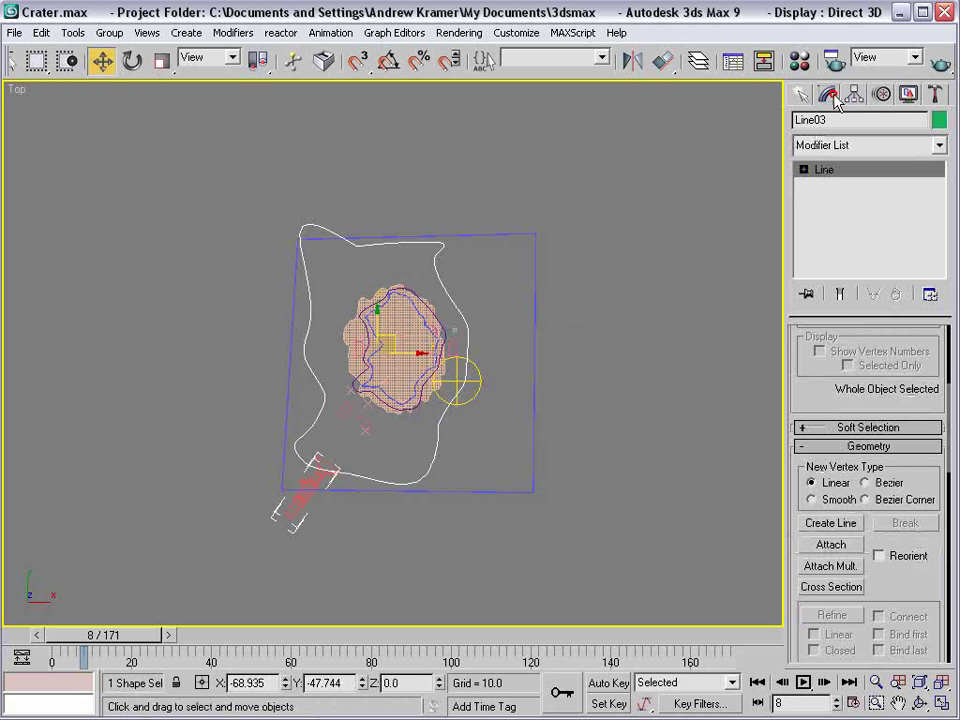
left_click(843, 567)
left_click(322, 198)
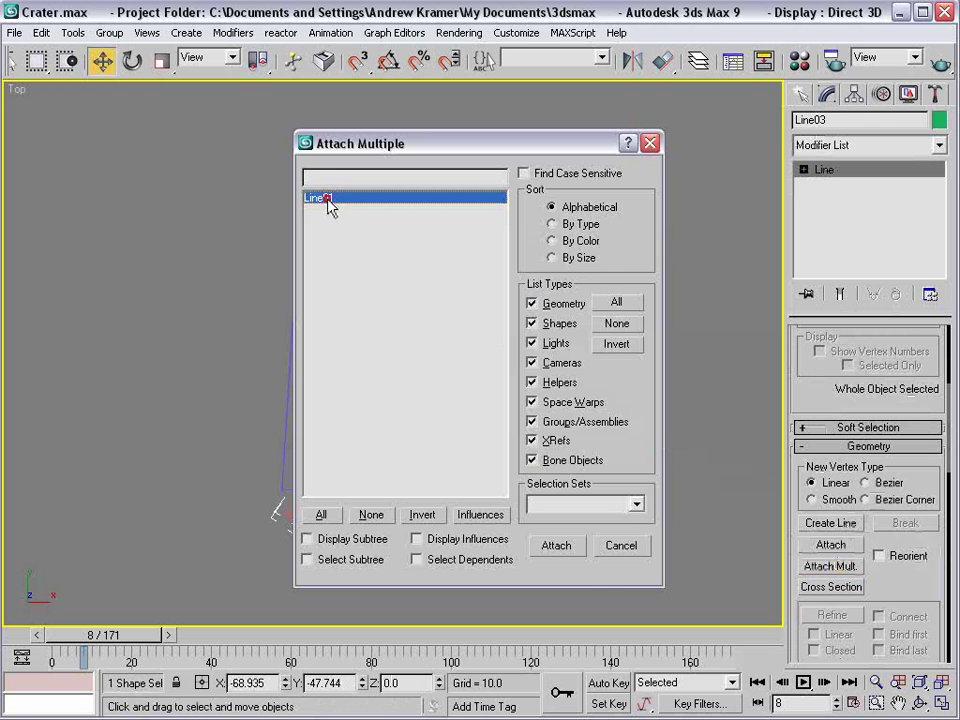
left_click(555, 546)
- Convert the combined outline spline around the crater to an editable poly
right_click(427, 311)
left_click(434, 337)
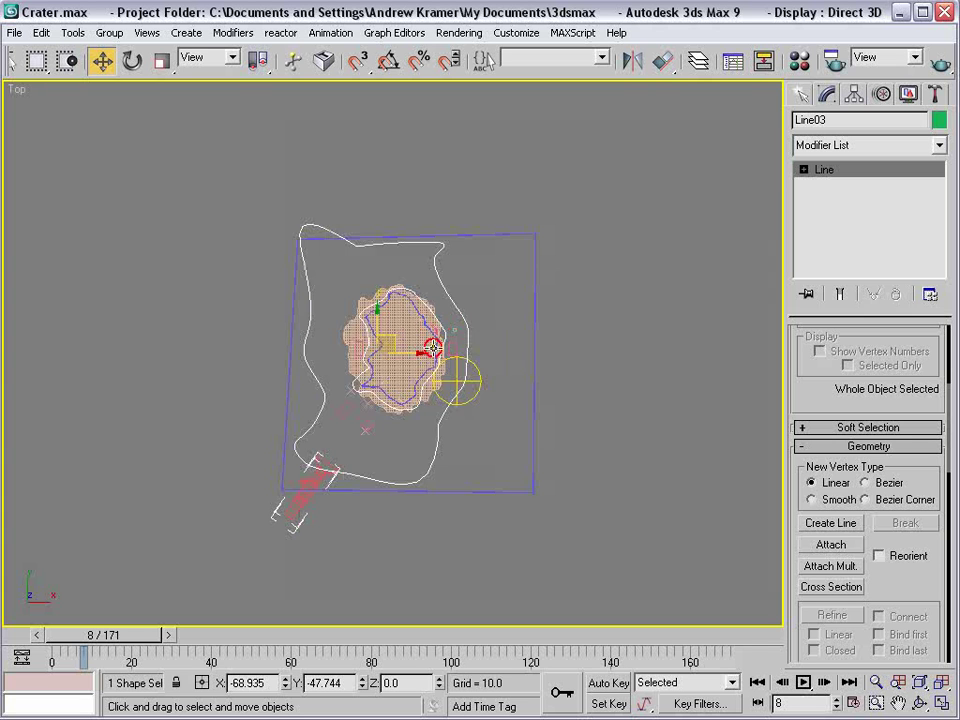
right_click(384, 347)
left_click(474, 383)
left_click(416, 268)
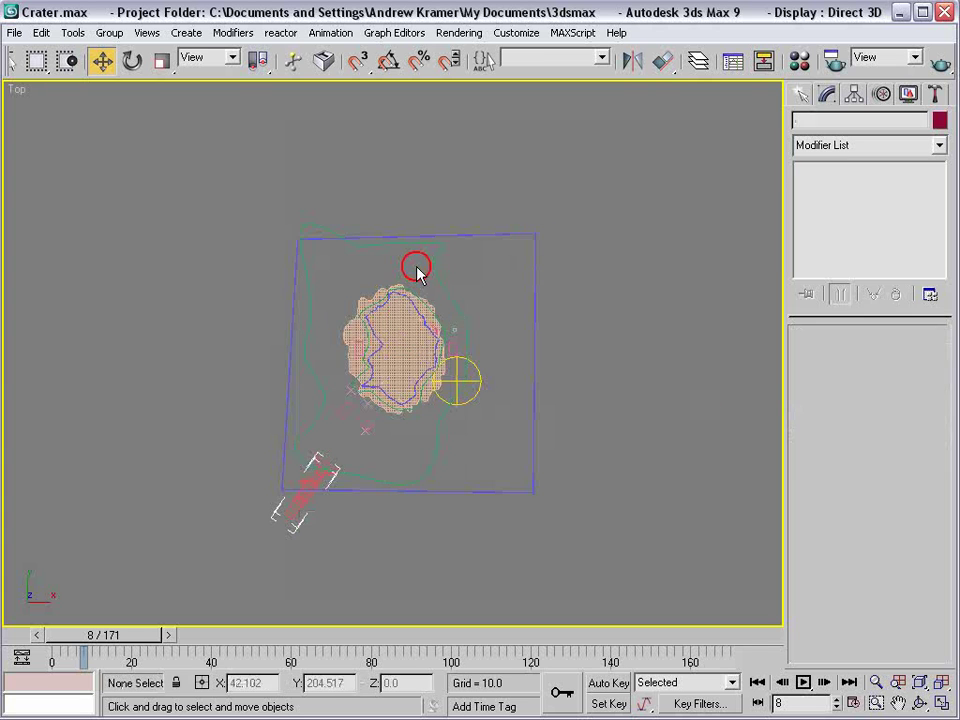
right_click(434, 272)
mouse_move(530, 427)
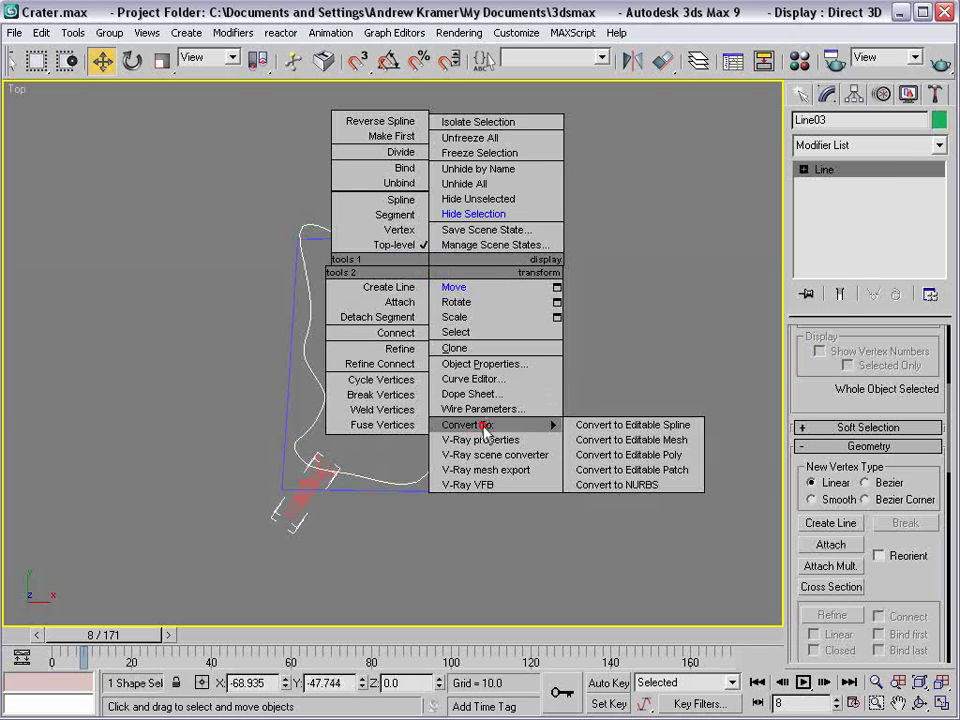
left_click(636, 455)
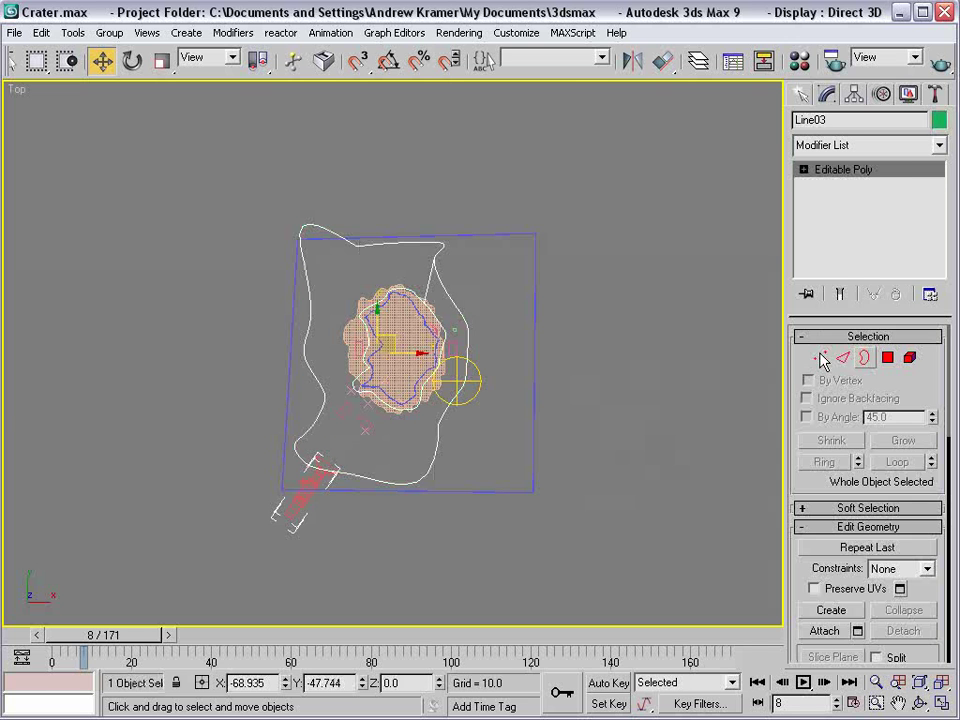
left_click(679, 356)
- Create a PF Source emitter about 195 long by 173 wide beside the scene in the Top view
key("alt+w")
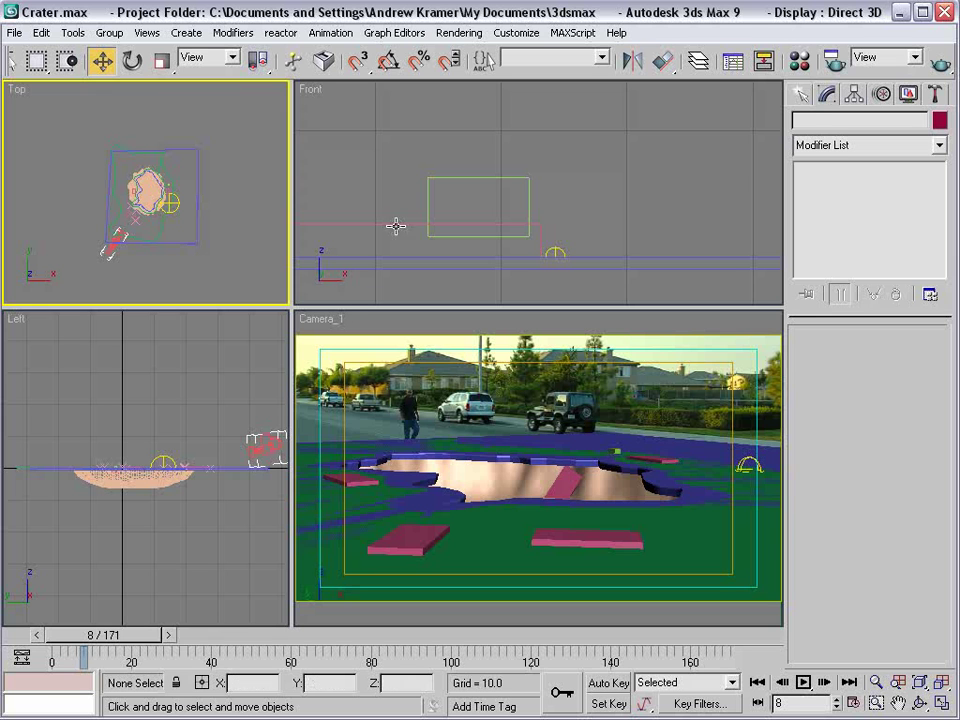
left_click(500, 345)
left_click(800, 93)
left_click(805, 124)
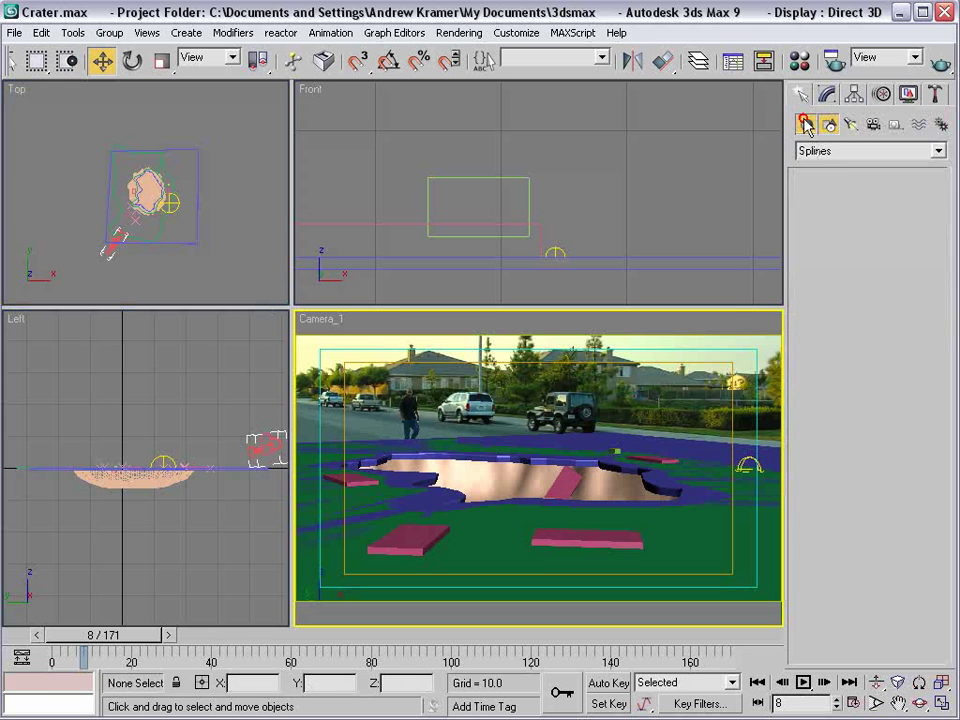
left_click(830, 150)
left_click(840, 204)
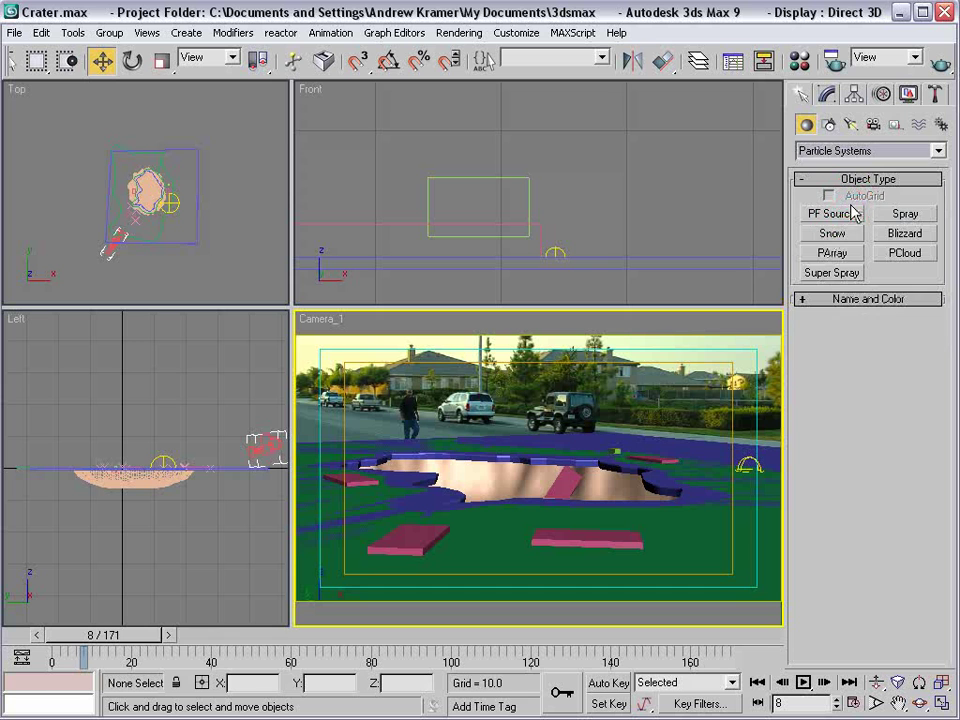
left_click(832, 214)
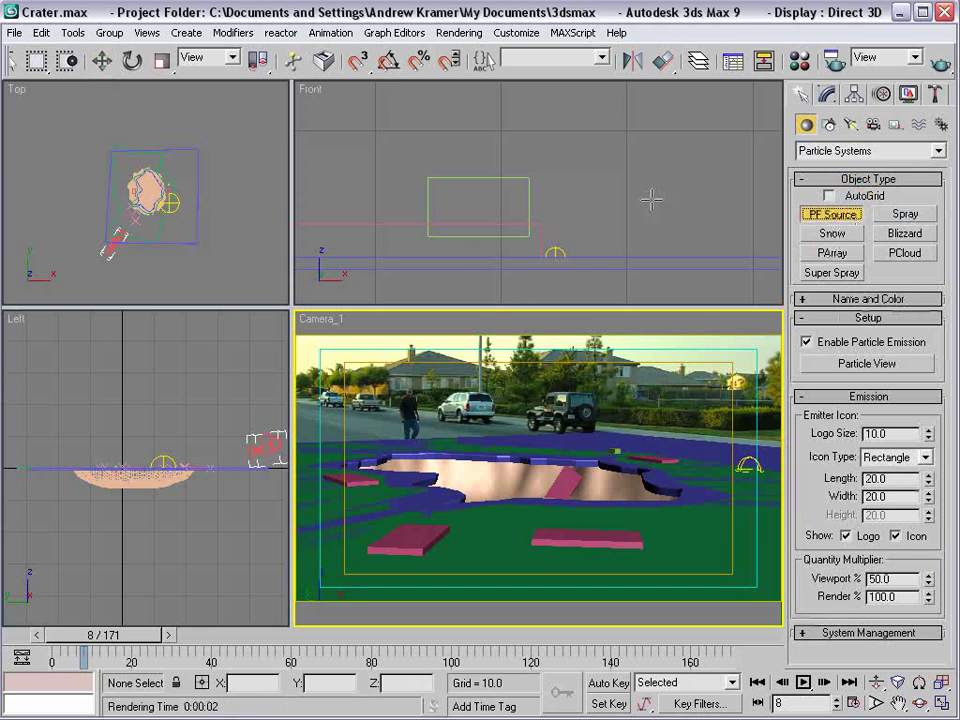
left_click_drag(235, 231, 263, 262)
middle_click_drag(265, 265, 217, 223)
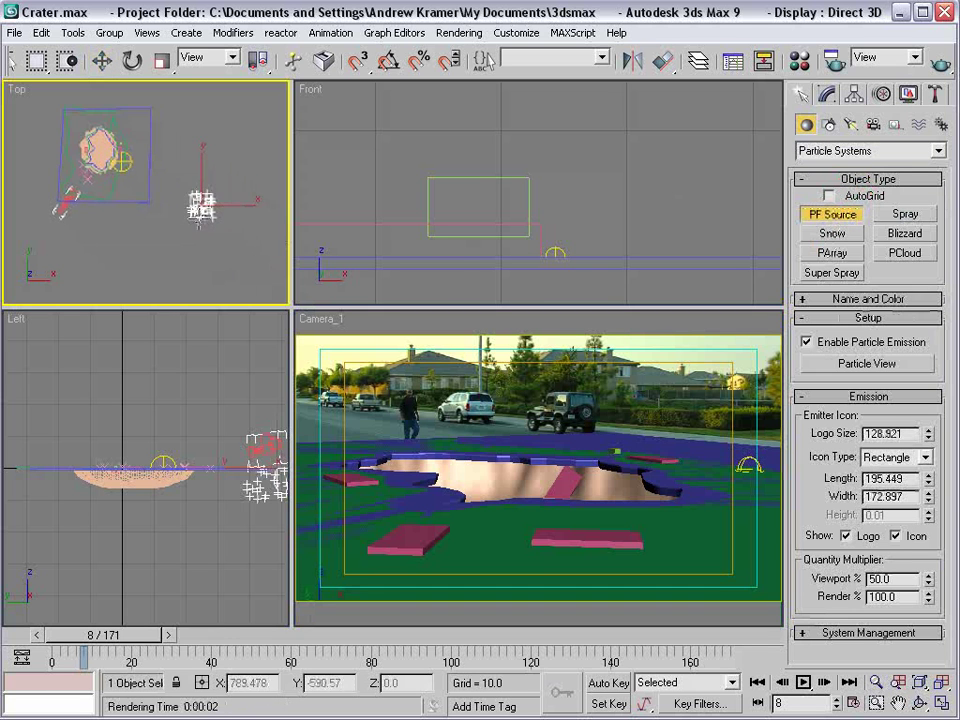
- Open Particle View and set the Birth operator's Emit Stop to 0 and Amount to 500
left_click(855, 365)
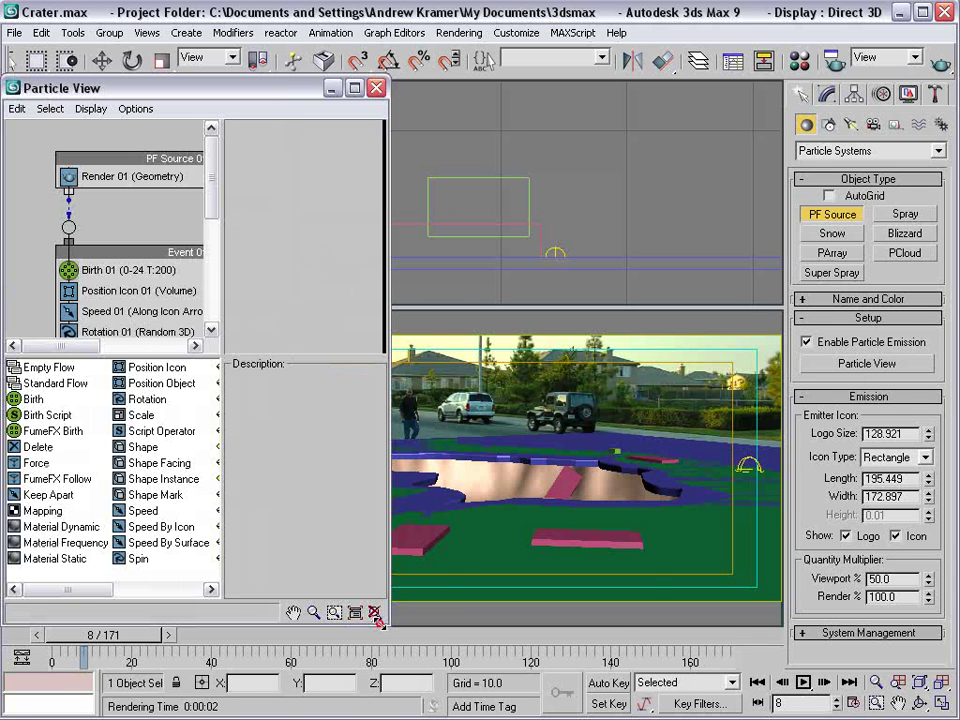
left_click_drag(379, 622, 744, 659)
middle_click_drag(279, 325, 276, 282)
left_click_drag(174, 82, 544, 597)
left_click_drag(422, 593, 367, 173)
left_click(398, 306)
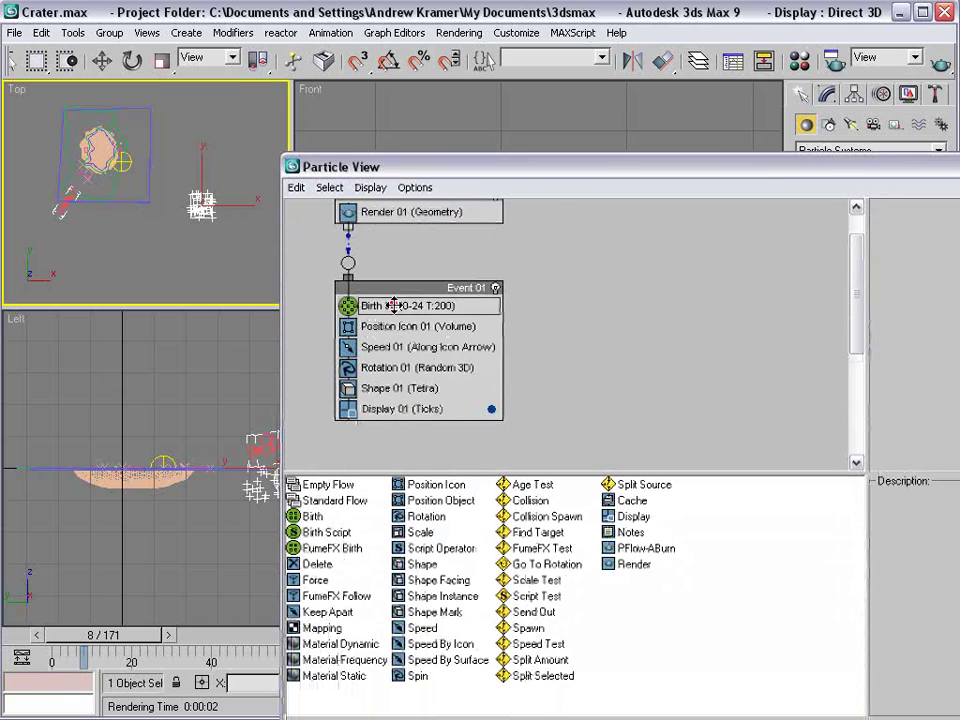
left_click_drag(605, 168, 359, 122)
left_click_drag(733, 210, 448, 197)
type("0")
key("Tab")
left_click(614, 245)
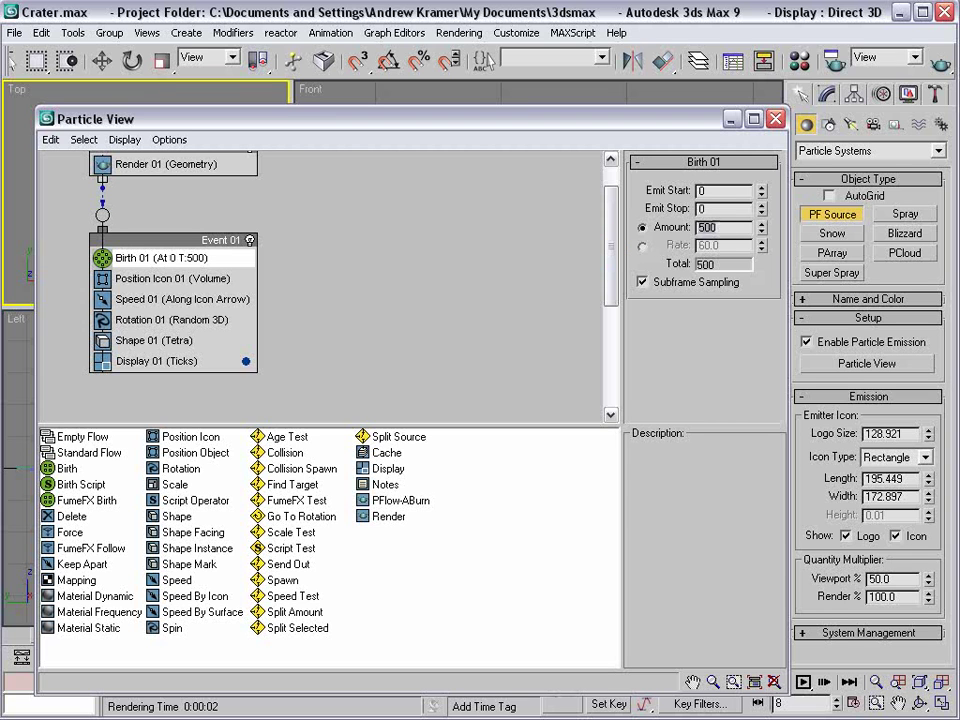
- Replace the Position Icon operator in Event 01 with a Position Object operator and delete the Speed operator
left_click(161, 281)
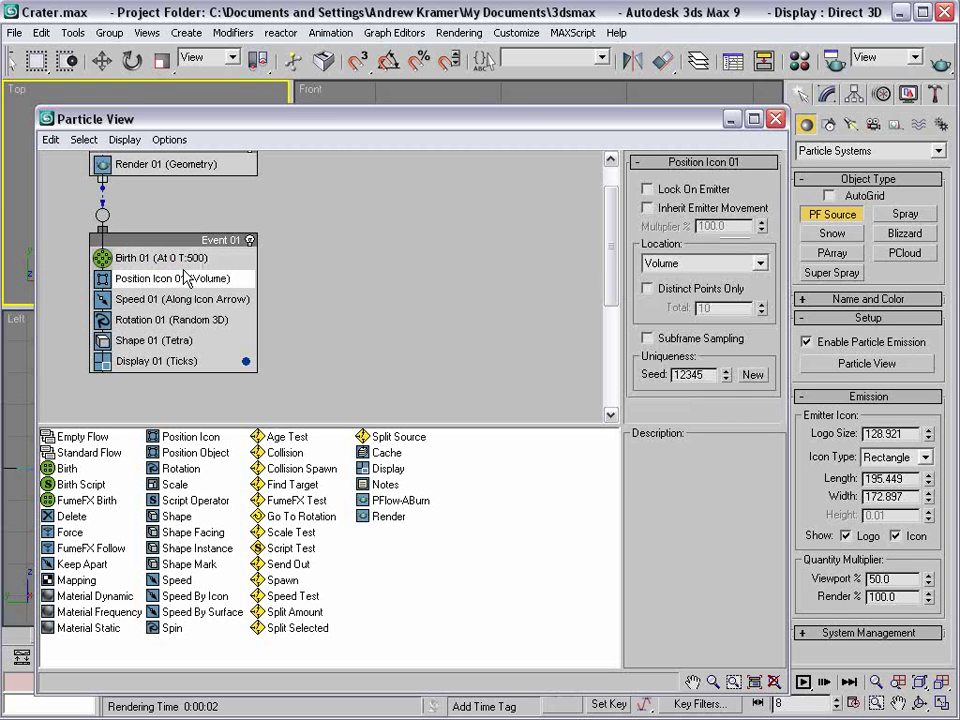
right_click(137, 287)
left_click(182, 455)
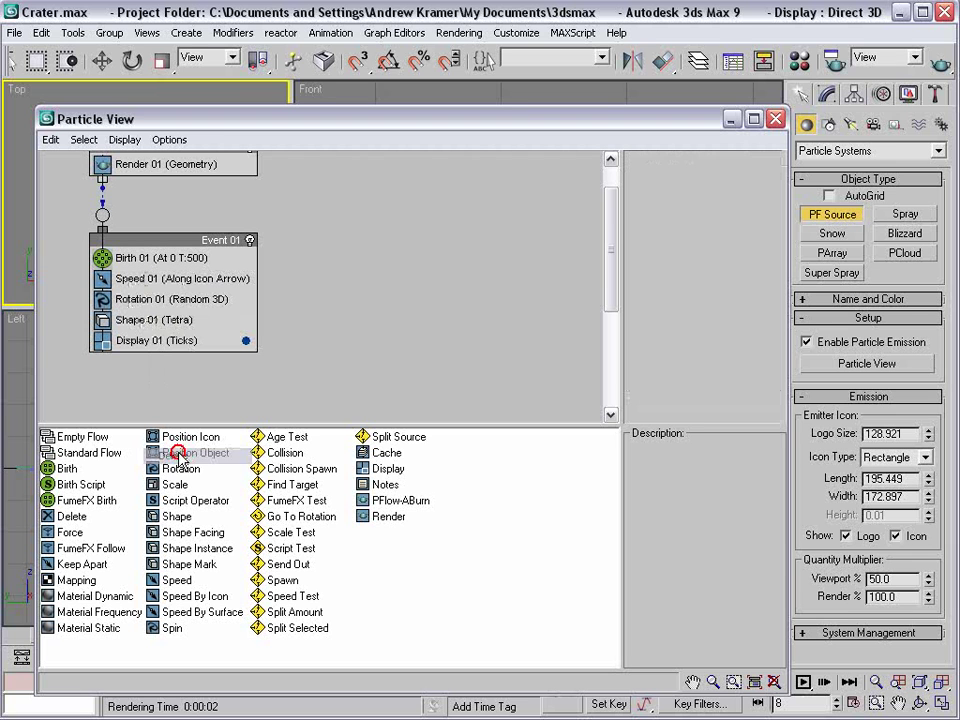
left_click_drag(211, 462, 163, 275)
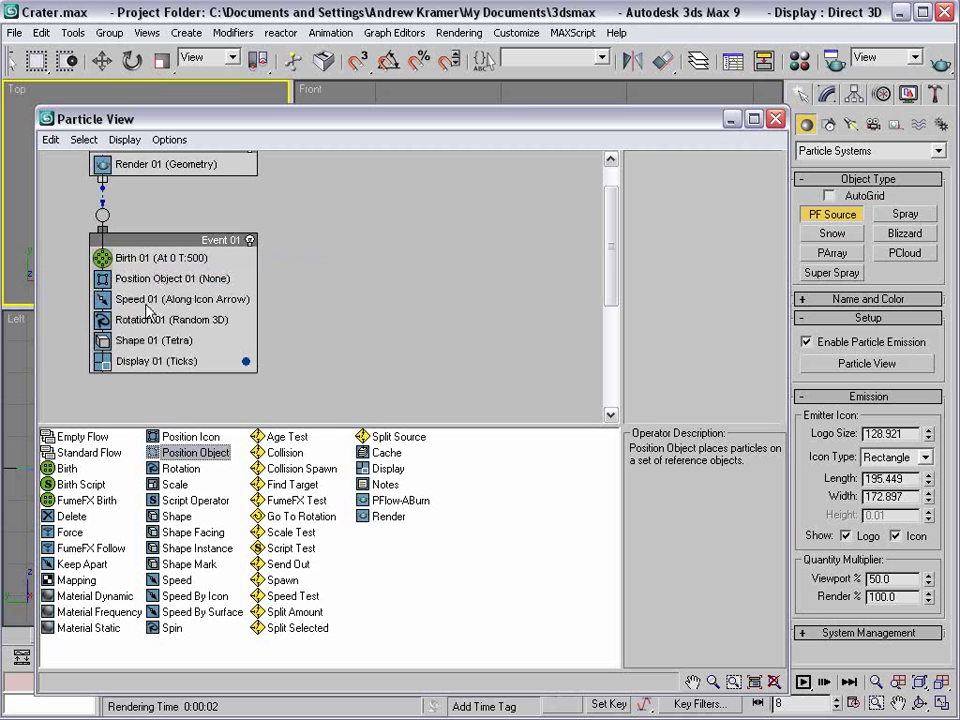
right_click(135, 300)
left_click(122, 349)
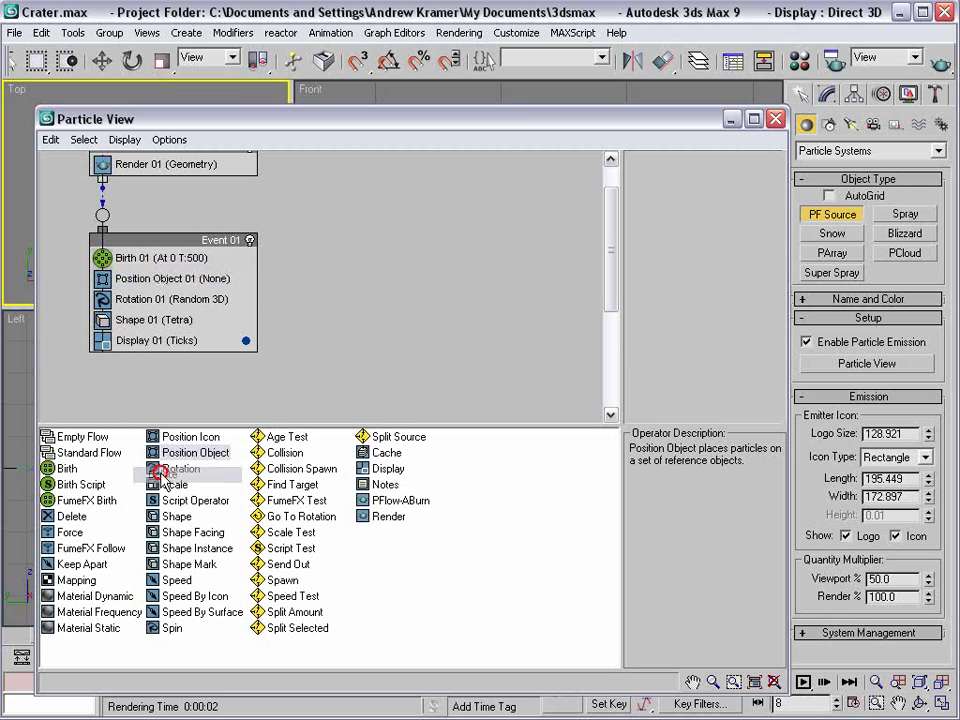
- Replace the Shape operator in Event 01 with a Shape Instance operator
left_click(128, 298)
right_click(130, 300)
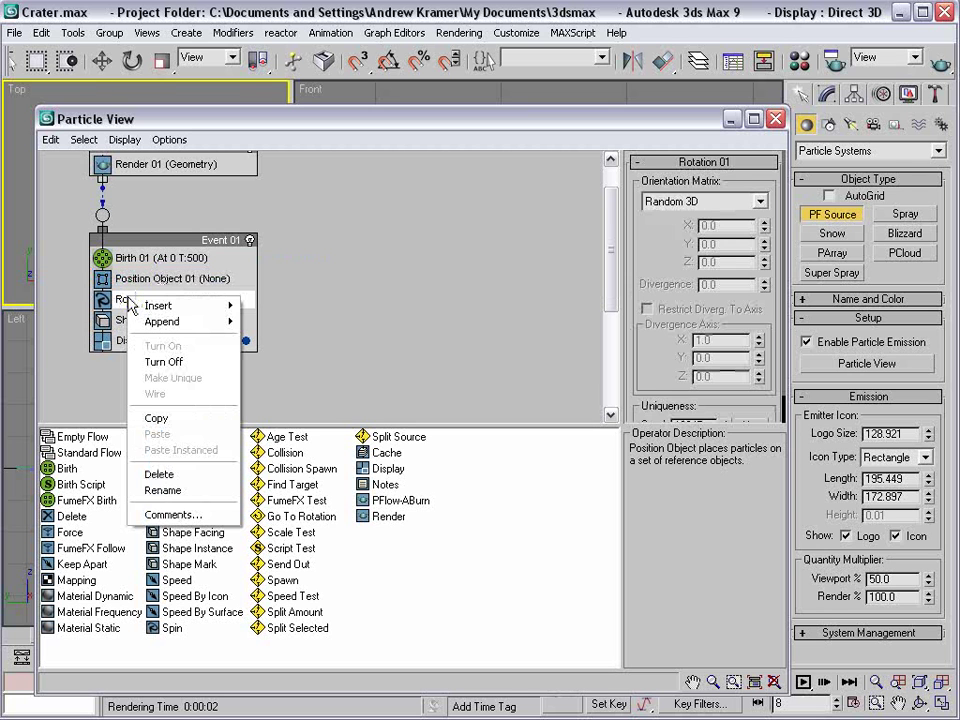
left_click(122, 318)
left_click(122, 322)
right_click(138, 320)
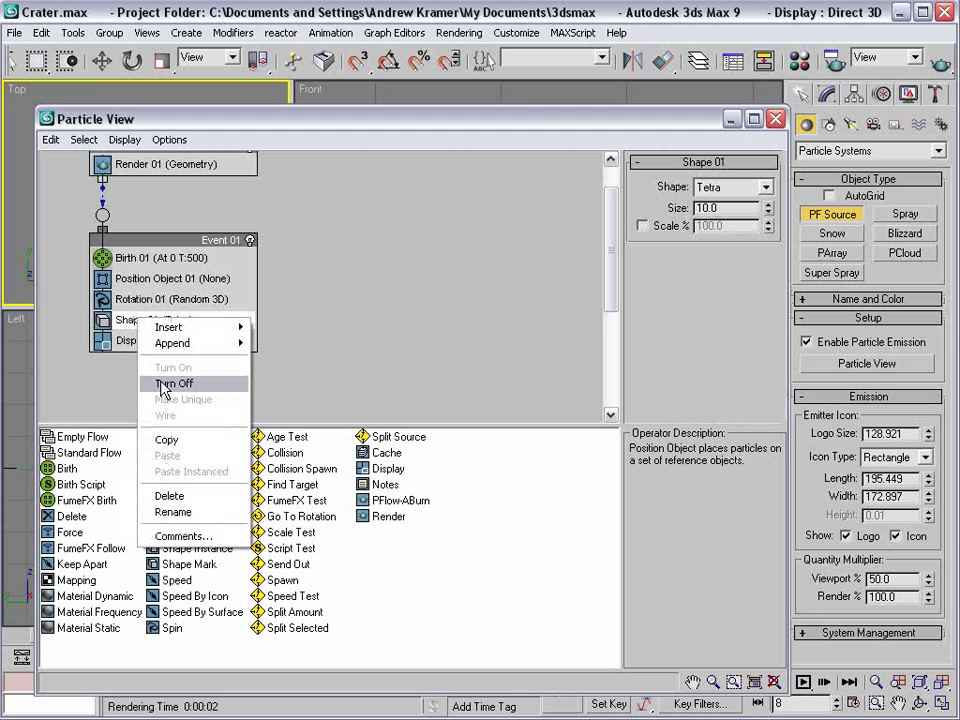
left_click(166, 495)
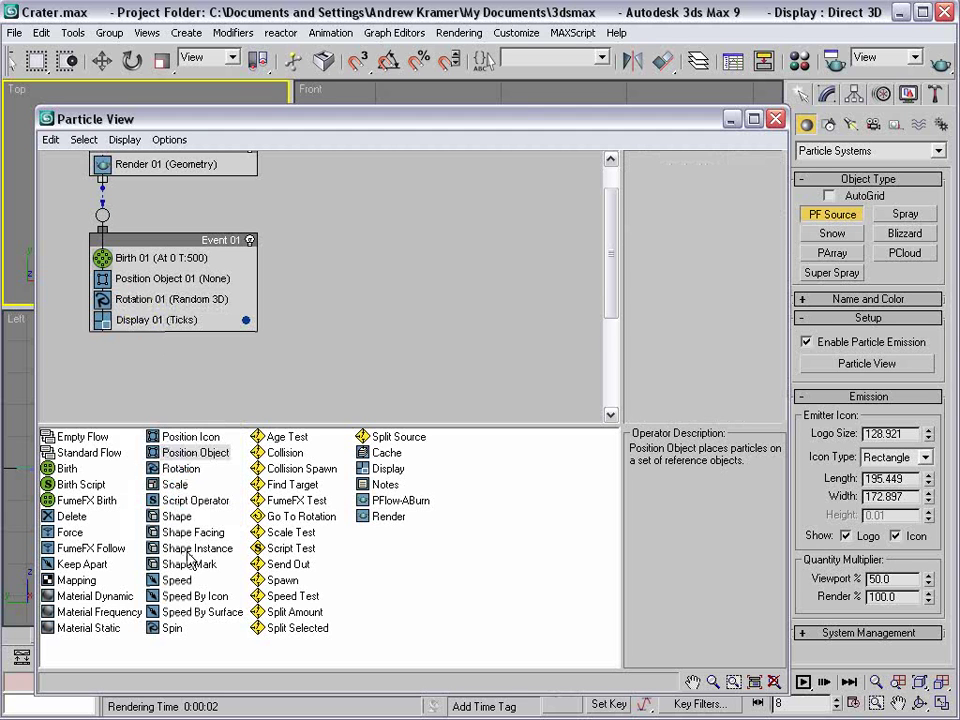
left_click_drag(217, 560, 145, 320)
- Assign the small box beside the crater, Box06, as the Shape Instance operator's particle geometry object
left_click_drag(165, 118, 128, 404)
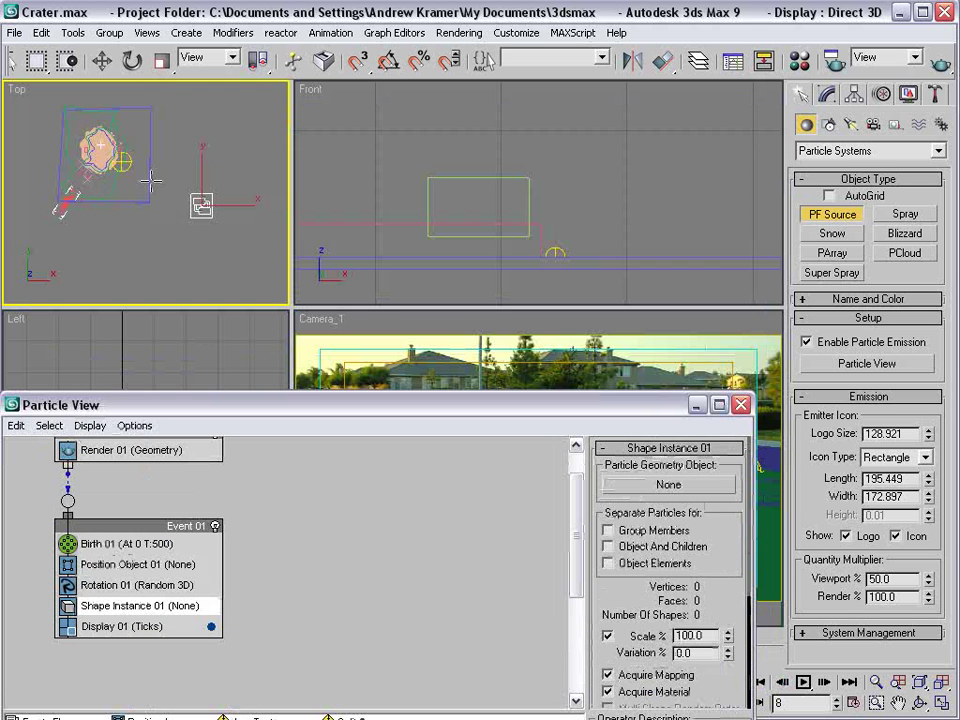
scroll(170, 200, "up", 5)
scroll(170, 198, "up", 5)
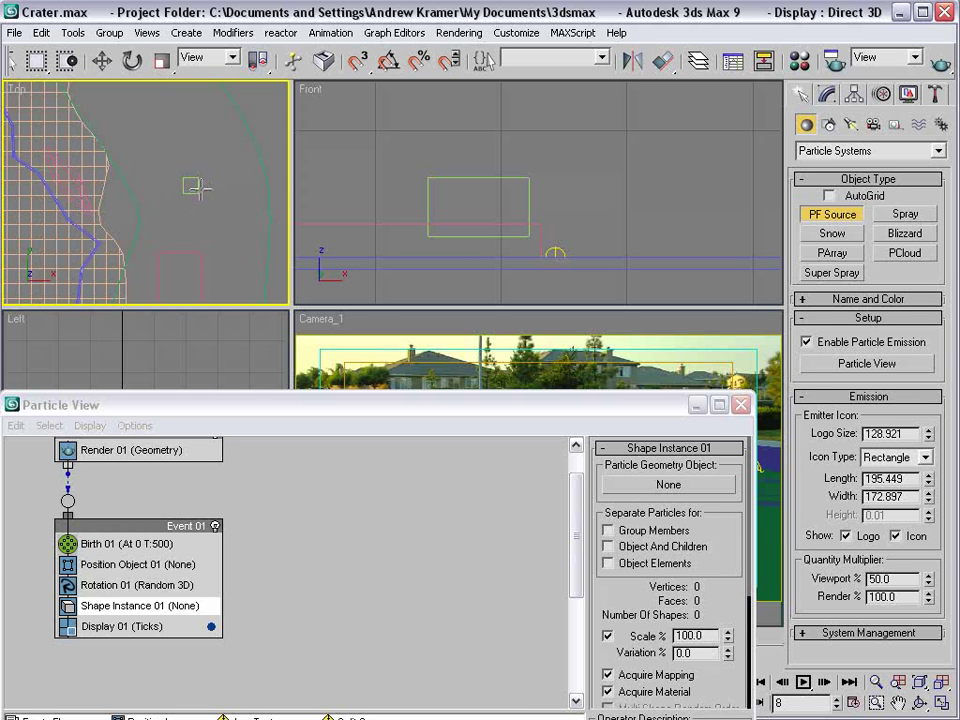
left_click_drag(298, 406, 337, 366)
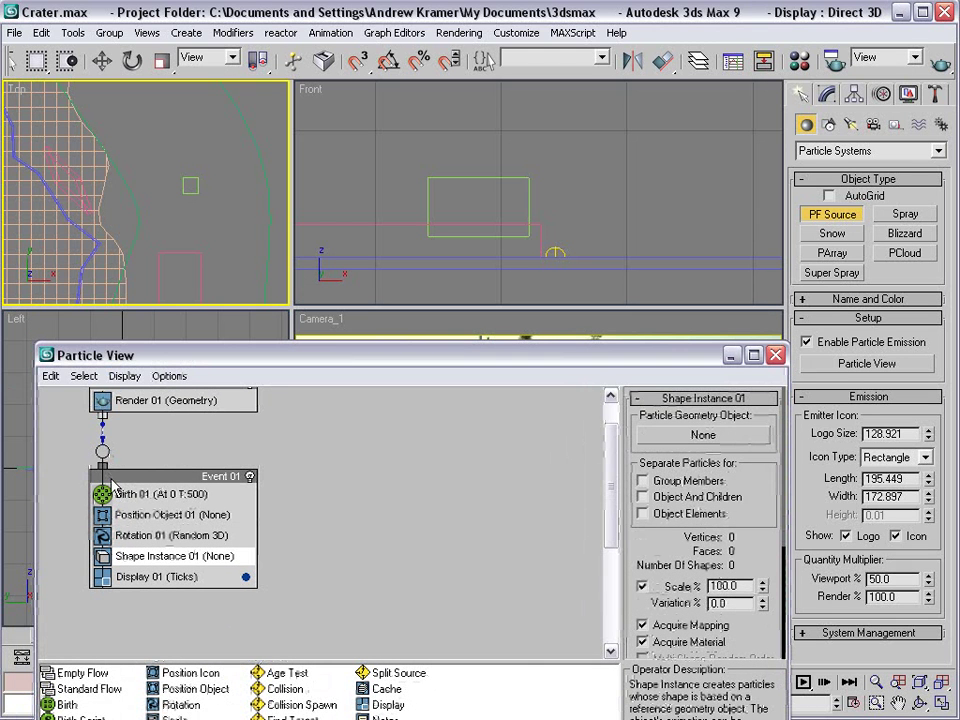
left_click(694, 442)
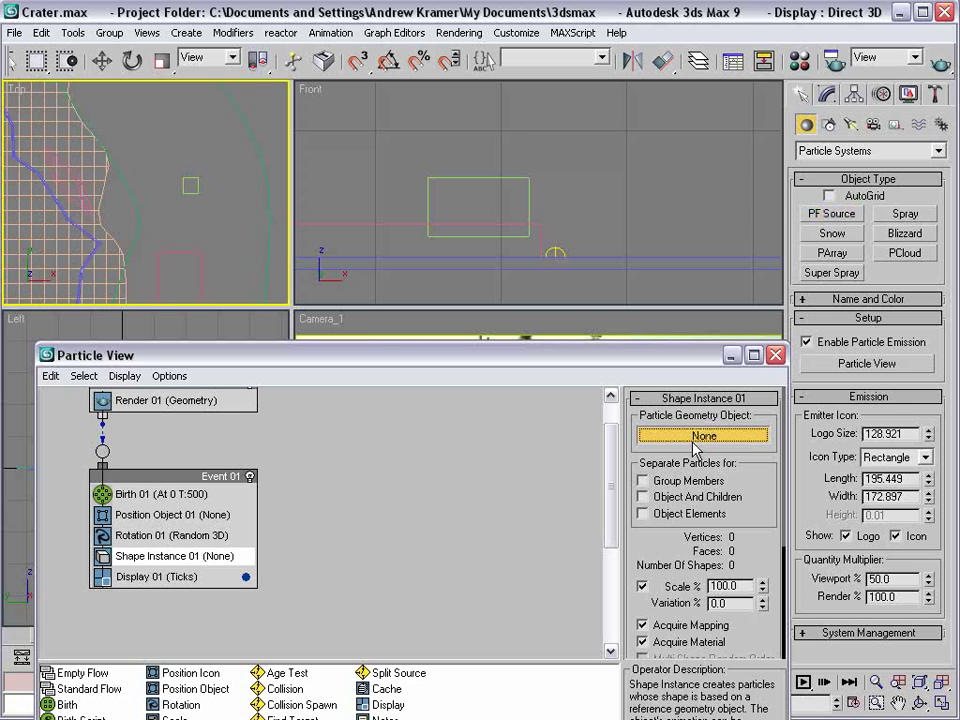
left_click(195, 186)
- Set the Shape Instance operator's scale to 50% and its variation to 75%
left_click_drag(613, 354, 555, 130)
left_click_drag(706, 430, 686, 408)
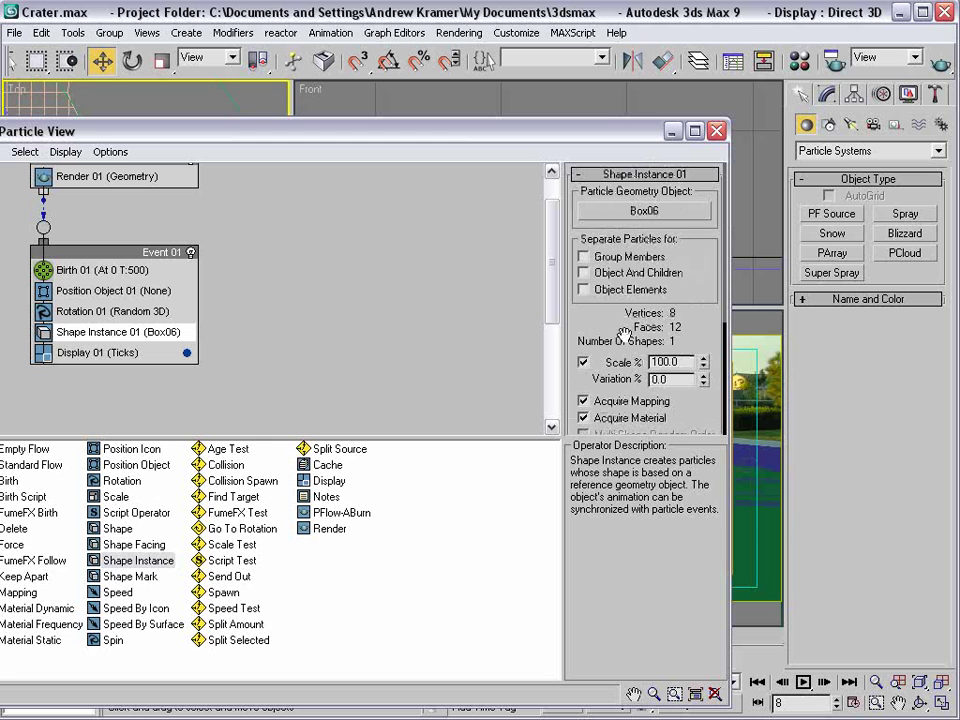
double_click(678, 361)
type("5")
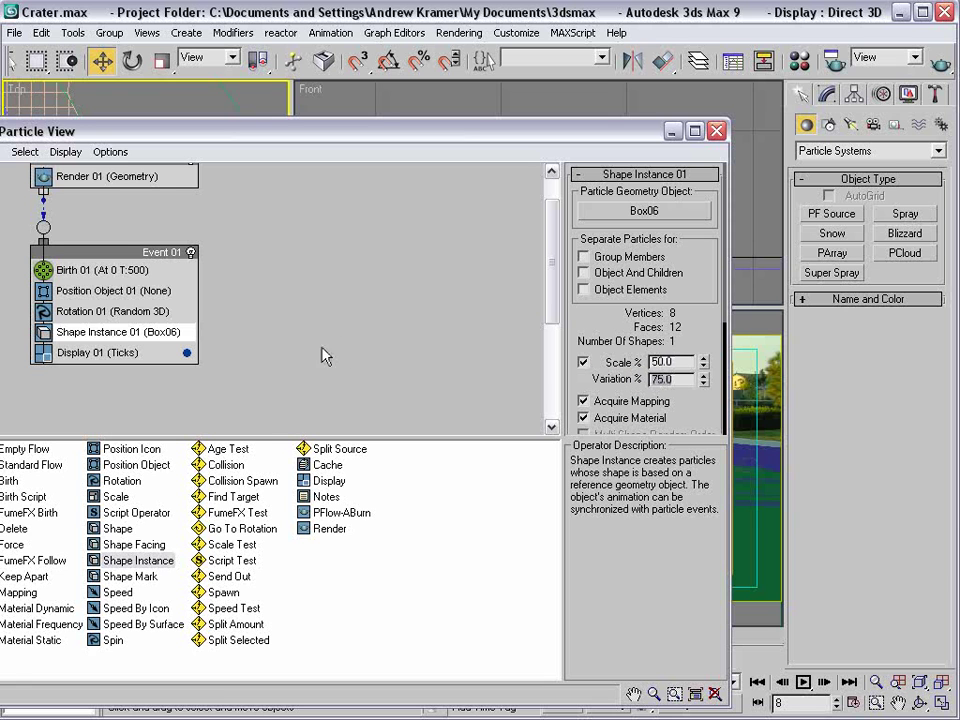
- Add the outline mesh around the crater, Line03, as the Position Object operator's emitter object
left_click_drag(191, 137, 600, 285)
left_click(486, 430)
left_click_drag(536, 283, 281, 359)
scroll(124, 222, "down", 5)
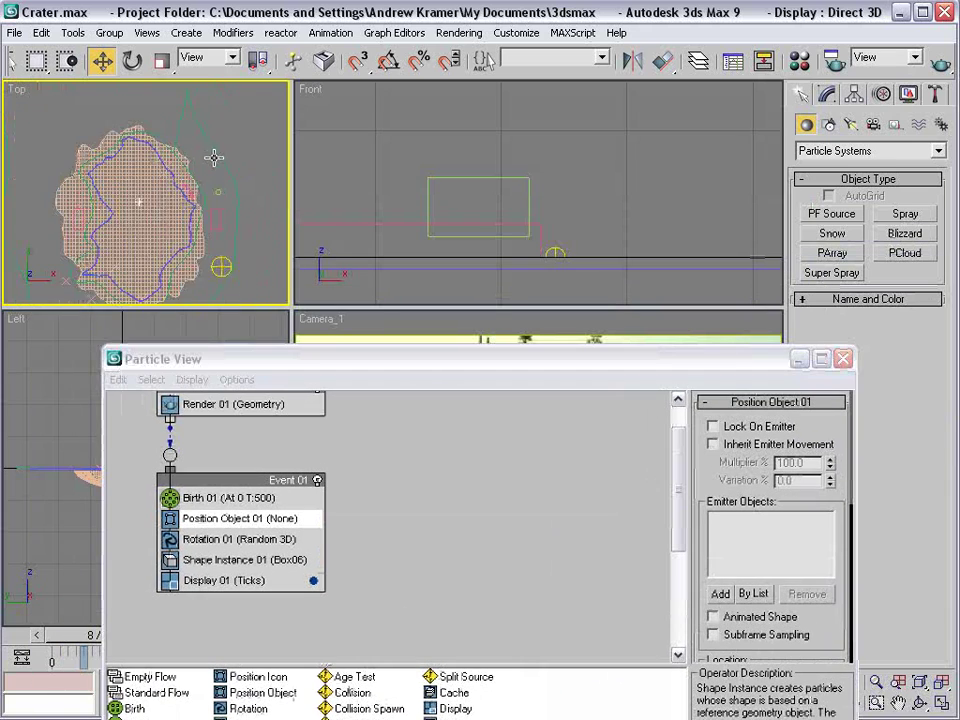
scroll(154, 214, "down", 4)
middle_click_drag(152, 243, 152, 215)
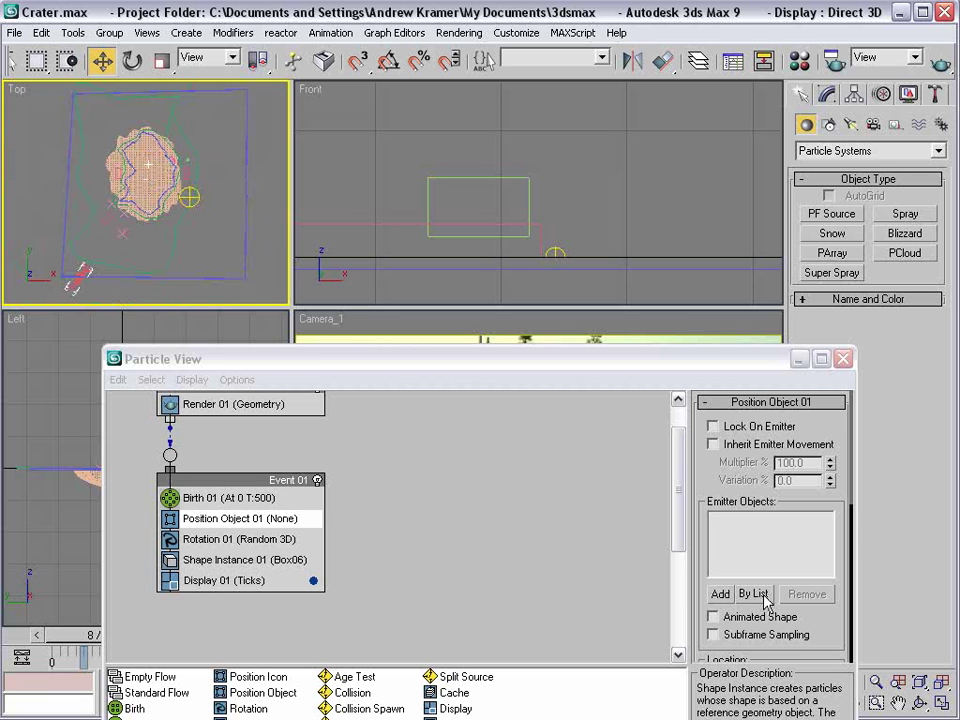
left_click(722, 595)
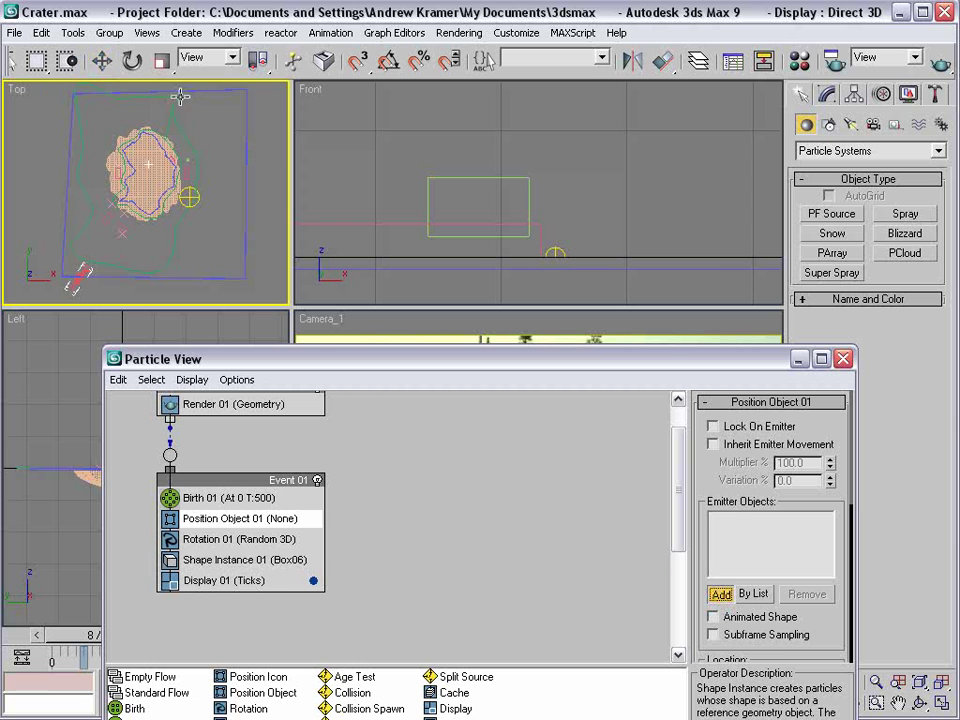
left_click(188, 146)
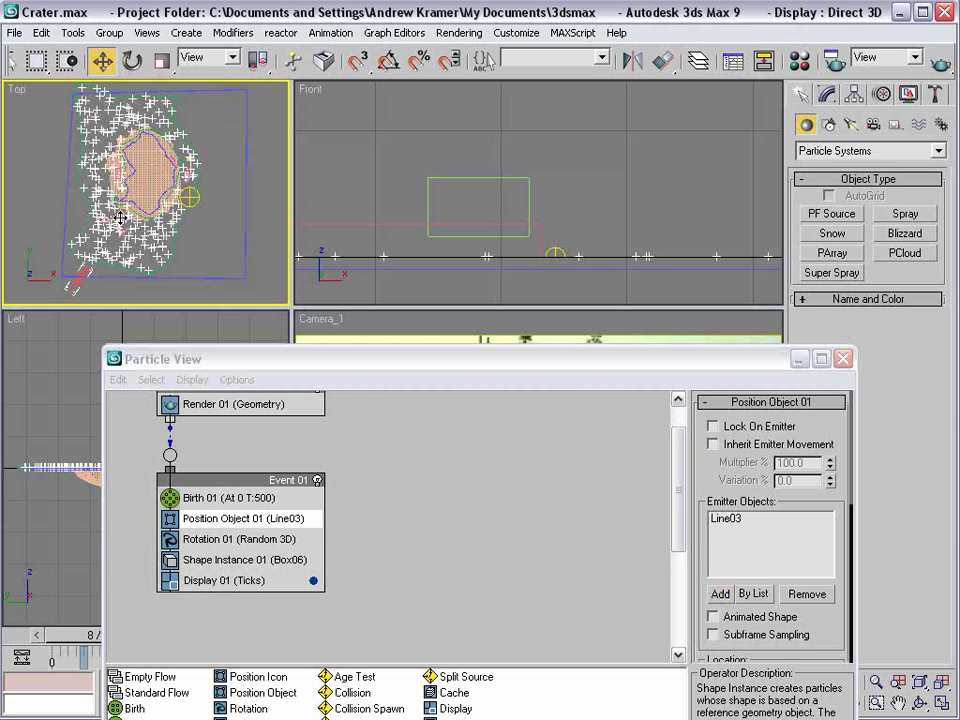
- Change the Display operator's type to Geometry
left_click_drag(763, 357, 652, 613)
left_click_drag(396, 616, 405, 155)
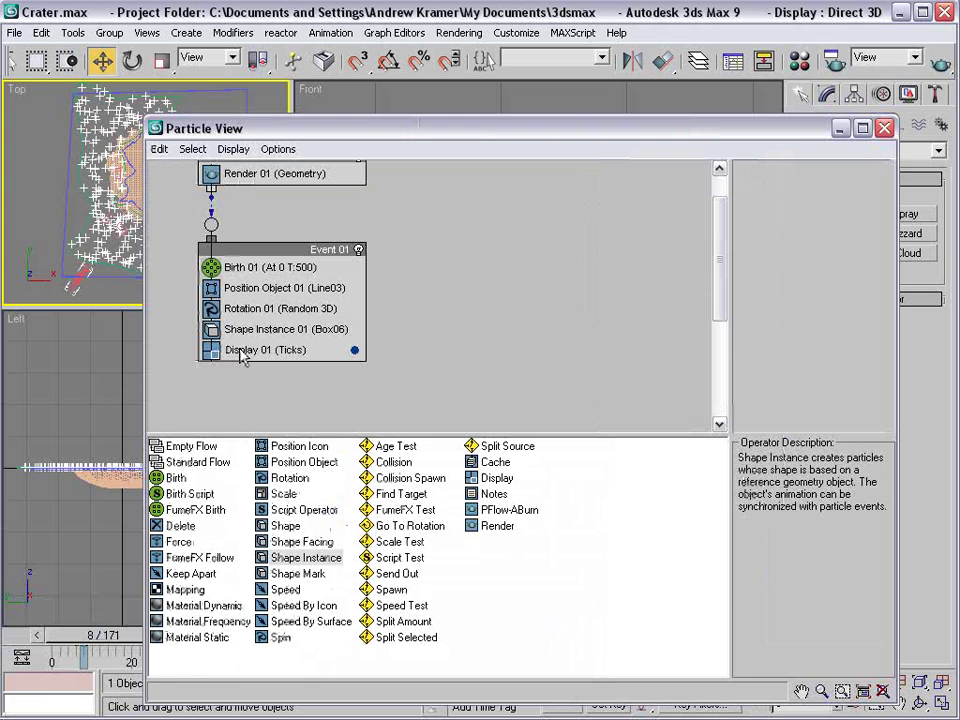
left_click(232, 349)
left_click(871, 198)
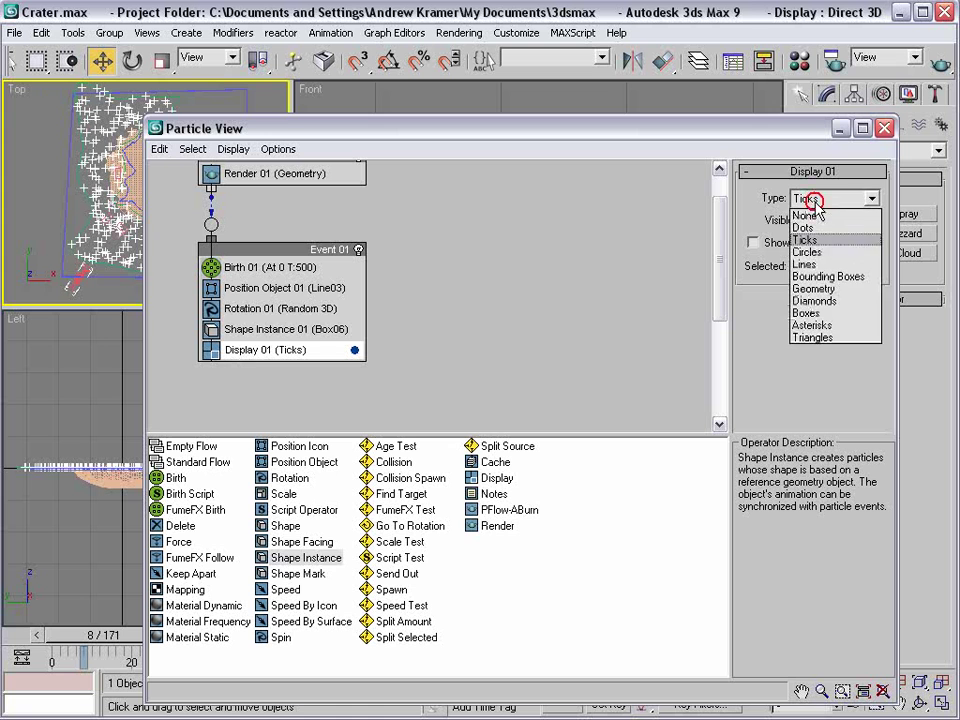
left_click(822, 286)
left_click_drag(390, 133, 395, 630)
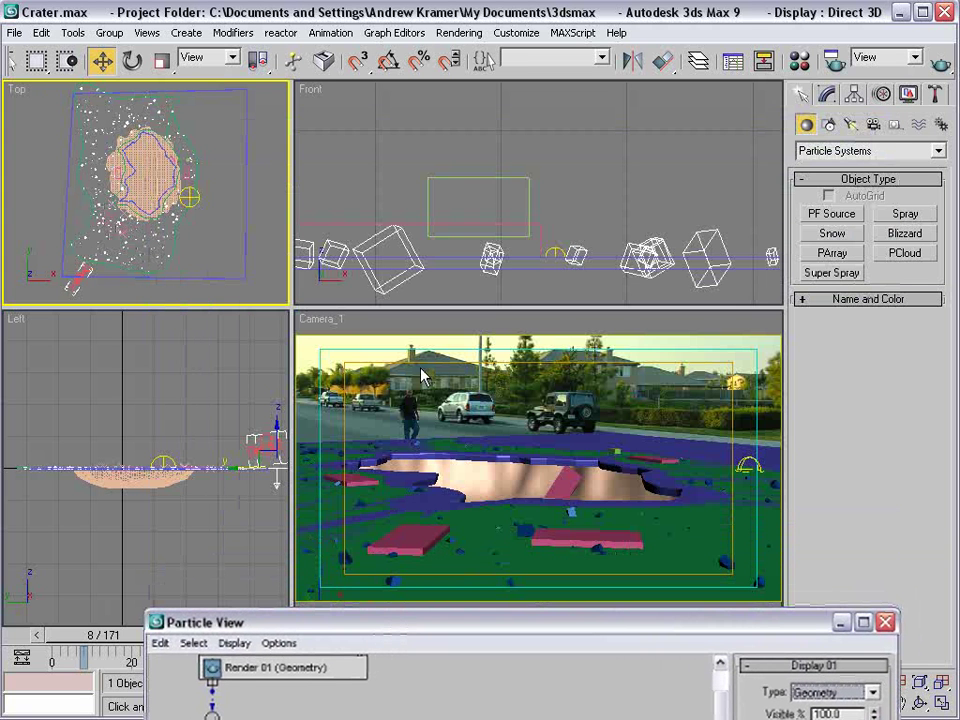
- Set the Rotation operator's orientation matrix to Random Horizontal so the debris chunks lie flat on the street
key("alt+w")
left_click_drag(357, 630, 318, 147)
left_click(222, 320)
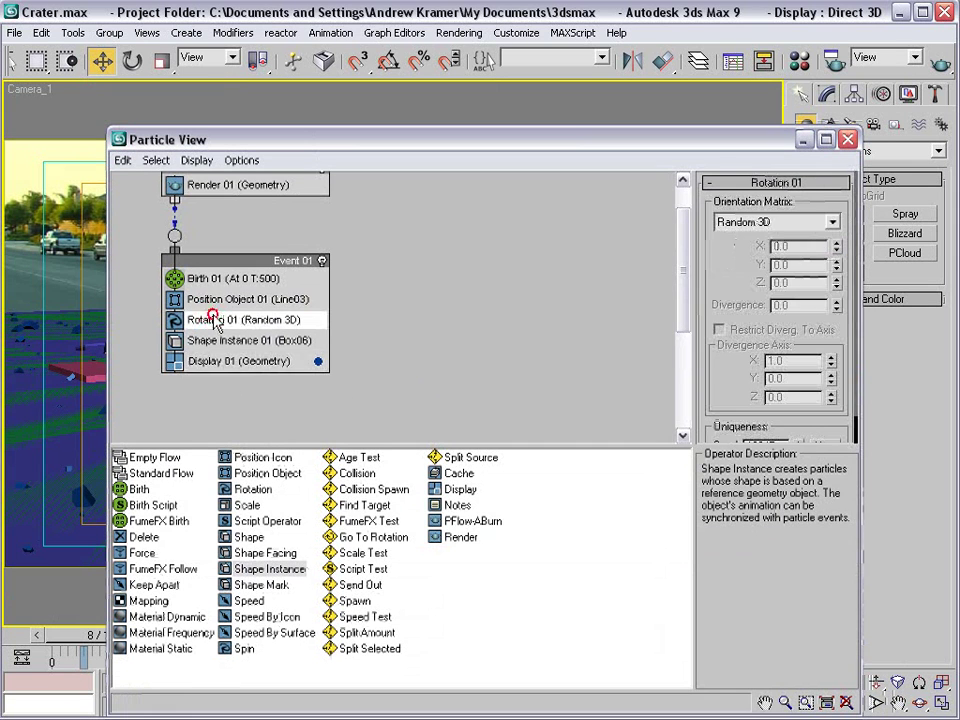
left_click(770, 222)
left_click(757, 251)
left_click_drag(683, 139, 523, 660)
key("alt+w")
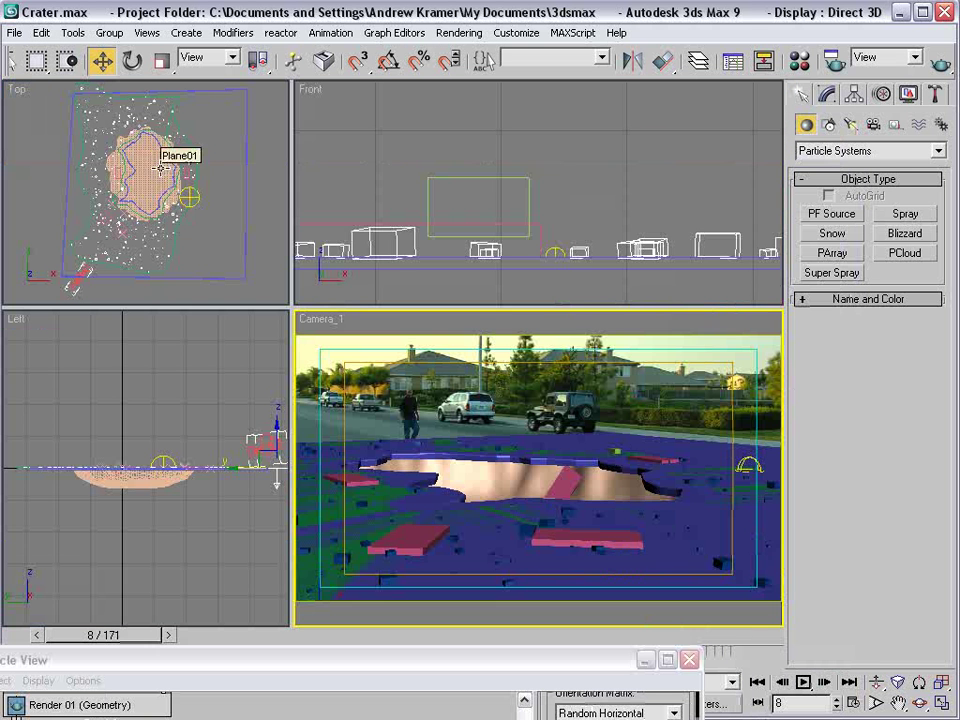
- Move the vertices of the outline mesh, Line03, beside the crater's right edge outward to widen the emitter area
left_click(176, 246)
left_click(854, 94)
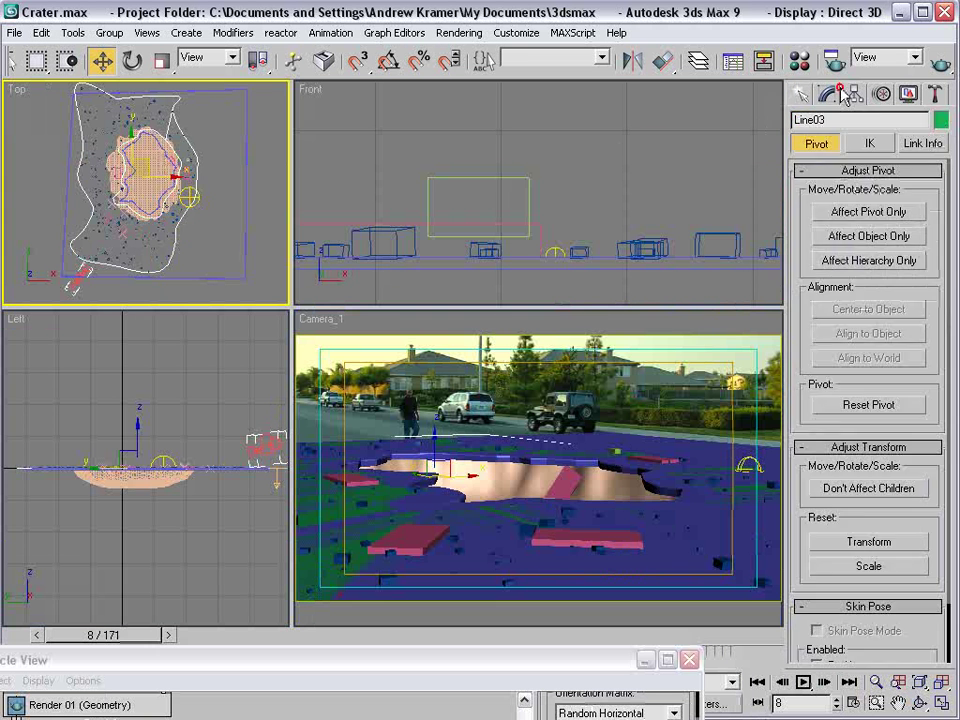
left_click(827, 94)
left_click(819, 357)
scroll(140, 148, "up", 4)
scroll(217, 203, "down", 2)
middle_click_drag(261, 228, 203, 248)
left_click_drag(193, 153, 150, 249)
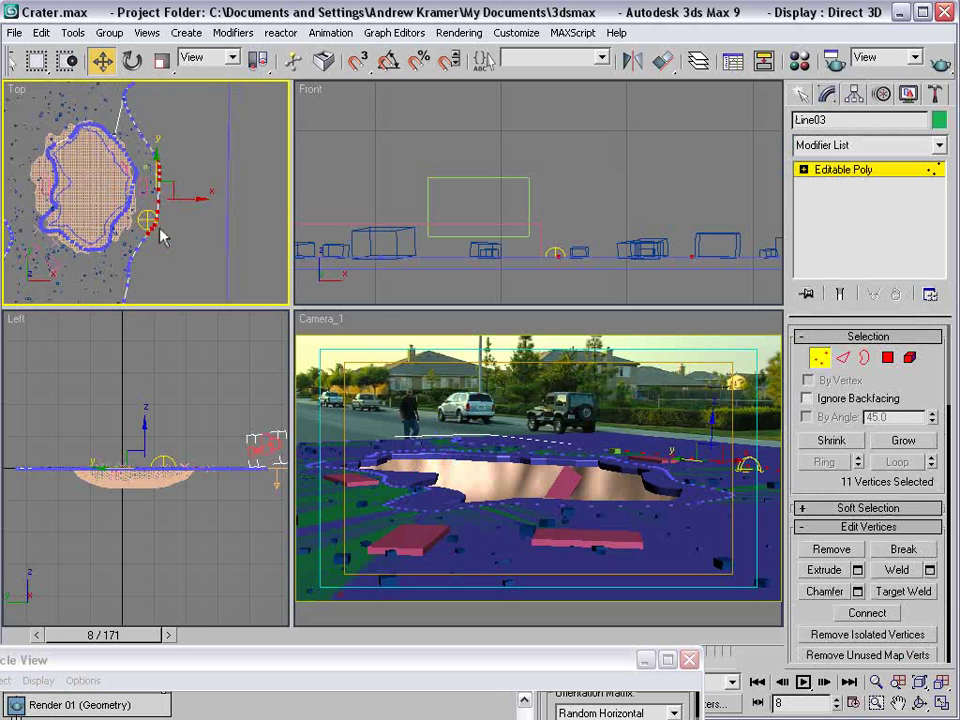
left_click_drag(187, 196, 208, 204)
- Adjust Line03's boundary vertices at its lower right and upper right, and leave vertex editing
middle_click_drag(178, 272, 198, 240)
left_click_drag(199, 243, 149, 206)
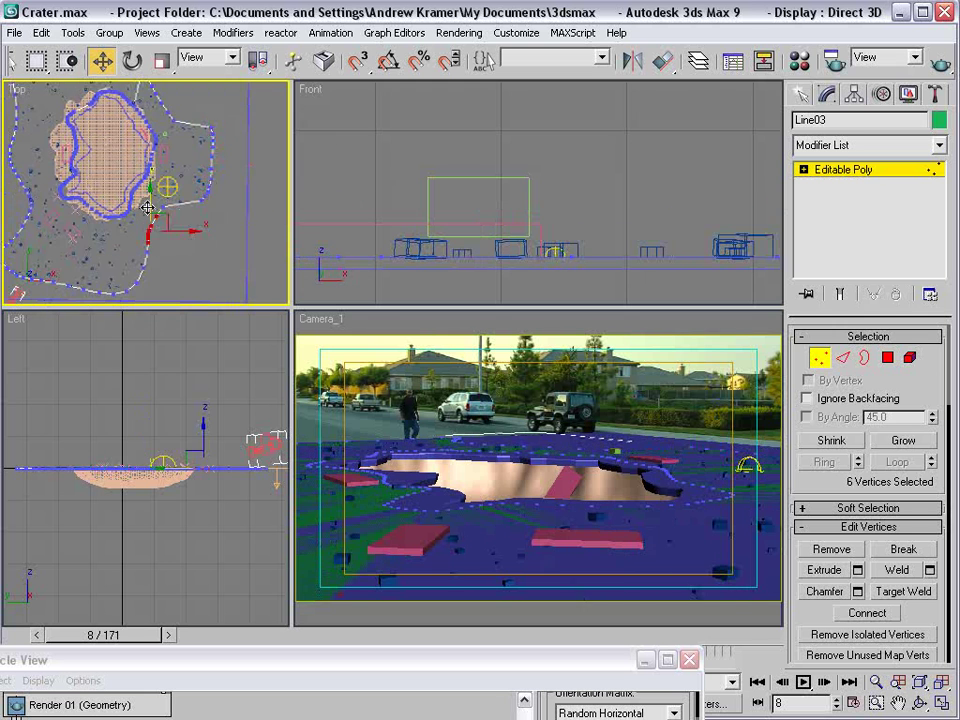
left_click(197, 230)
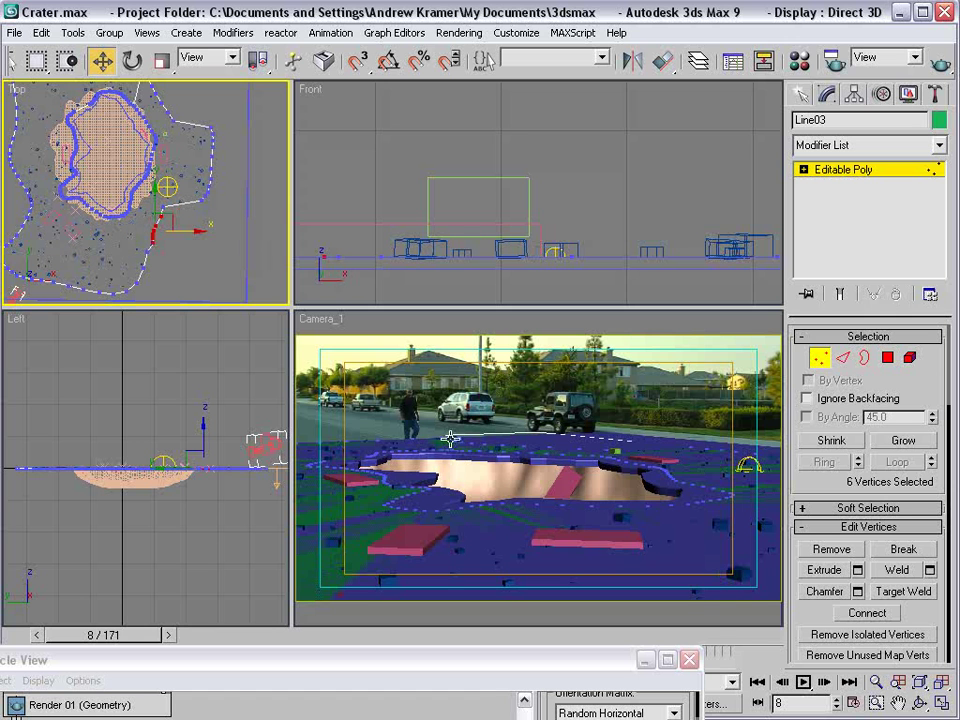
scroll(168, 190, "down", 2)
middle_click_drag(168, 190, 171, 238)
mouse_move(166, 127)
left_mouse_down()
mouse_move(140, 164)
mouse_move(163, 144)
left_mouse_up()
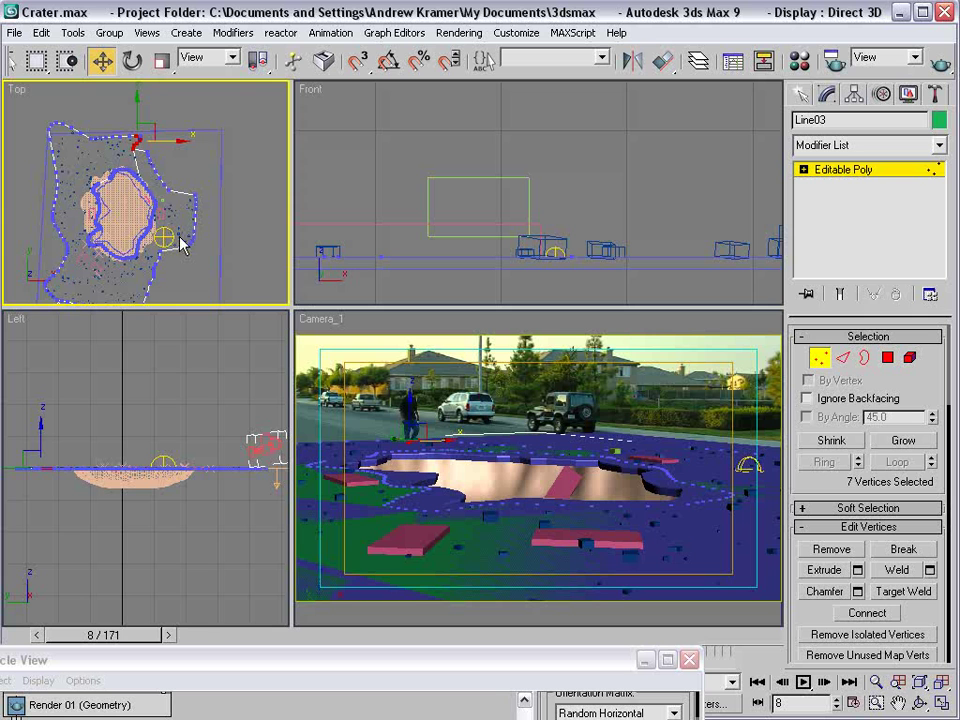
left_click(812, 356)
left_click(488, 395)
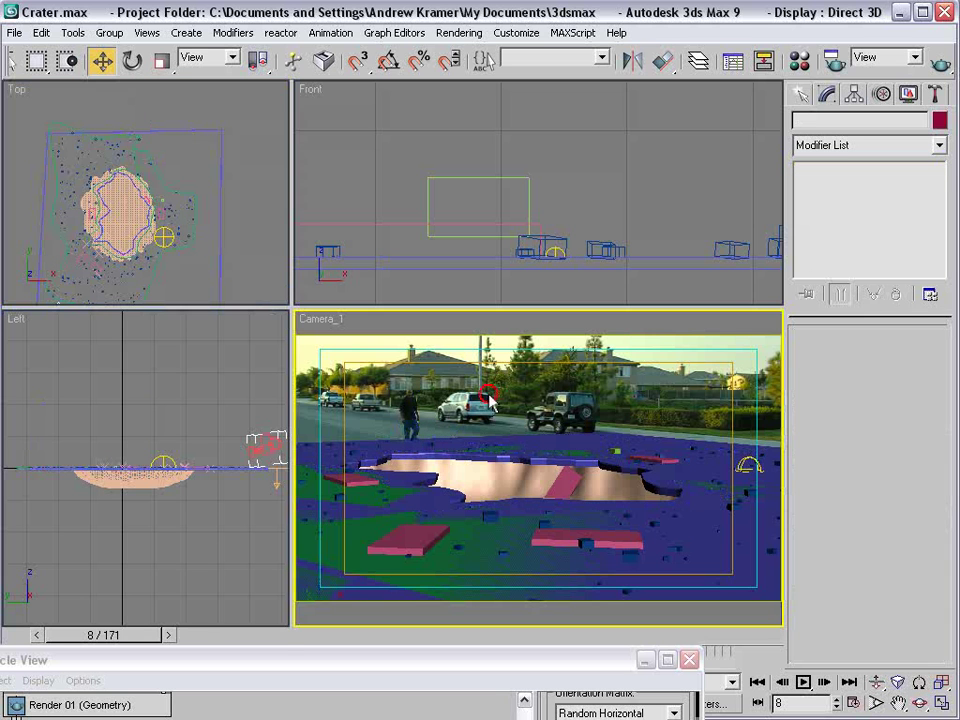
- Hide the outline mesh Line03 that surrounds the crater
middle_click_drag(143, 257, 215, 152)
left_click(137, 145)
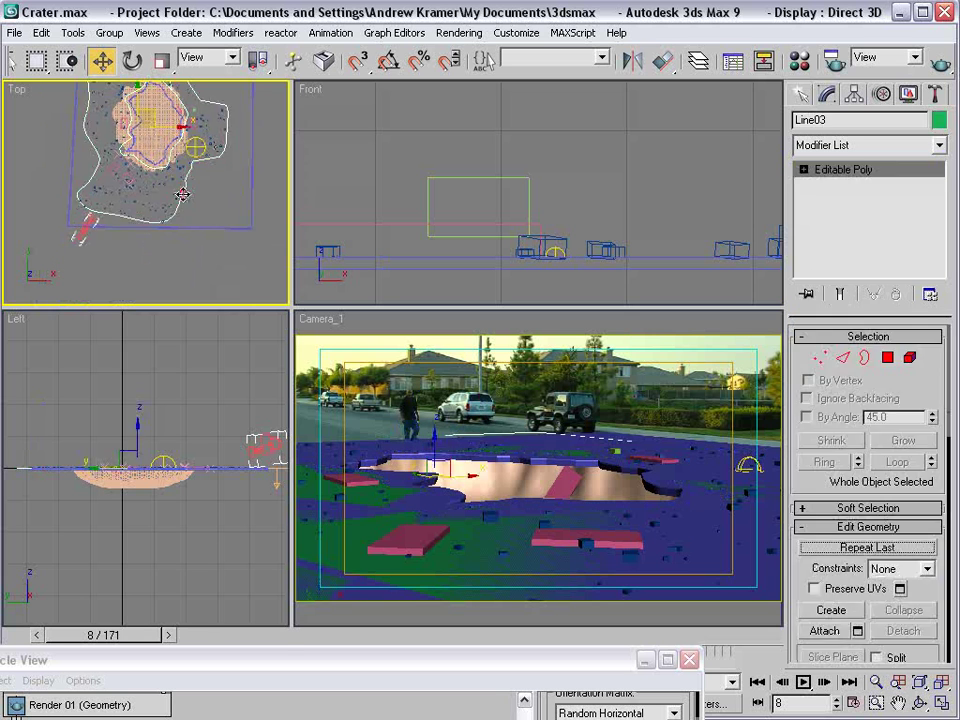
right_click(138, 150)
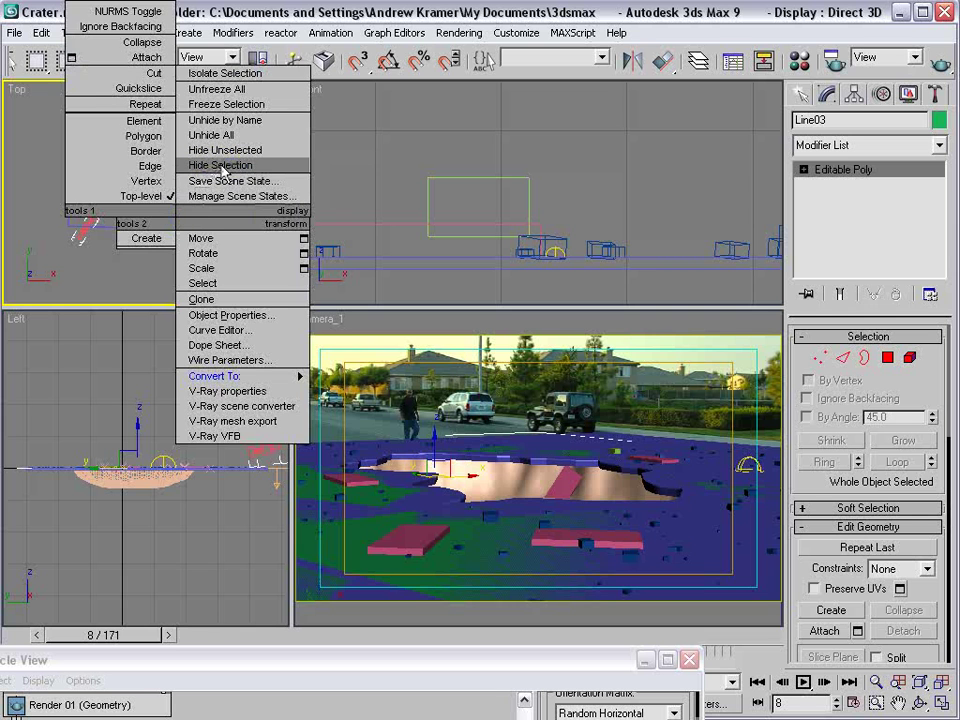
left_click(264, 166)
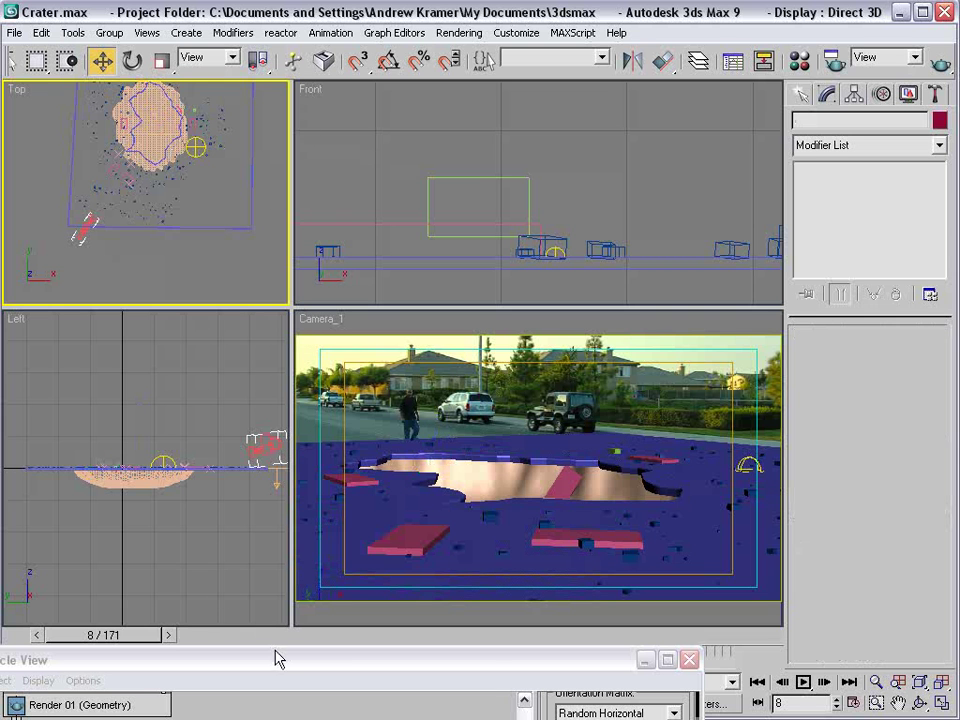
- Raise the Birth operator's particle amount to 1841 and close Particle View
left_click_drag(535, 663, 548, 196)
left_click_drag(375, 195, 357, 359)
left_click(210, 489)
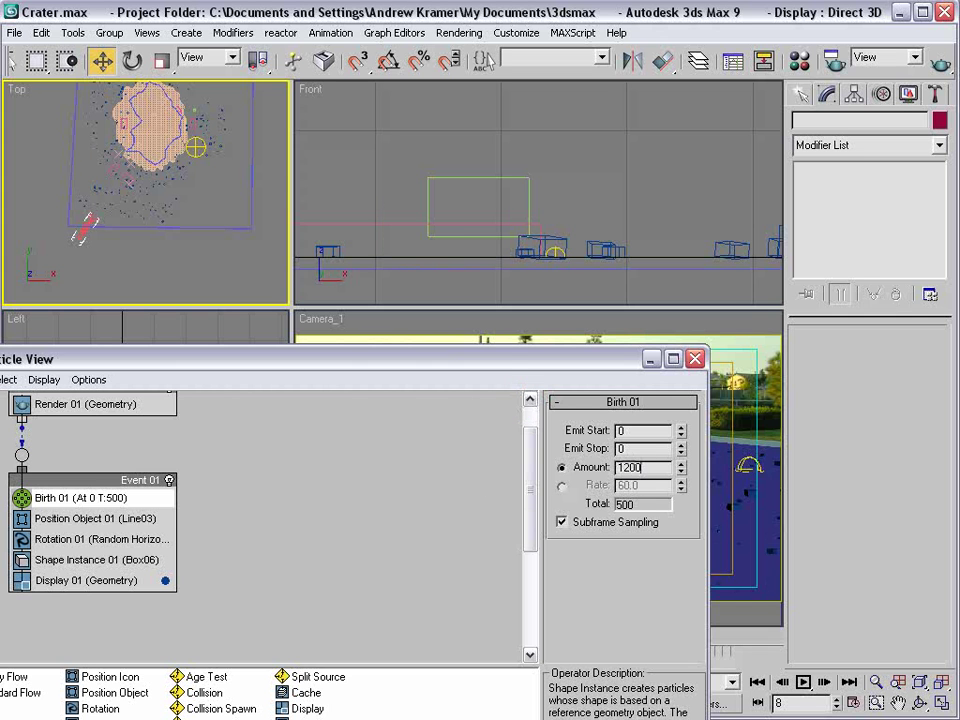
key("Return")
left_click_drag(505, 366, 456, 530)
left_click_drag(632, 631, 609, 36)
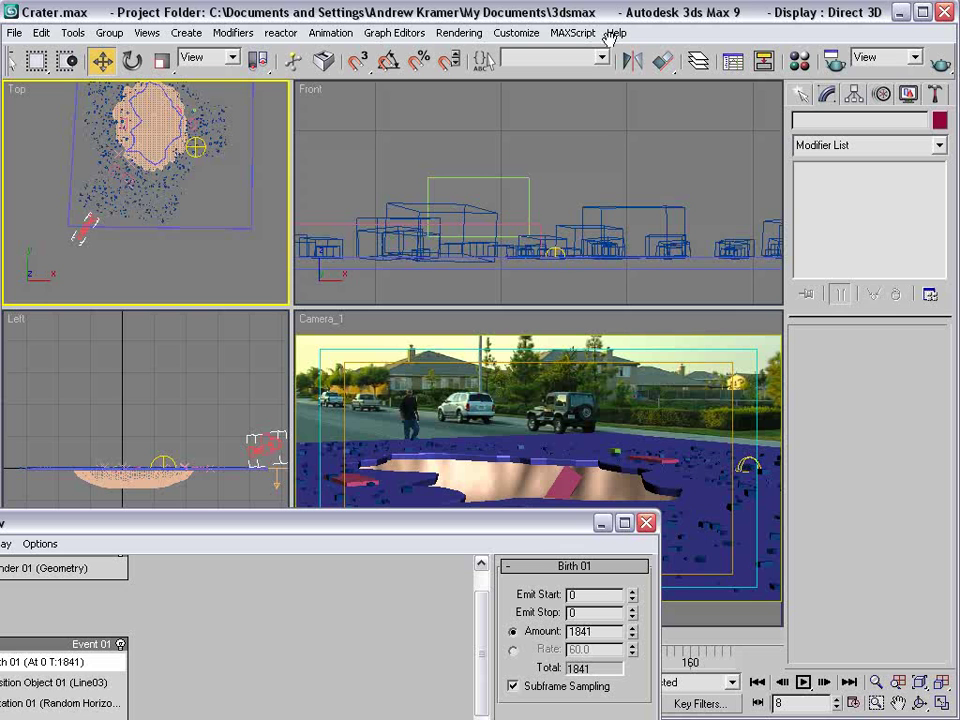
left_click(647, 523)
- Go to frame 0 and check the debris in an enlarged camera view before restoring the four-view layout
left_click(378, 362)
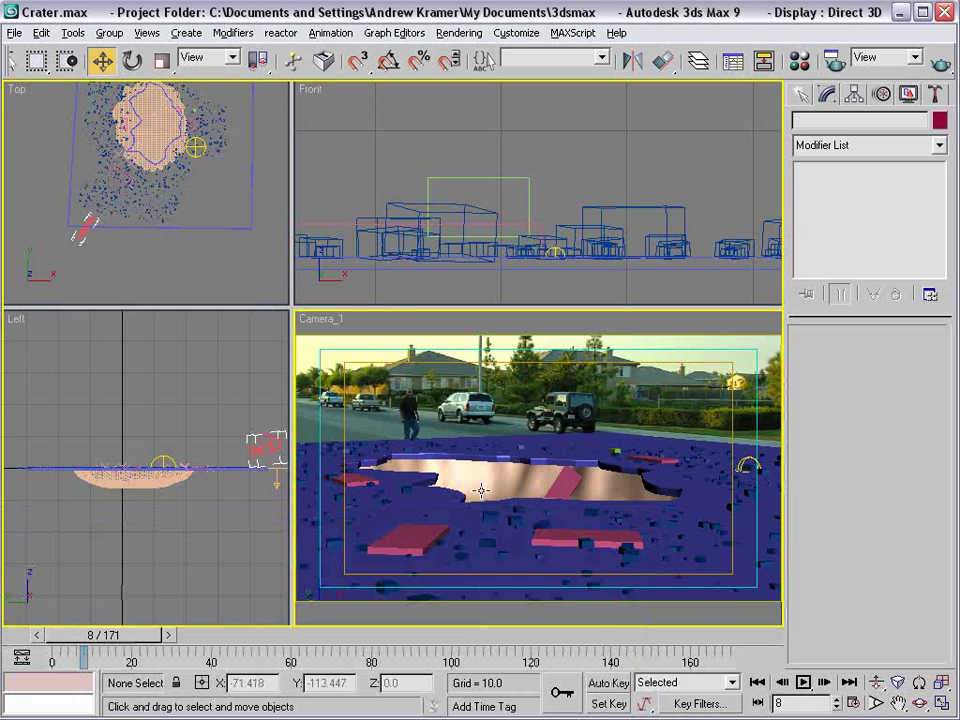
key("alt+w")
left_click_drag(92, 625, 58, 633)
key("w")
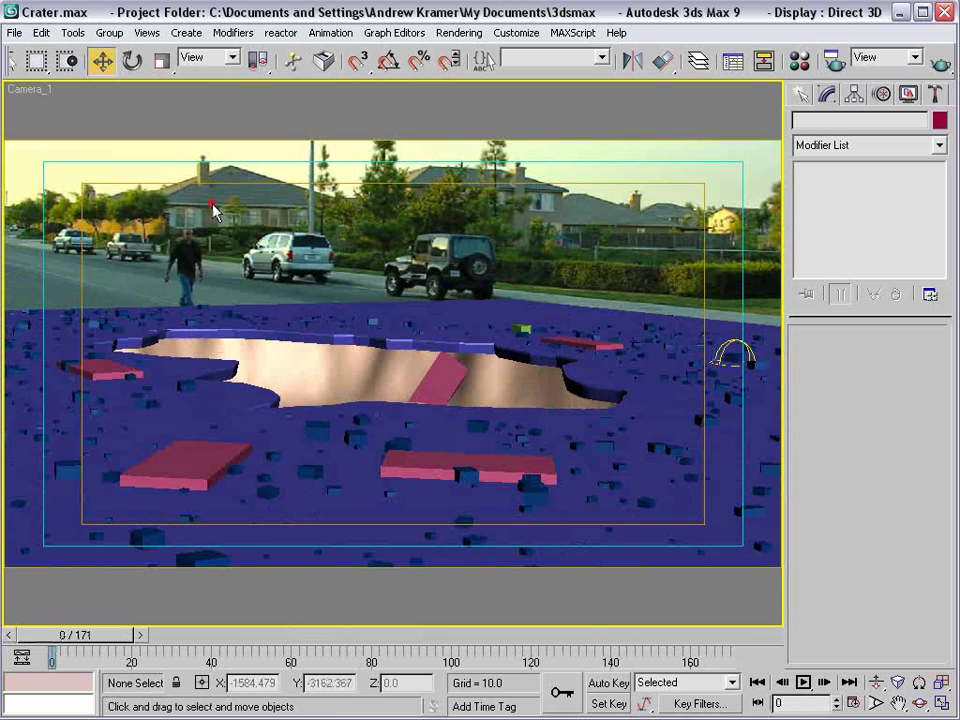
key("alt+w")
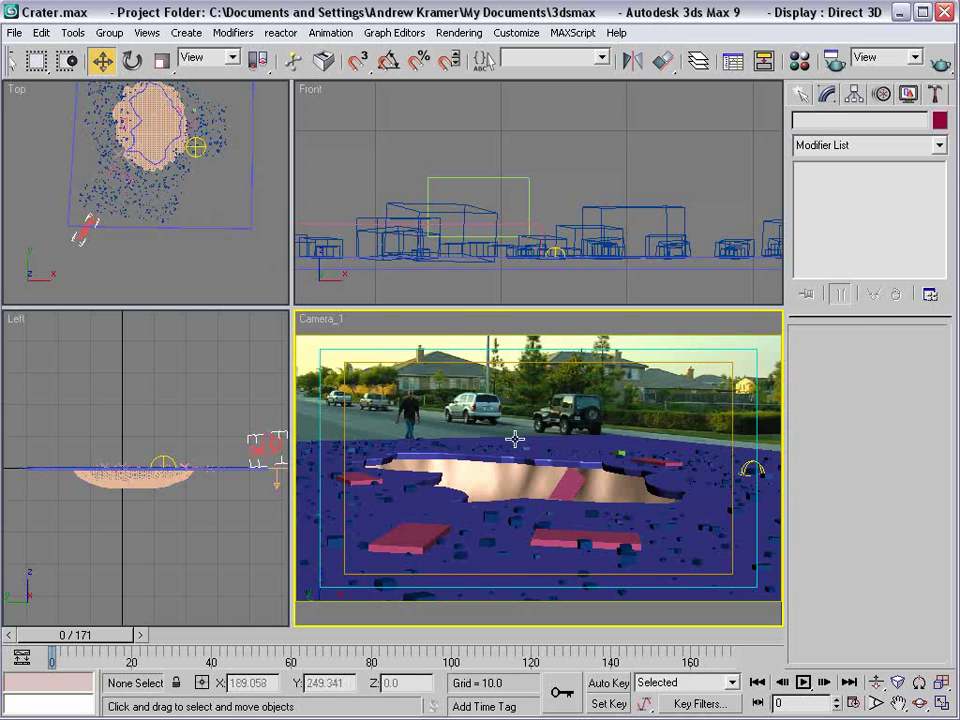
- Convert the beveled street surface, Line02, to an Editable Poly
left_click(572, 438)
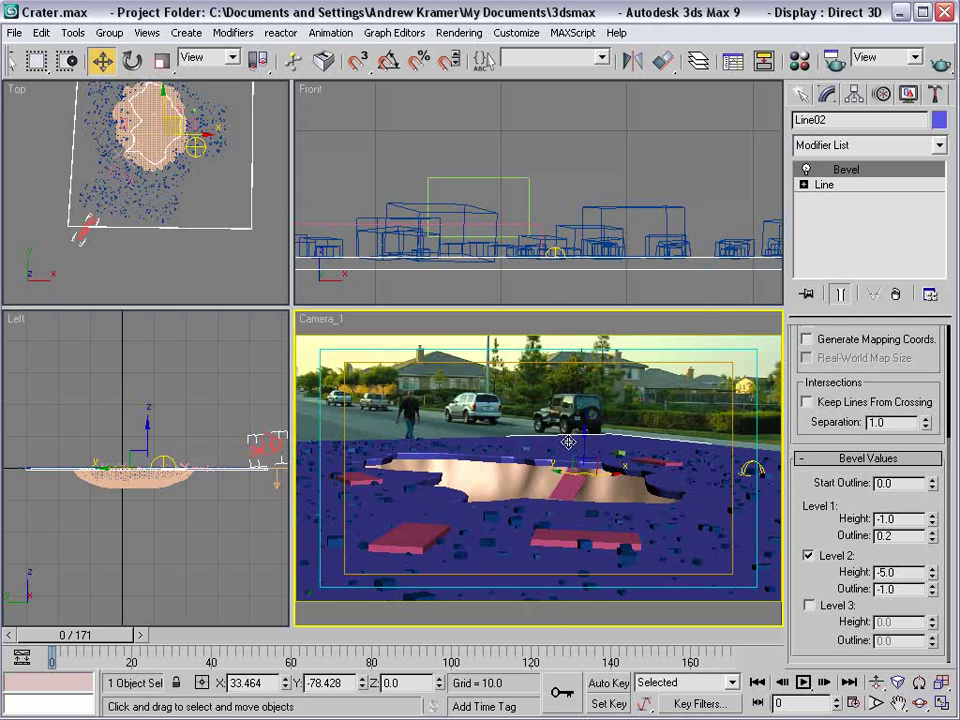
right_click(568, 441)
mouse_move(590, 596)
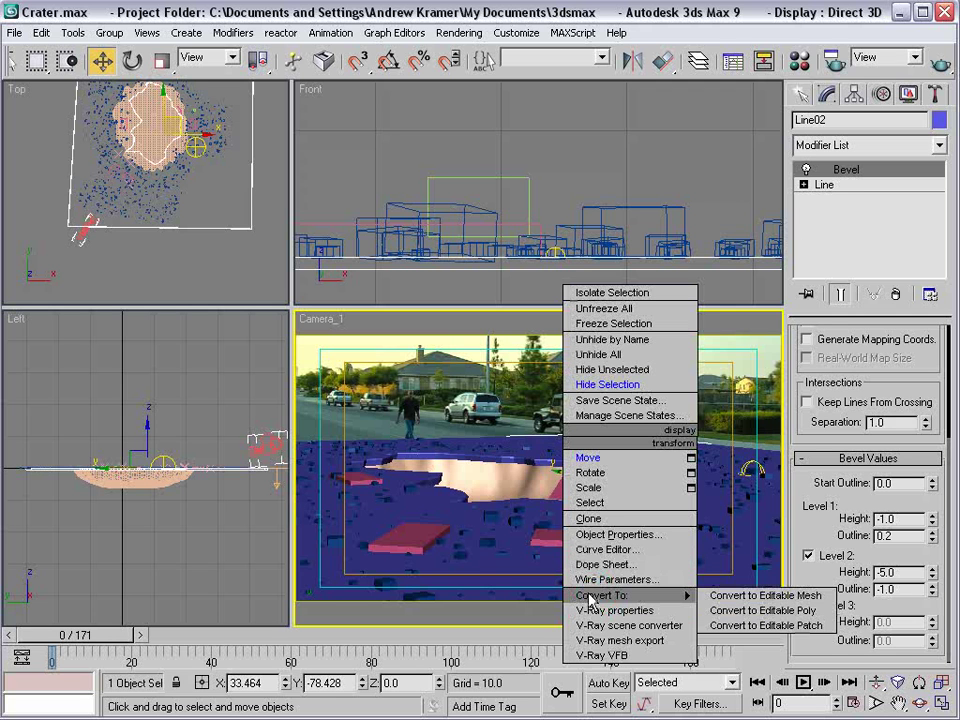
left_click(722, 610)
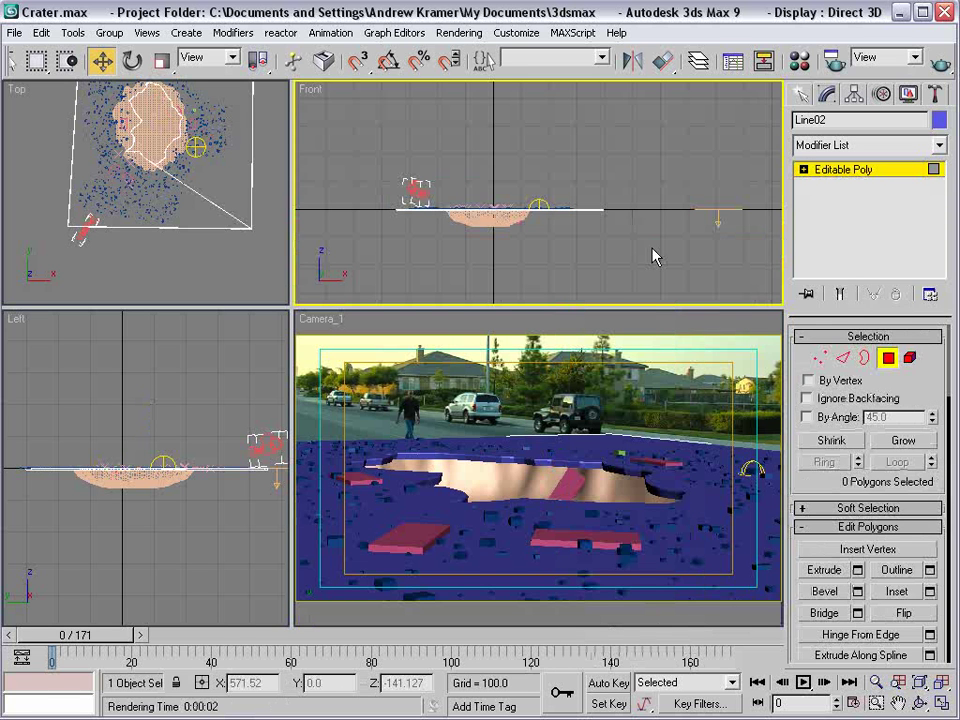
- Select all polygons of the street mesh Line02 and set their material ID to 2
left_click_drag(367, 175, 651, 247)
right_click(193, 208)
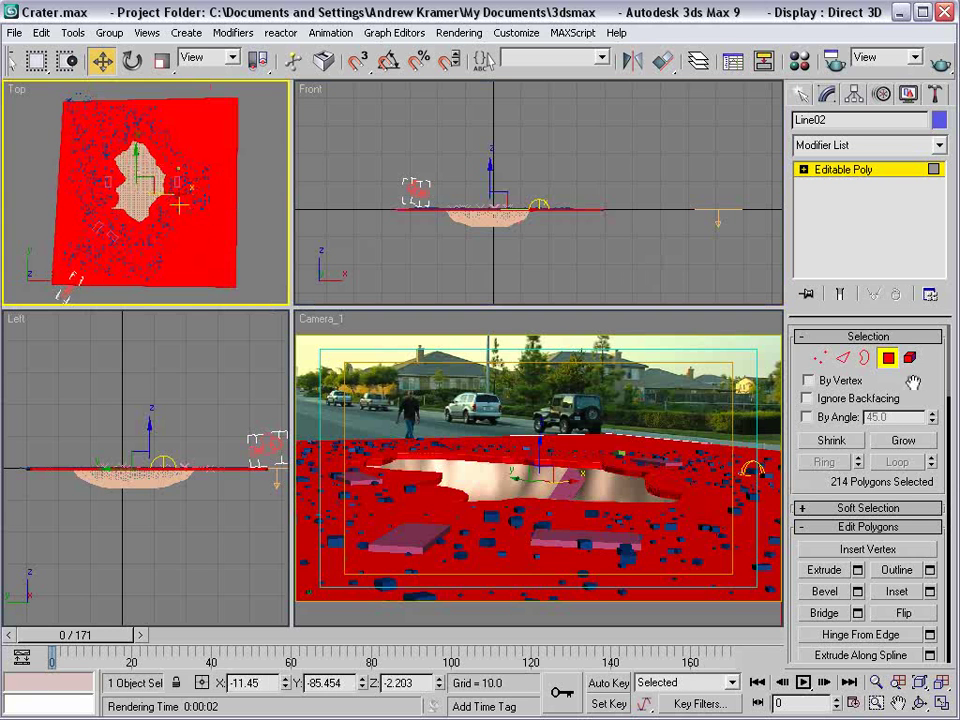
scroll(915, 390, "down", 10)
scroll(905, 550, "down", 10)
scroll(905, 555, "up", 1)
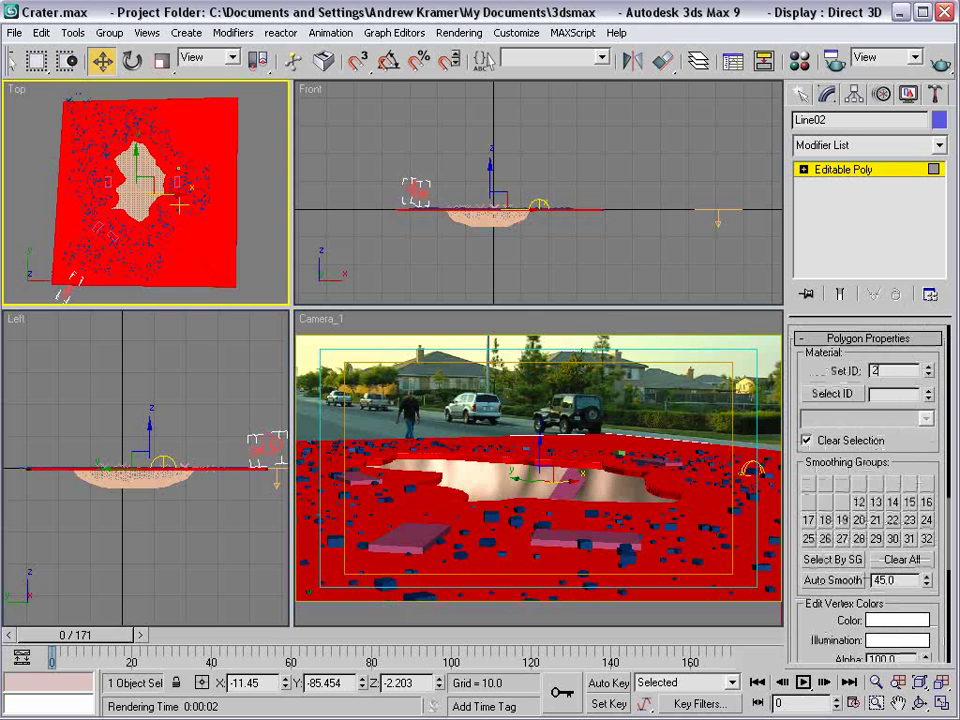
- Set the material ID of the street mesh's top polygon, leave polygon editing and deselect the mesh
left_click(576, 438)
left_click(577, 434)
key("ctrl+a")
double_click(904, 371)
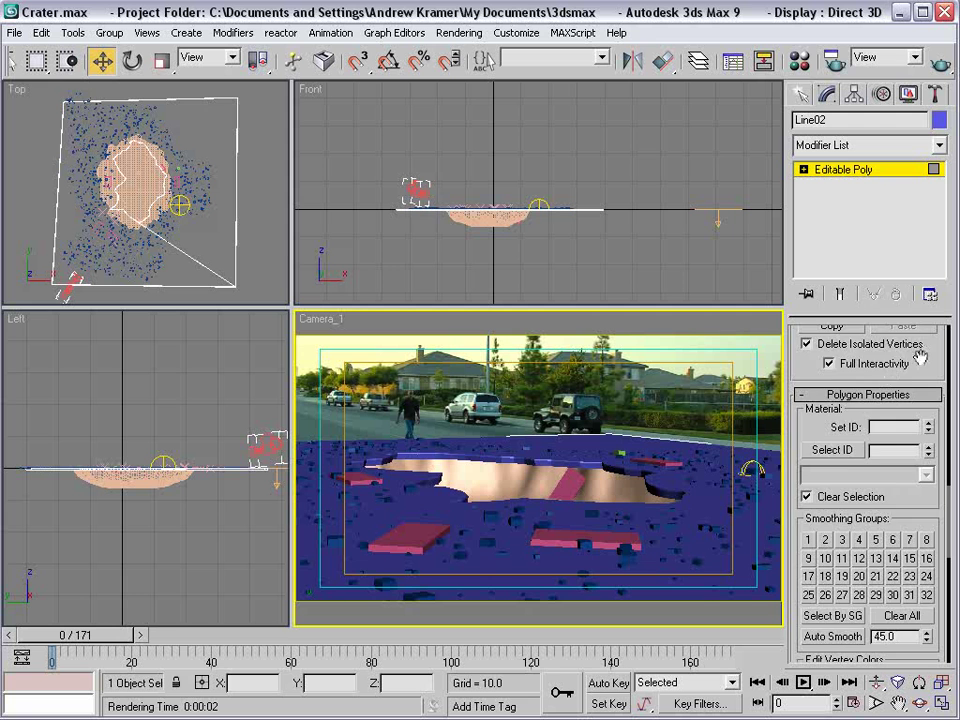
left_click_drag(921, 356, 918, 565)
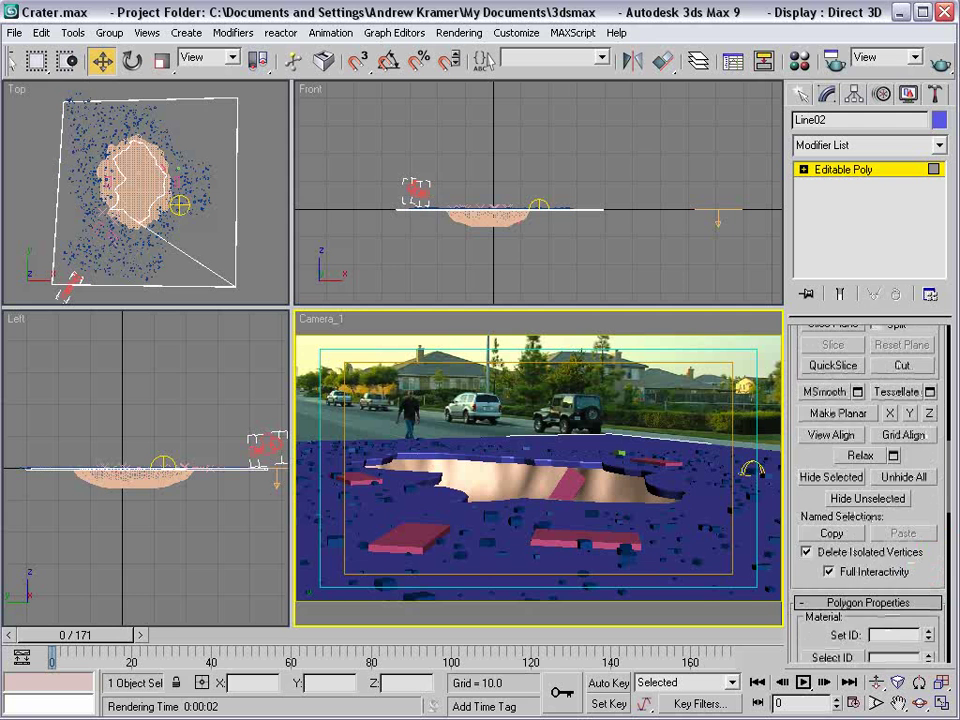
left_click_drag(955, 505, 949, 354)
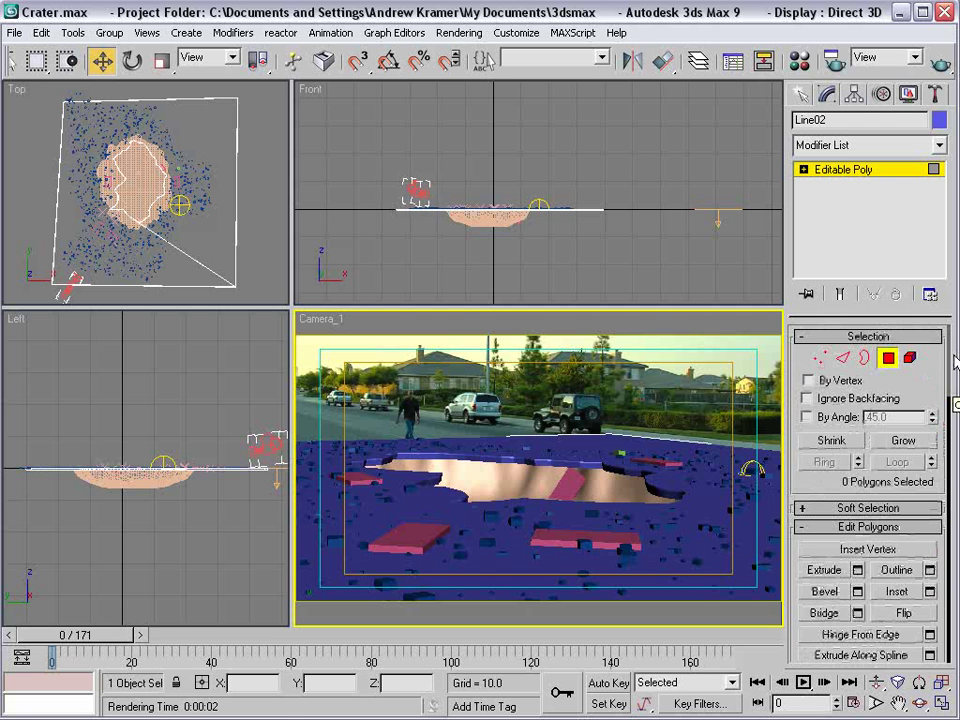
left_click(888, 359)
left_click(521, 388)
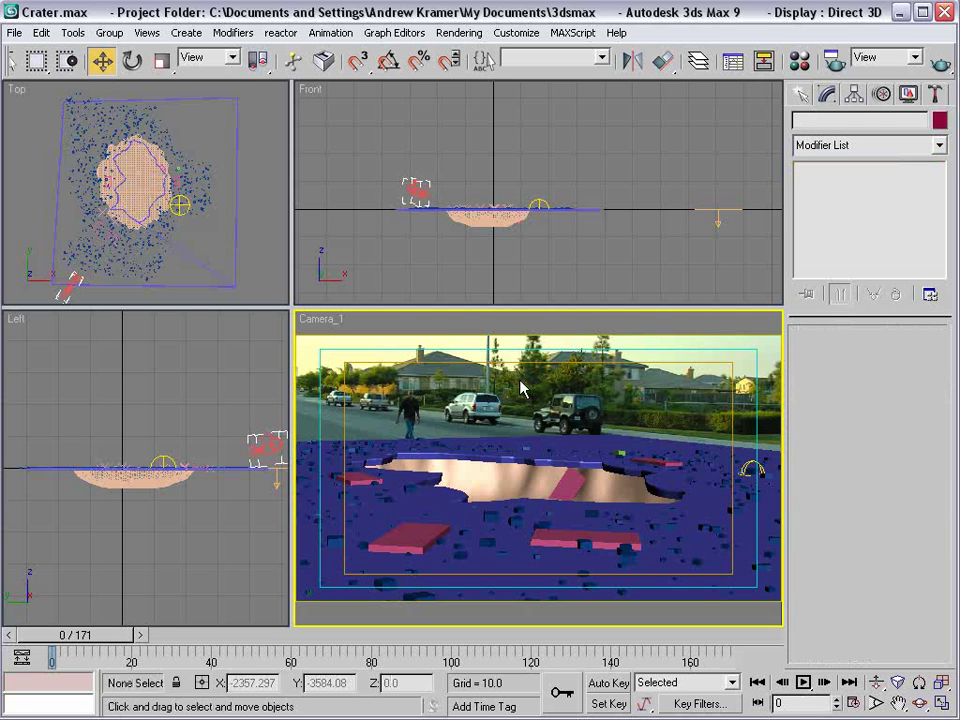
- Open the Material Editor and change the 02 - Default material to Multi/Sub-Object, discarding the old material
left_click(459, 32)
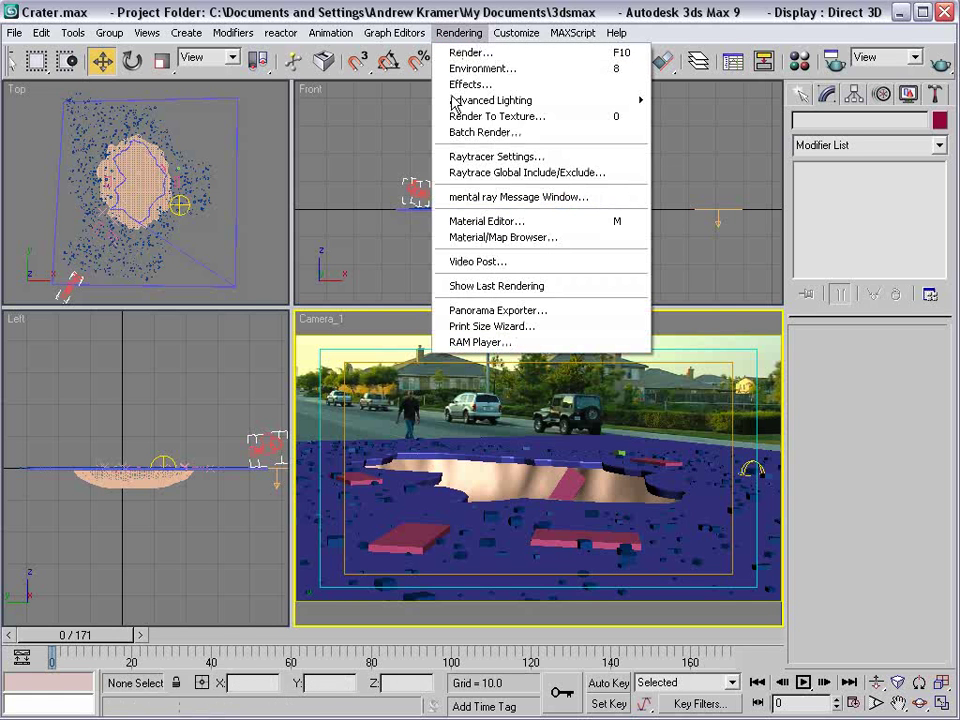
left_click(476, 221)
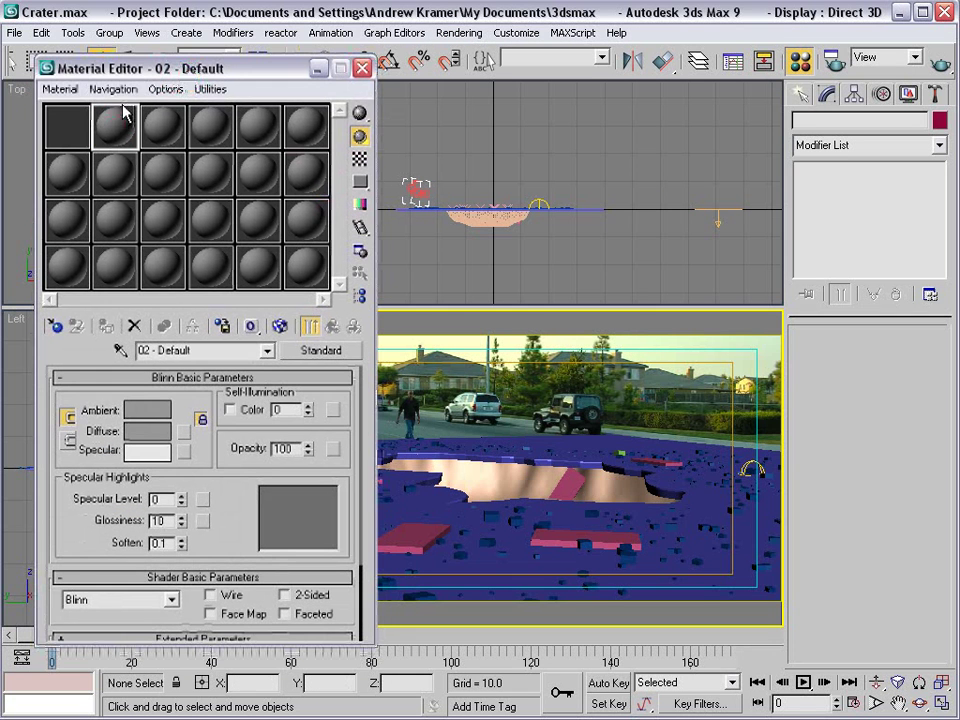
left_click(320, 353)
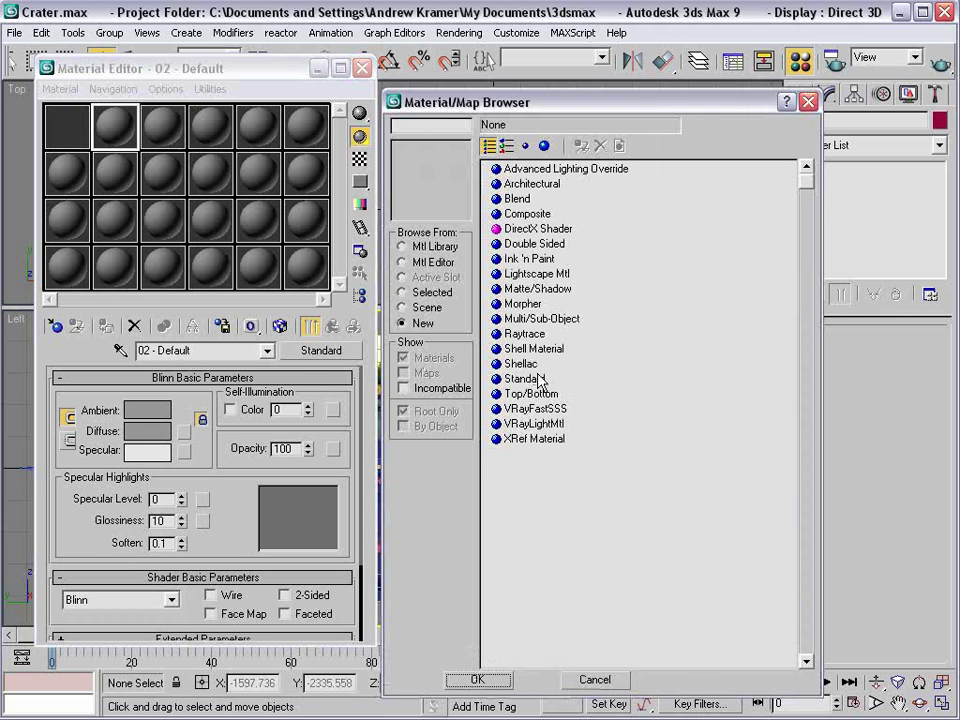
left_click(533, 320)
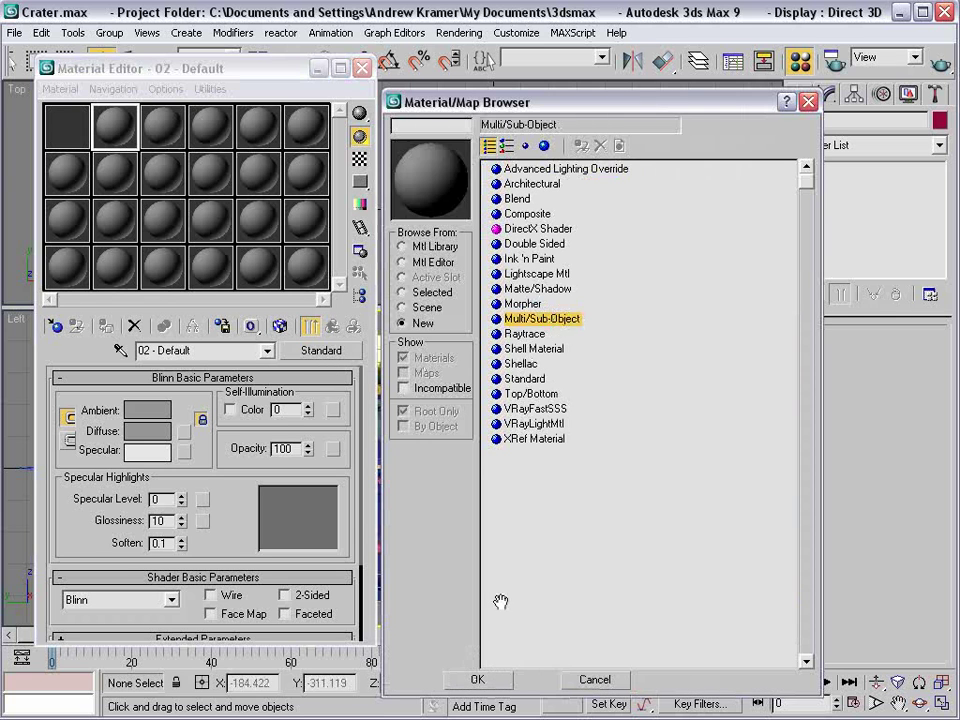
left_click(478, 680)
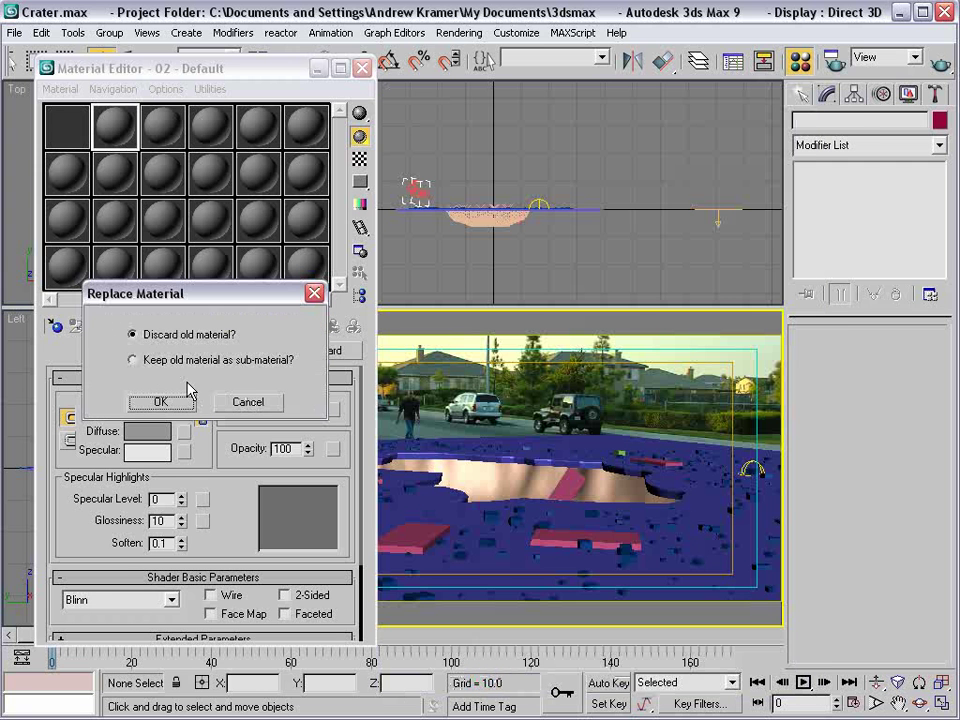
left_click(157, 401)
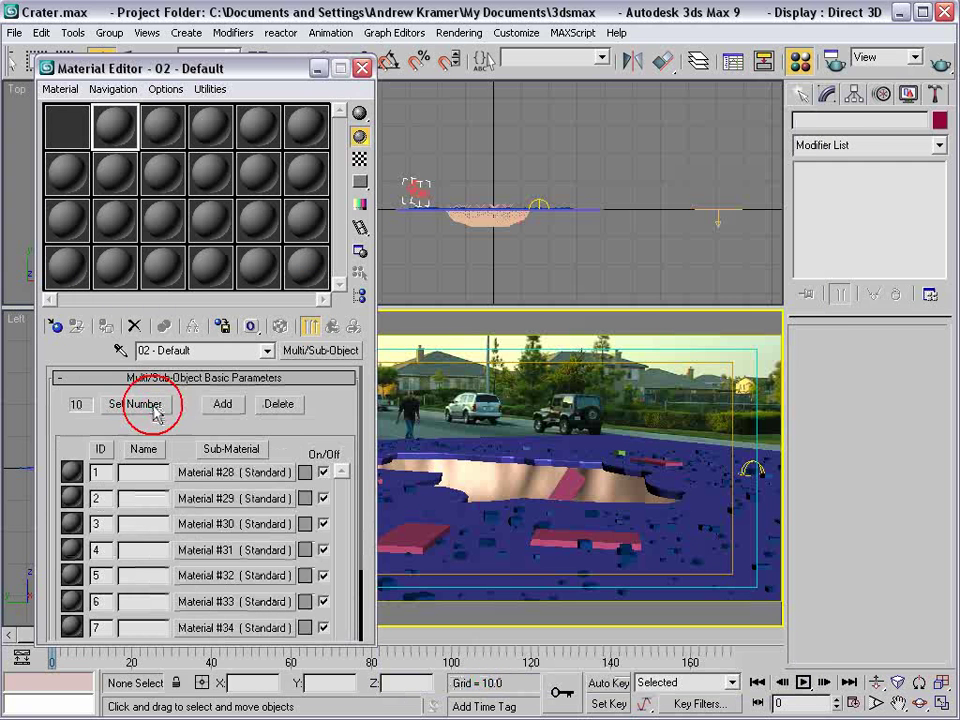
- Set the 03 - Default material's ambient and diffuse colour to a saturated red
left_click(165, 132)
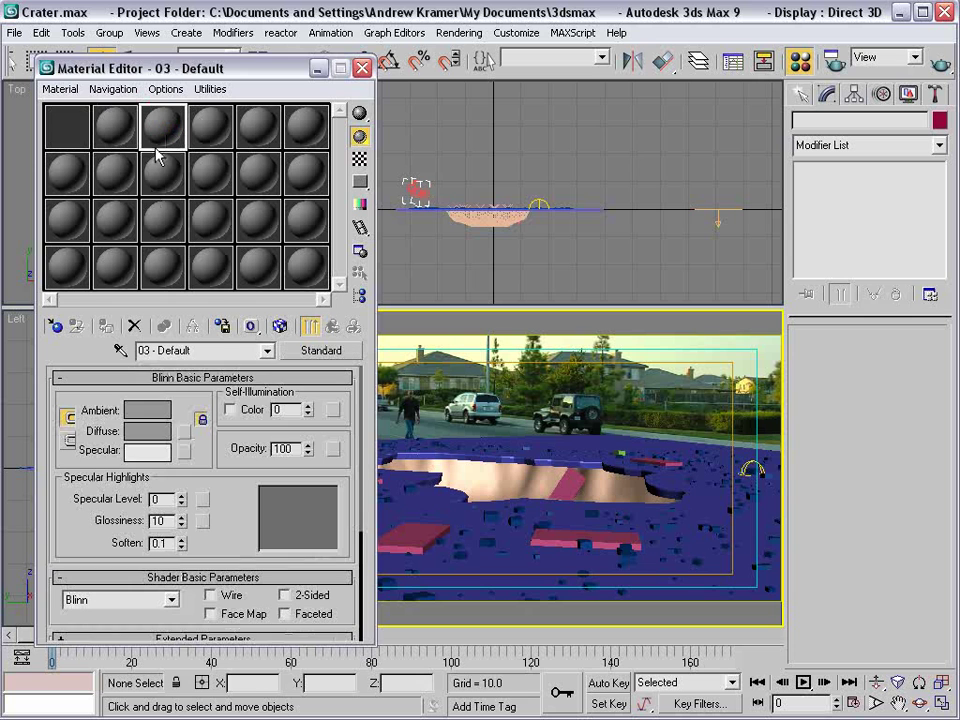
left_click(147, 410)
left_click_drag(389, 149, 379, 147)
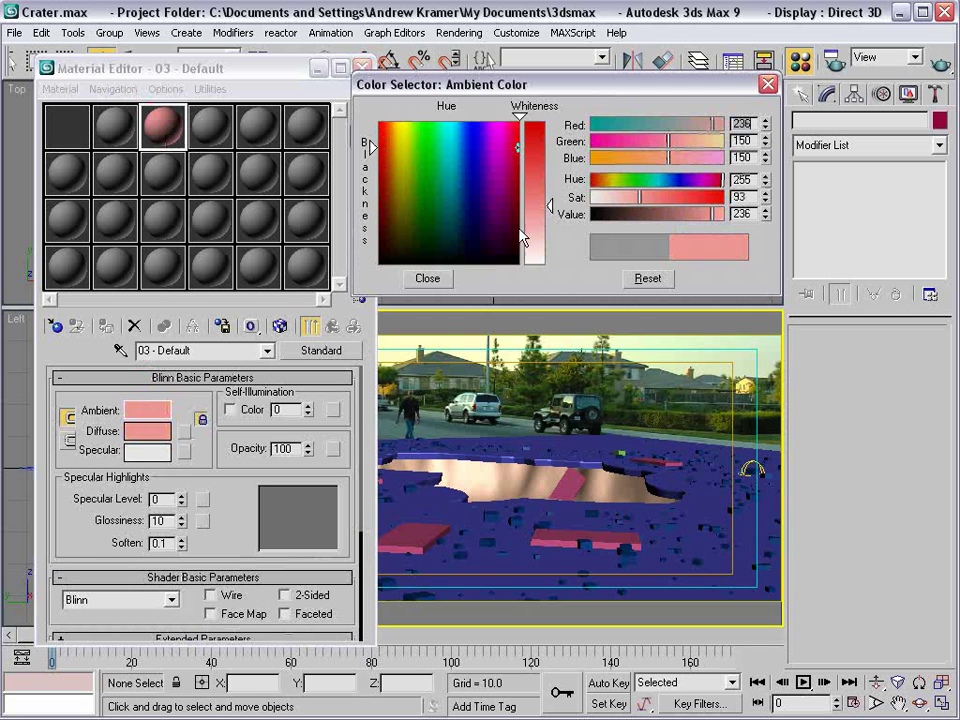
left_click(544, 146)
left_click(425, 277)
- Set the 04 - Default material's ambient and diffuse colour to a saturated green
left_click(206, 128)
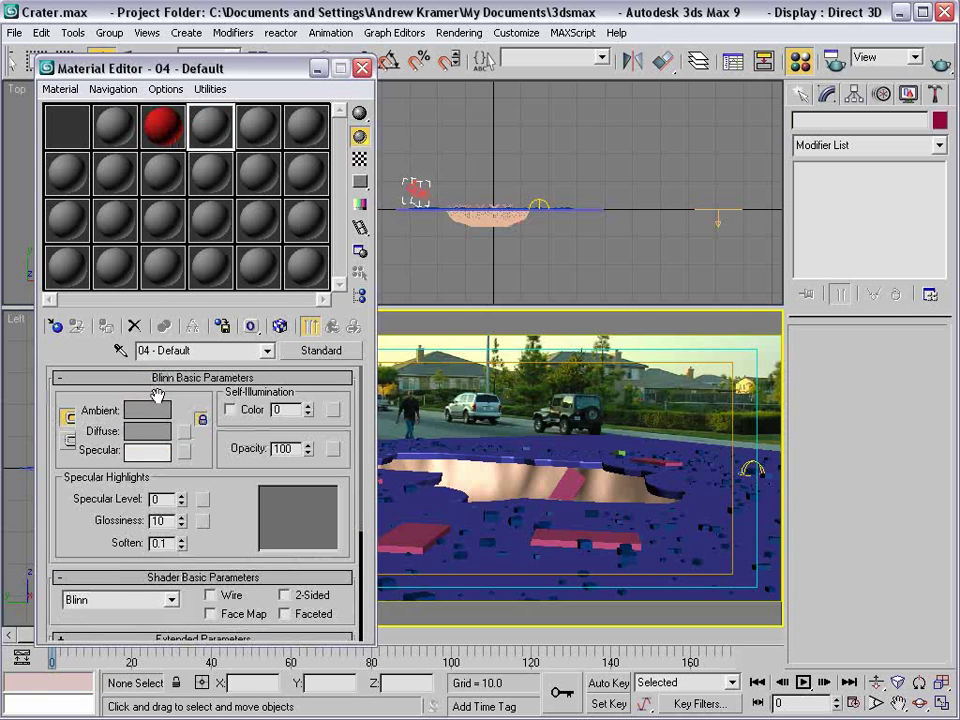
left_click(150, 410)
left_click(421, 141)
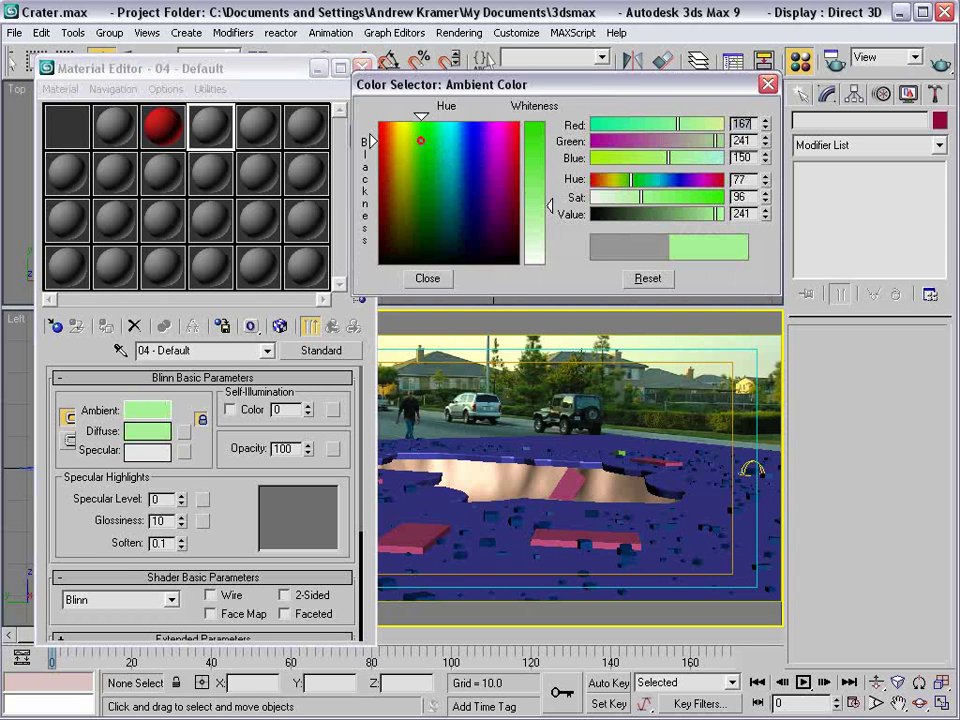
left_click(532, 158)
left_click(414, 281)
left_click(424, 279)
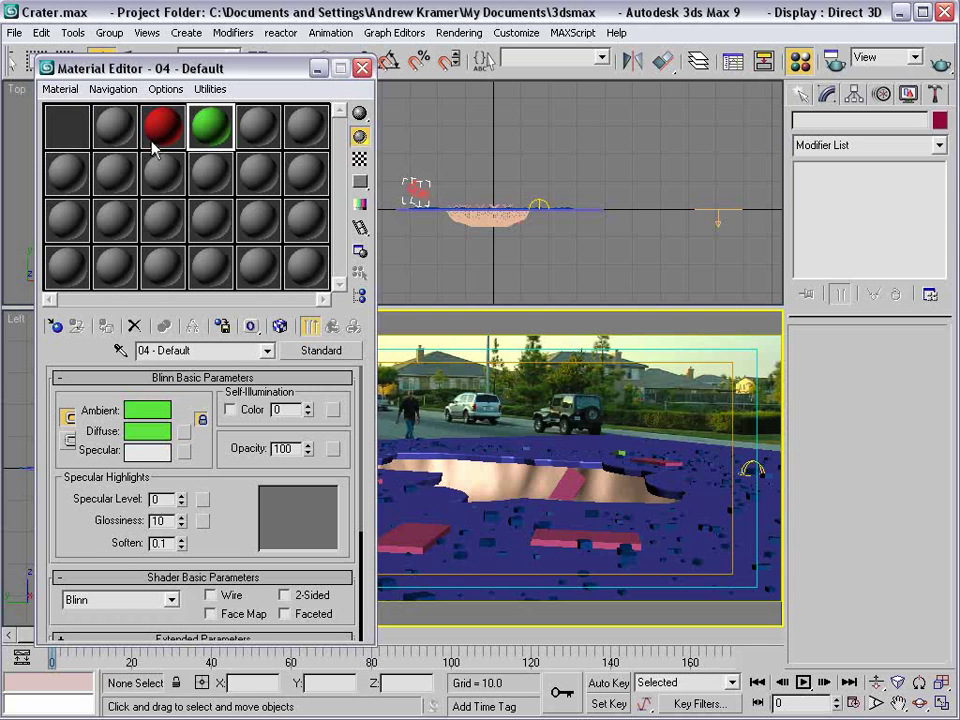
- Rename the 02 - Default Multi/Sub-Object material as ROAD
left_click(105, 132)
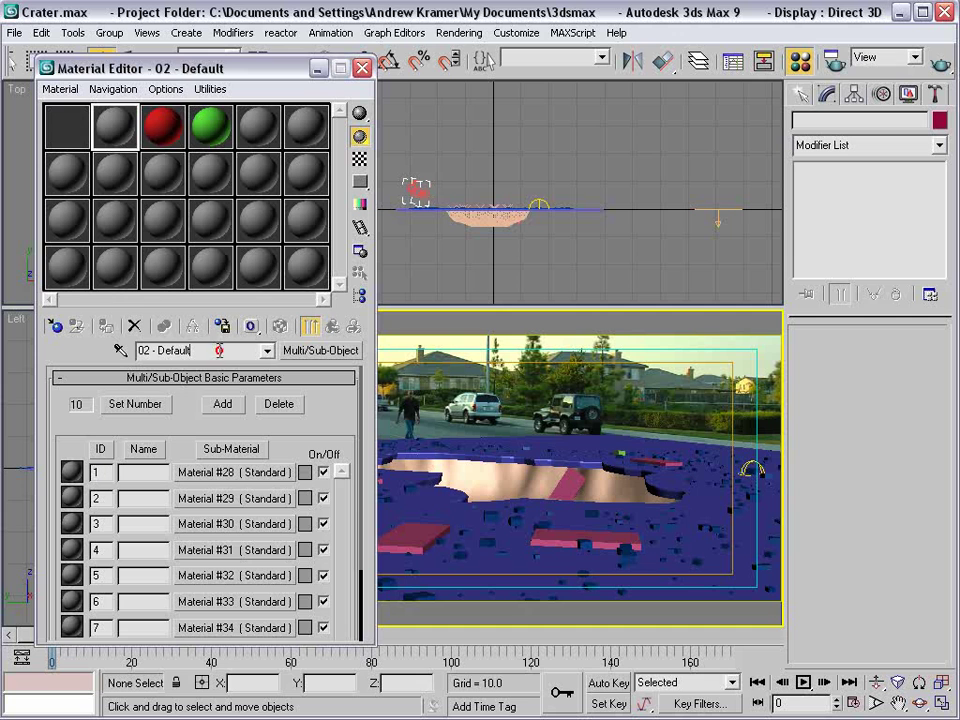
type("ROAD")
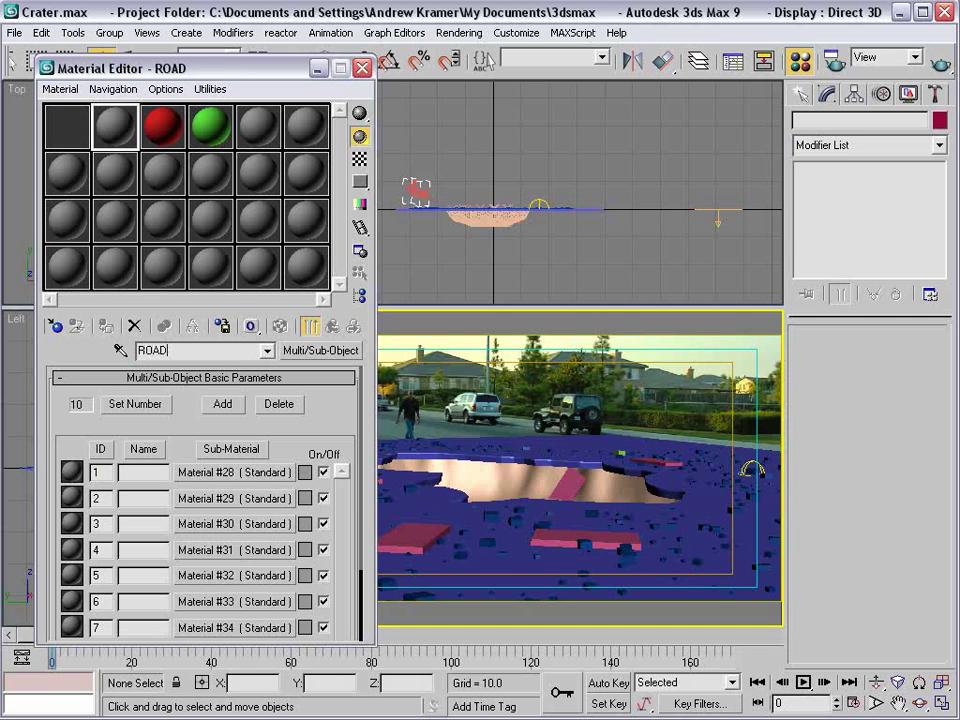
left_click(160, 125)
left_click(122, 125)
- Instance the red and green materials as ROAD's sub-materials 1 and 2, and assign ROAD to the street mesh
left_click_drag(161, 123, 197, 475)
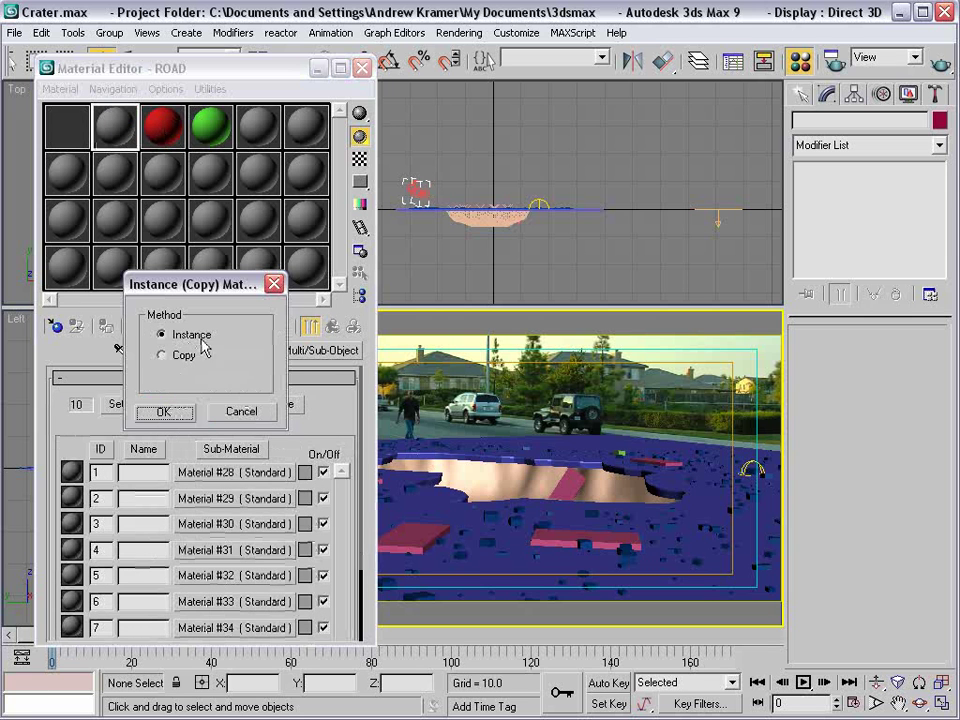
left_click(165, 411)
left_click_drag(207, 145, 242, 506)
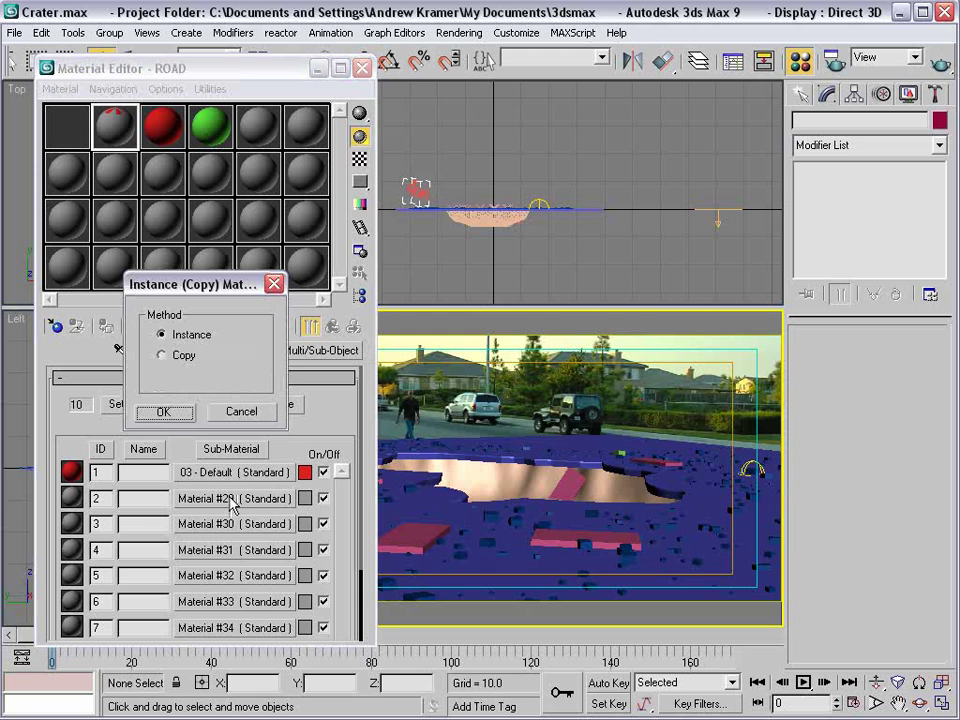
left_click(164, 413)
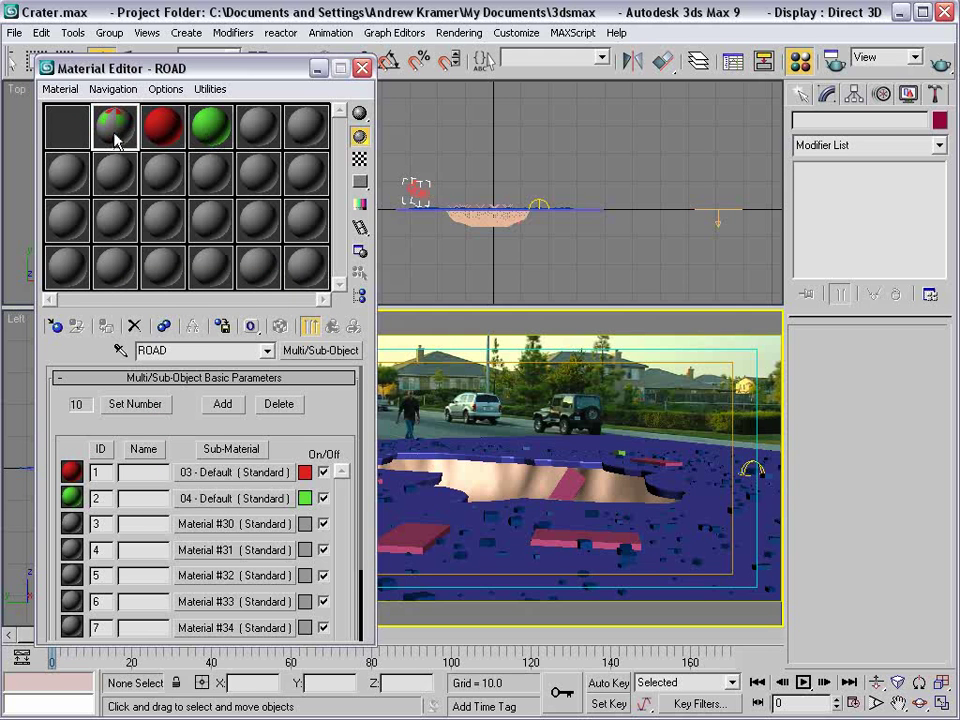
left_click_drag(115, 125, 598, 439)
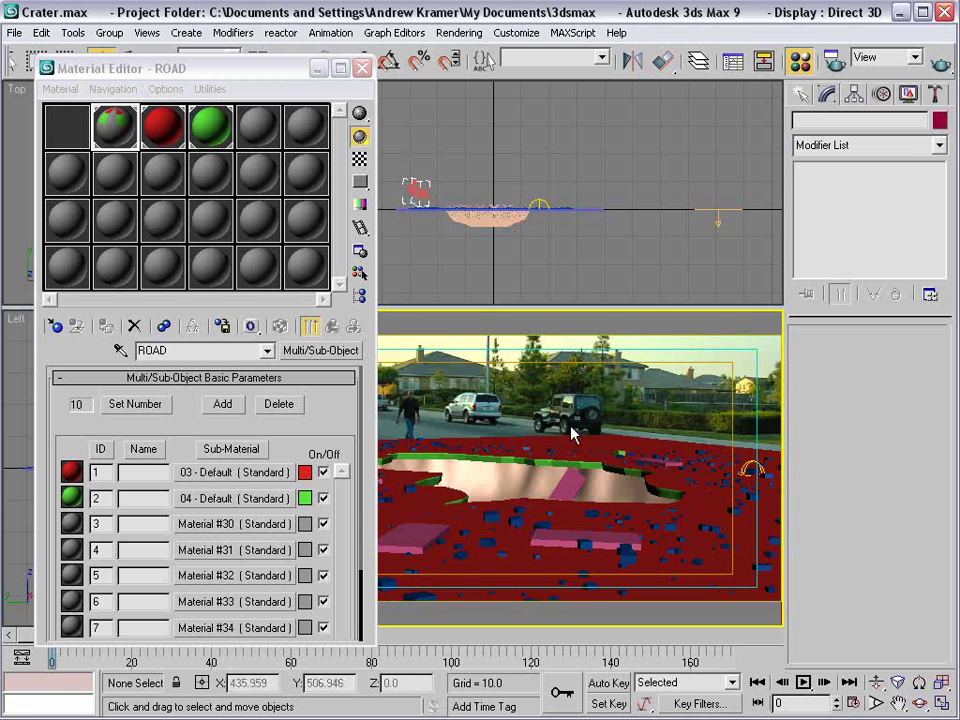
- Hide the small green box Box06 lying on the street behind the crater
left_click(625, 455)
right_click(625, 455)
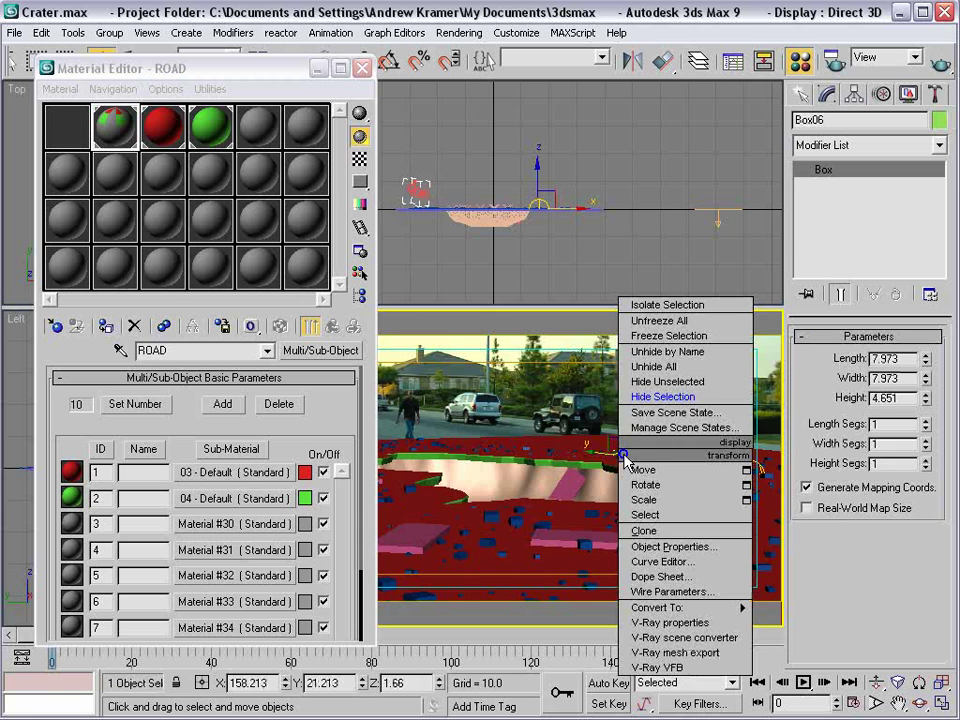
left_click(622, 392)
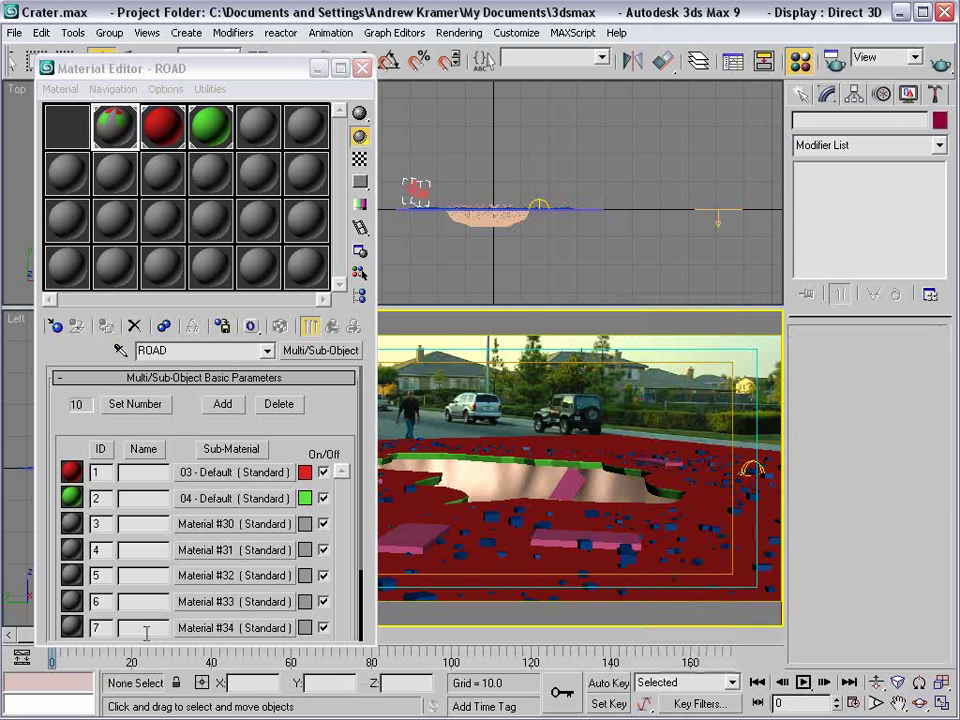
- Switch to the 3D images folder in Windows Explorer and apply dirt repeat.jpg as a texture to the crater plane
left_click_drag(298, 648, 289, 608)
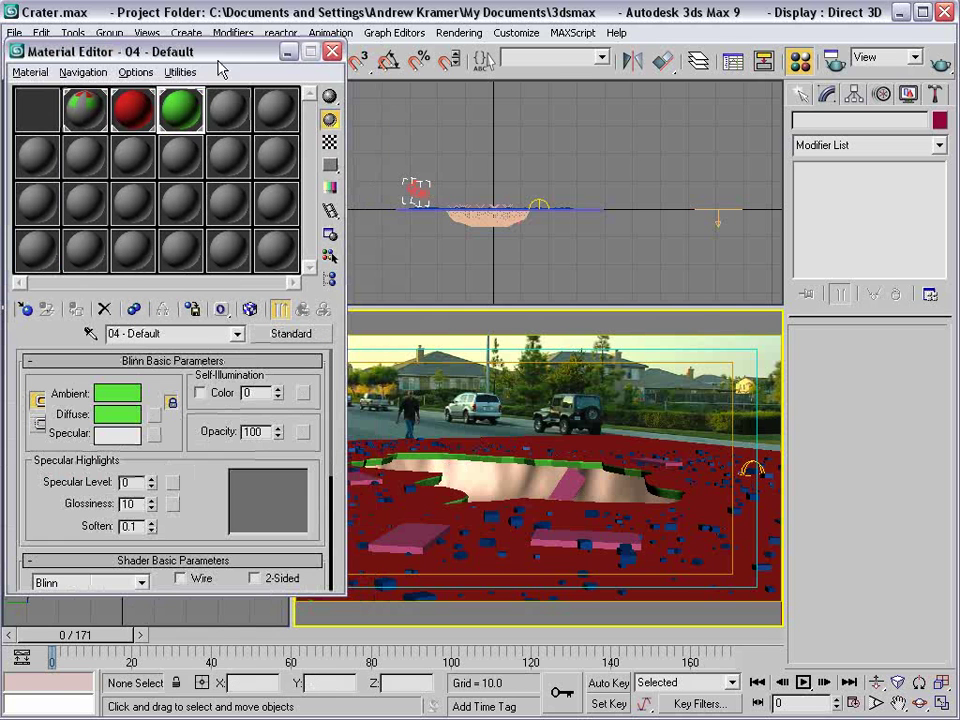
left_click(225, 108)
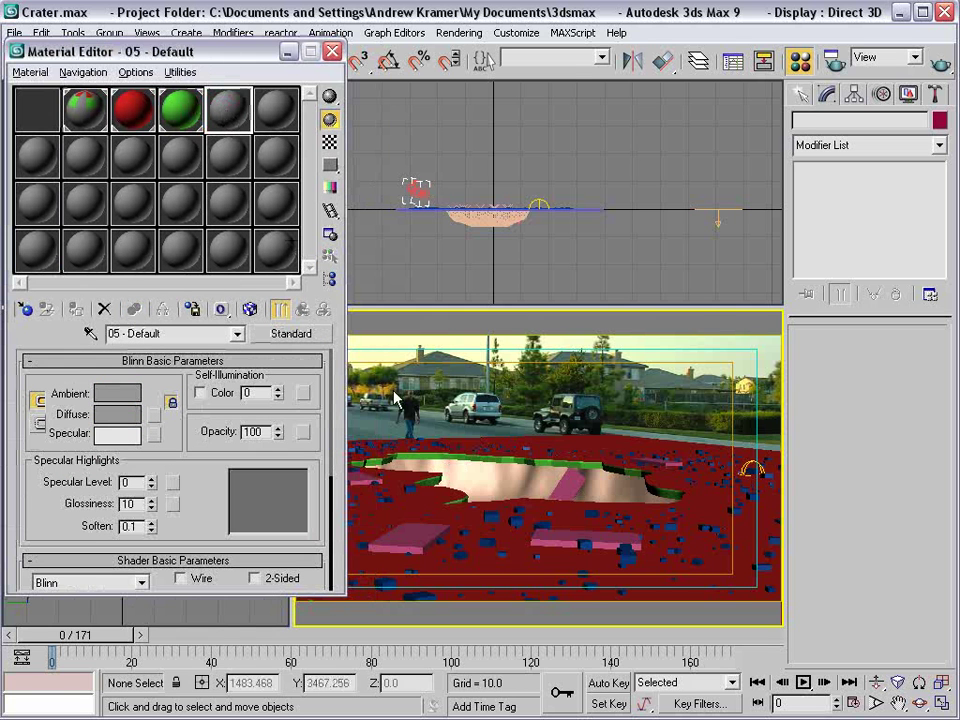
key("alt+Tab")
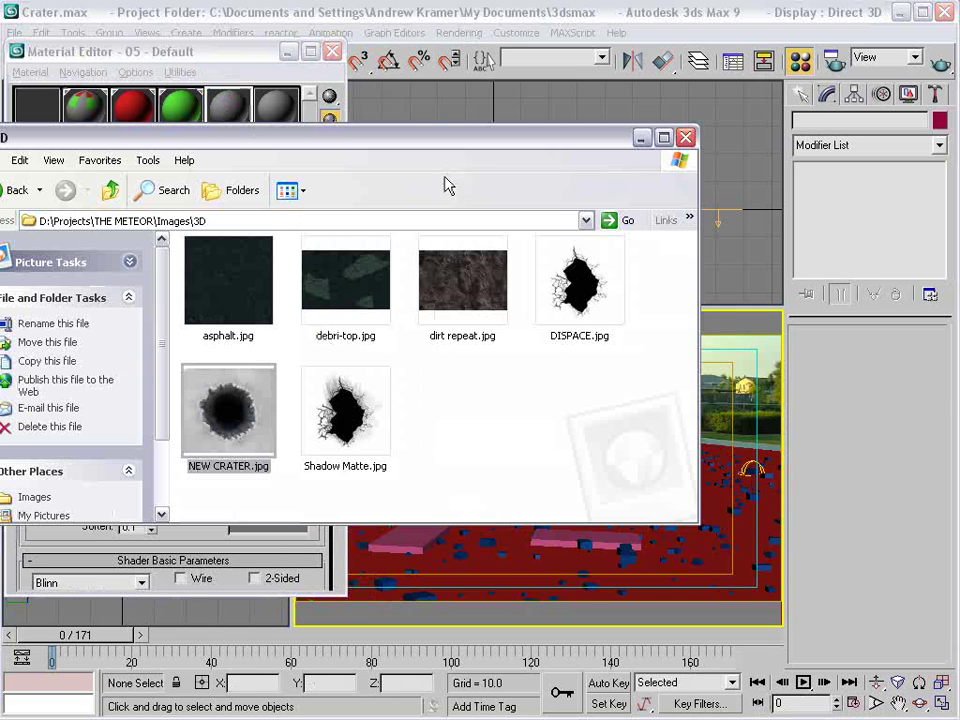
left_click_drag(467, 142, 482, 309)
left_click_drag(478, 432, 506, 476)
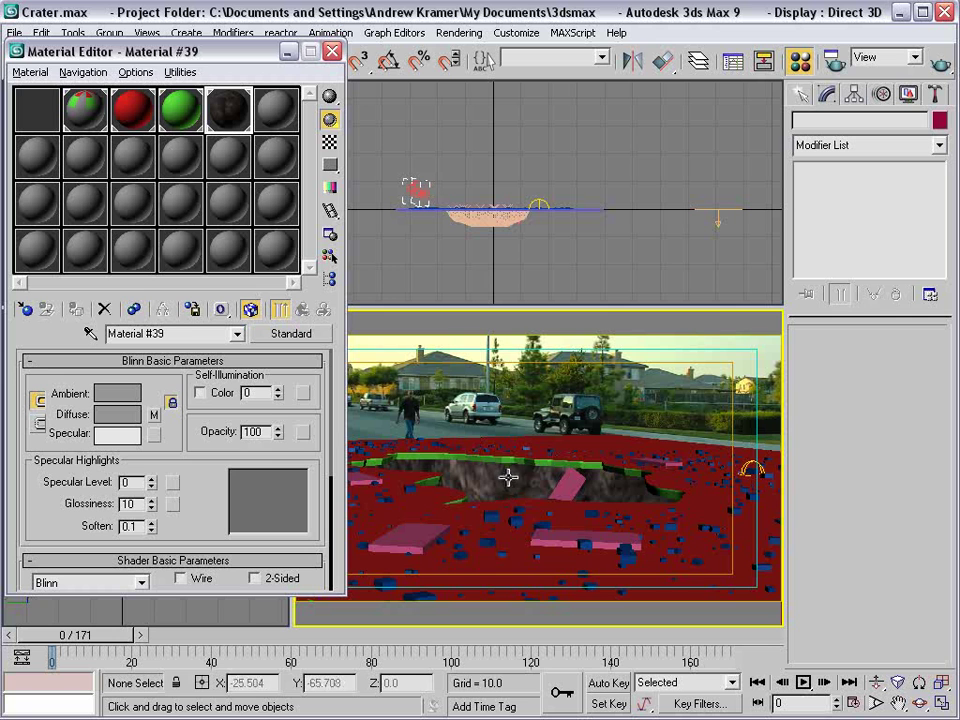
- Add a UVW Mapping modifier to the crater plane Plane01 and set its mapping to Box
left_click(477, 479)
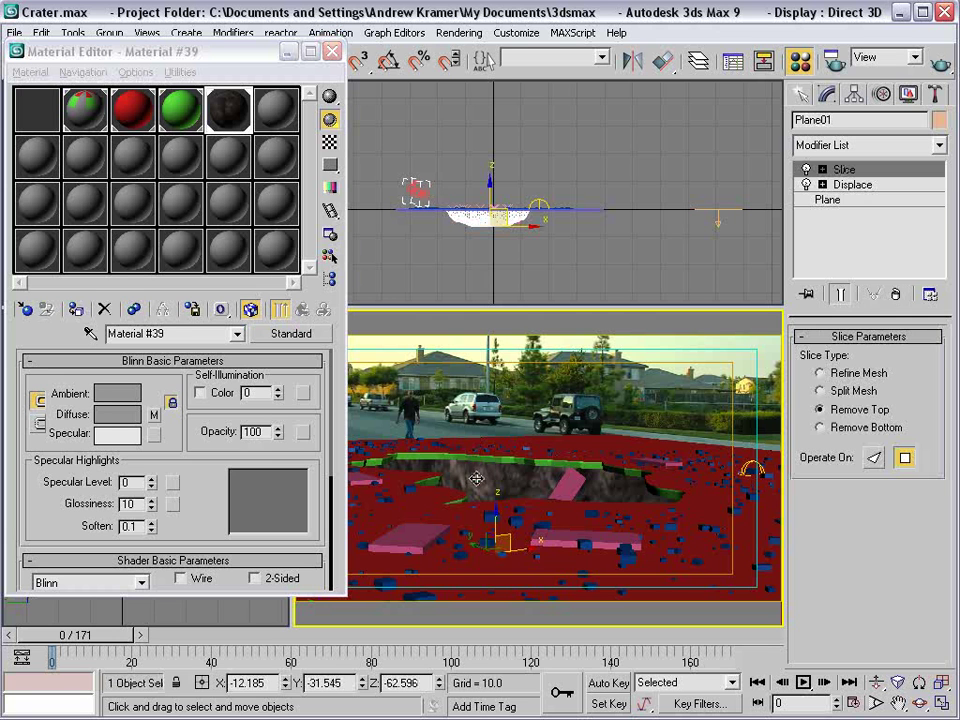
left_click(853, 146)
scroll(866, 373, "down", 2)
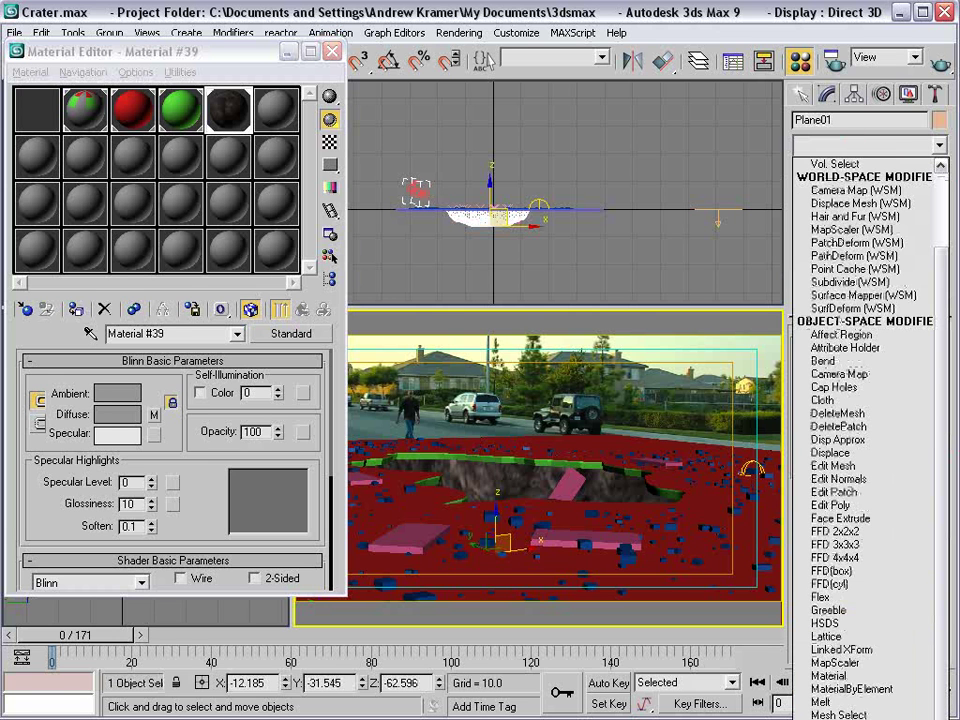
left_click(886, 479)
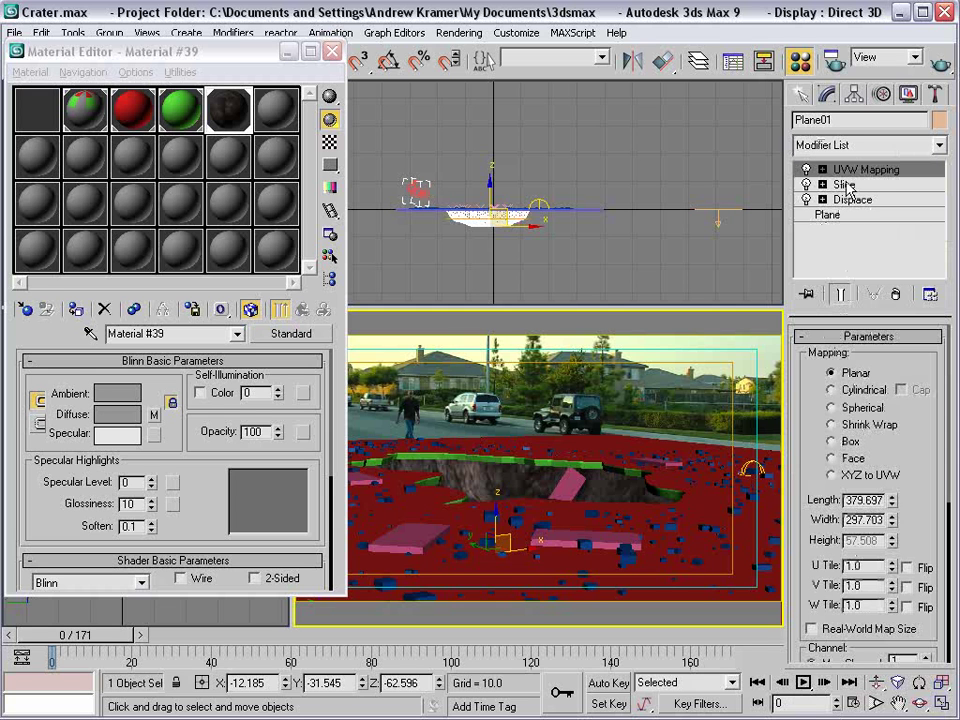
left_click(833, 443)
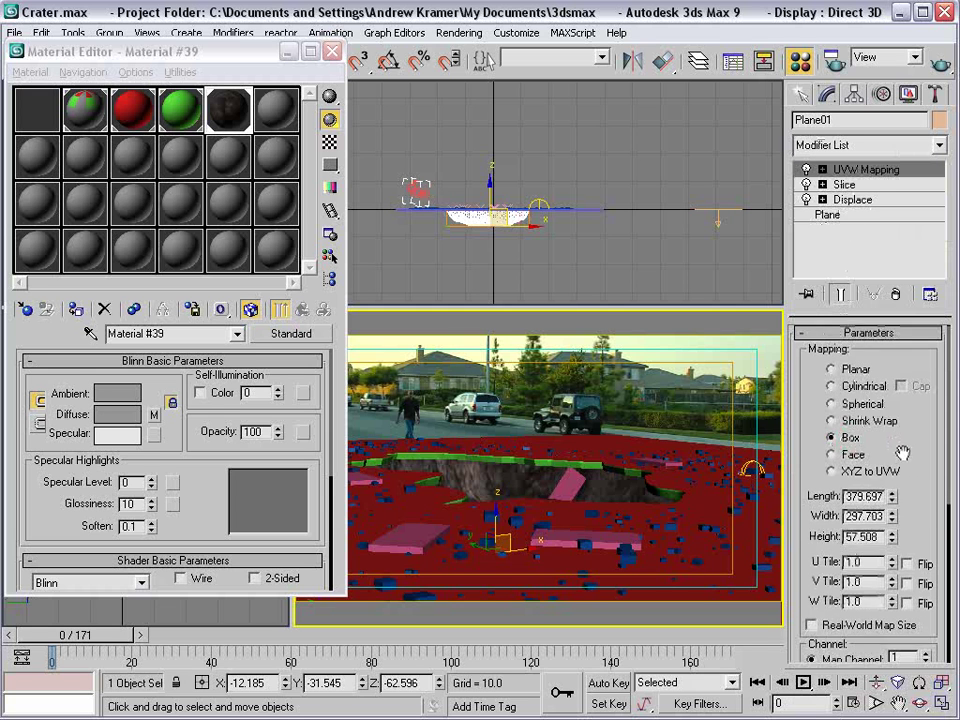
- Set the crater's UVW Mapping length, width and height to 100 each
scroll(903, 452, "down", 2)
double_click(863, 443)
type("100")
key("Tab")
type("100")
key("Tab")
type("100")
key("Return")
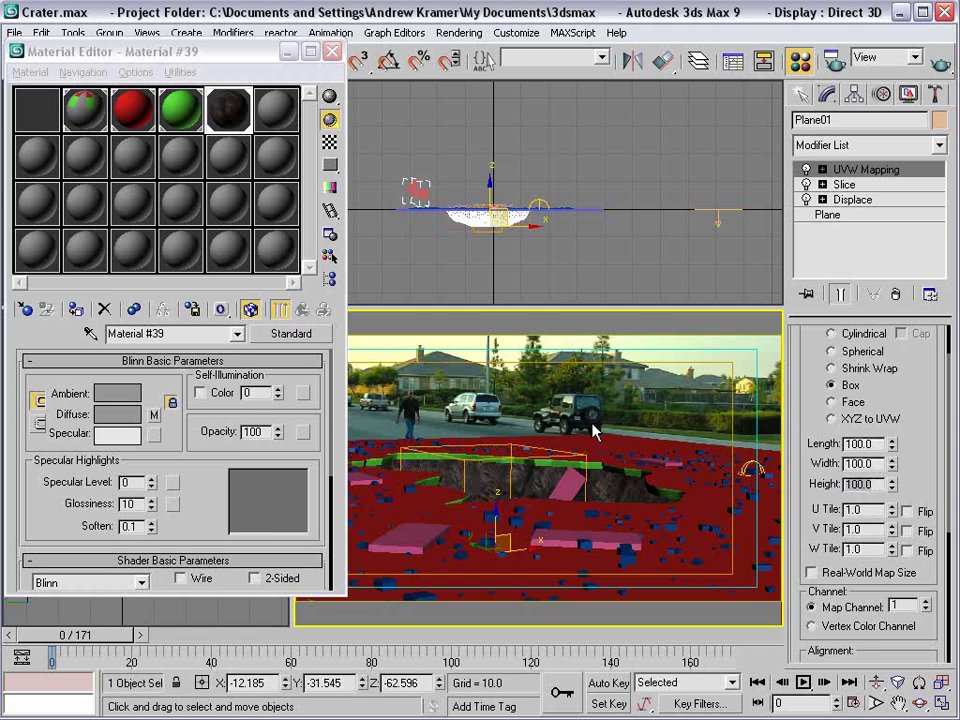
- Deselect the crater plane and inspect its dirt texture in the camera view, moving the animation to frame 167
left_click(592, 430)
key("alt+w")
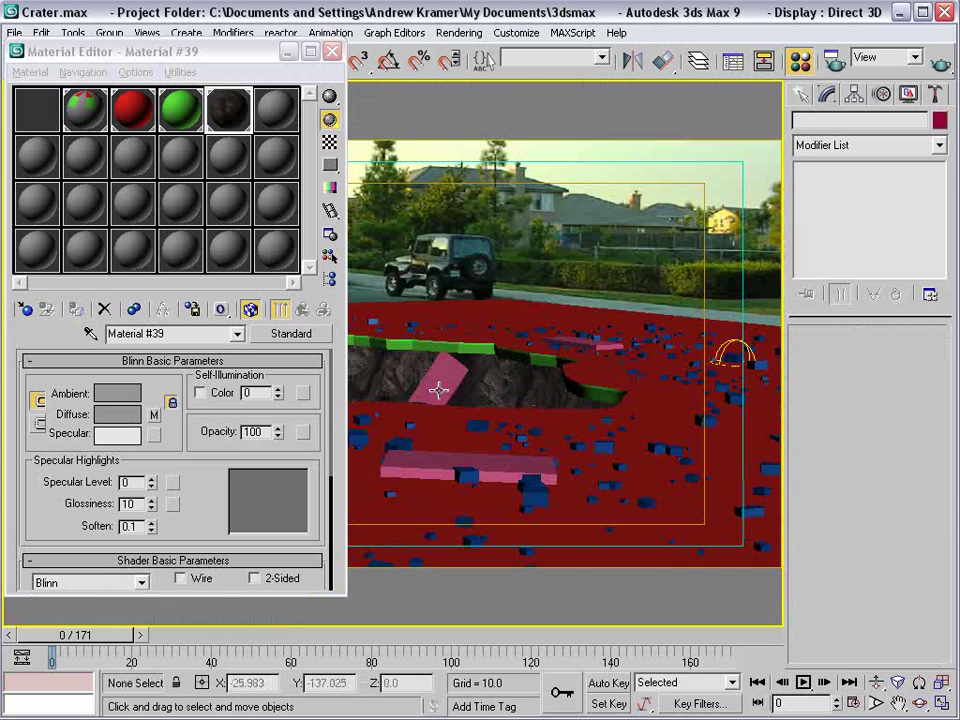
key("alt+w")
left_click_drag(400, 636, 700, 636)
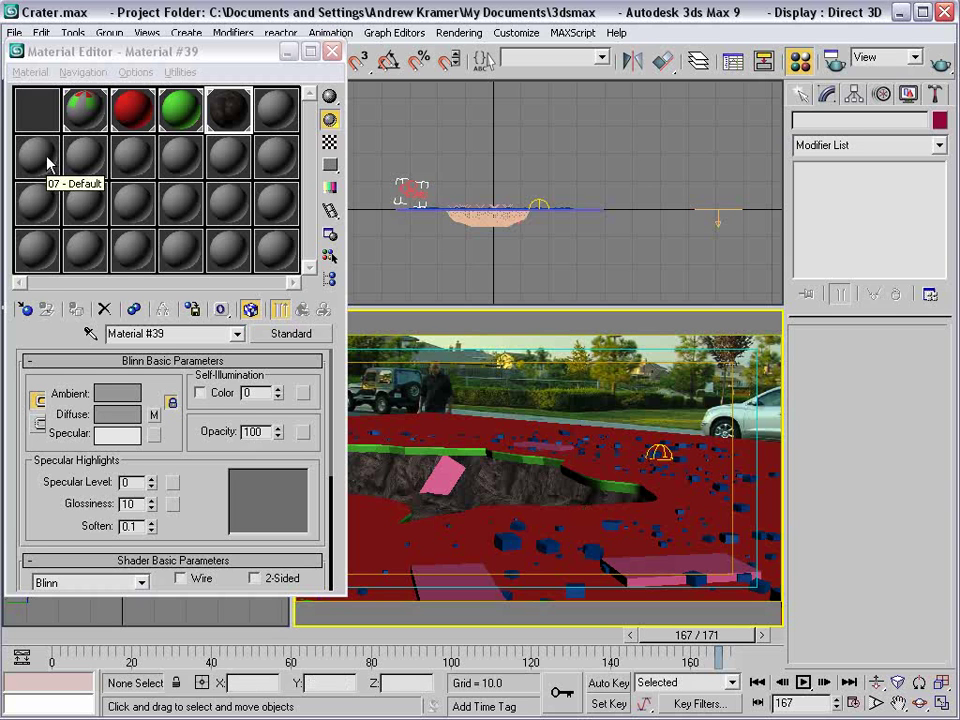
- Rename the 01 - Default Matte/Shadow material as MATTE
left_click(85, 156)
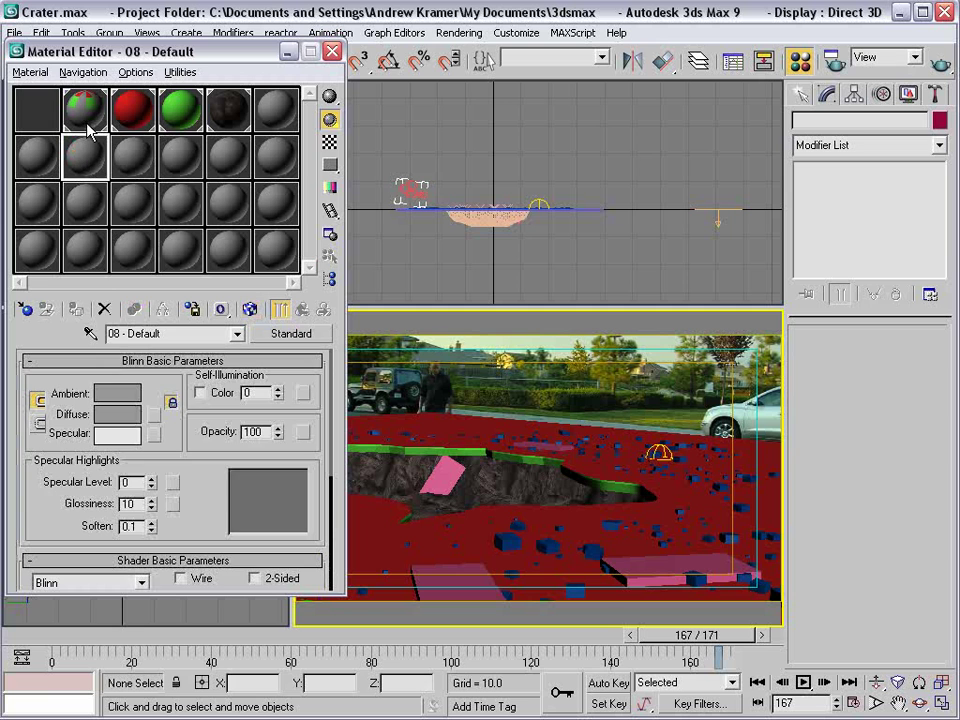
left_click(39, 115)
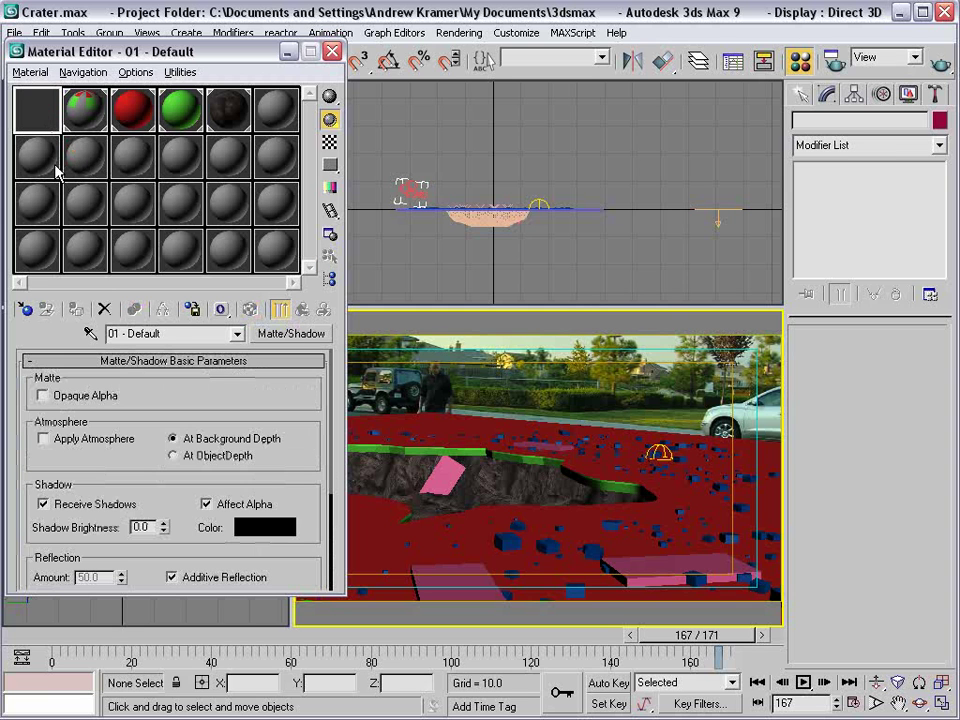
left_click(178, 333)
type("MATTE")
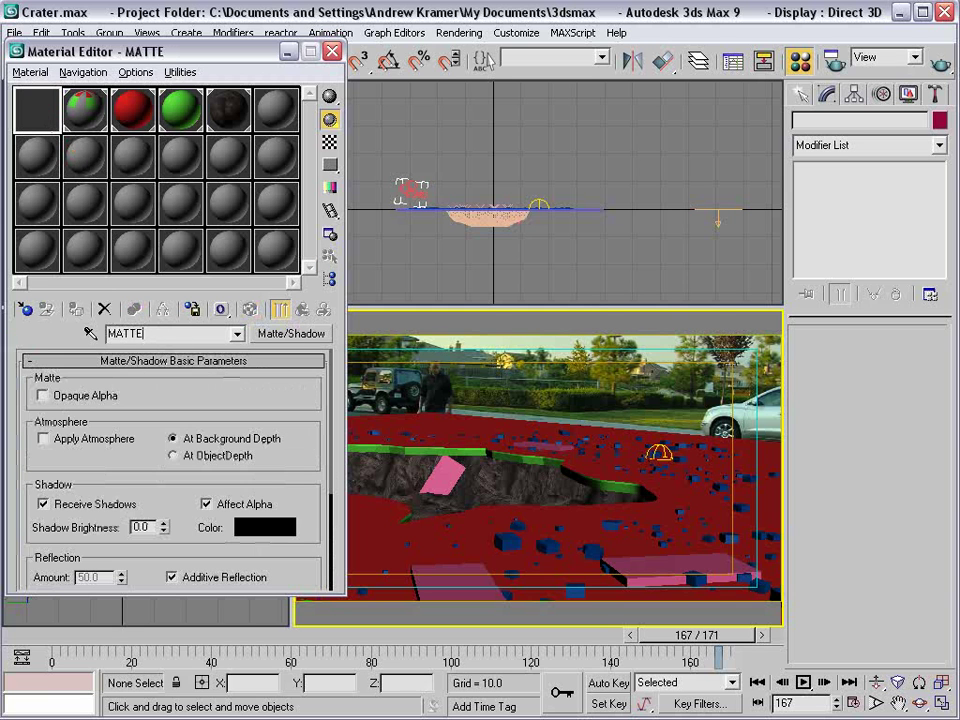
- Load asphalt.jpg from the Windows Explorer image folder into the 07 - Default material slot and name the material STREET
left_click(40, 153)
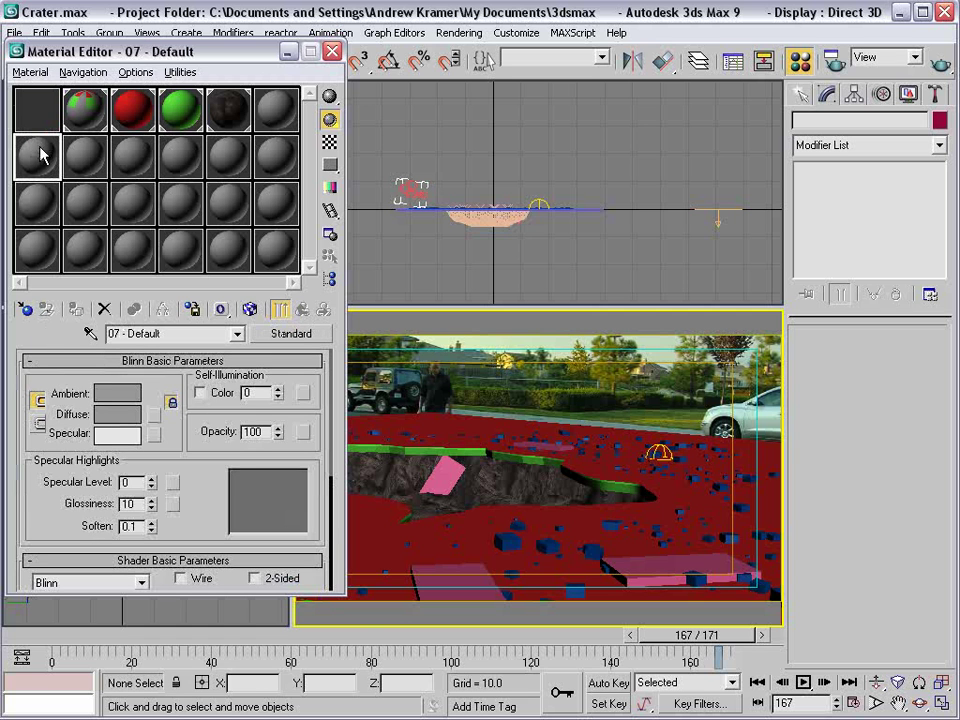
key("alt+Tab")
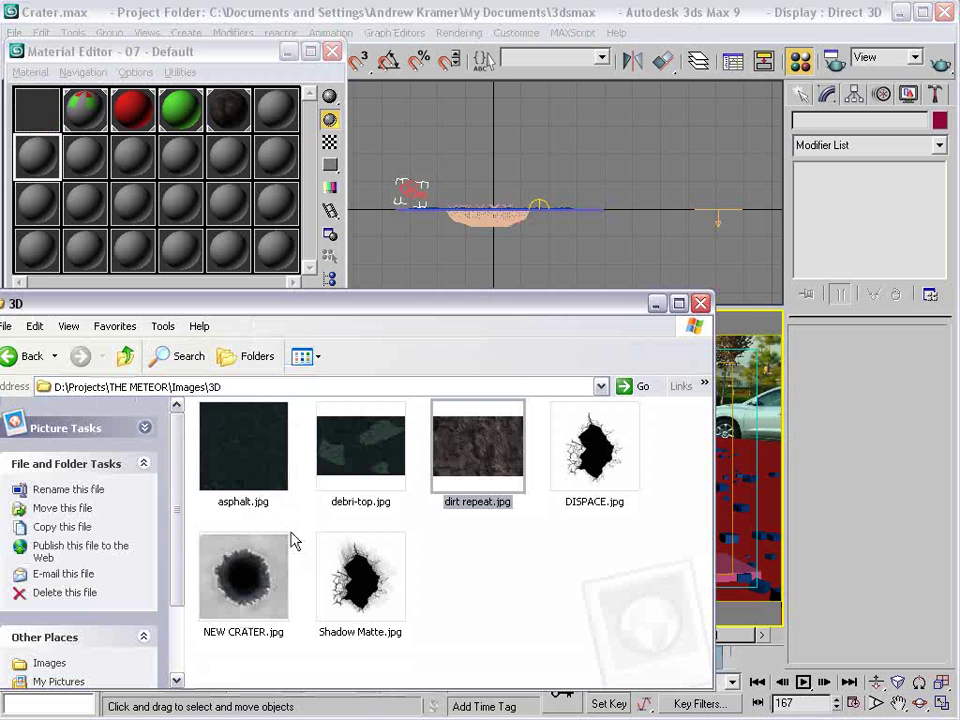
left_click(311, 497)
left_click_drag(255, 463, 34, 157)
left_click(160, 333)
type("STREET")
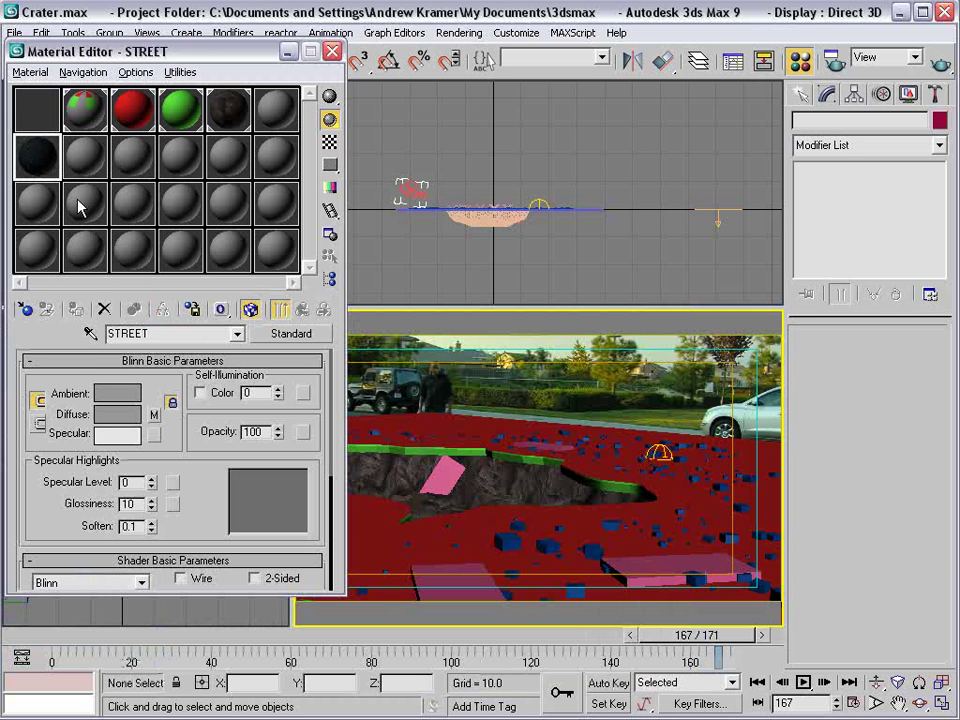
- Change the 08 - Default material to the Blend type, discarding the old material
left_click(82, 160)
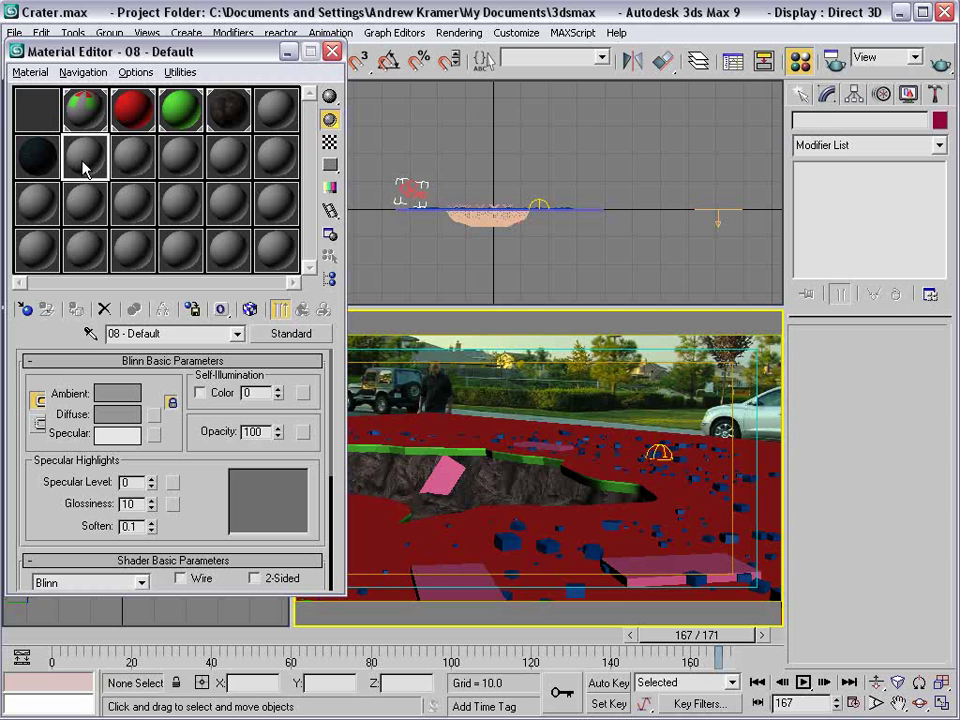
left_click(291, 336)
left_click(519, 200)
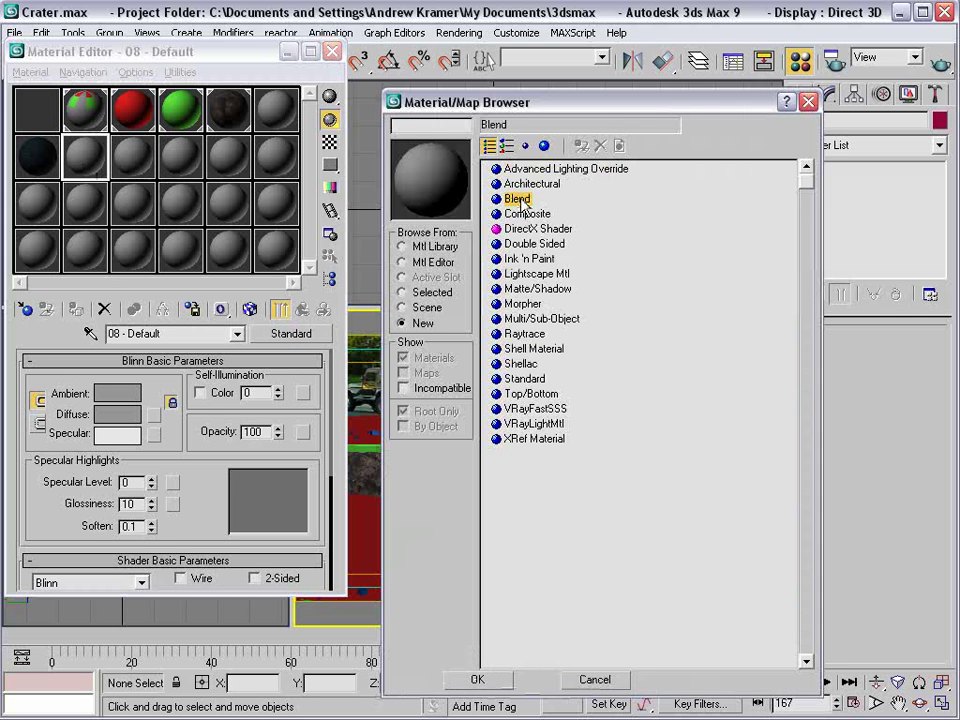
left_click(477, 680)
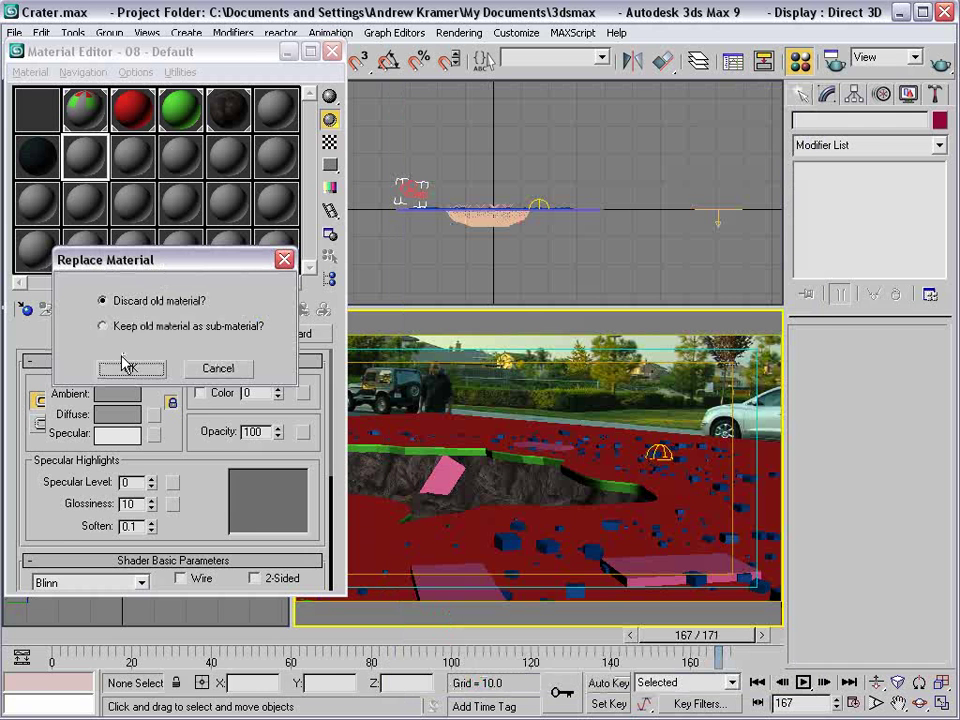
left_click(130, 368)
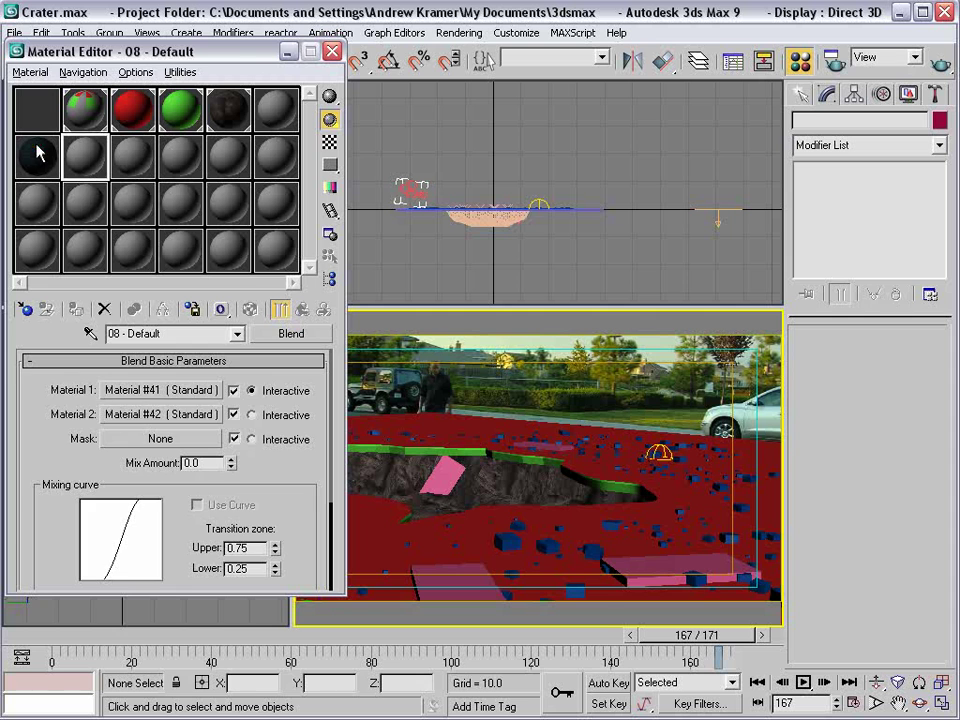
- Instance STREET as Material 1 and MATTE as Material 2 of the 08 - Default Blend material
left_click(38, 154)
left_click(76, 163)
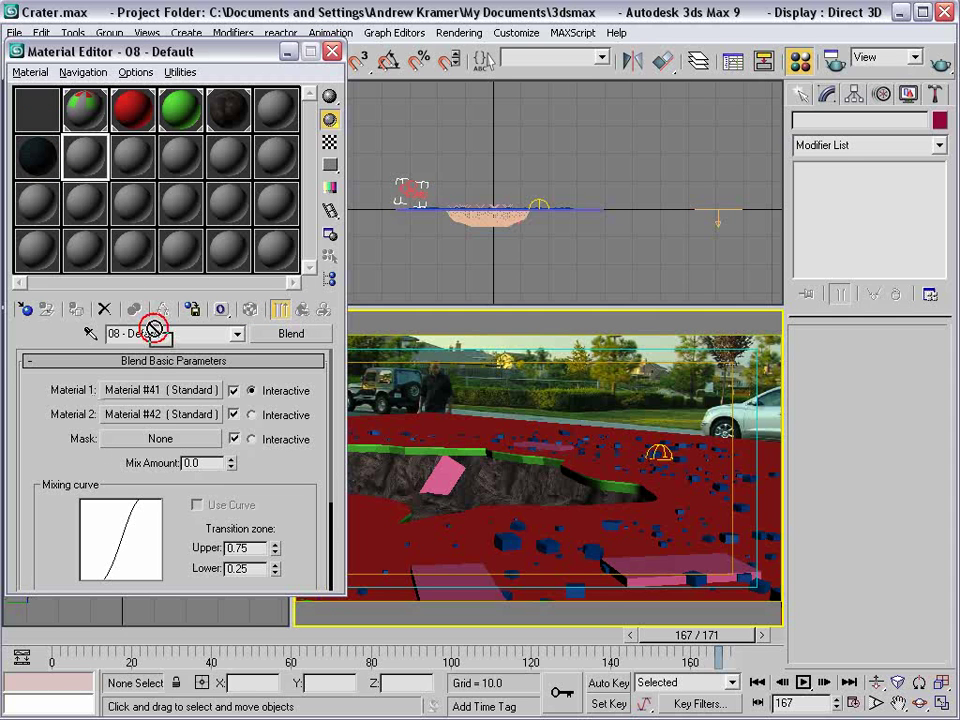
left_click_drag(140, 400, 145, 413)
left_click(131, 301)
left_click(134, 379)
left_click_drag(44, 118, 138, 418)
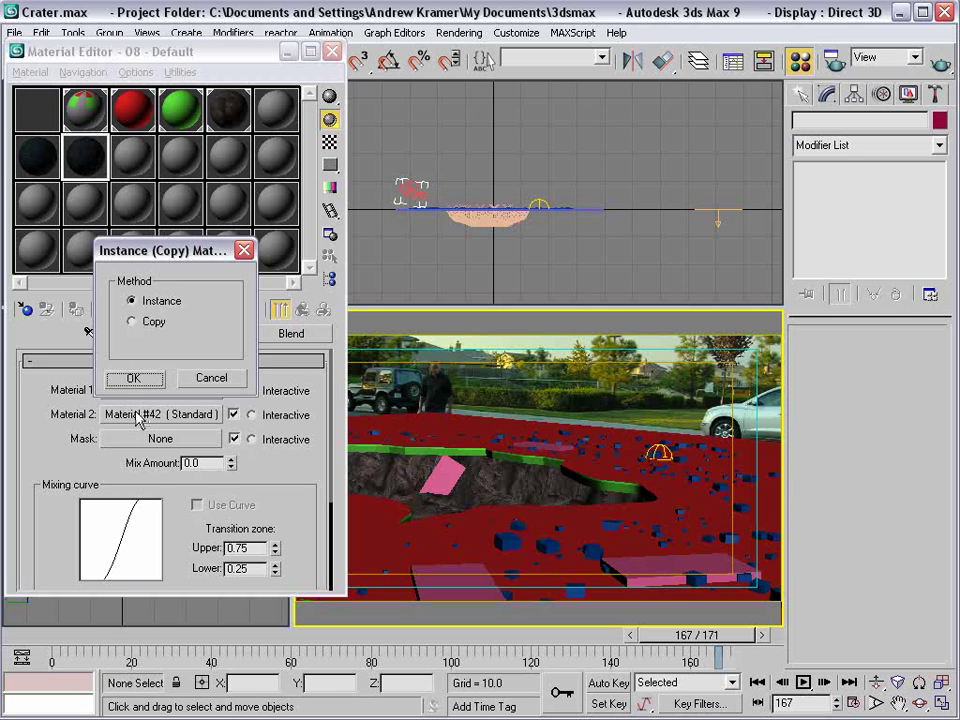
left_click(134, 379)
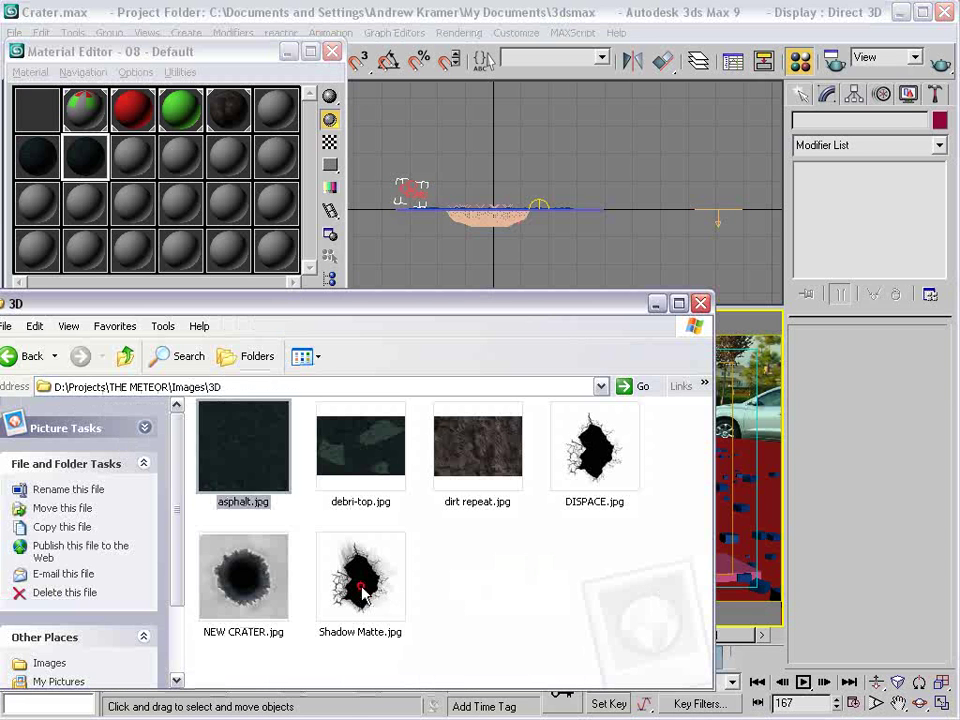
- Load Shadow Matte.jpg from the image folder as the mask of the 08 - Default Blend material and preview the enlarged sample
left_click(364, 583)
left_click_drag(340, 320, 607, 91)
left_click_drag(222, 444, 157, 441)
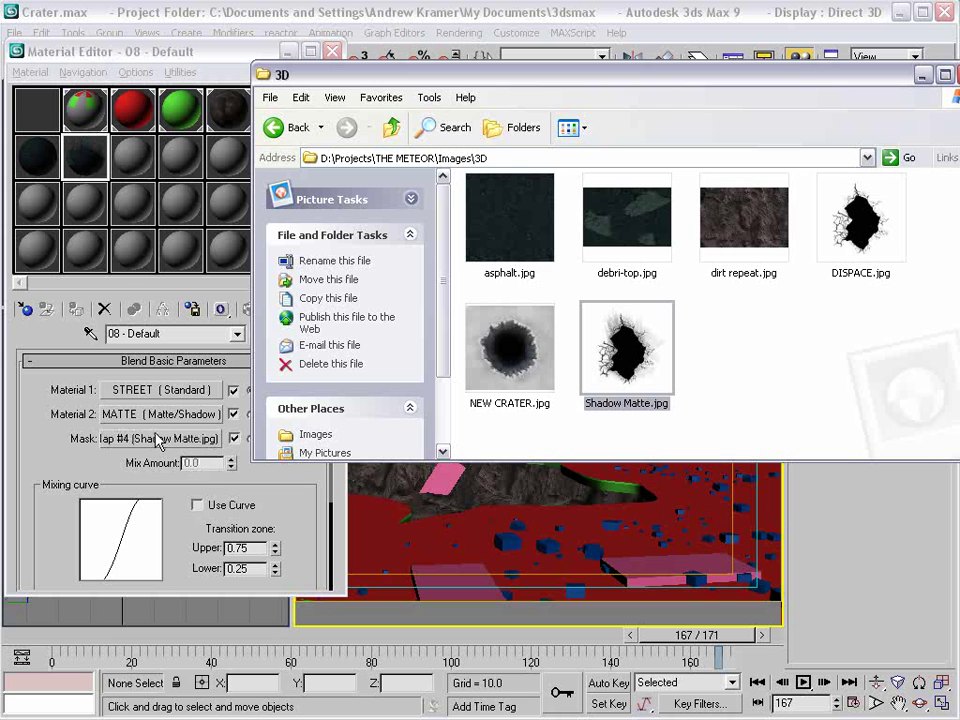
double_click(94, 159)
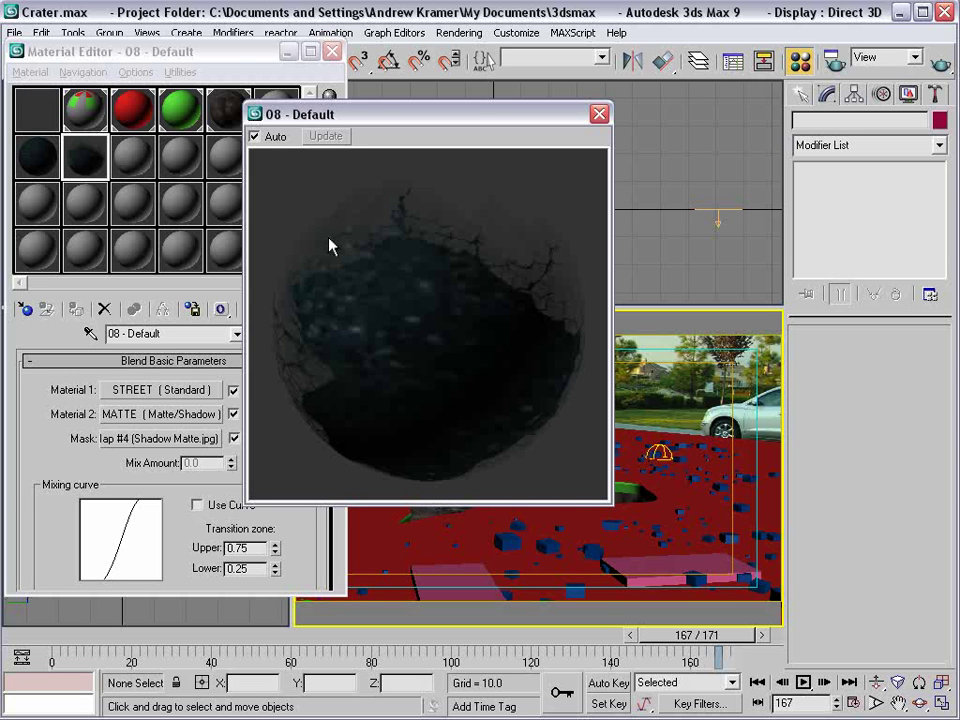
left_click(599, 114)
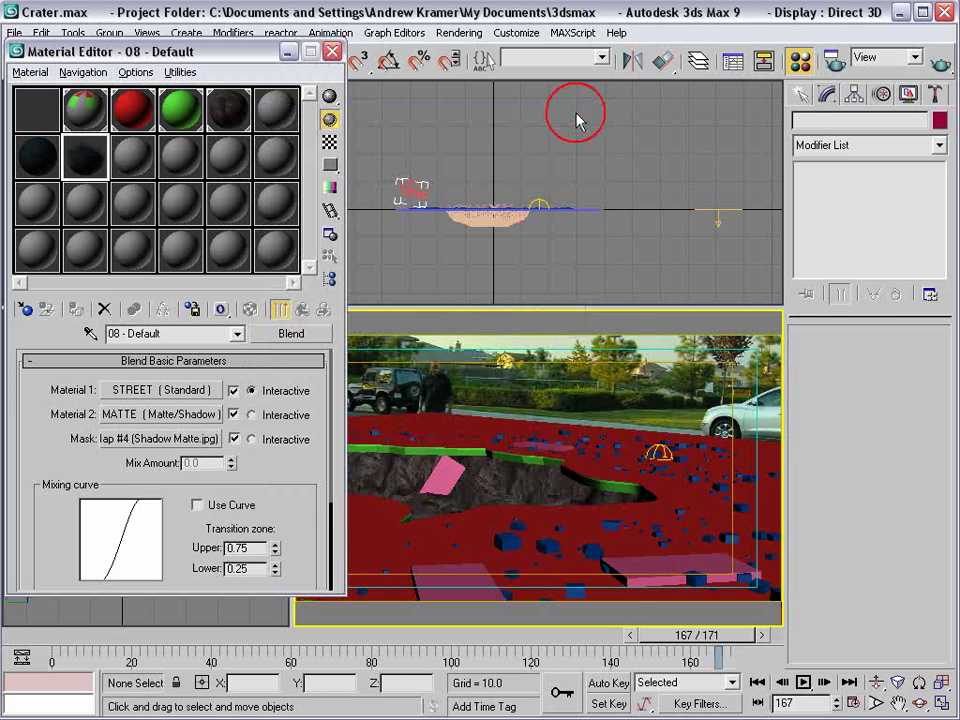
- Set the U and V tiling of the STREET material's asphalt diffuse map to 10, checking it in an enlarged preview
left_click(30, 120)
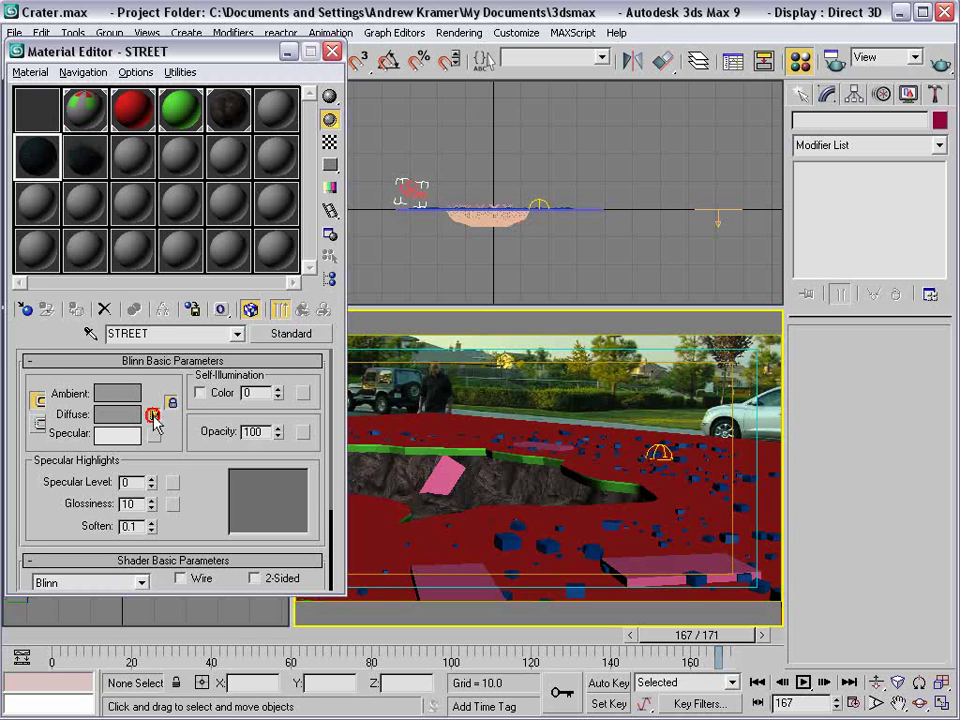
left_click(152, 414)
left_click_drag(174, 430, 174, 402)
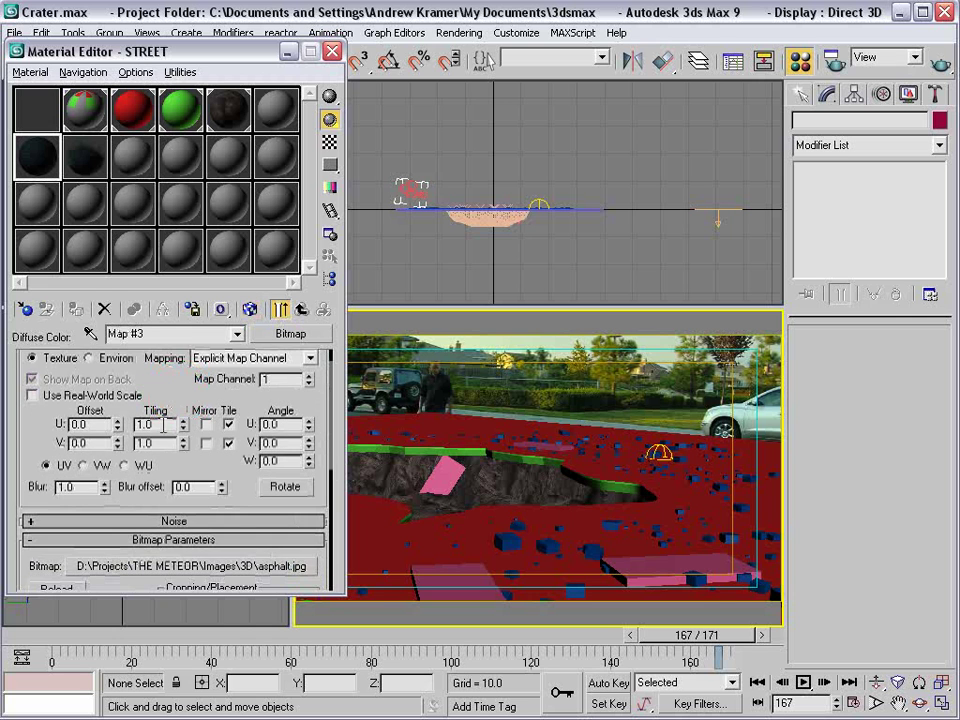
double_click(40, 155)
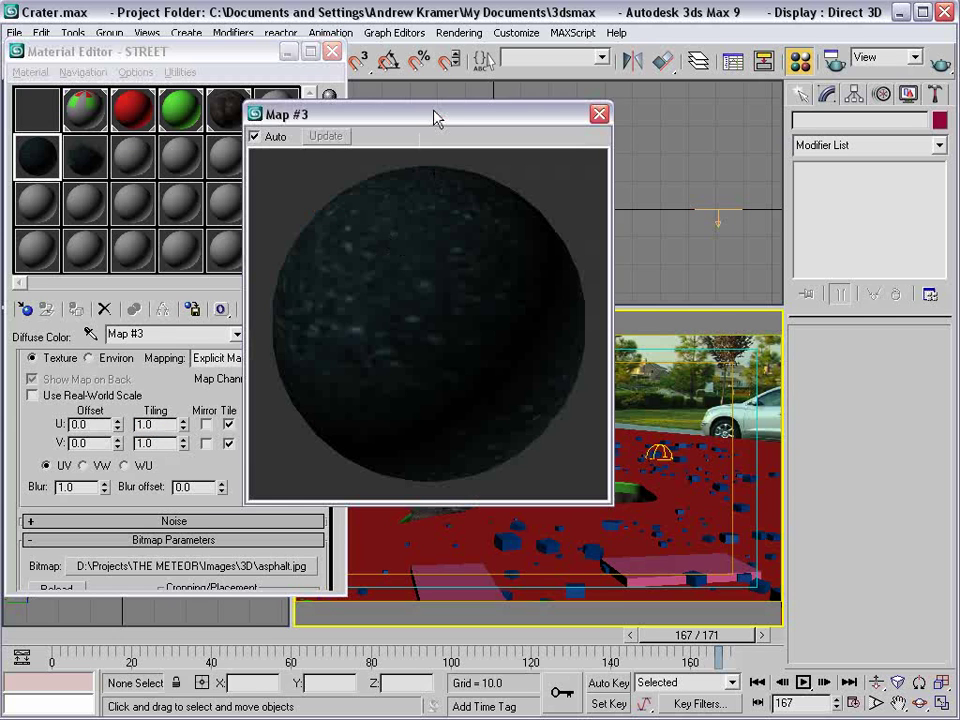
left_click_drag(436, 118, 631, 101)
left_click(4, 424)
type("10")
key("Tab")
type("10")
key("Return")
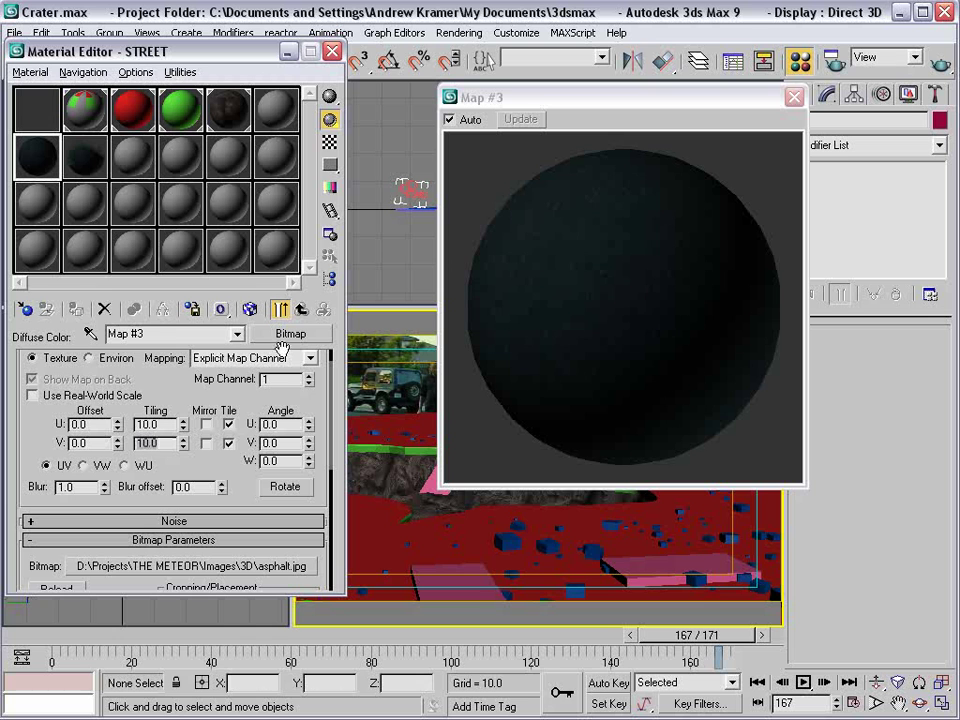
left_click(794, 97)
- Instance the 08 - Default Blend material into sub-material ID 1 of the ROAD Multi/Sub-Object material
left_click(80, 152)
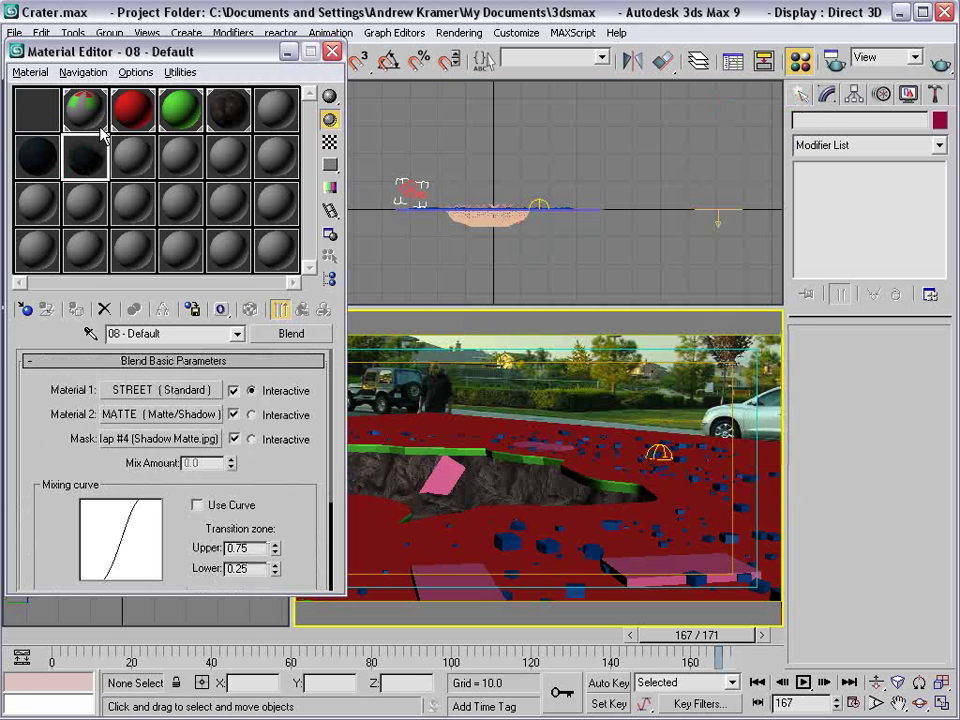
left_click(97, 114)
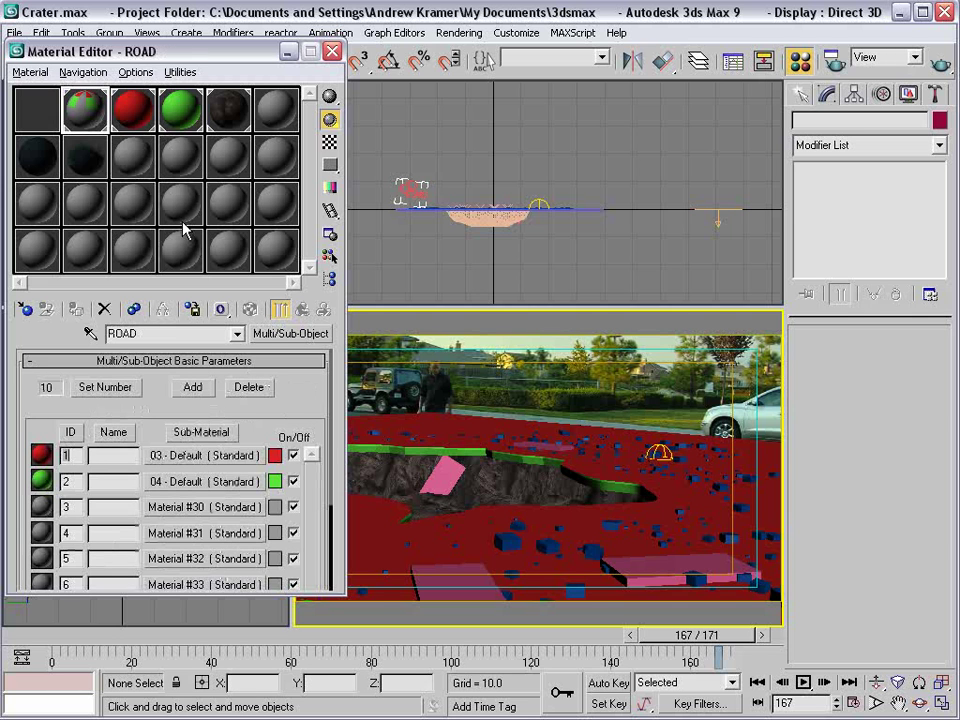
left_click_drag(88, 170, 176, 460)
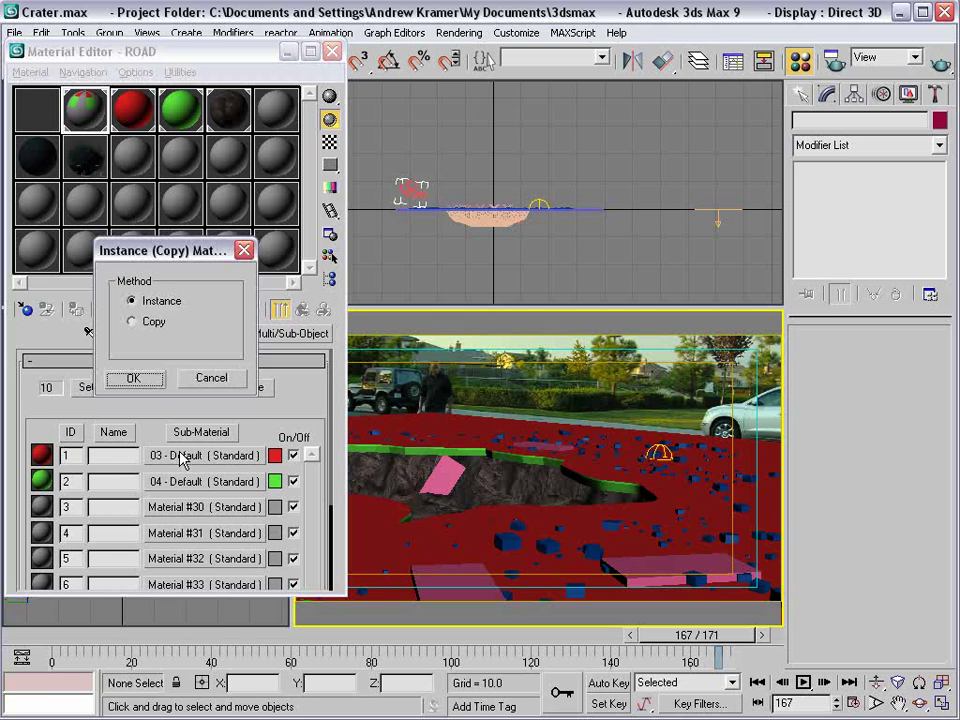
left_click(135, 379)
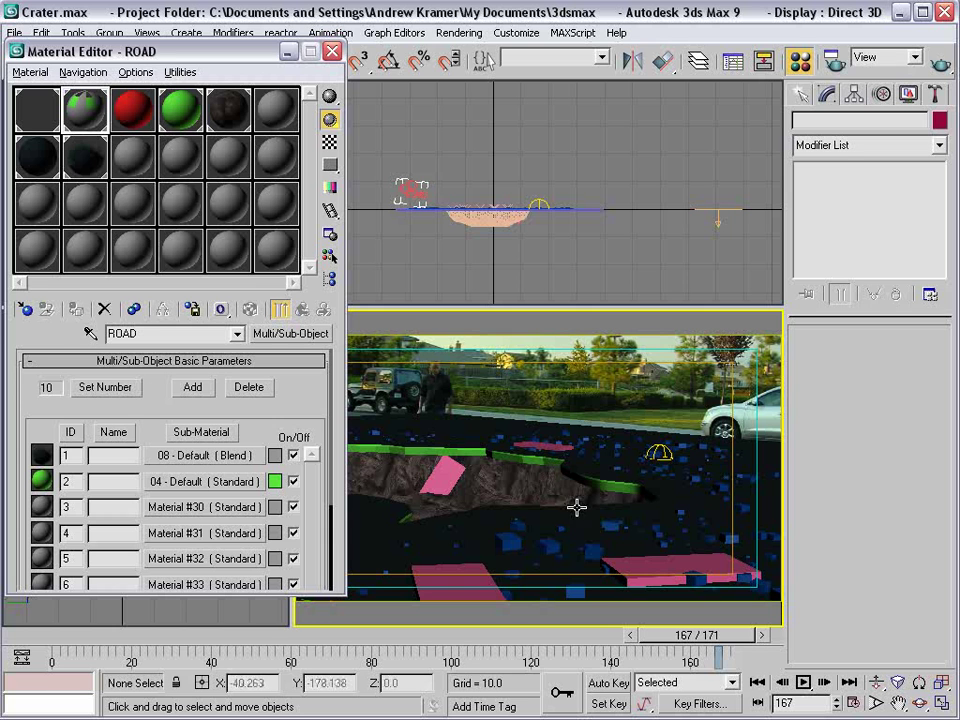
- Instance the STREET material into sub-material ID 2 of the ROAD material
left_click(30, 152)
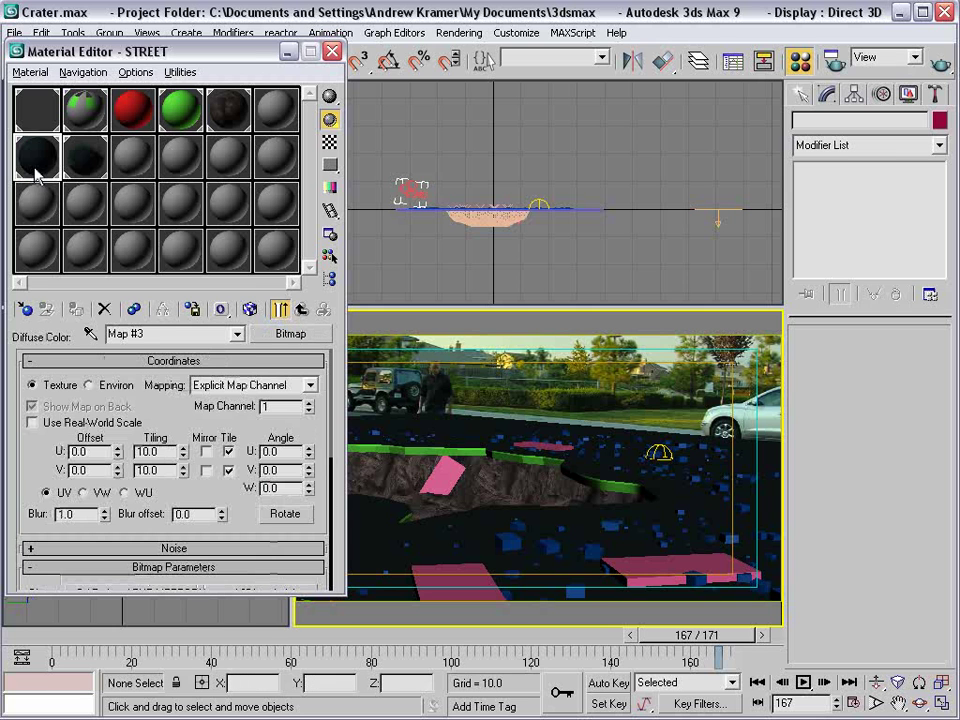
left_click(94, 118)
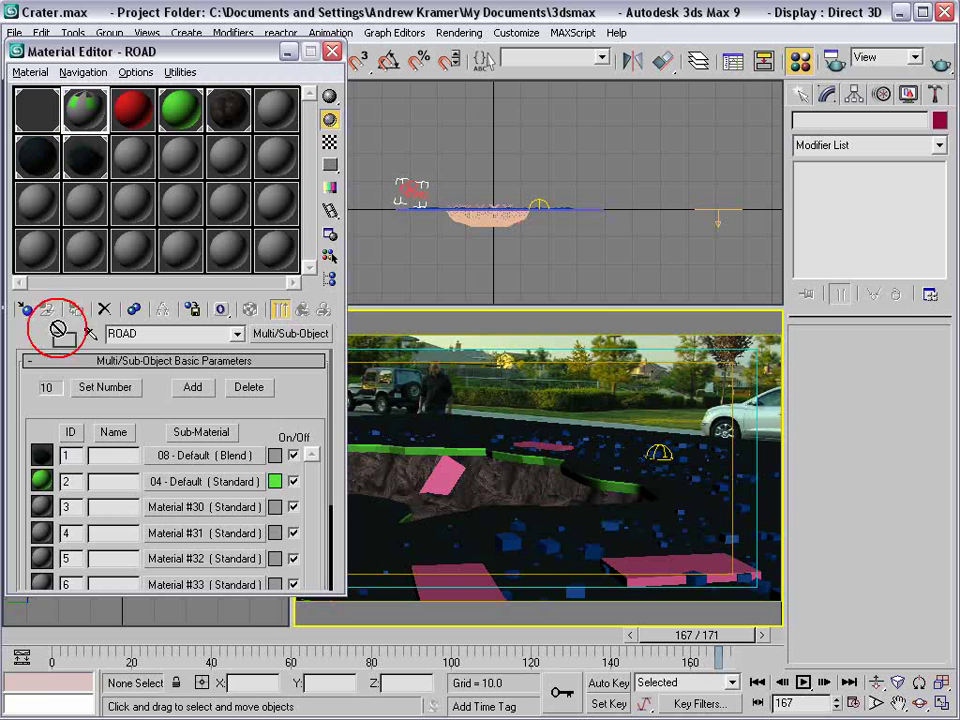
left_click_drag(205, 487, 205, 487)
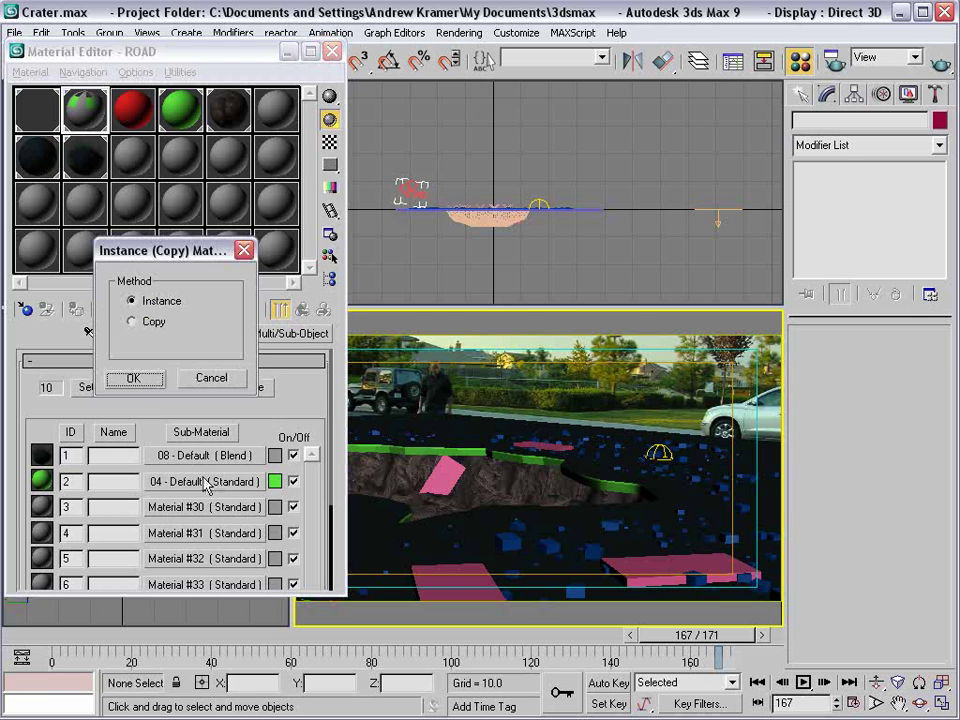
left_click(136, 379)
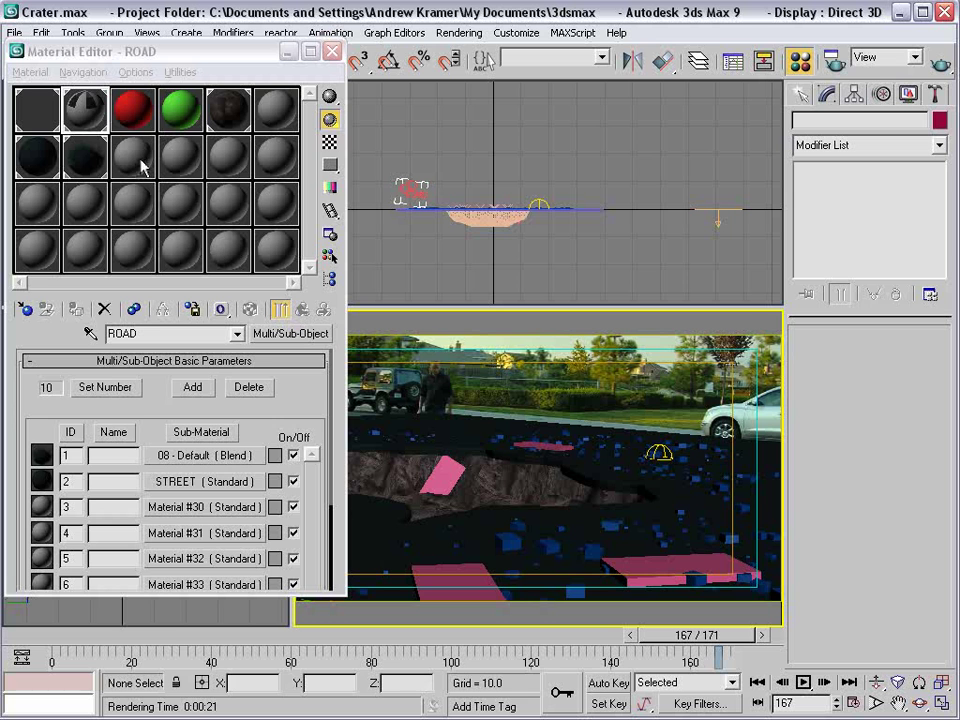
- Copy the Shadow Matte.jpg mask map from the 08 - Default Blend material into the diffuse map of 09 - Default
left_click(82, 159)
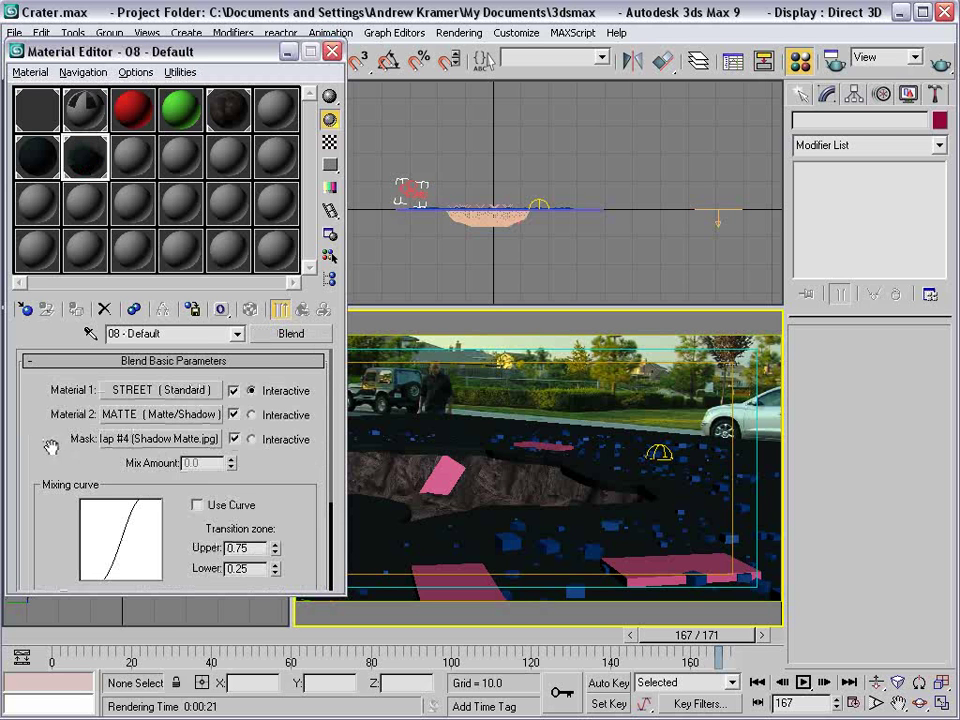
right_click(143, 448)
left_click(171, 458)
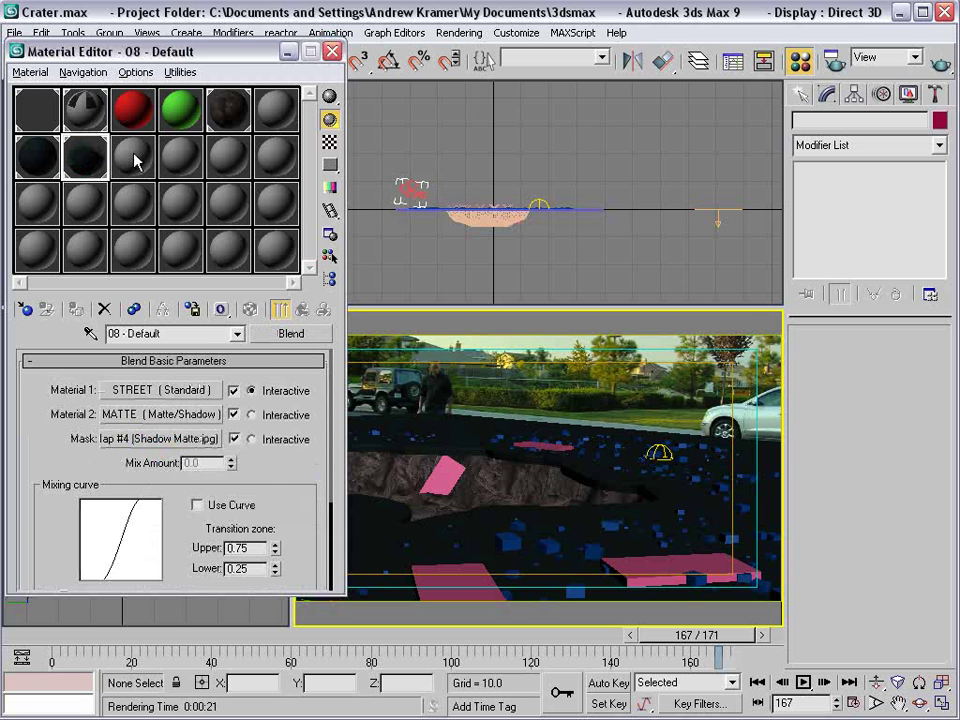
left_click(135, 157)
right_click(154, 414)
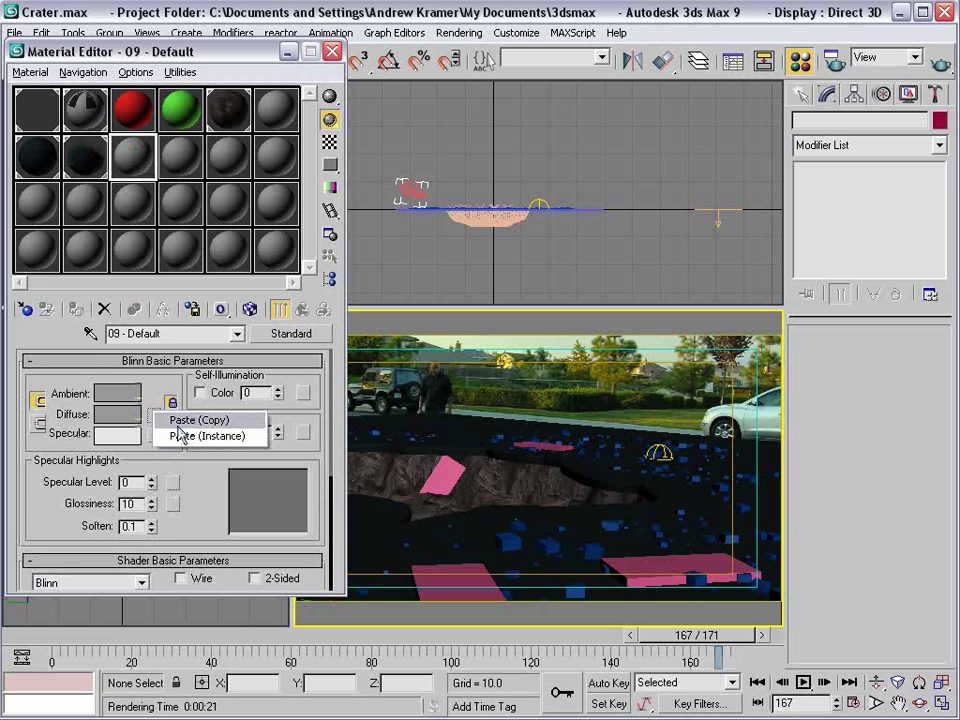
left_click(183, 432)
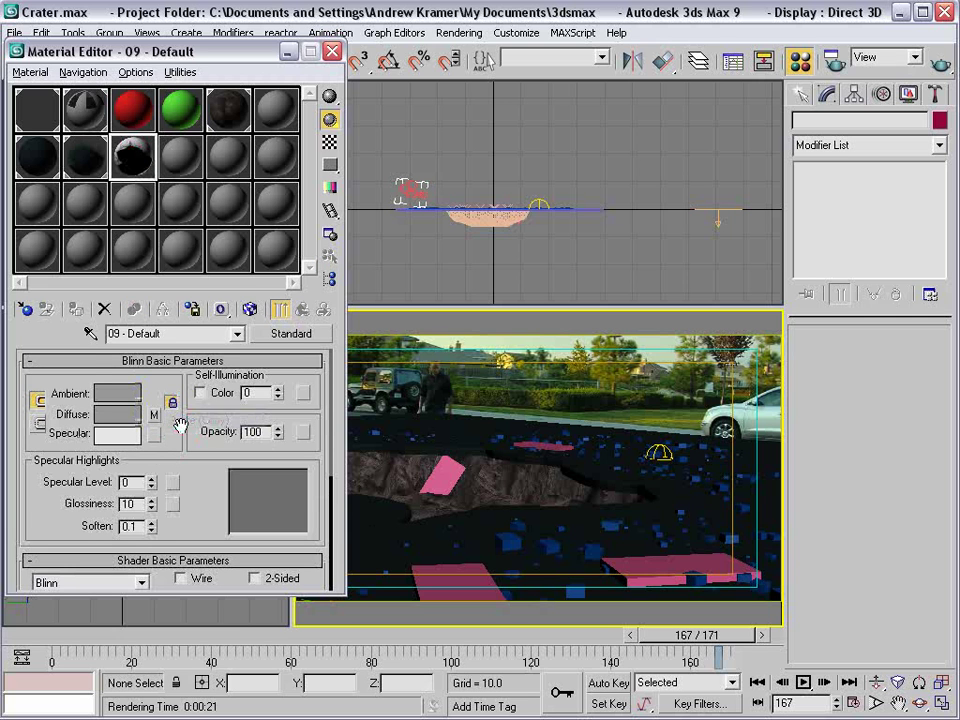
- Show the copied mask map of 09 - Default in the viewport and assign this material to the road object Line02
left_click(155, 414)
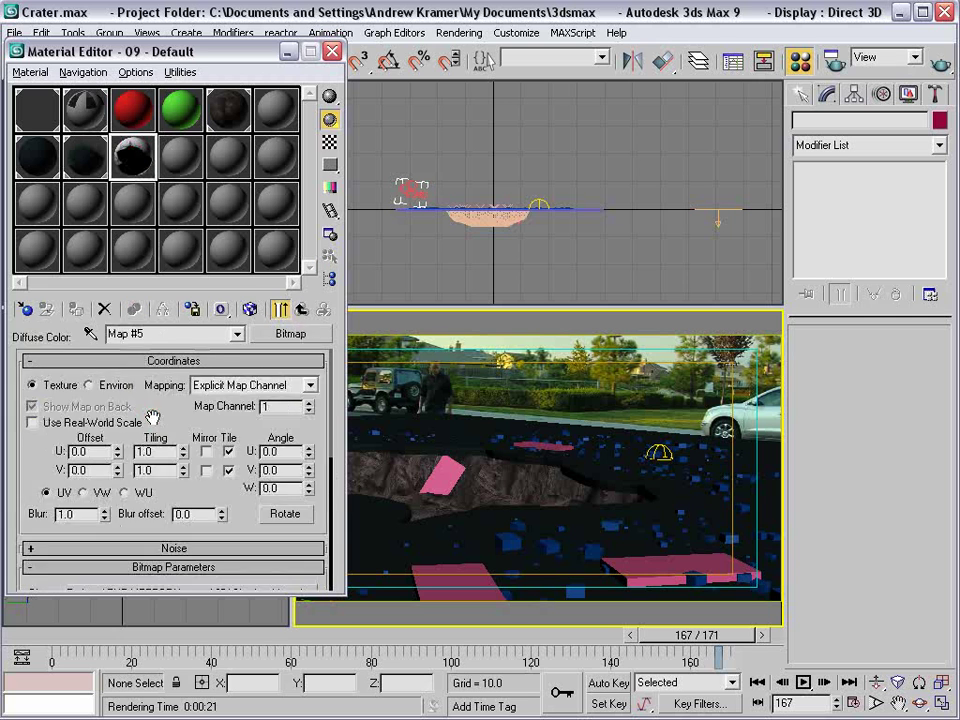
left_click(250, 310)
left_click_drag(145, 160, 597, 428)
- Add a UVW Mapping modifier to the road object Line02 and close the Material Editor
left_click(595, 427)
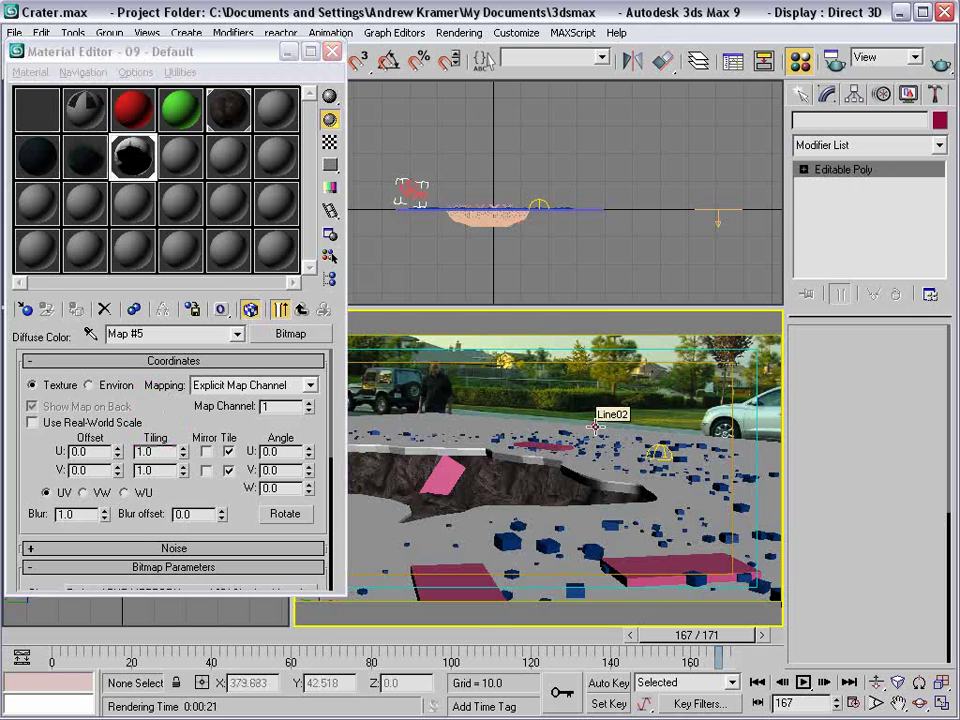
left_click(861, 151)
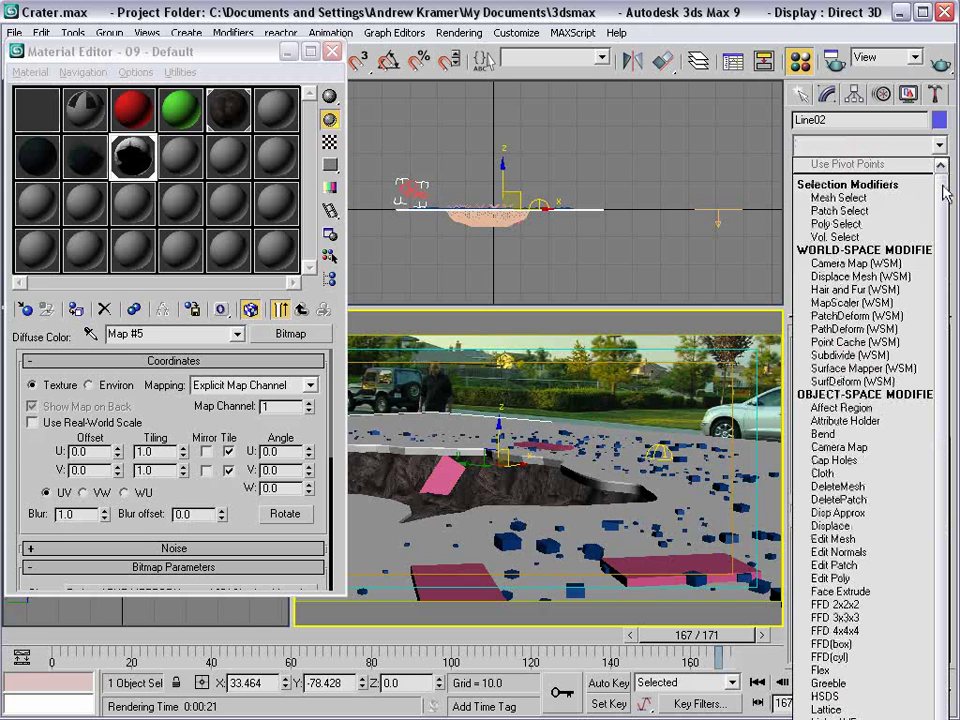
left_click_drag(941, 184, 890, 360)
key("Return")
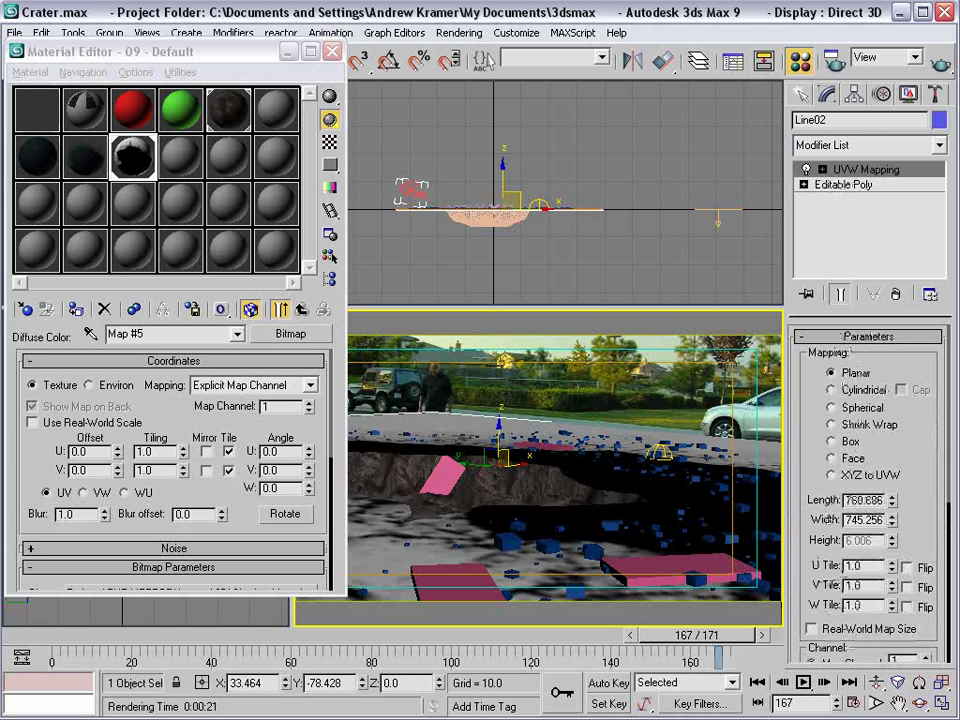
left_click(333, 51)
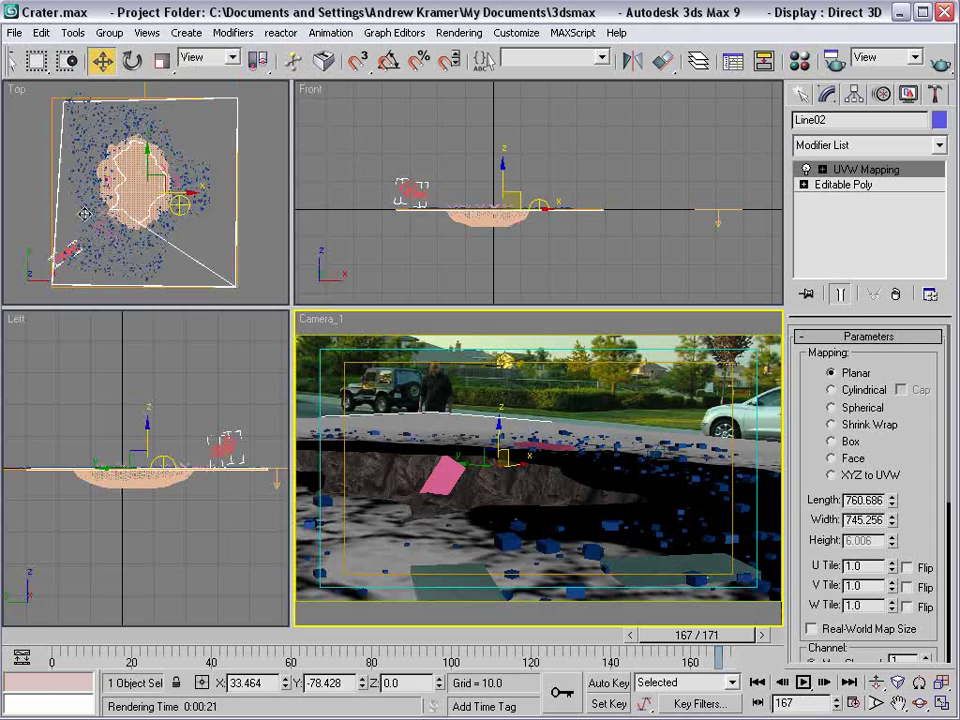
- Switch the Top viewport to textured shading and inspect the mask's placement over the crater in a maximized view
right_click(30, 103)
right_click(24, 100)
left_click(82, 126)
scroll(150, 180, "down", 3)
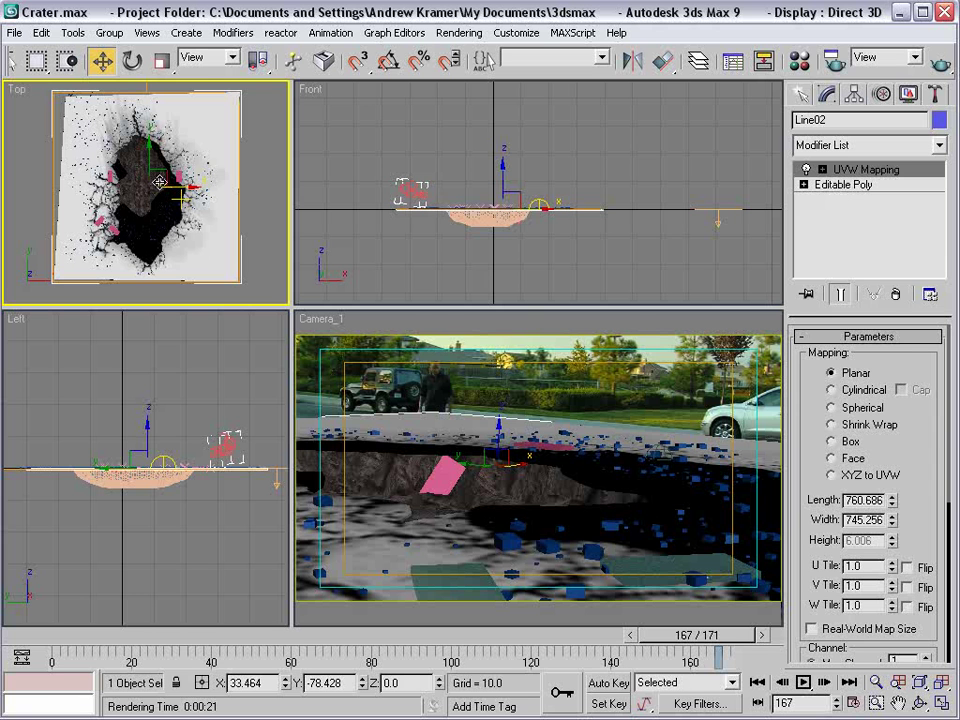
middle_click_drag(158, 185, 166, 213)
key("alt+w")
middle_click_drag(296, 300, 269, 236)
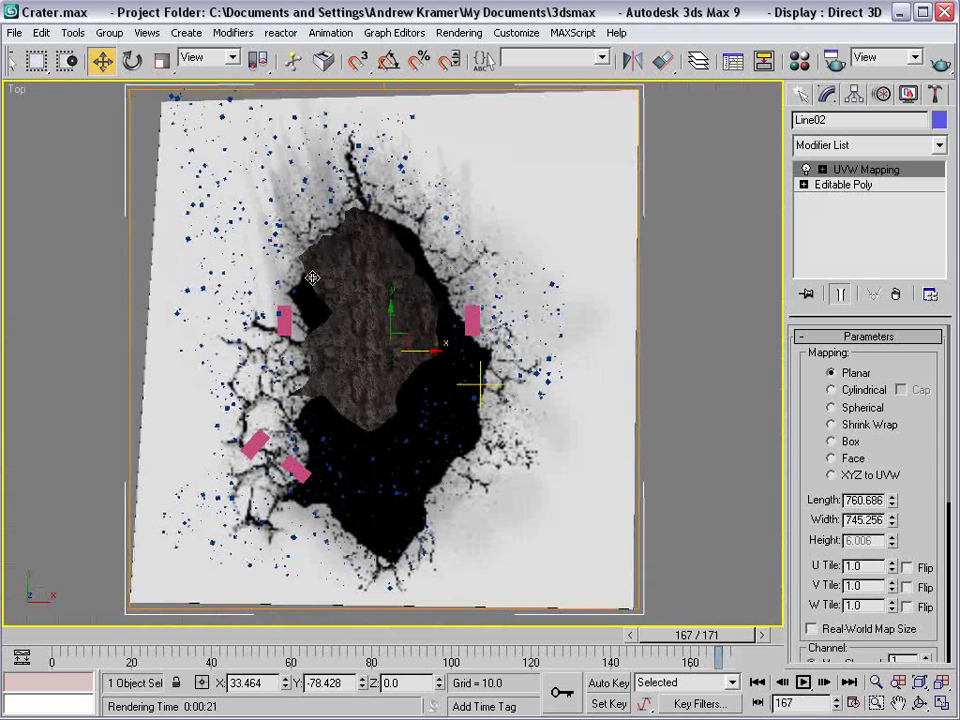
key("alt+w")
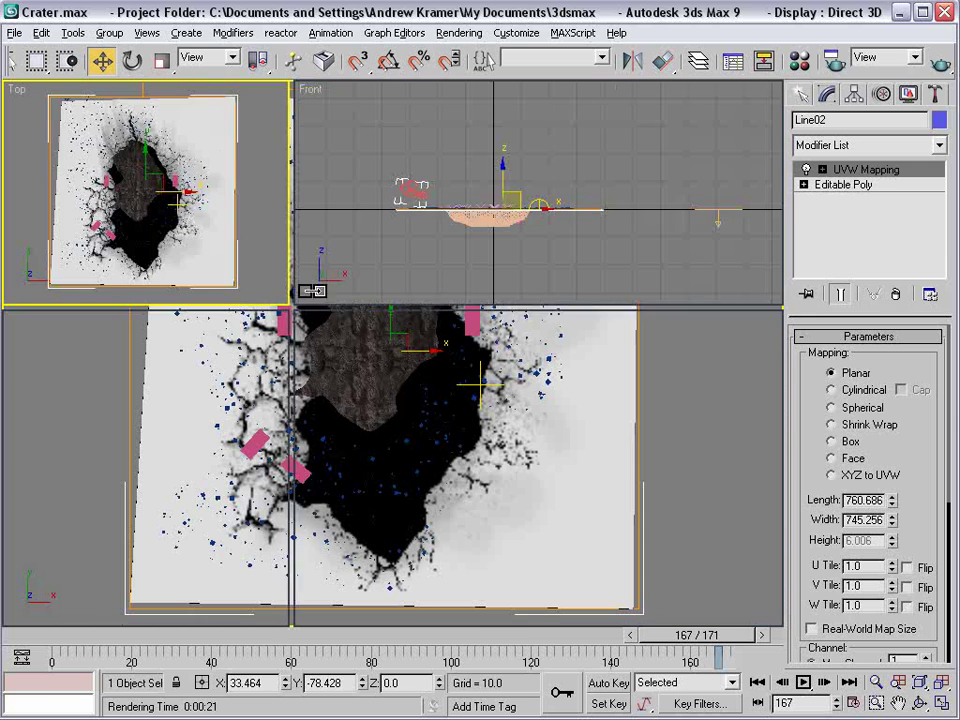
- Move the UVW Mapping gizmo in the Top view to about X 1.3, Y -4.8 to center the mask on the crater opening
key("1")
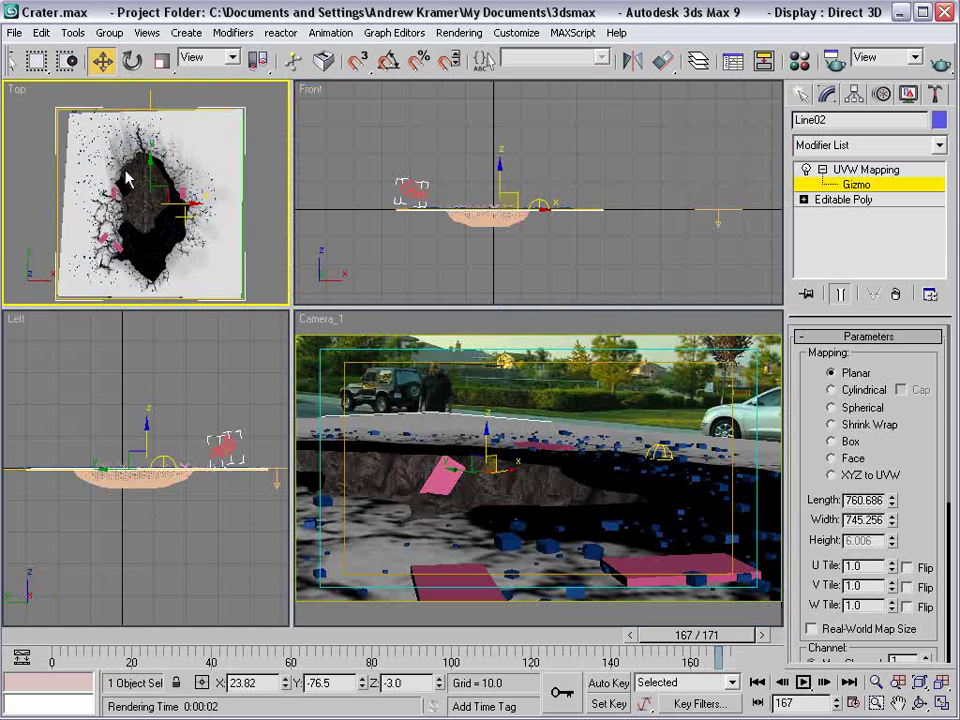
left_click(852, 184)
left_click(852, 183)
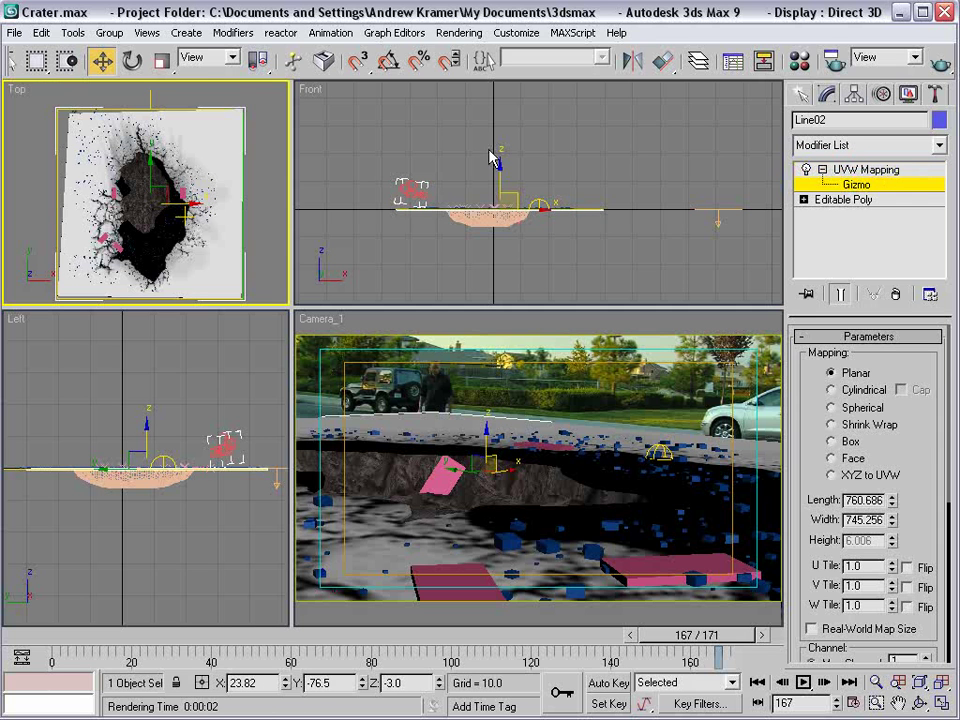
left_click_drag(147, 174, 178, 181)
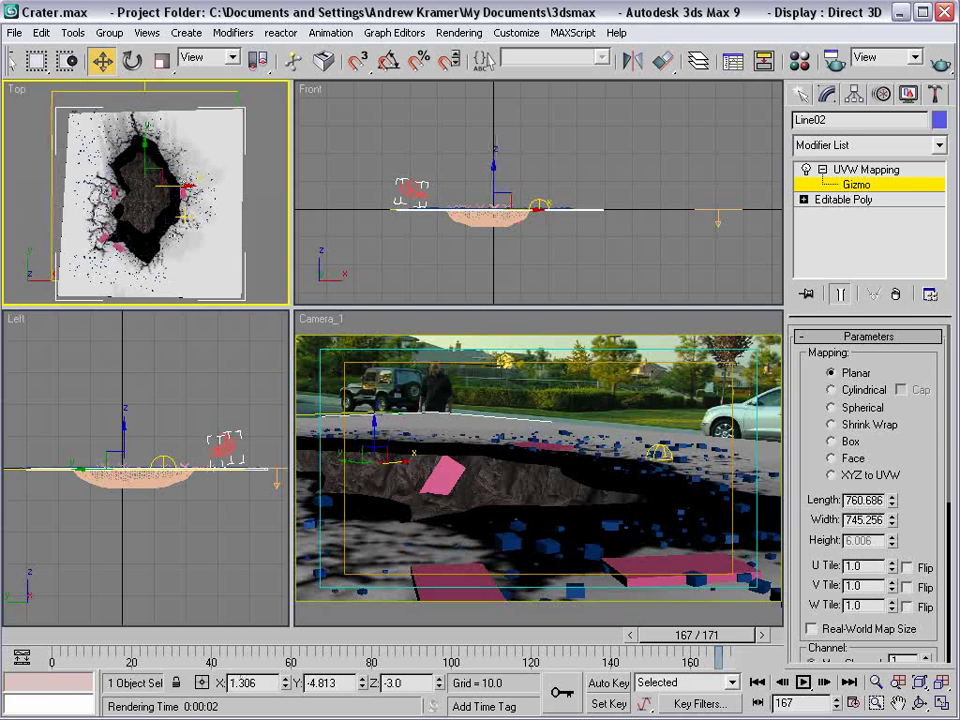
- Change the UVW mapping to Box and fit the mask to the crater opening with length about 489 and width about 590
left_click(830, 441)
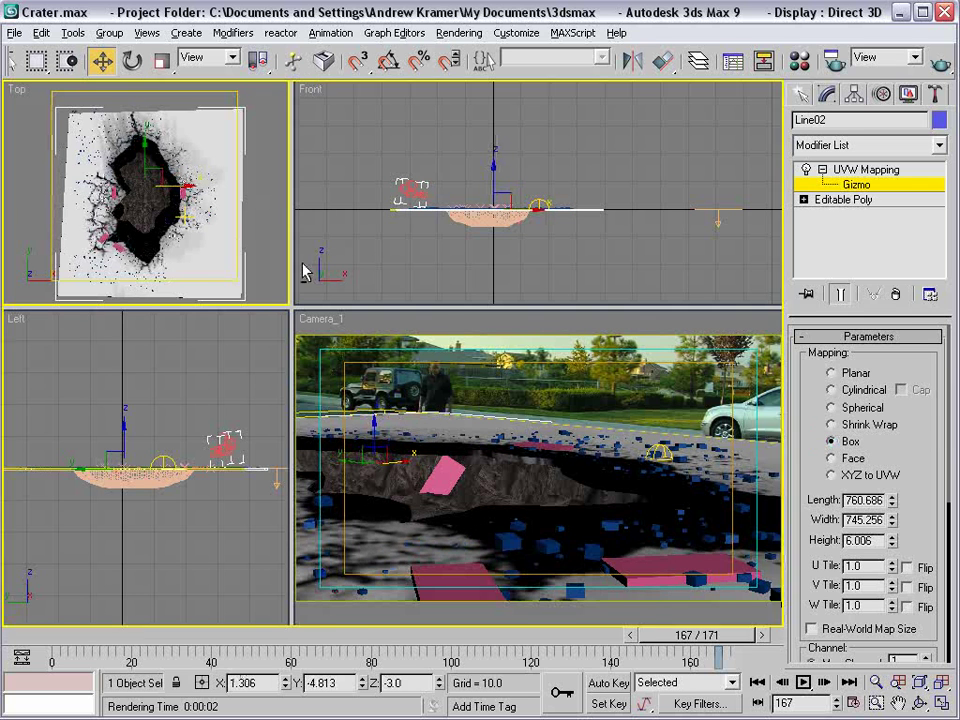
key("alt+w")
left_click_drag(894, 499, 893, 527)
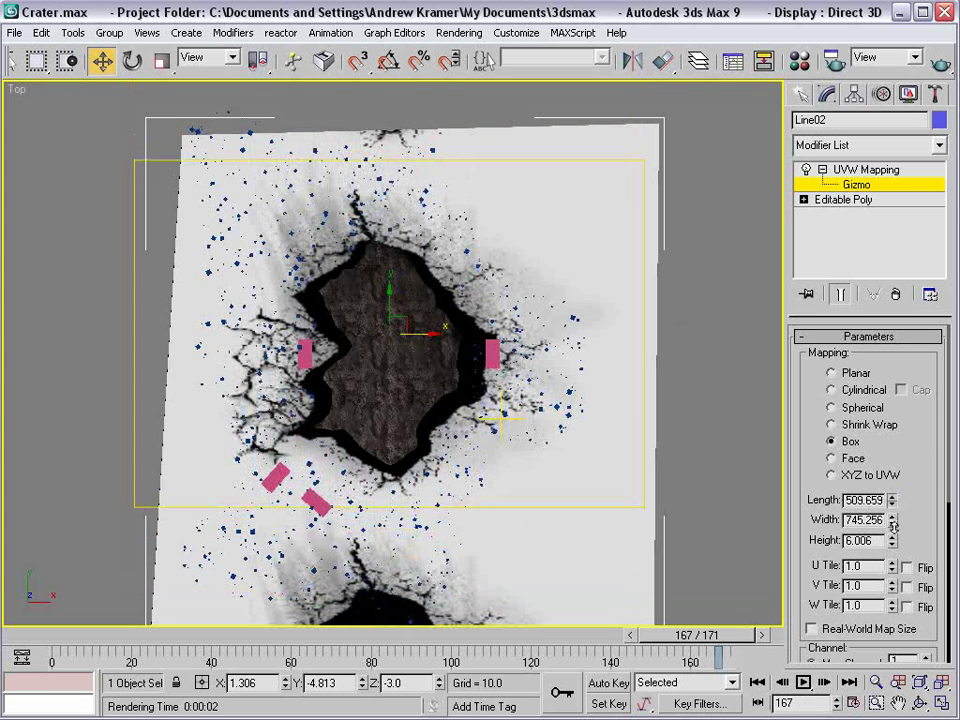
left_click_drag(895, 502, 892, 537)
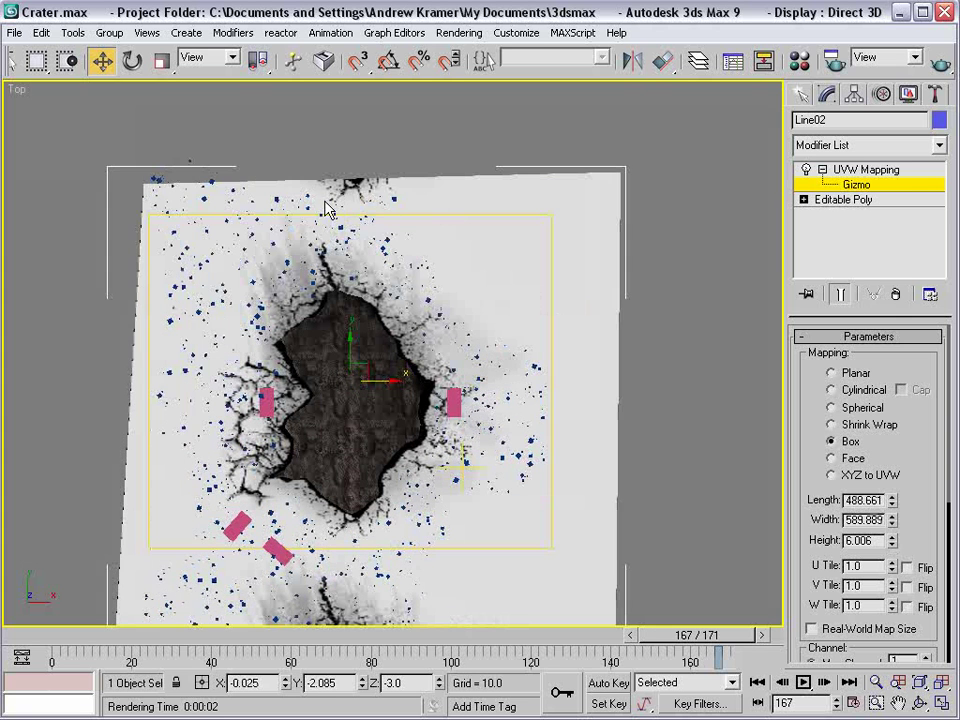
middle_click_drag(374, 478, 348, 315)
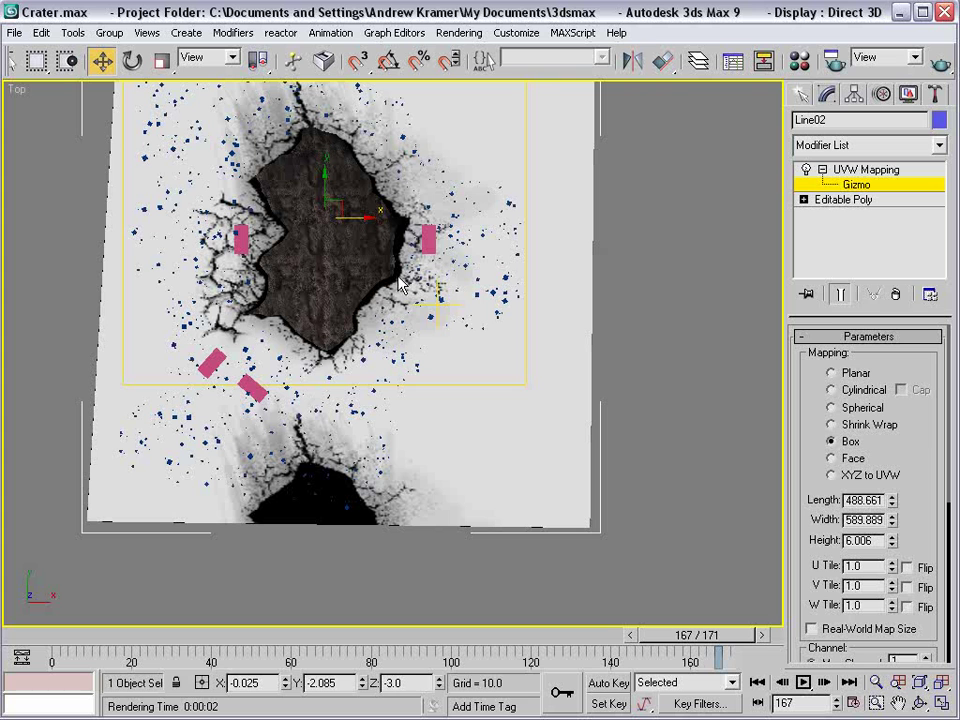
left_click(822, 170)
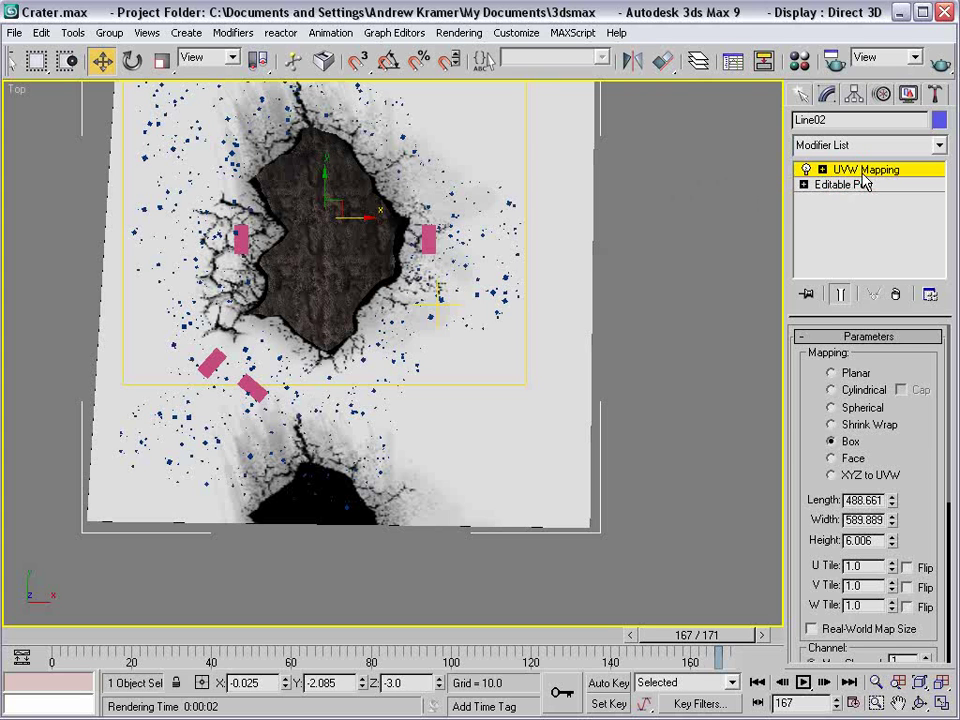
- Deselect the road, return to the four-viewport layout and go to frame 124
left_click(598, 261)
key("alt+w")
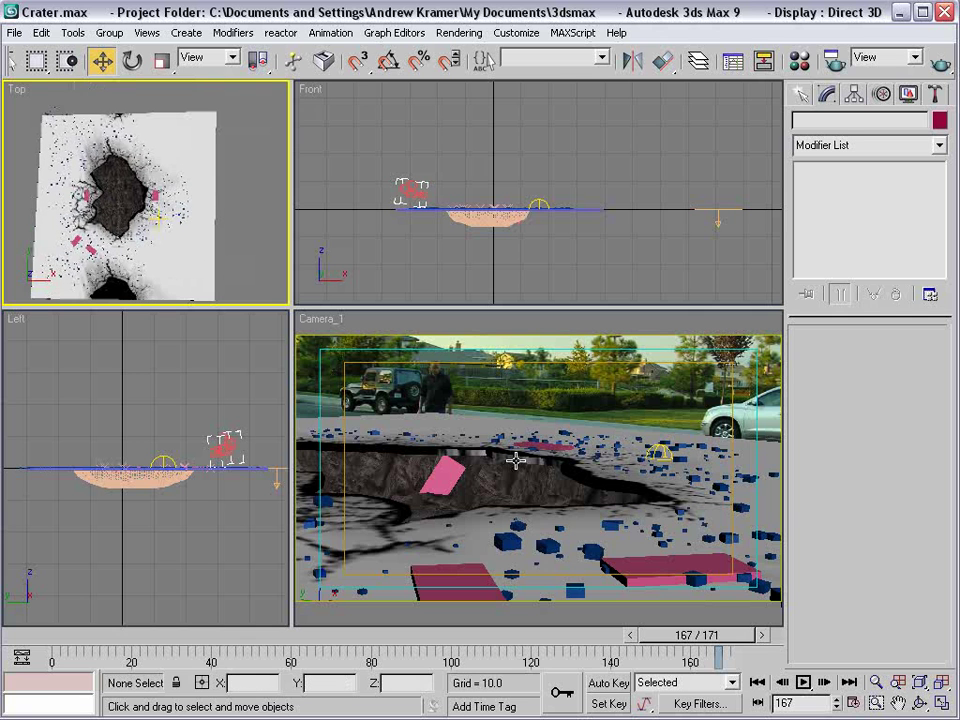
left_click(285, 637)
left_click_drag(285, 637, 547, 637)
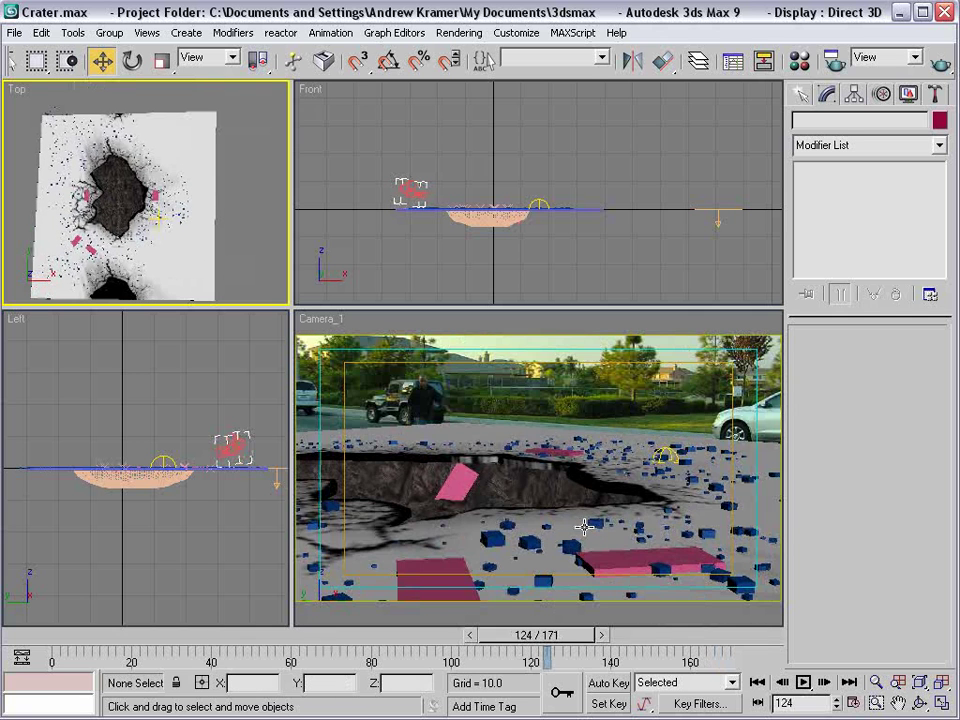
- Apply the ROAD multi/sub-object material to the road surface in the Camera_1 view
left_click(529, 392)
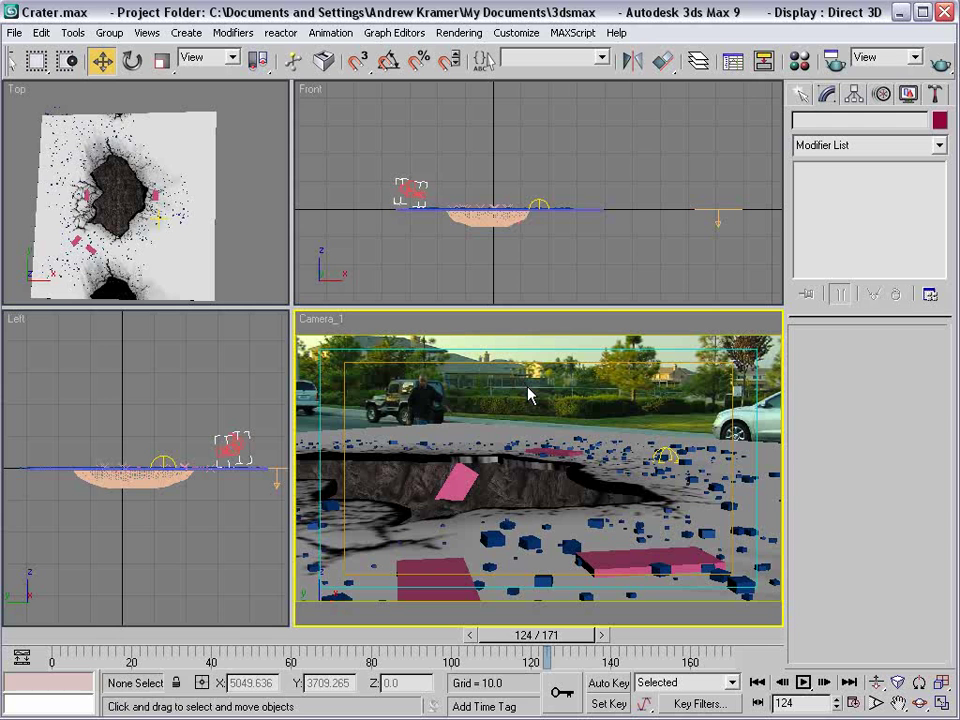
key("m")
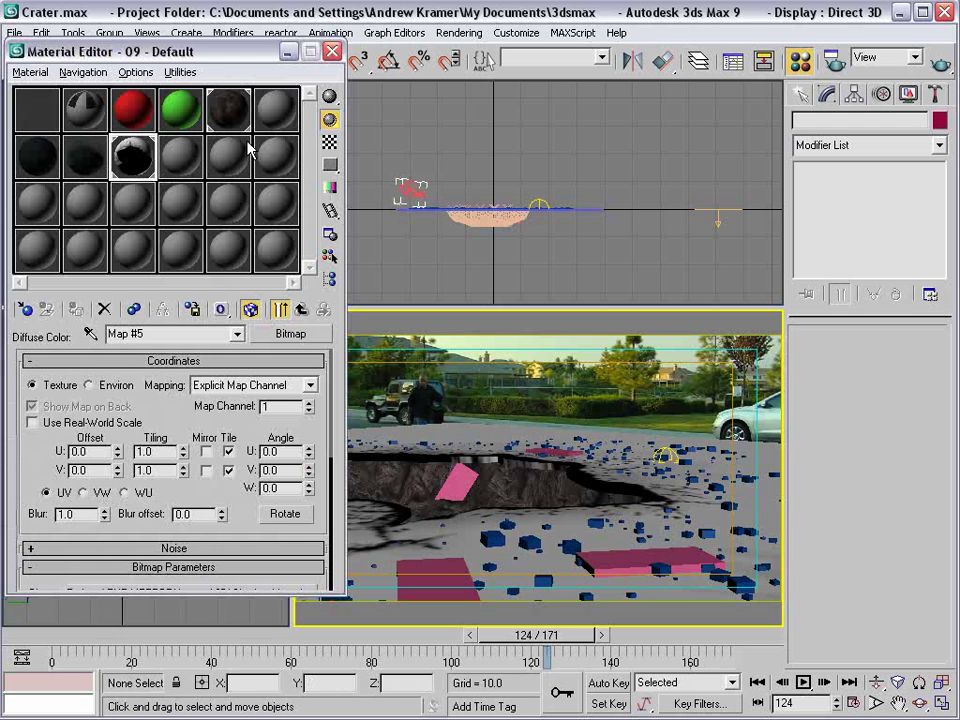
left_click(85, 108)
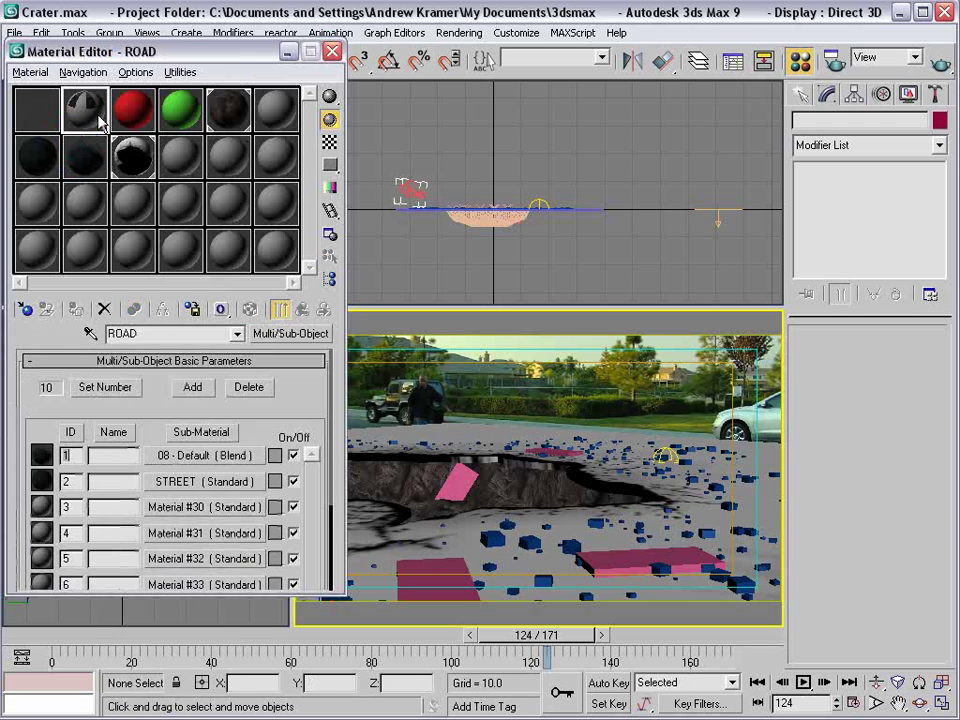
left_click_drag(85, 108, 465, 426)
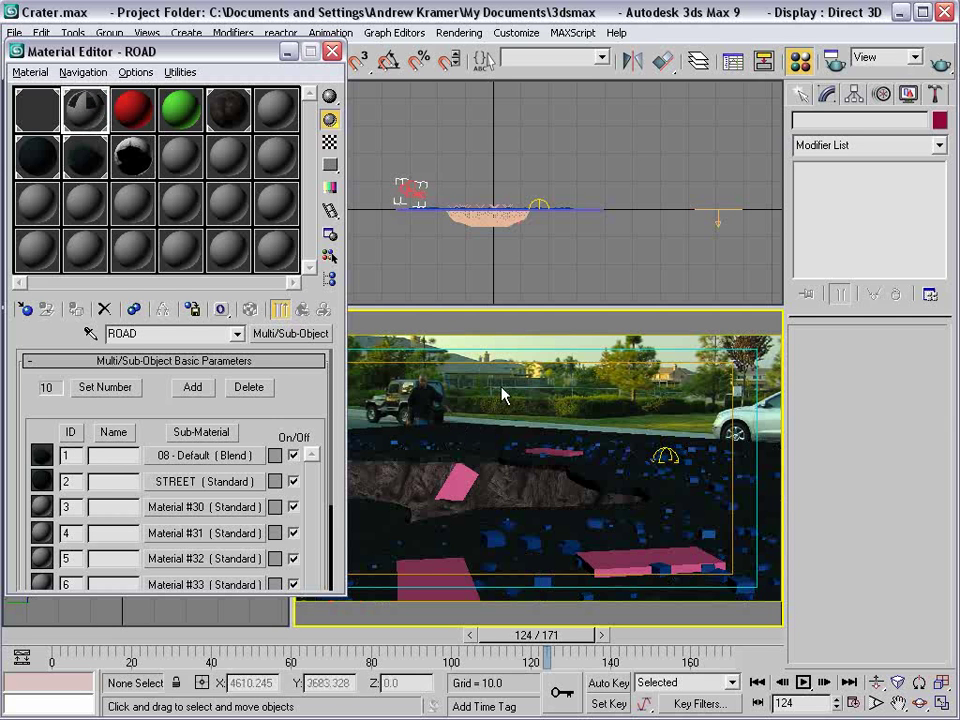
- Render the Camera_1 view at frame 124 and examine the crater edge and cracks up close
key("shift+q")
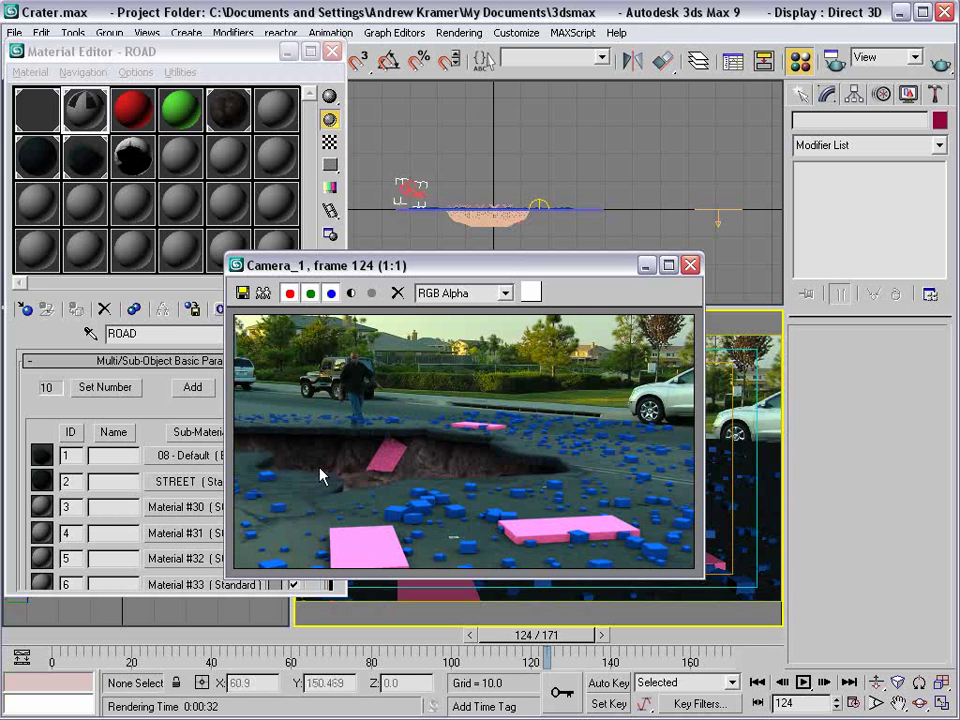
left_click_drag(387, 268, 443, 210)
scroll(426, 454, "up", 1)
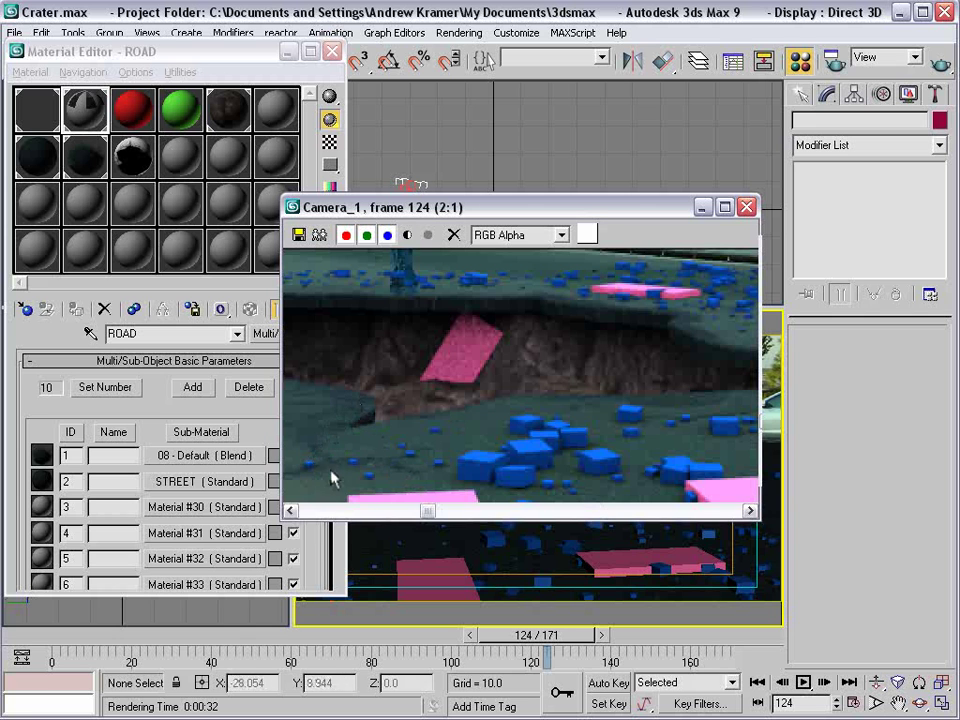
scroll(525, 418, "down", 1)
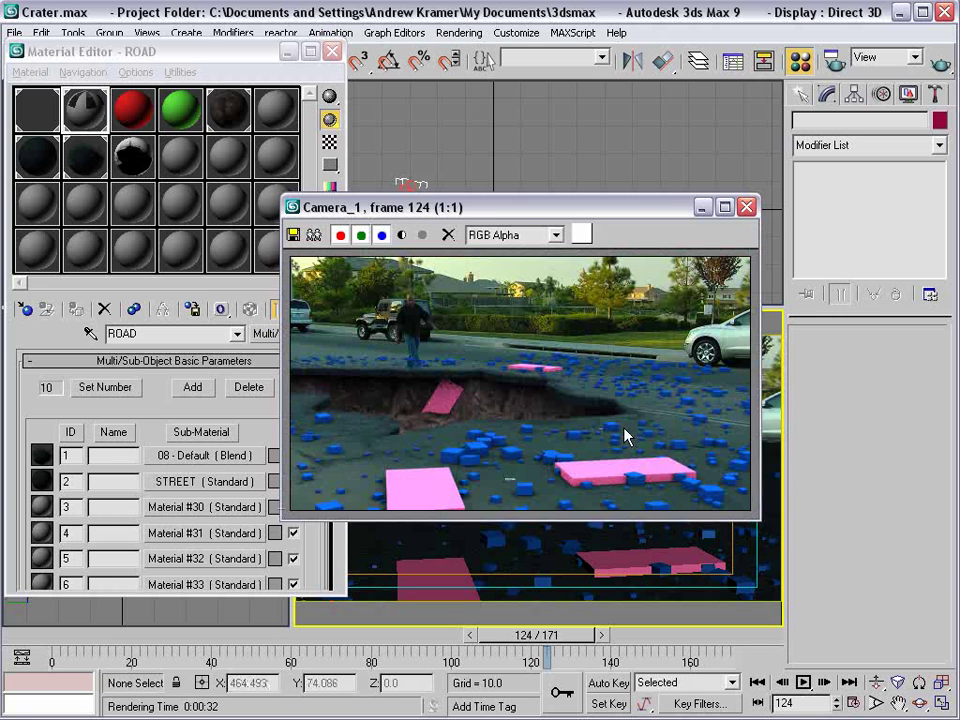
- Rename the 08 - Default blend material as BLEND
left_click(86, 158)
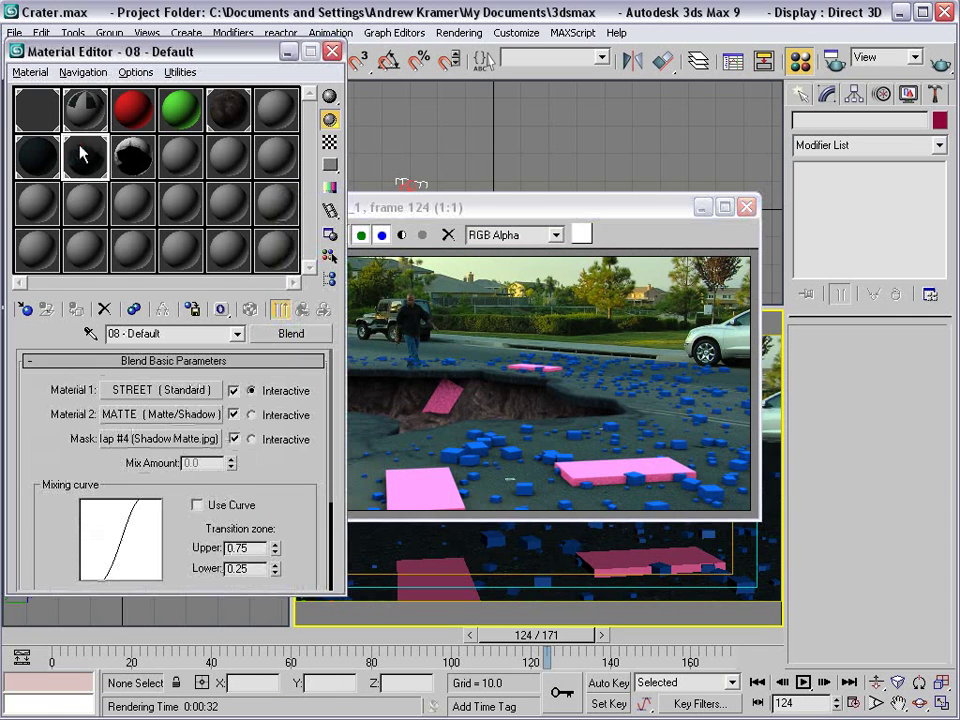
double_click(160, 333)
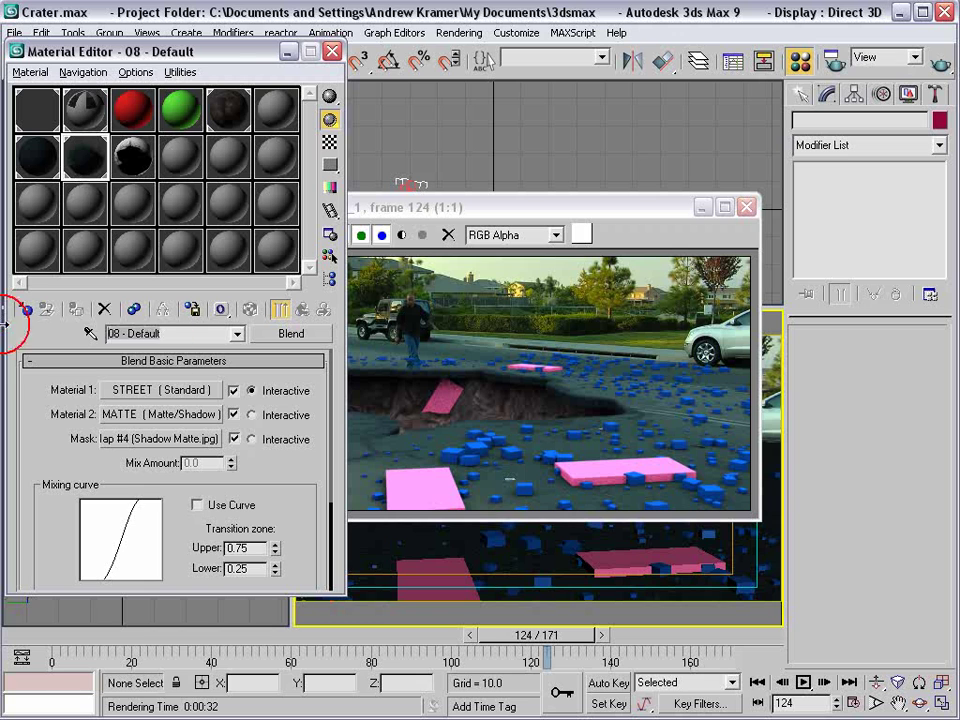
type("BLEND")
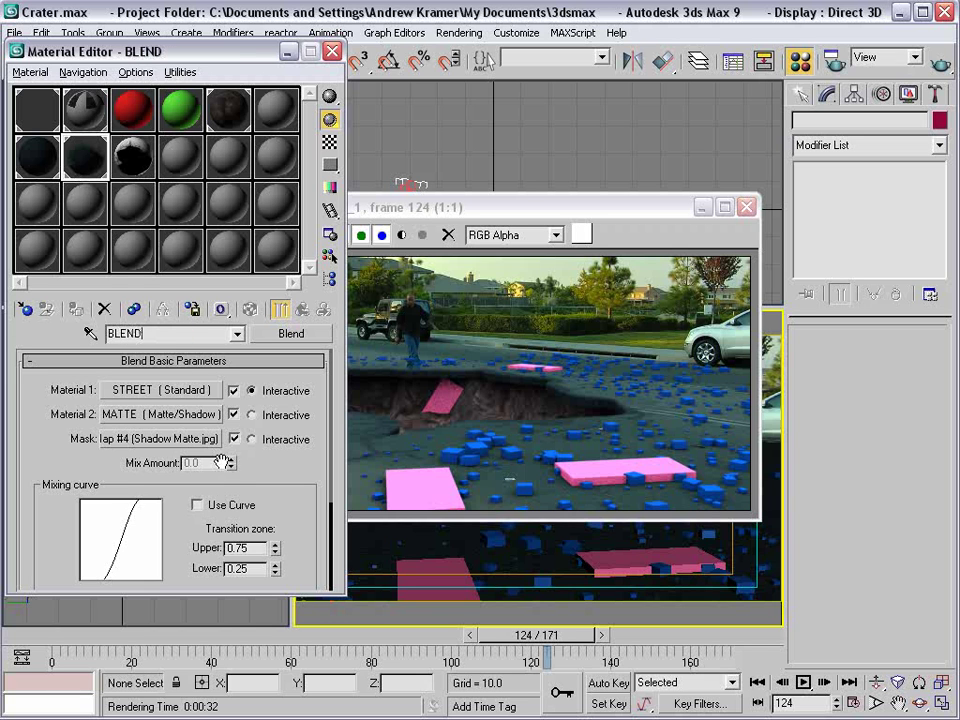
- Enable Use Curve on the BLEND material and compare its enlarged preview with the curve off and on
left_click_drag(263, 481, 266, 454)
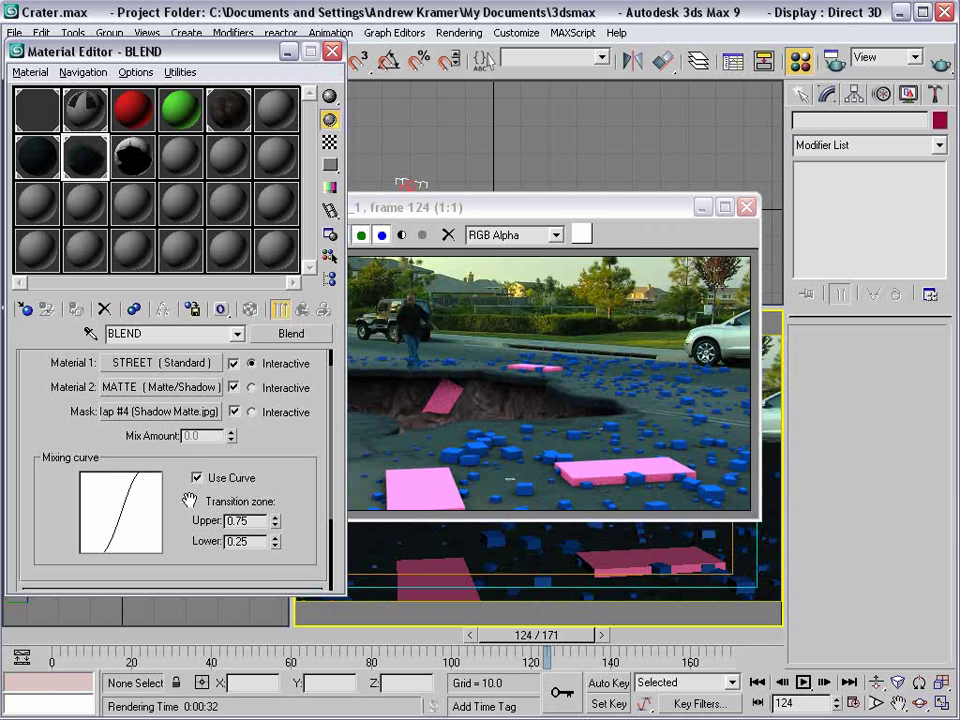
double_click(84, 157)
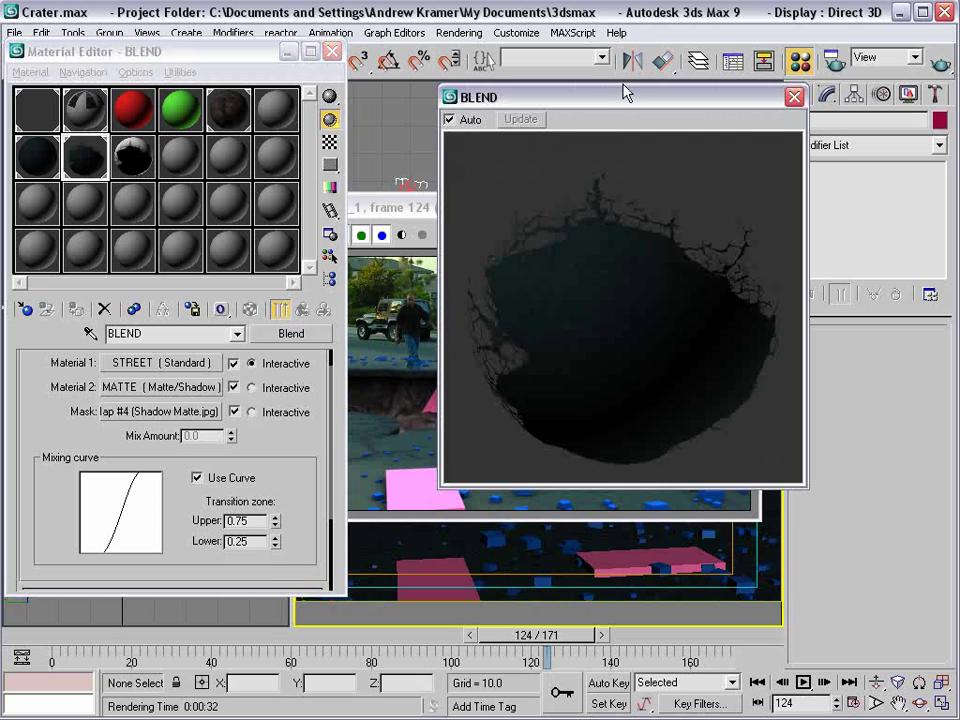
left_click_drag(601, 100, 563, 130)
left_click(197, 478)
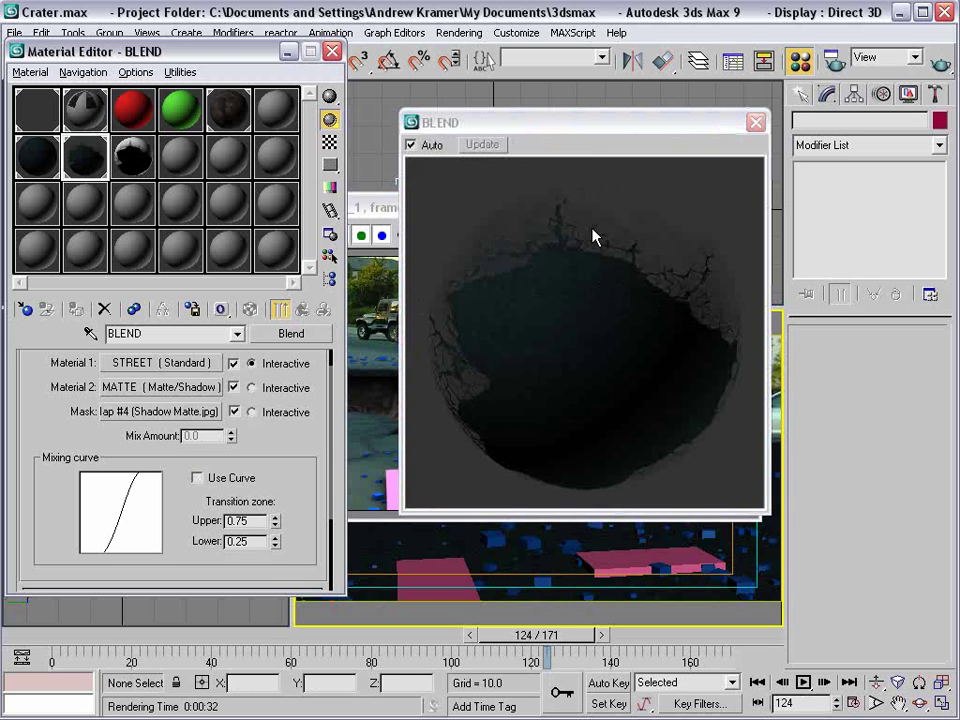
left_click(208, 485)
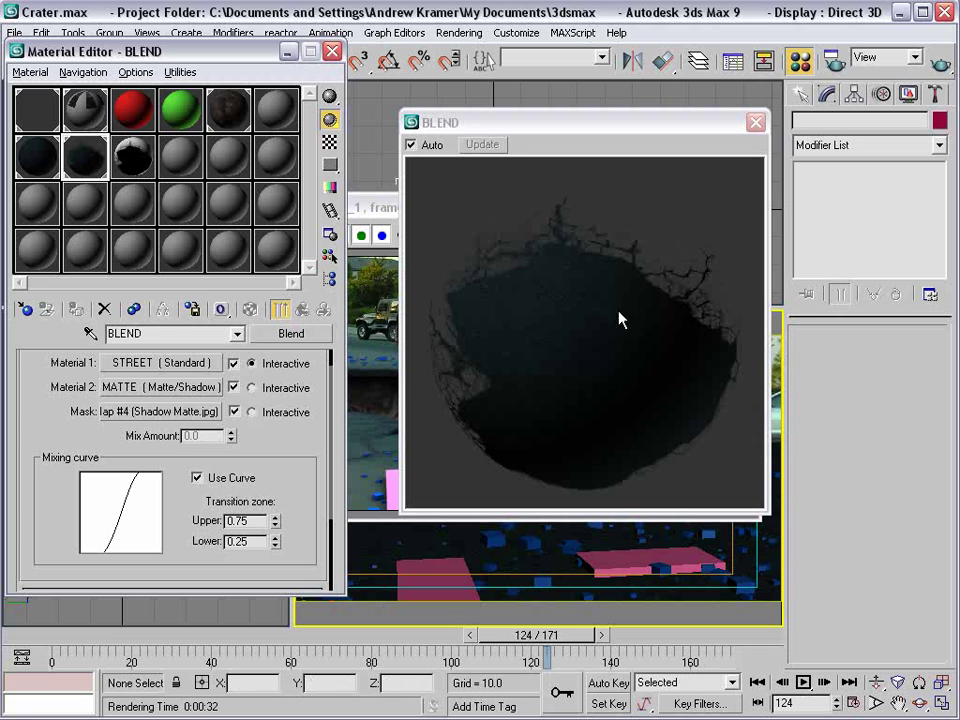
- Clone the rendered frame for comparison and render Camera_1 at frame 124 again with the mixing curve enabled
left_click_drag(374, 214, 286, 206)
left_click(226, 235)
left_click_drag(520, 306, 96, 58)
mouse_move(548, 210)
left_mouse_down()
mouse_move(591, 281)
mouse_move(526, 259)
left_mouse_up()
left_click(940, 63)
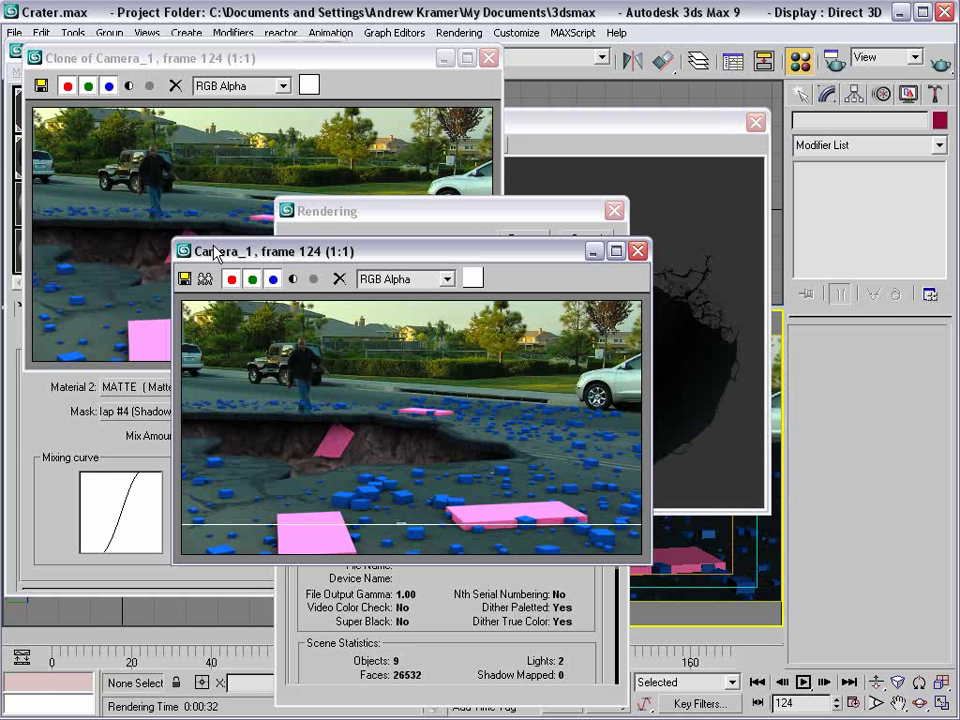
left_click_drag(217, 252, 358, 88)
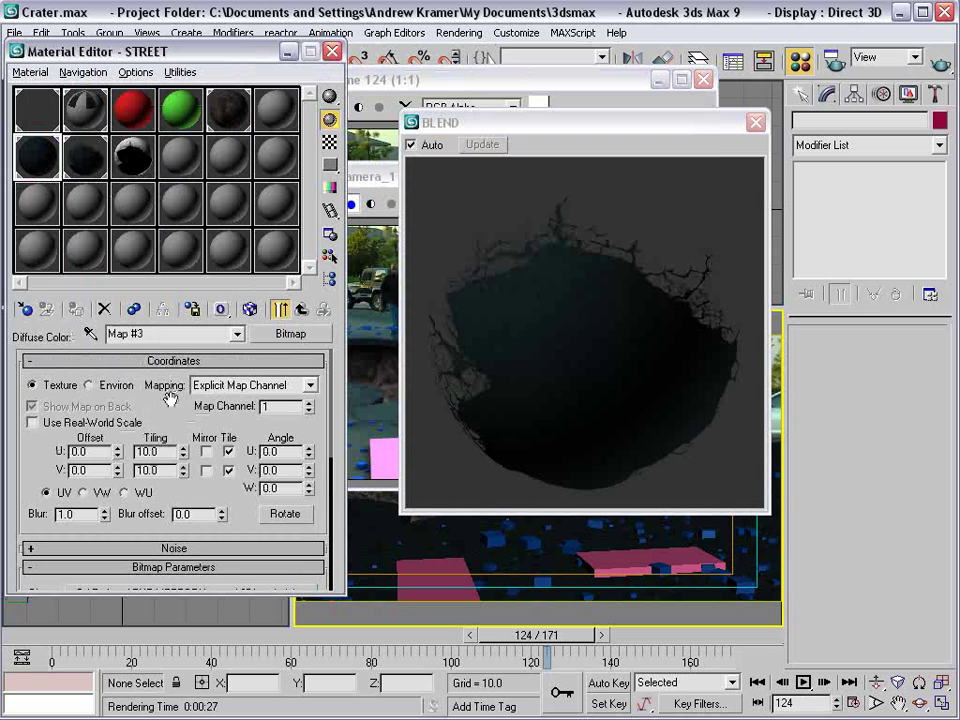
- Set the STREET material's diffuse color to black (0, 0, 0)
left_click(280, 309)
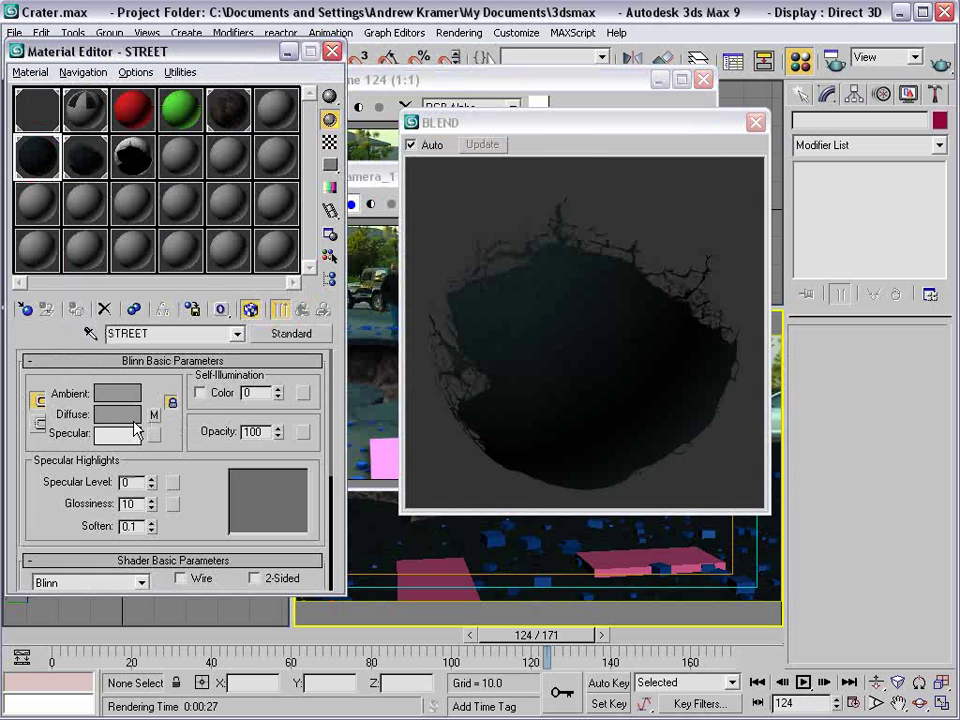
left_click(116, 413)
left_click_drag(521, 212, 536, 123)
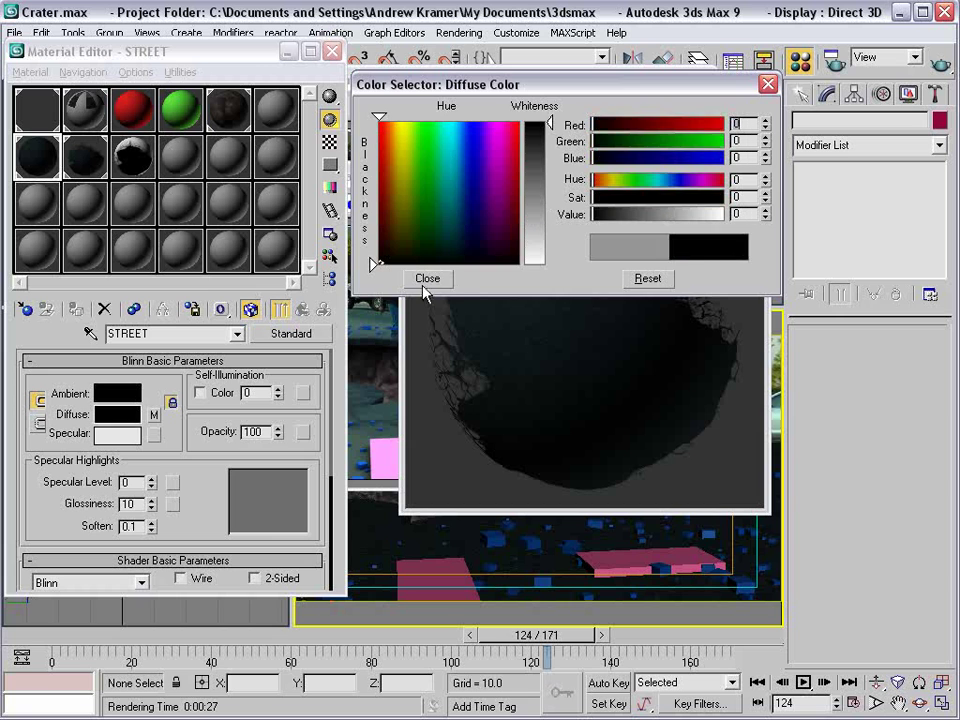
left_click(424, 282)
- Lower the Diffuse Color amount of the asphalt map in the STREET material to darken it
scroll(214, 290, "down", 5)
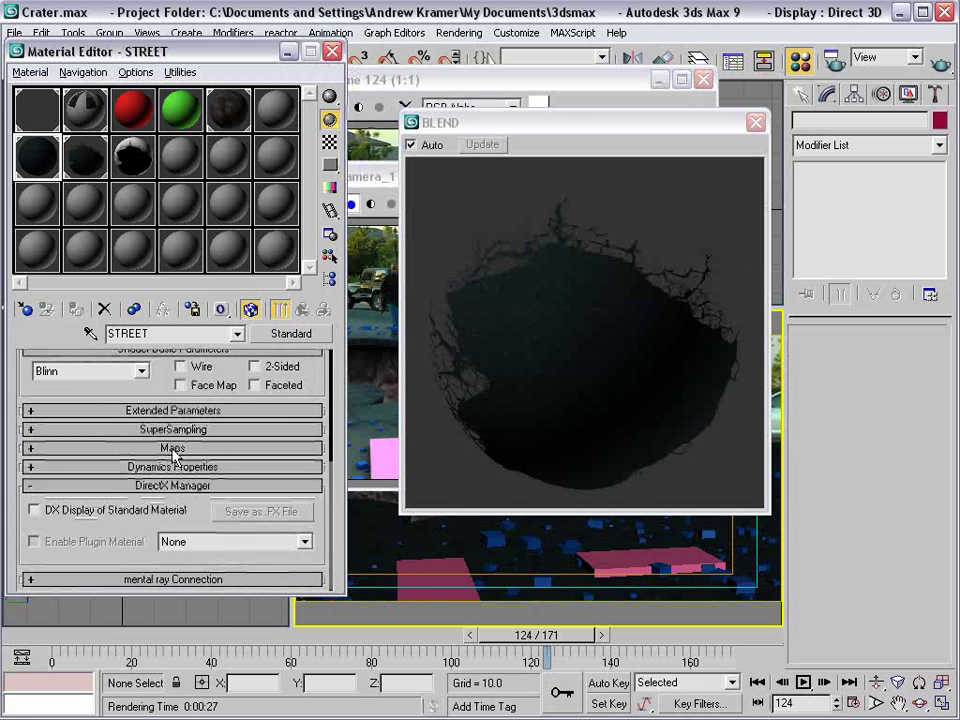
left_click(173, 448)
left_click(137, 415)
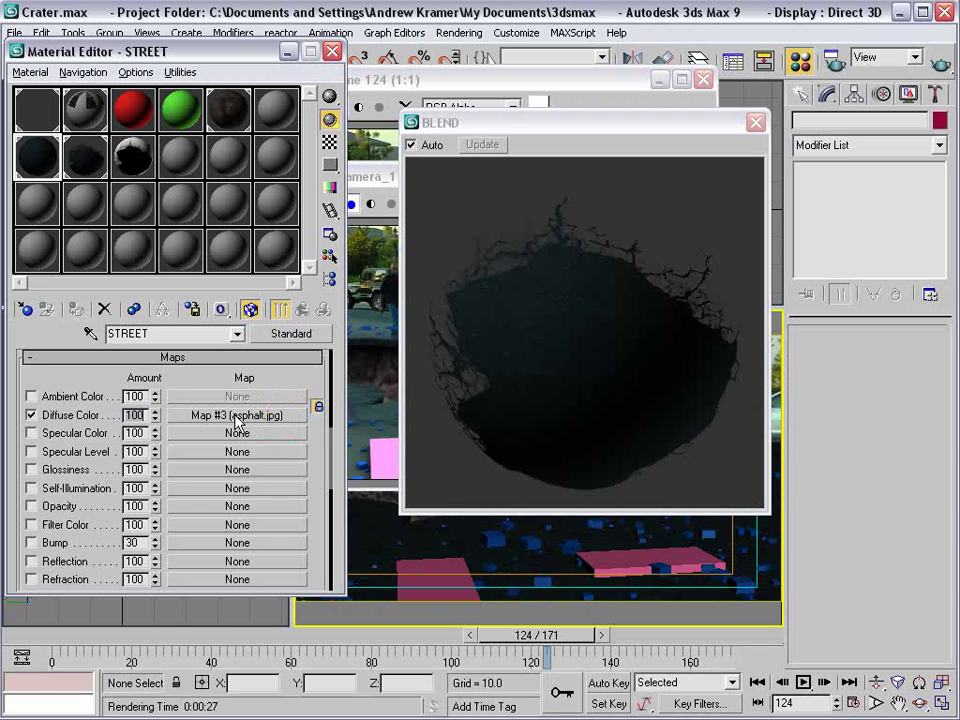
left_click(74, 416)
- Set the BLEND material's mixing curve transition zone to 0.78 upper and 0.46 lower
left_click(98, 160)
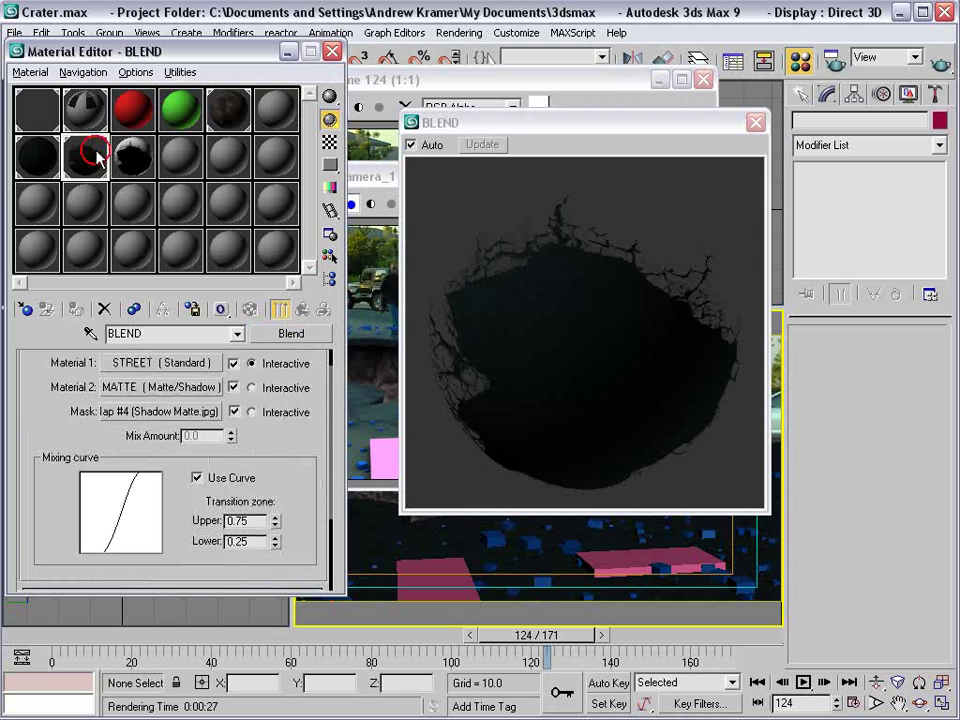
left_click_drag(275, 524, 273, 506)
left_click(276, 545)
mouse_move(277, 550)
left_mouse_down()
mouse_move(276, 507)
mouse_move(277, 527)
left_mouse_up()
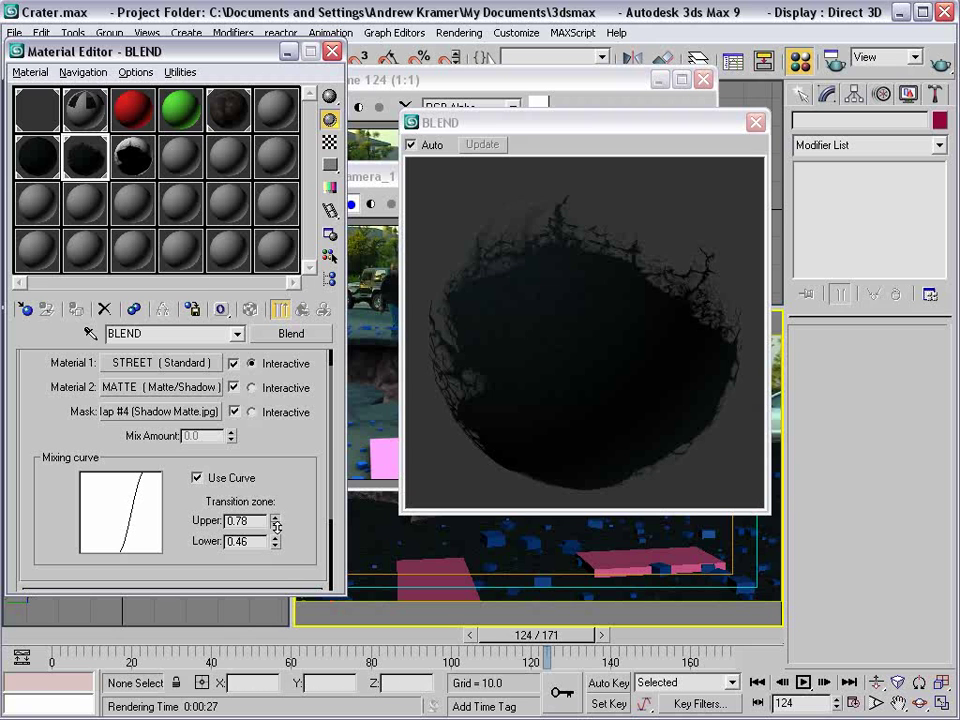
- Close the material preview and render Camera_1 at frame 124 again to compare with the cloned render
left_click(755, 121)
left_click(585, 521)
left_click(520, 462)
left_click(504, 168)
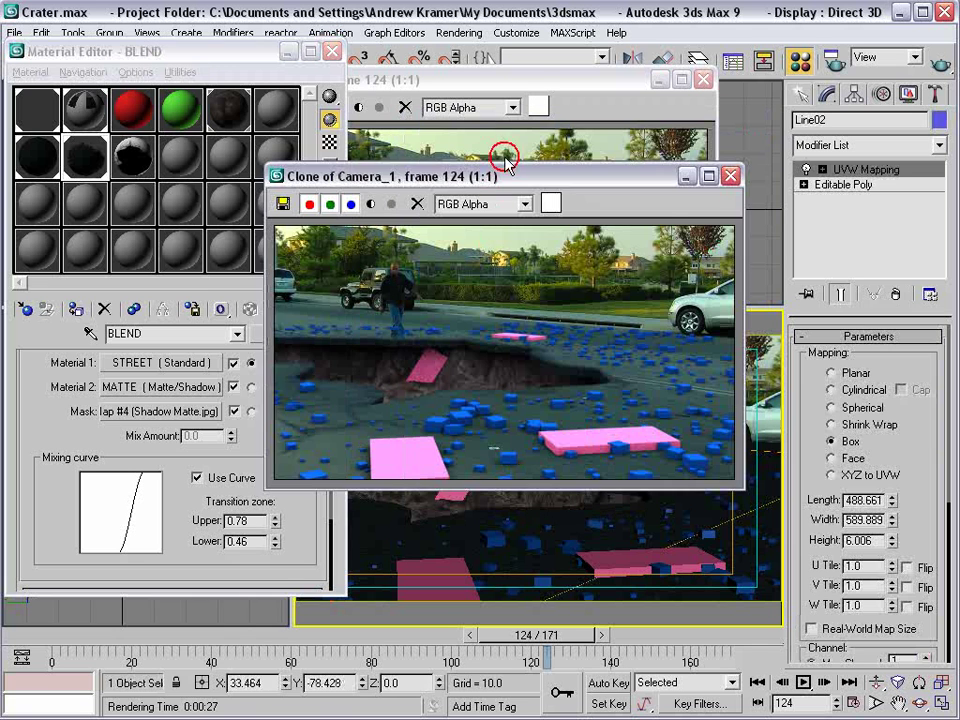
left_click_drag(537, 181, 477, 182)
left_click(445, 522)
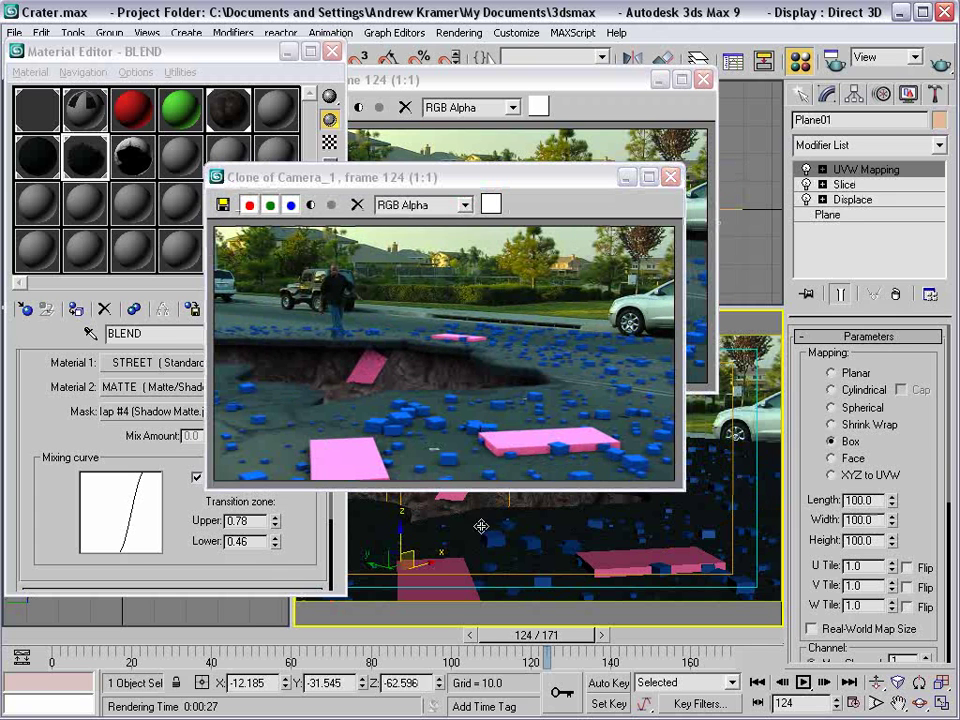
left_click(725, 405)
key("shift+q")
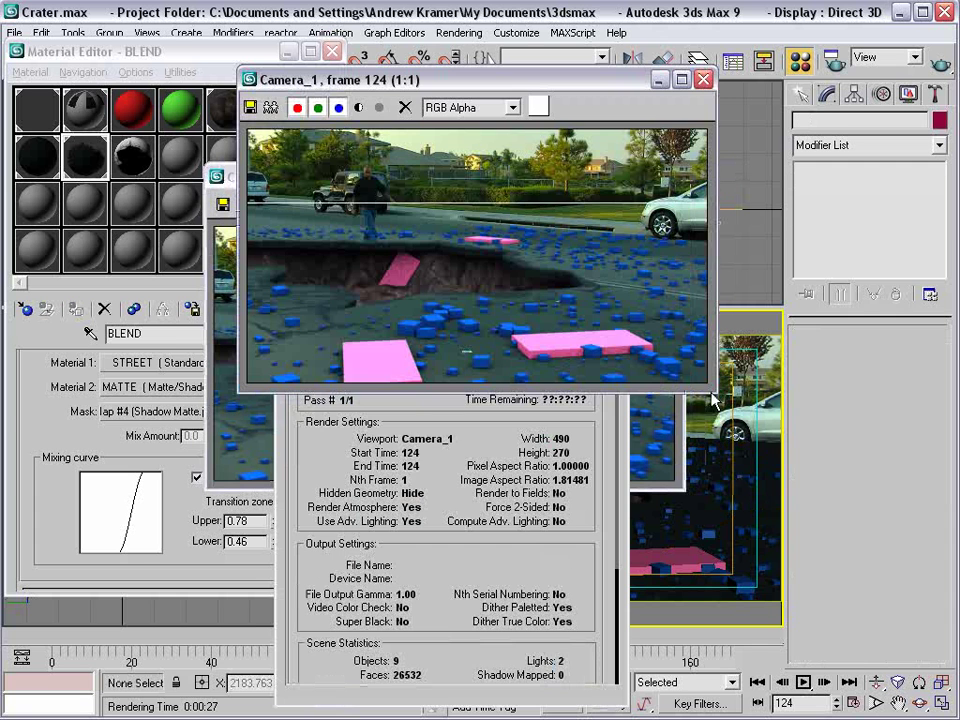
- Close both render windows and the Material Editor, and go to frame 14 with the Camera_1 view active
left_click(701, 80)
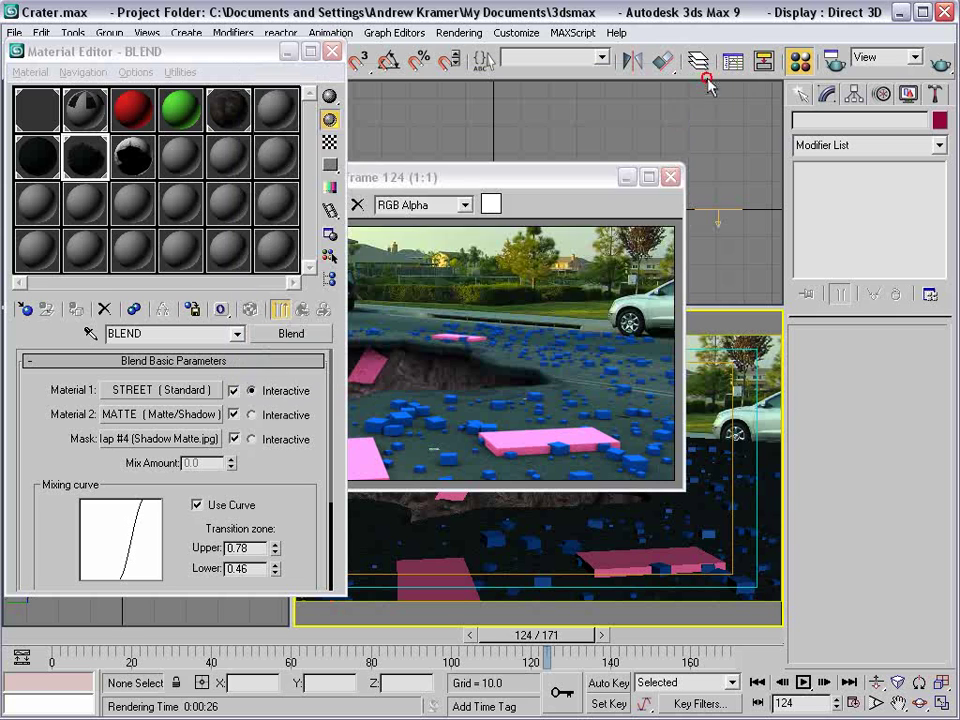
left_click(666, 177)
left_click(332, 51)
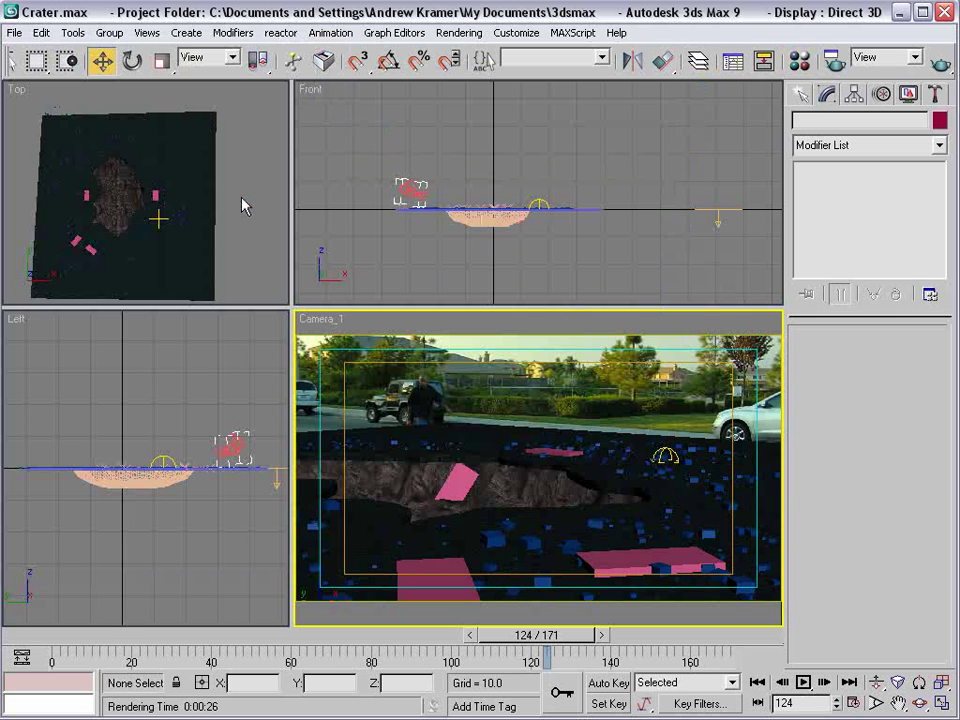
scroll(150, 205, "down", 3)
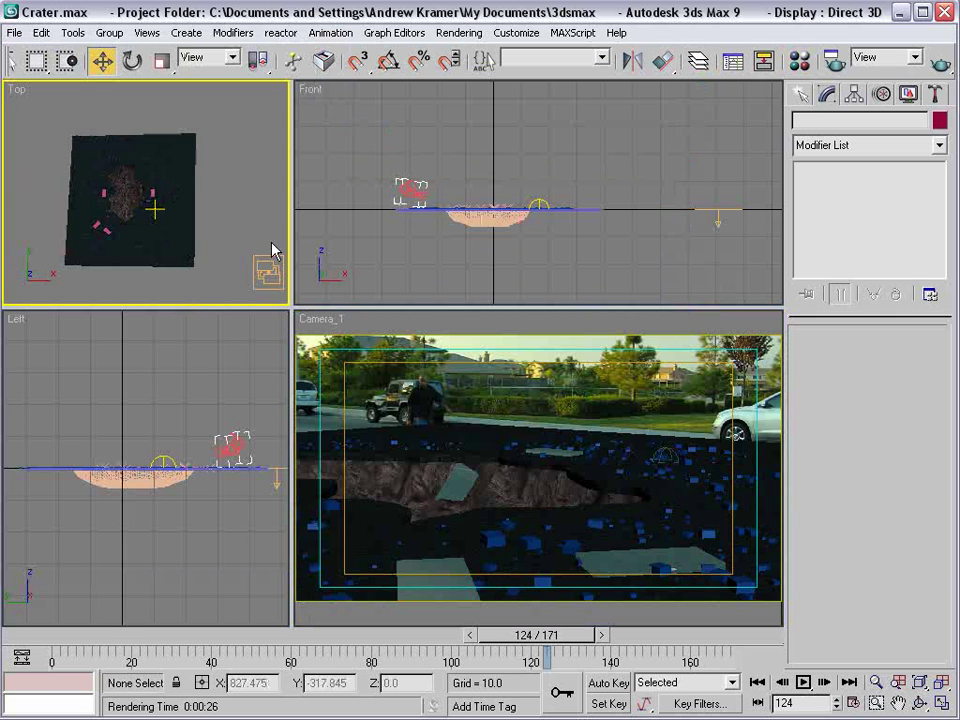
left_click_drag(375, 640, 133, 640)
left_click(568, 378)
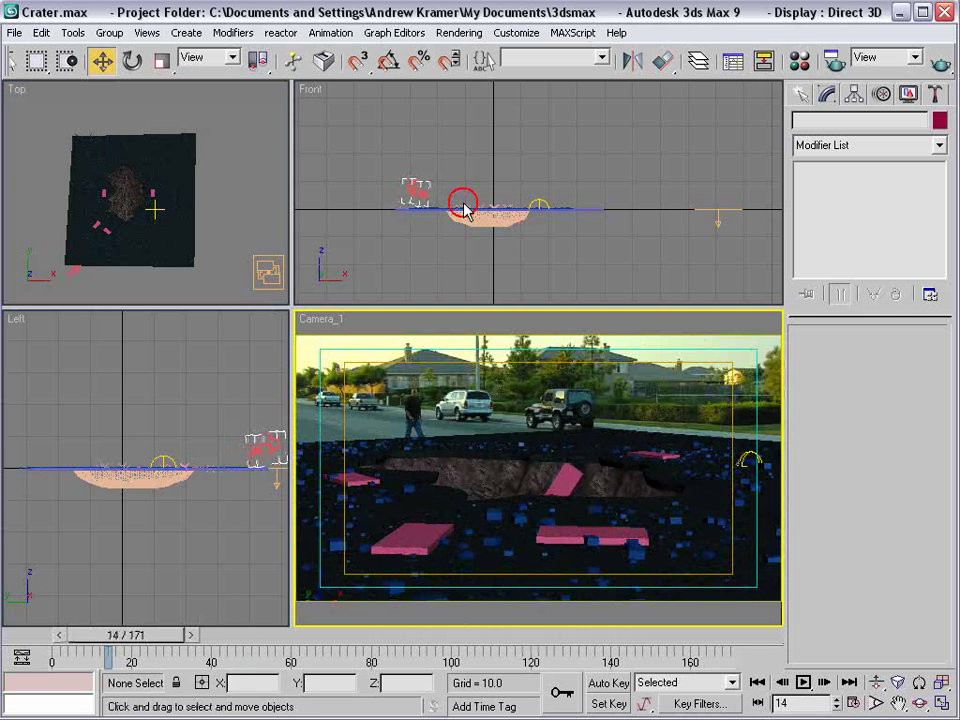
- Turn on See-Through in the object properties of the road object Line02, leaving it deselected
left_click(205, 143)
right_click(203, 143)
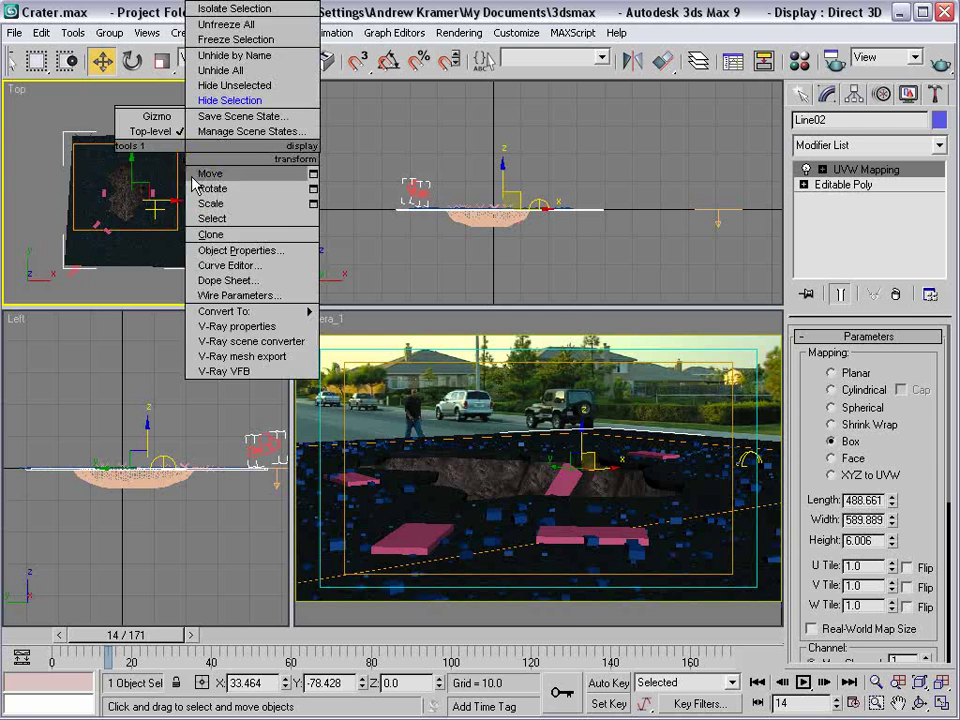
left_click(213, 228)
left_click(209, 428)
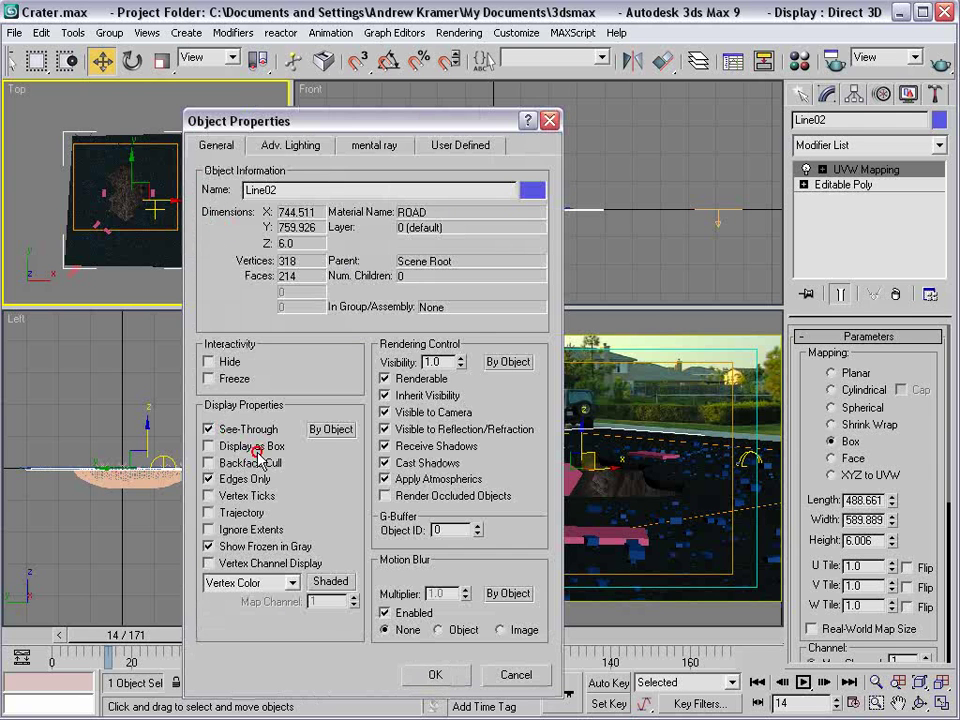
left_click(434, 674)
left_click(632, 553)
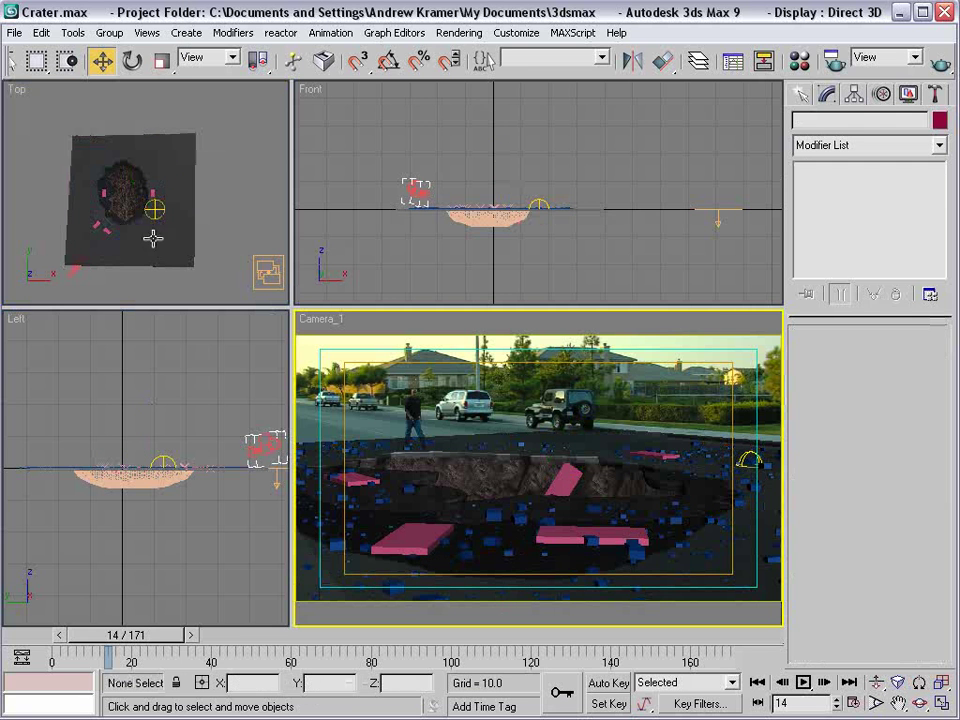
scroll(140, 200, "up", 3)
middle_click_drag(120, 221, 179, 171)
middle_click_drag(163, 223, 118, 270)
scroll(120, 223, "down", 3)
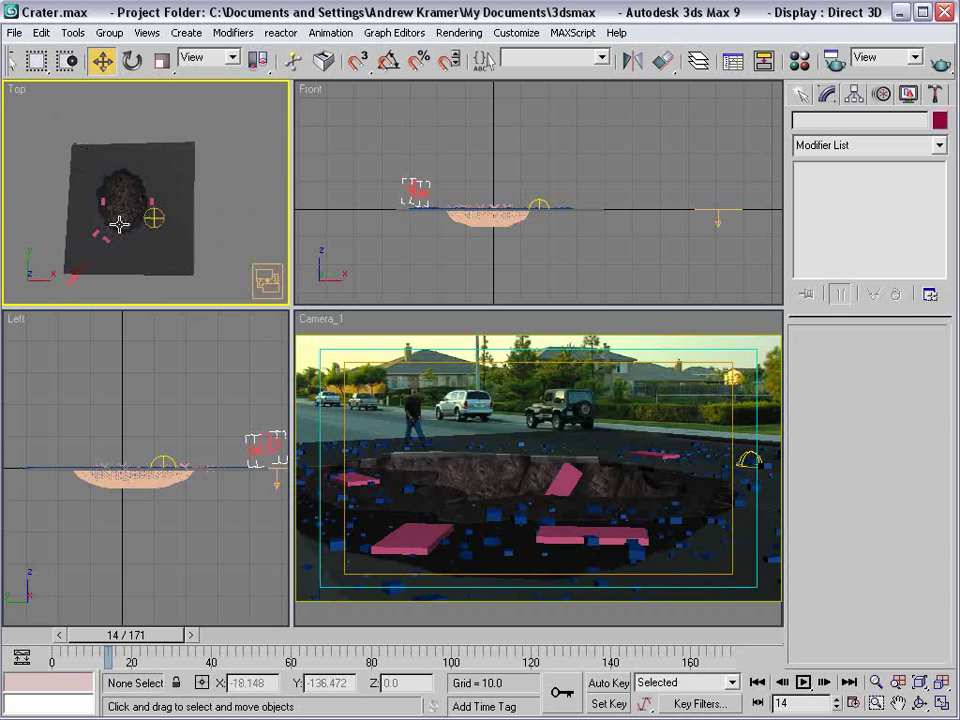
left_click_drag(30, 98, 214, 304)
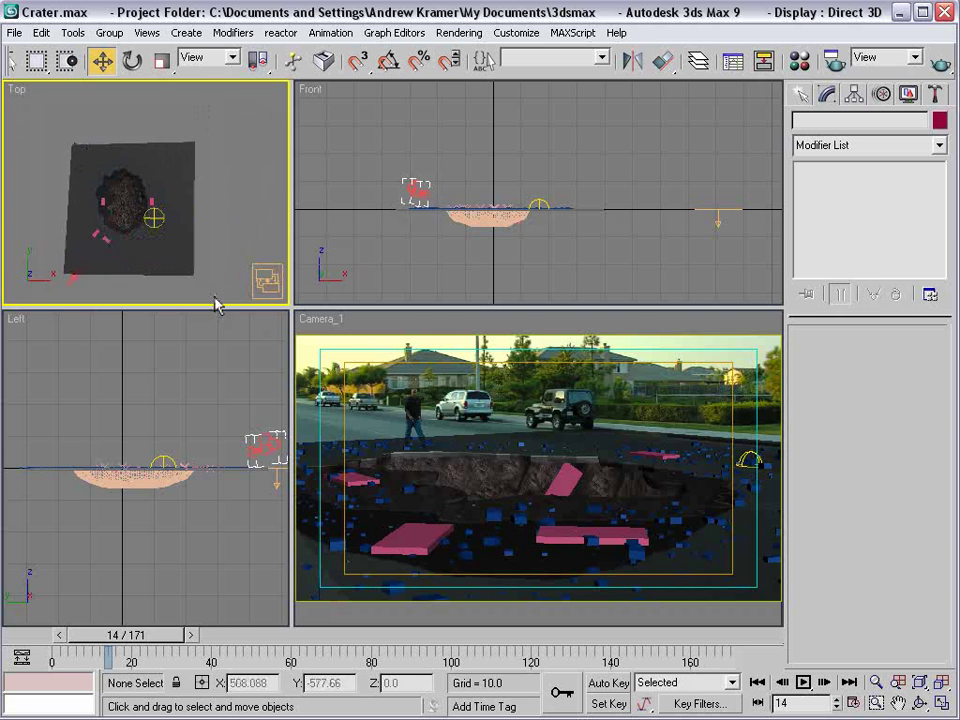
left_click(68, 282, "alt")
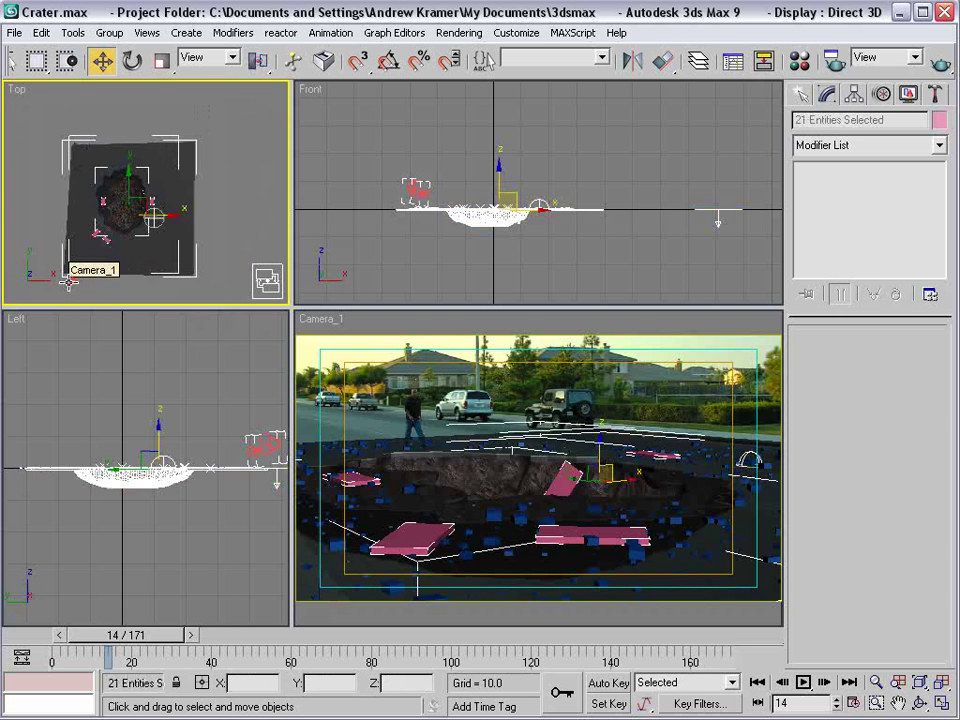
left_click(150, 292)
left_click(209, 58)
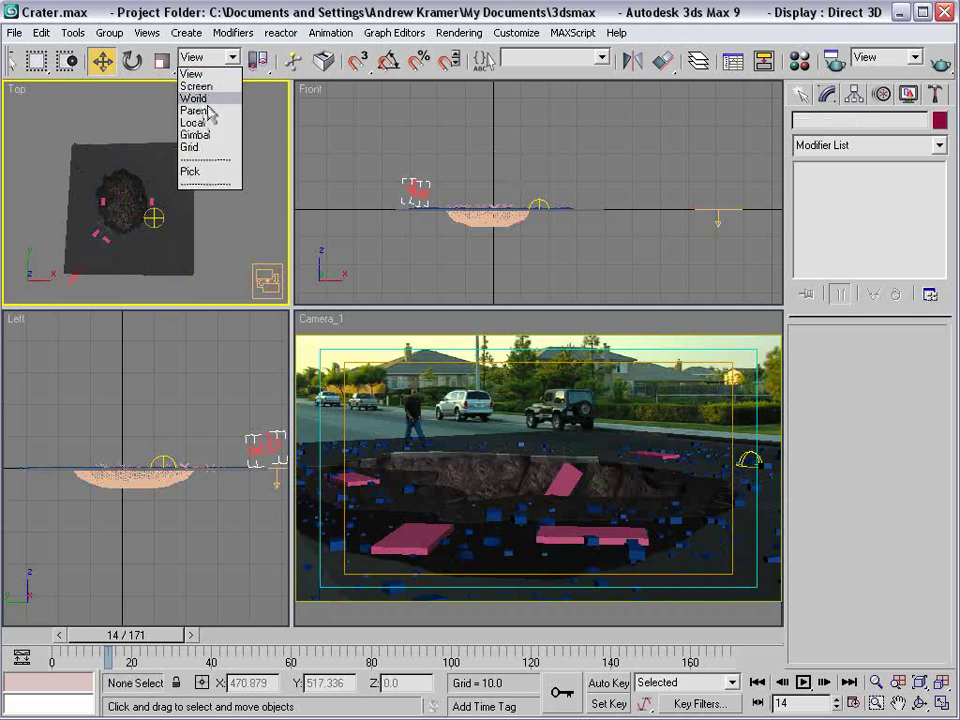
left_click(210, 73)
- Limit selection to Geometry and move all the street and crater geometry about -63 units along Y in the Top view
left_click_drag(398, 72, 668, 72)
left_click(200, 58)
left_click(193, 86)
left_click(53, 131)
left_click_drag(53, 131, 212, 280)
mouse_move(140, 183)
left_mouse_down()
mouse_move(141, 212)
mouse_move(144, 192)
left_mouse_up()
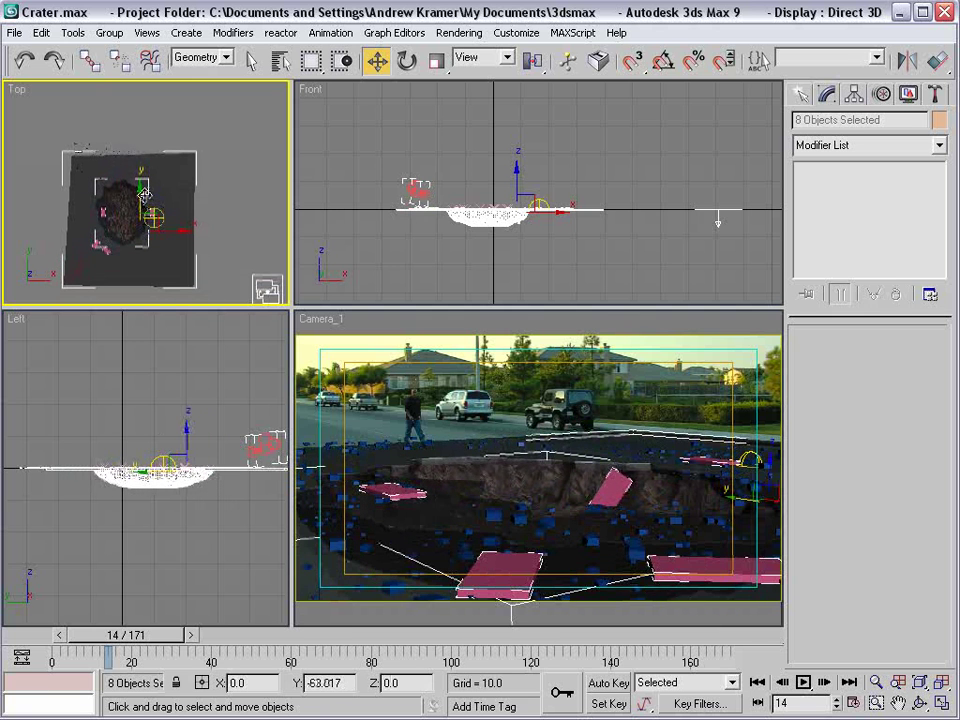
- Scrub the animation to frame 171 and back to frame 0 to check the moved crater against the footage
left_click_drag(127, 637, 770, 660)
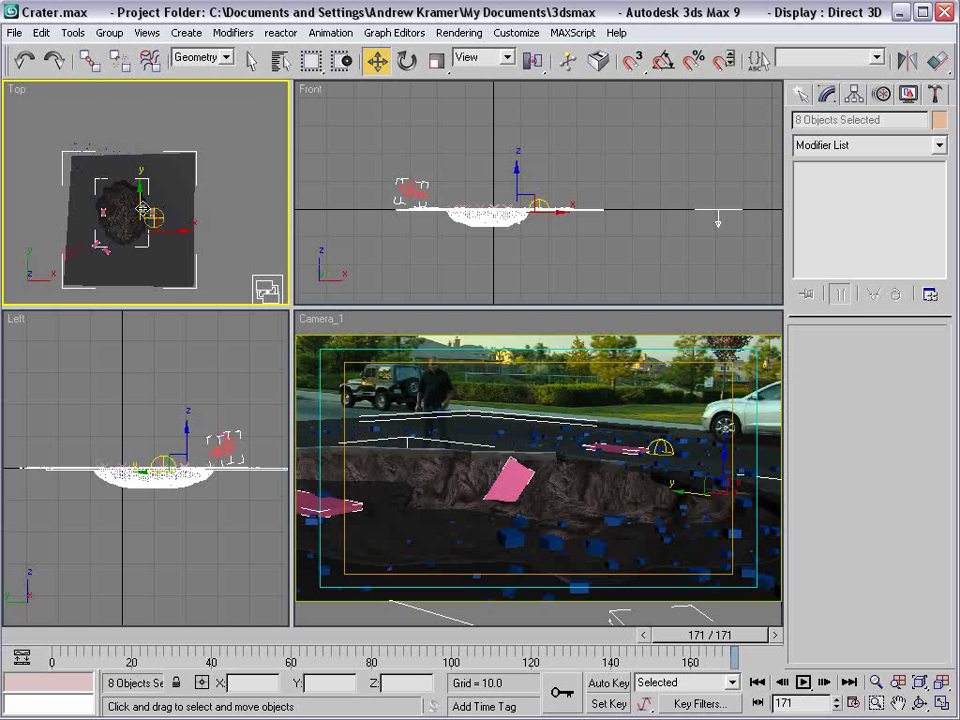
scroll(143, 209, "up", 3)
left_click_drag(171, 269, 142, 286)
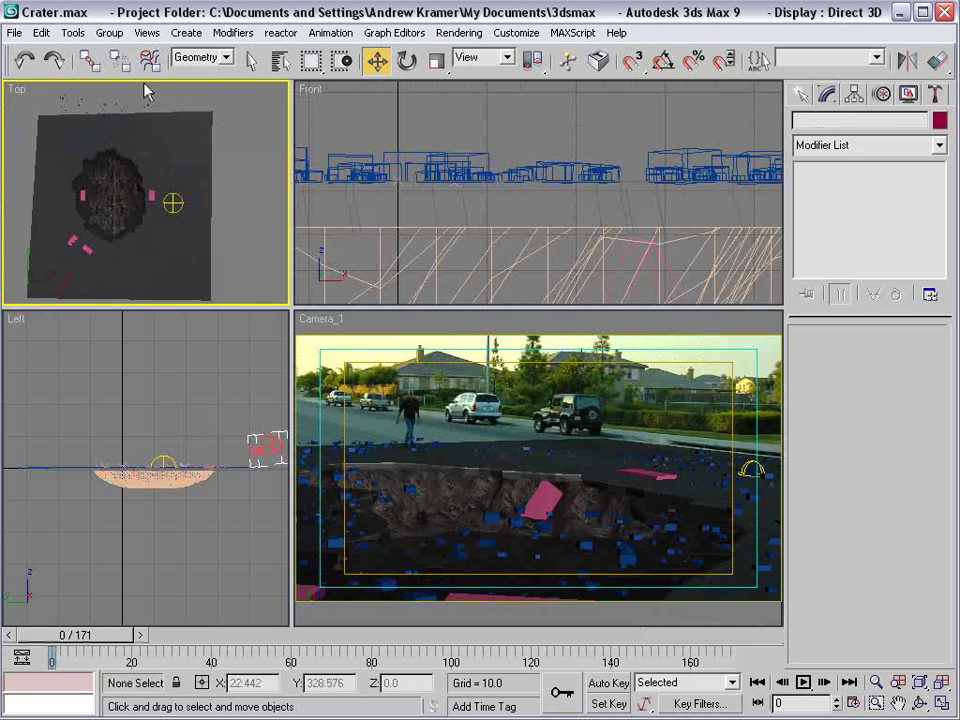
- Unhide all objects and shift the green surface Line03 in the Top view so its opening lines up with the moved crater
right_click(224, 150)
left_click(257, 70)
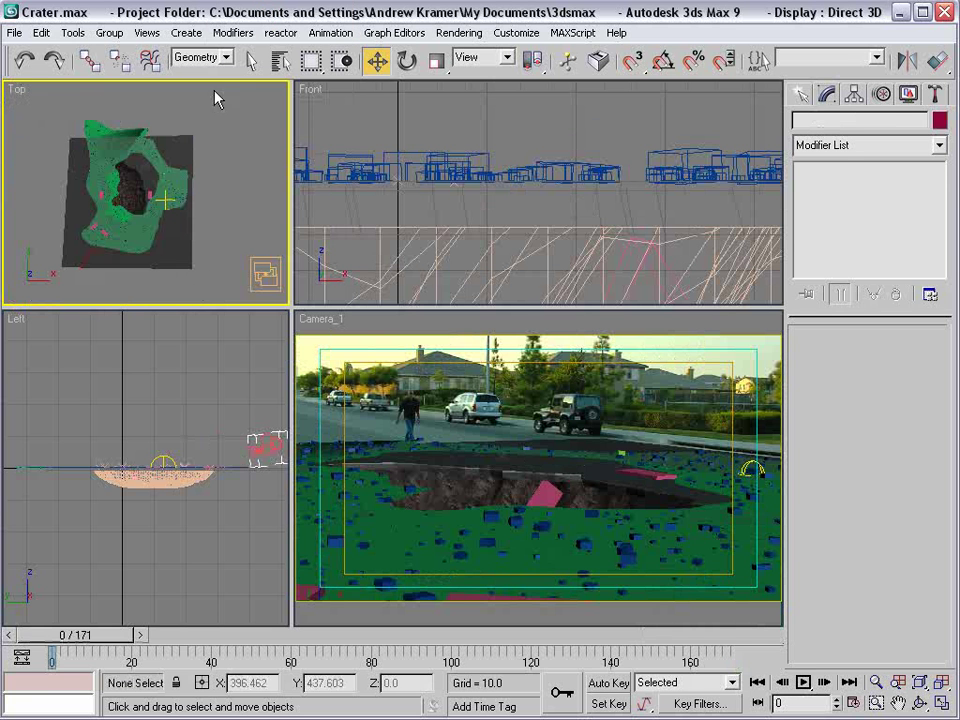
left_click(146, 160)
scroll(146, 160, "up", 3)
middle_click_drag(153, 186, 159, 206)
left_click_drag(136, 184, 125, 208)
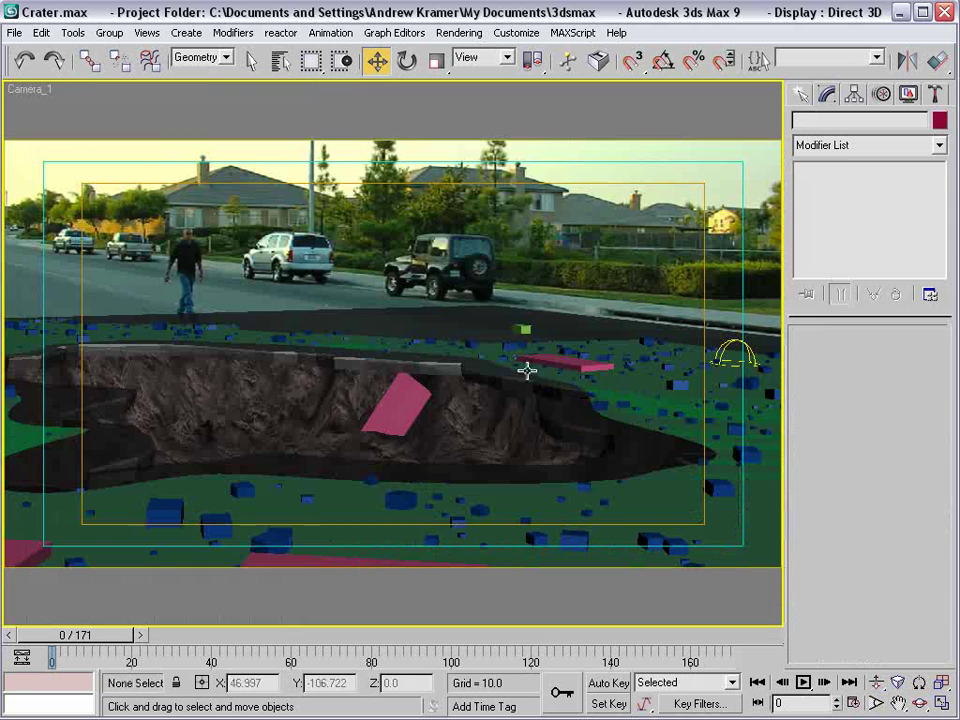
- Hide the small green box Box06 and the green surface Line03, and return to the four-viewport layout
left_click(521, 328)
right_click(523, 328)
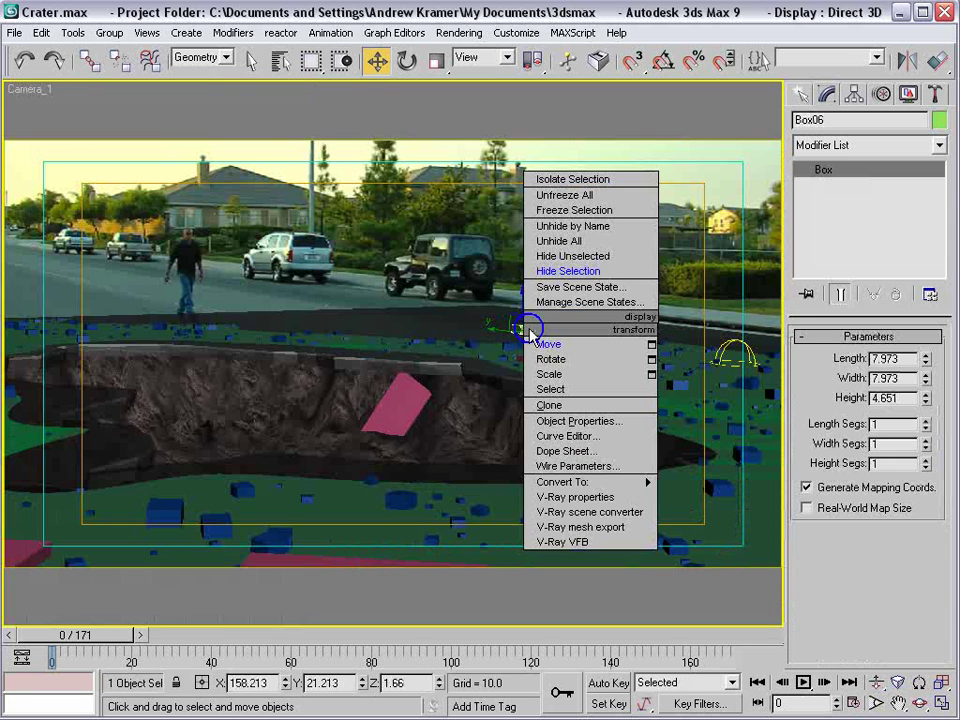
left_click(548, 273)
left_click(619, 337)
left_click(622, 342)
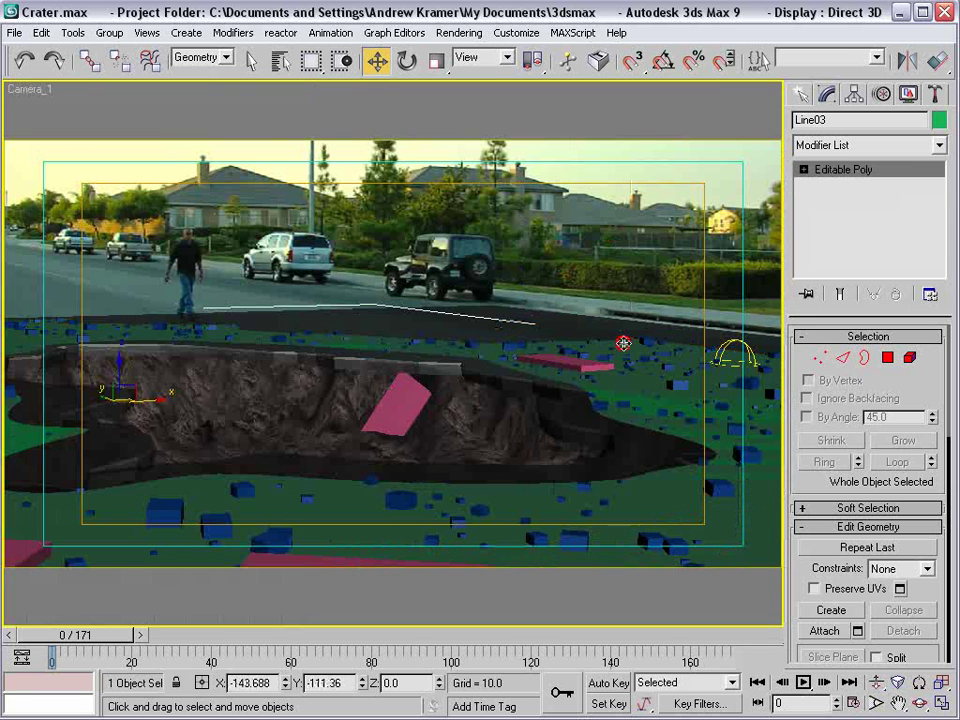
right_click(632, 350)
left_click(640, 294)
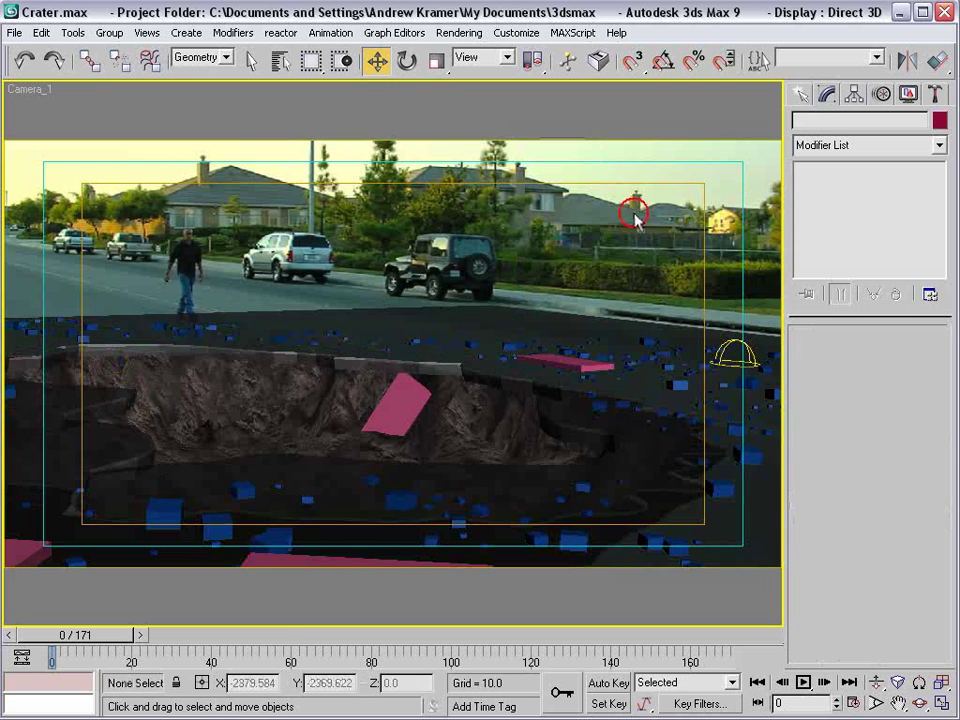
key("alt+w")
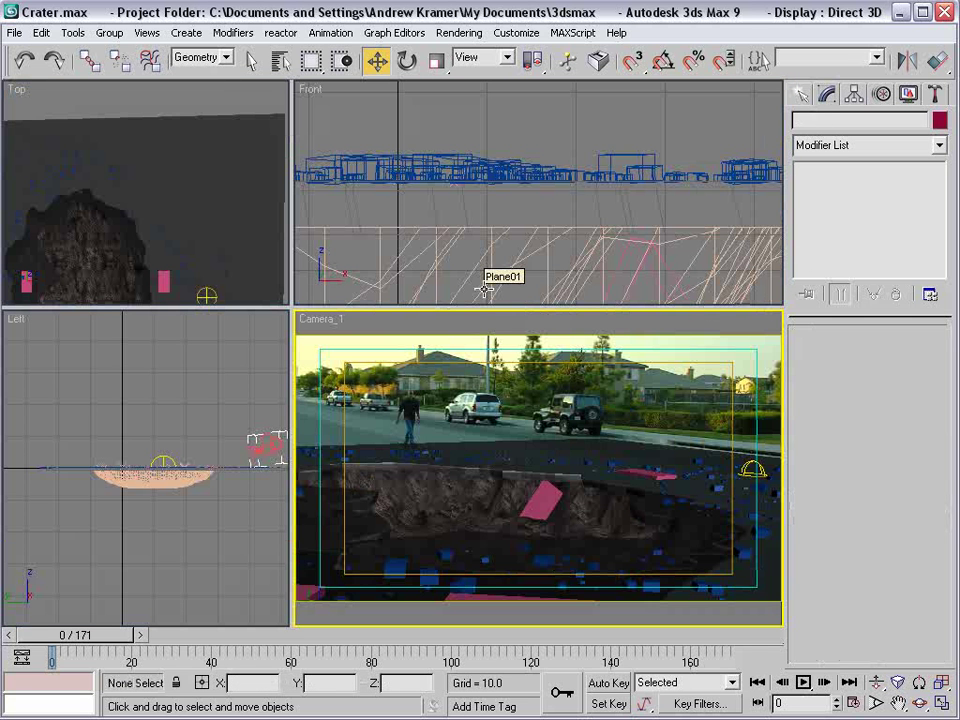
- Check the crater's fit between frames 0 and 31 and bring up HOLE HD0031.png in Windows Picture and Fax Viewer
left_click_drag(97, 636, 192, 636)
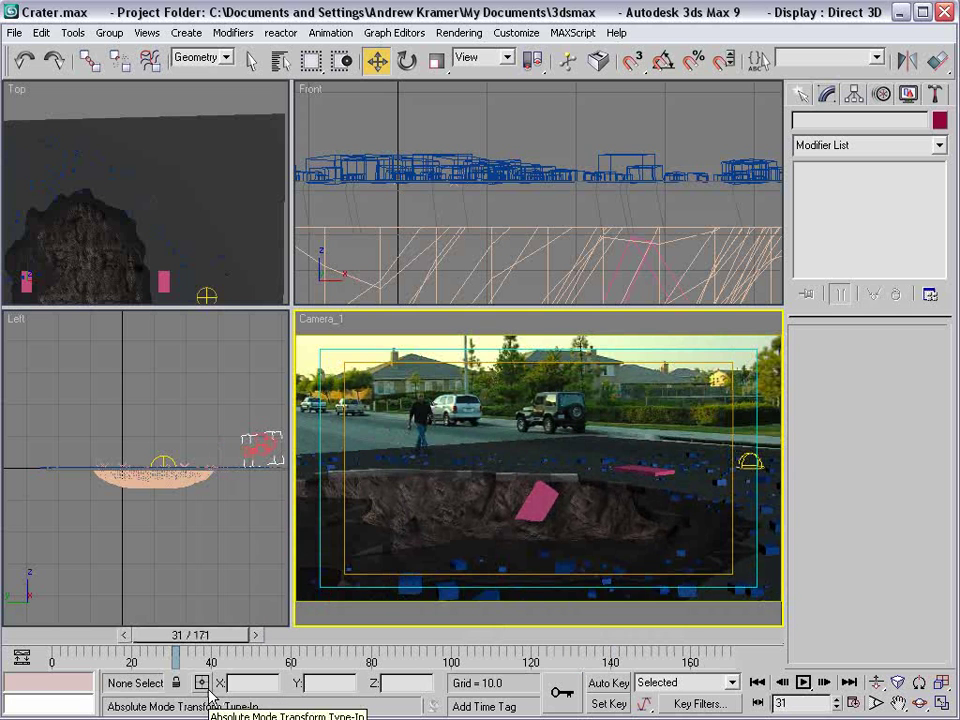
left_click_drag(186, 636, 116, 596)
key("w")
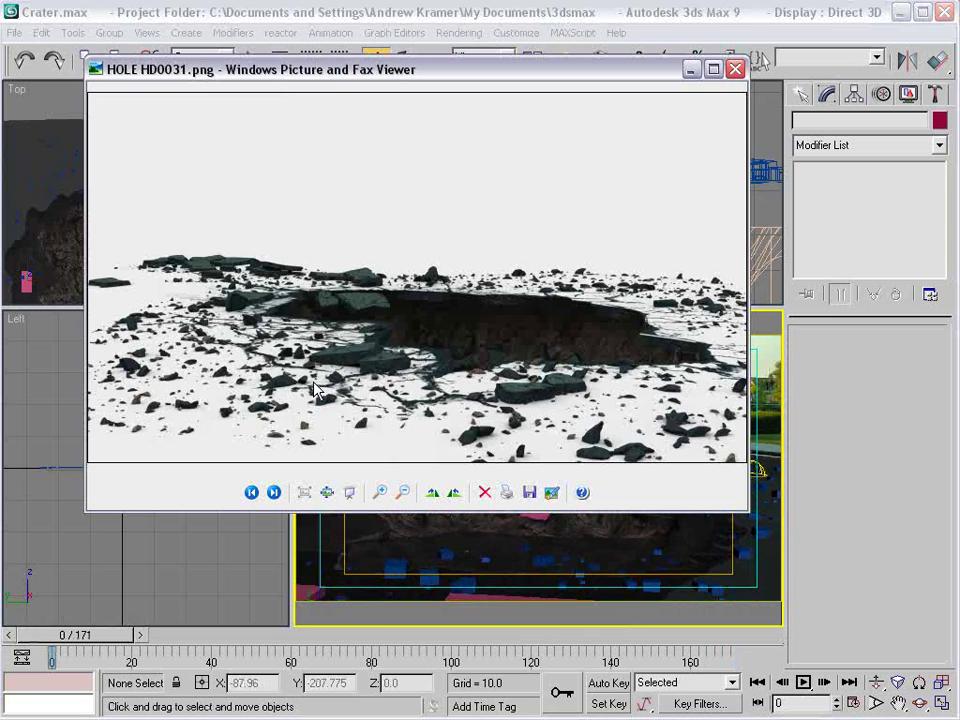
- Enlarge the image viewer, inspect the crater edge, cracks and rubble of HOLE HD0031.png at actual size, and close it
left_click_drag(746, 514, 895, 676)
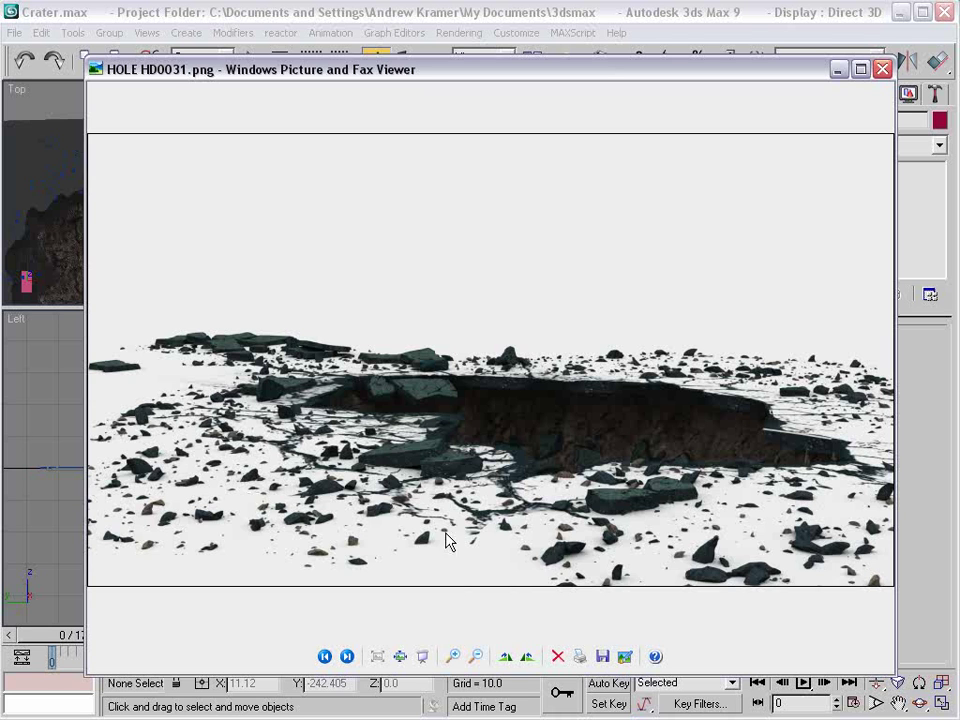
left_click(400, 656)
left_click_drag(570, 630, 737, 632)
left_click_drag(887, 296, 818, 428)
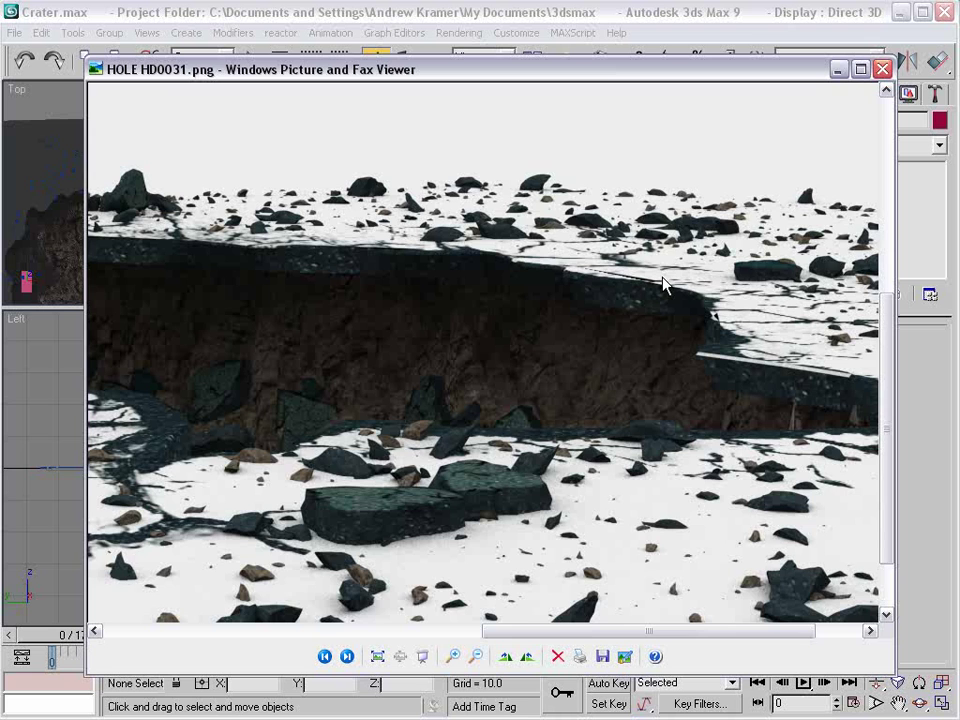
scroll(662, 277, "down", 4)
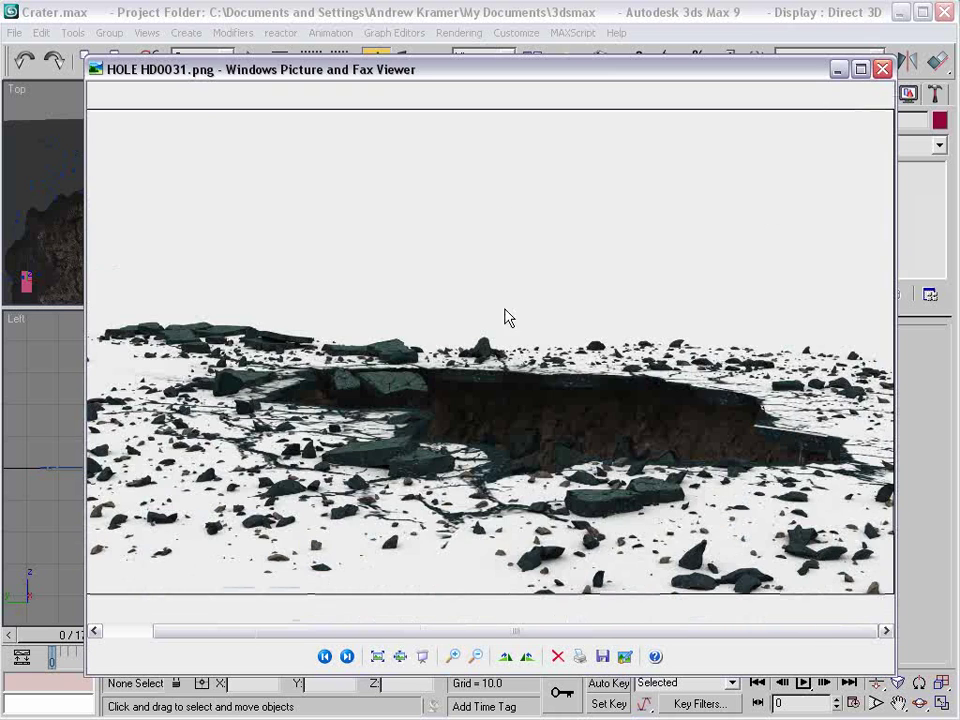
left_click(882, 69)
- Go to frame 171 and set the render to the frame range 0 to 171 at 1280x720
left_click_drag(75, 637, 738, 648)
key("w")
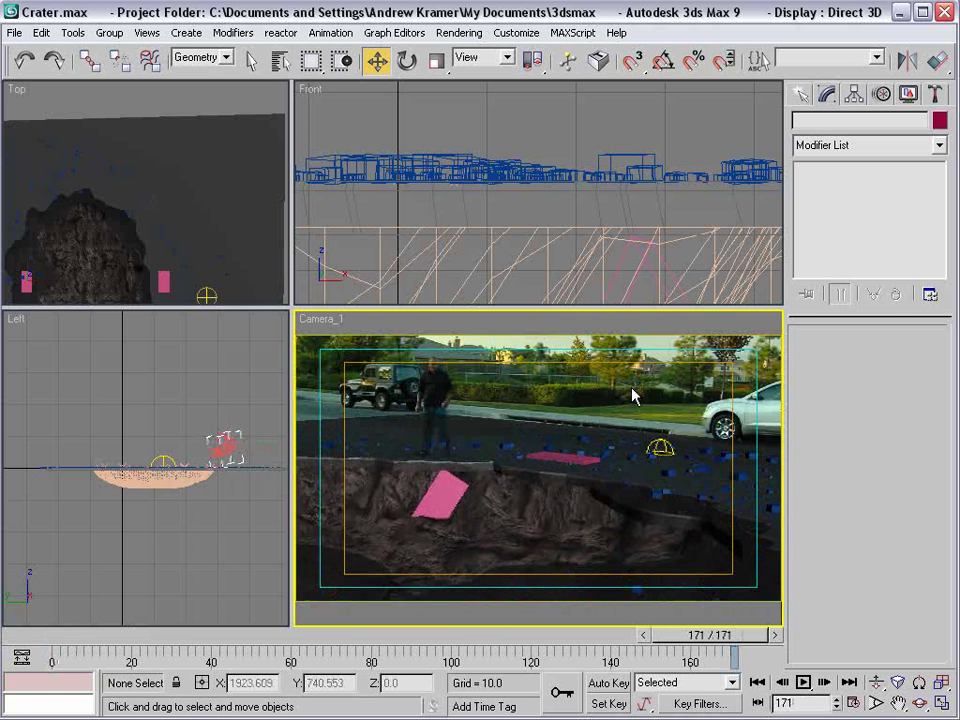
left_click_drag(859, 68, 626, 68)
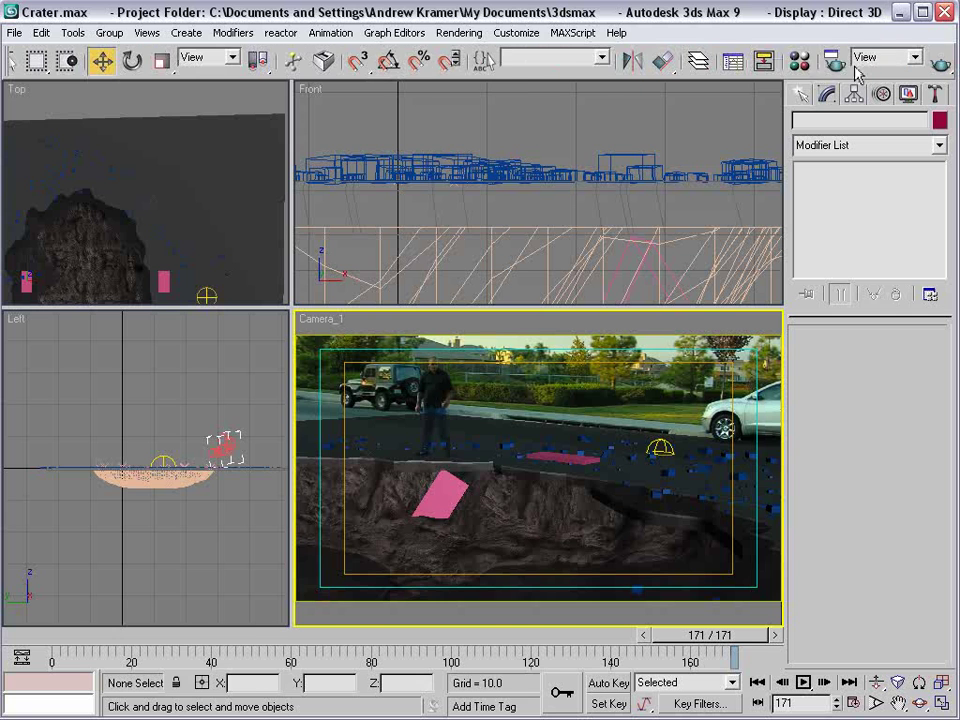
key("F10")
left_click(263, 226)
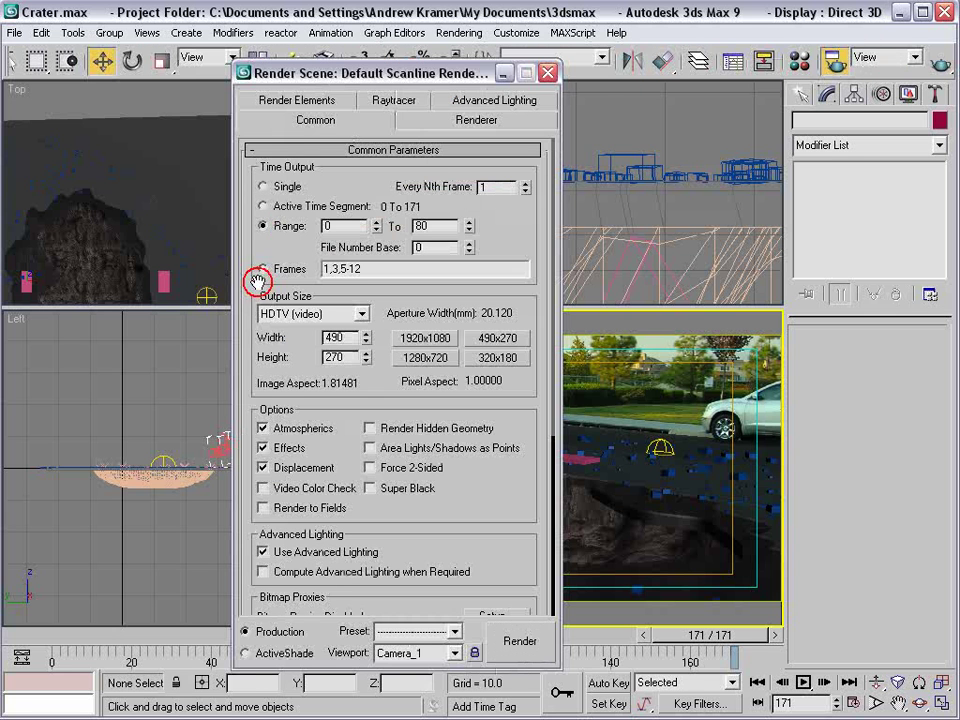
left_click(407, 226)
type("171")
scroll(510, 210, "down", 1)
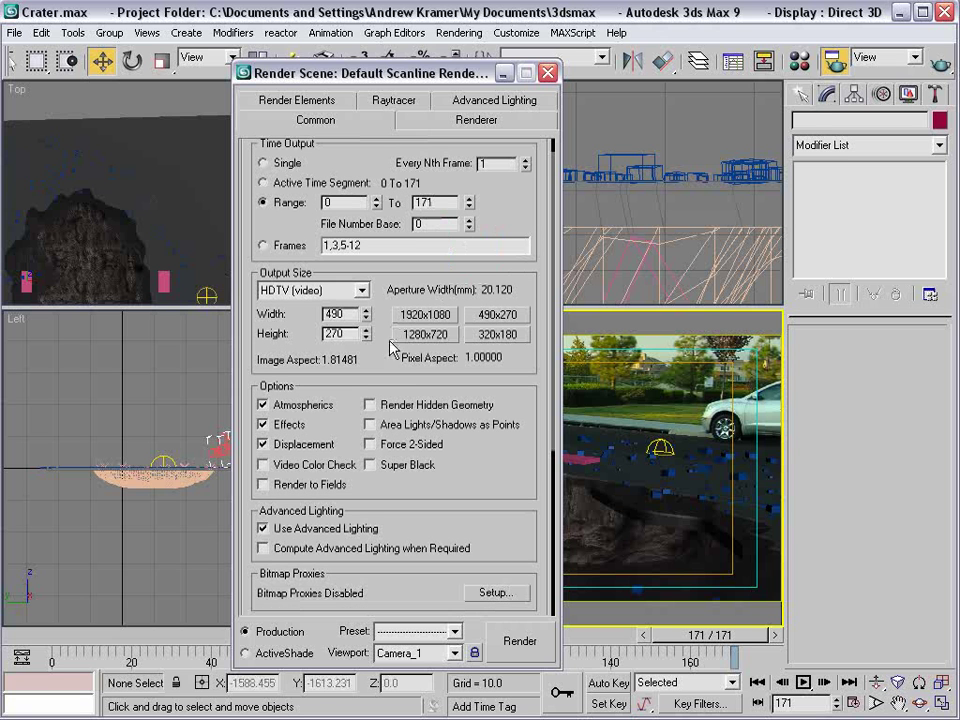
left_click(443, 334)
- Set the render output to a PNG file named CRATER in the renderoutput folder, RGB 48 bit with alpha channel
scroll(447, 425, "down", 5)
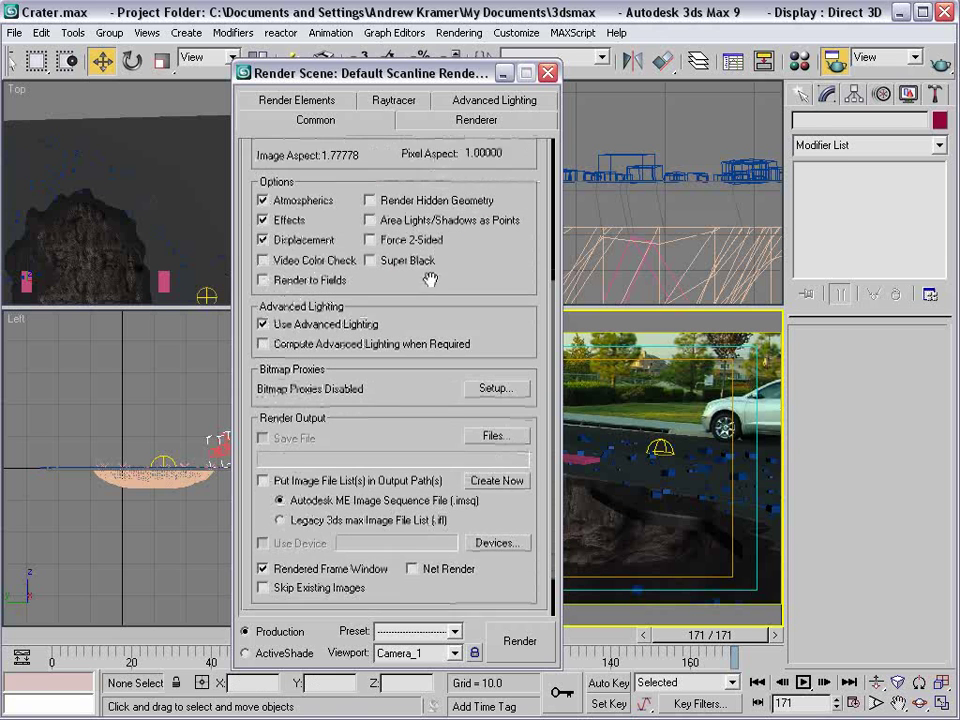
left_click(485, 414)
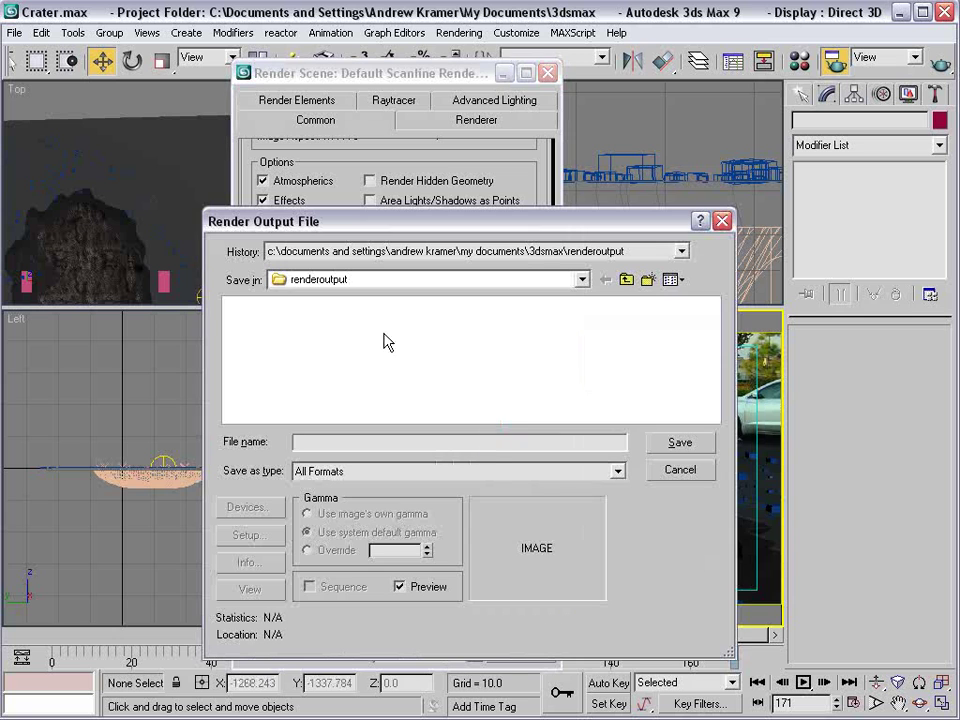
left_click(350, 471)
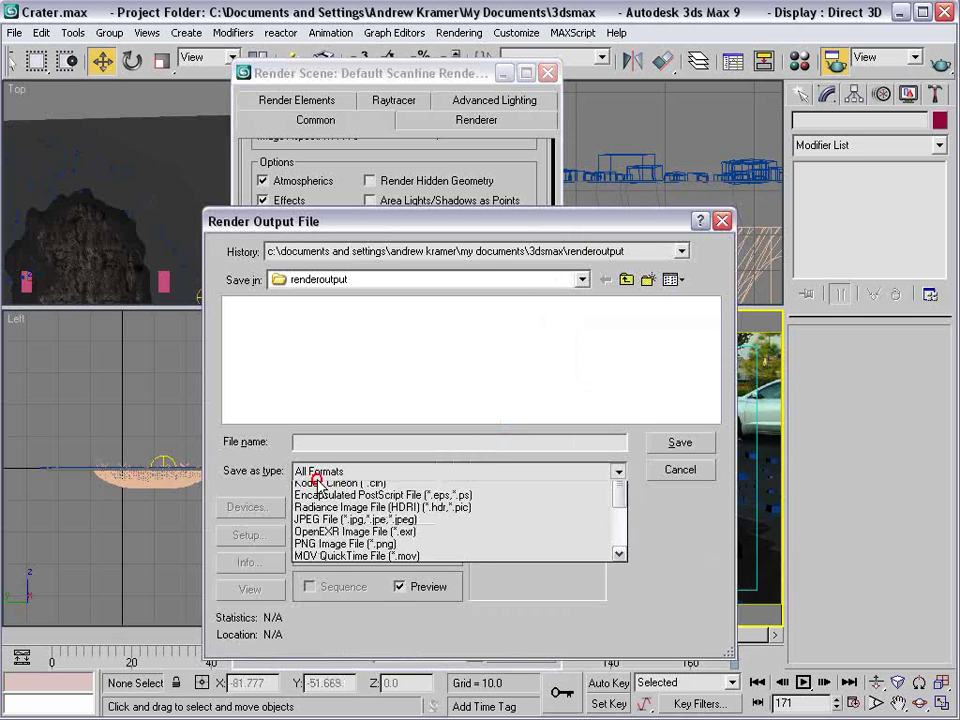
left_click(333, 586)
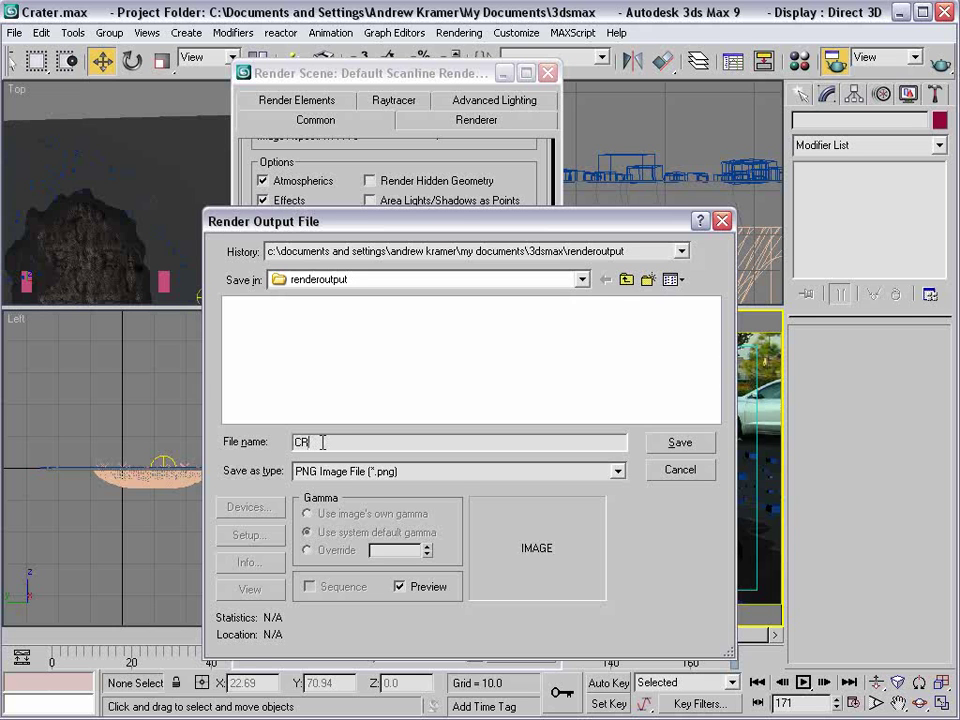
left_click(670, 442)
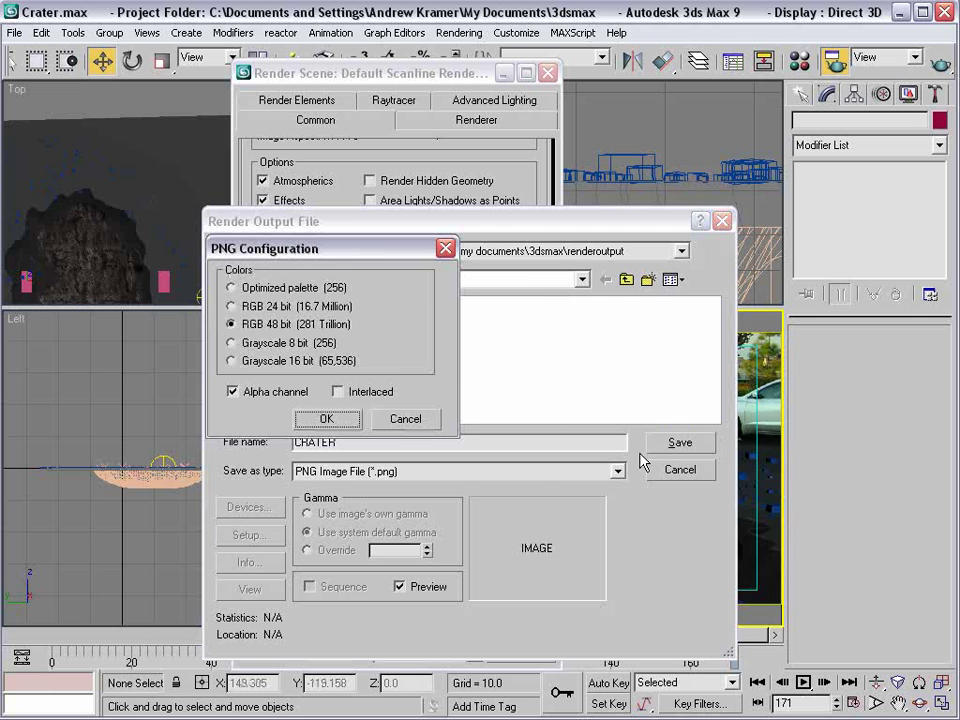
left_click(325, 421)
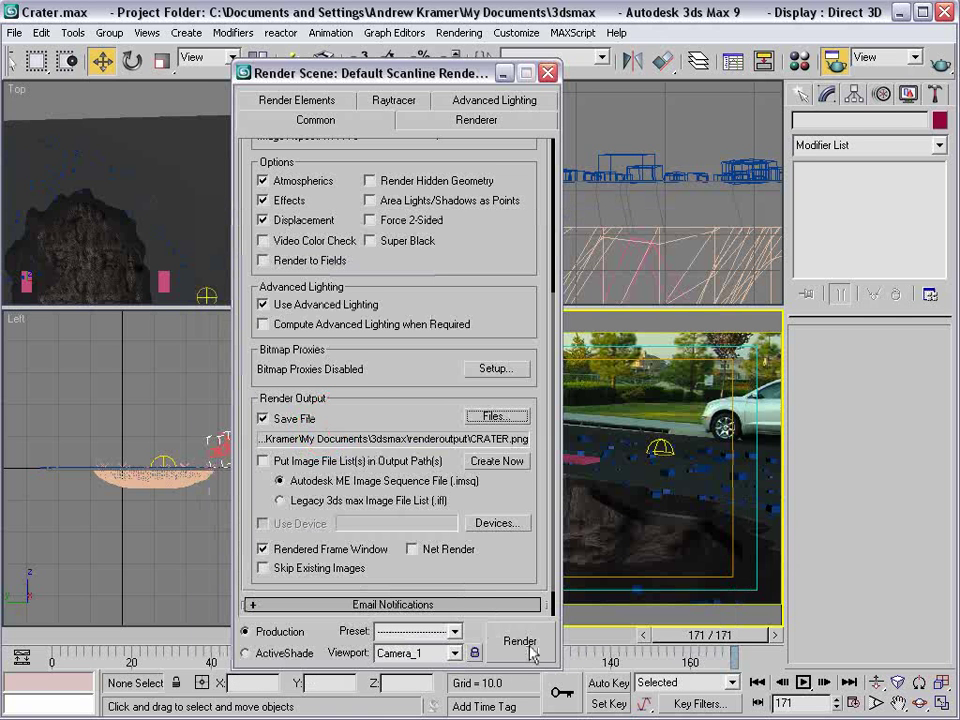
- Put away the render settings and return the animation to frame 0
left_click(503, 73)
left_click(651, 420)
left_click(649, 438)
left_click(648, 414)
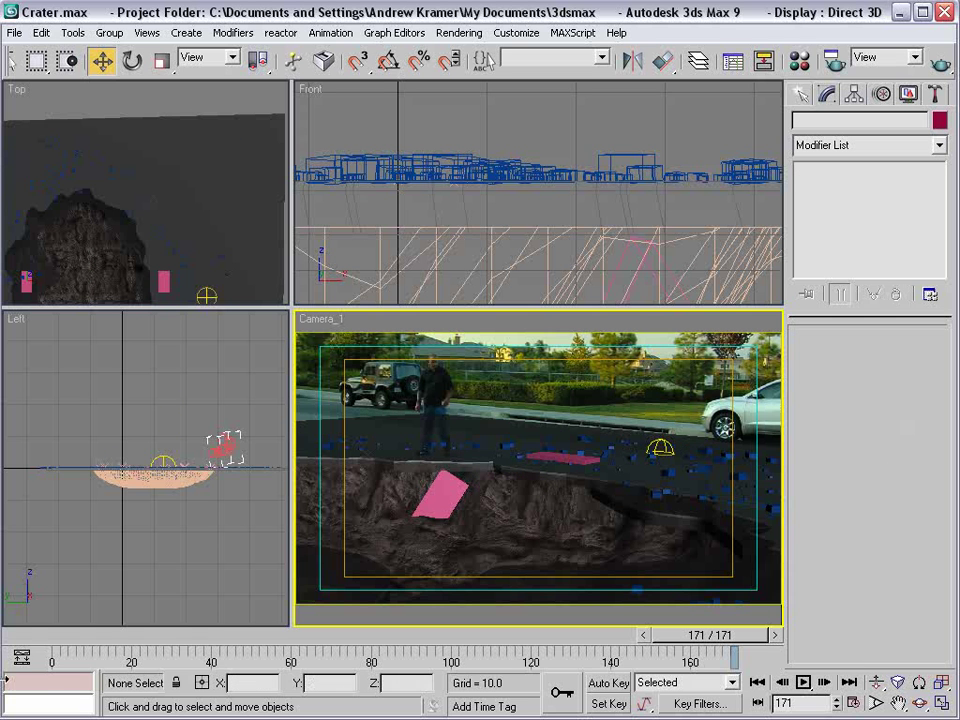
left_click(109, 636)
left_click_drag(110, 641, 77, 641)
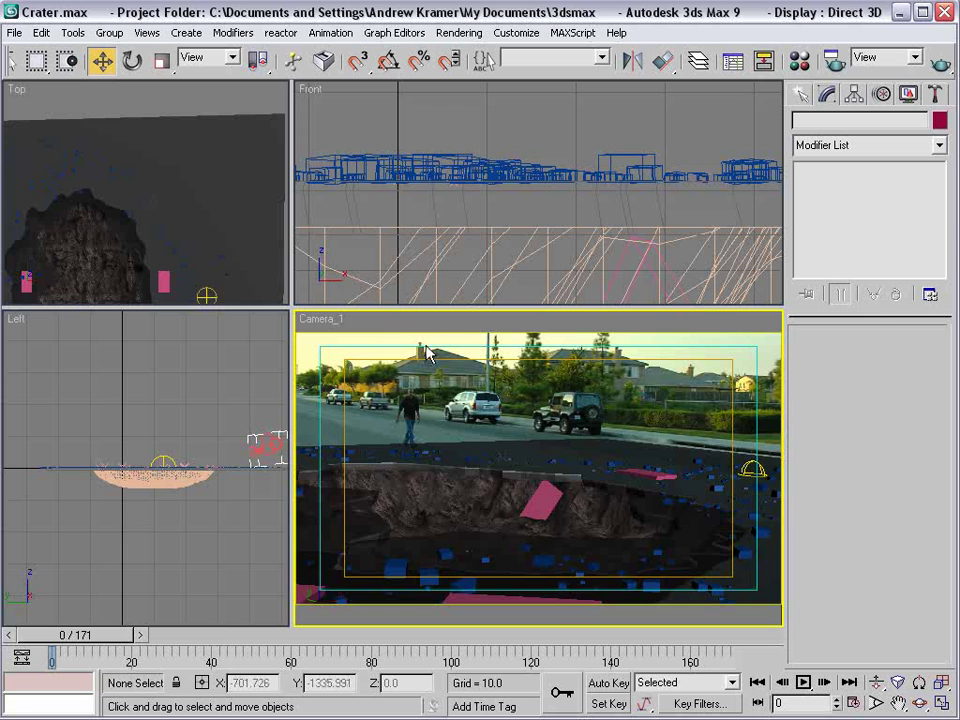
- Switch to Firefox and look over The Bullet training page's list of covered 3D programs and the Video Copilot tutorials page
key("alt+Tab")
left_click(560, 588)
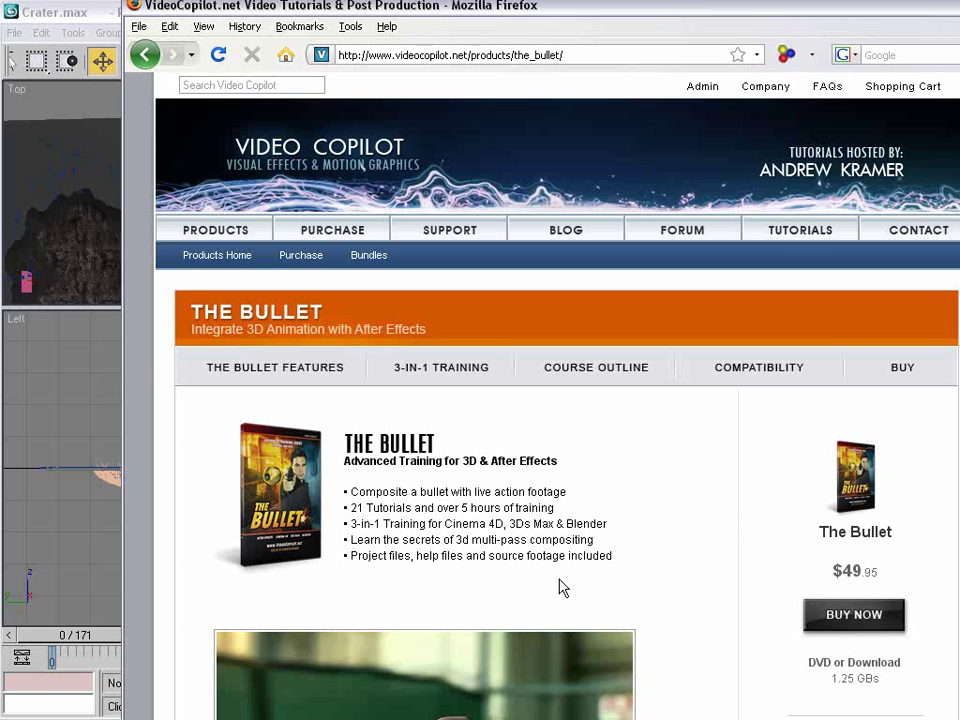
left_click_drag(505, 525, 438, 525)
left_click_drag(566, 522, 600, 522)
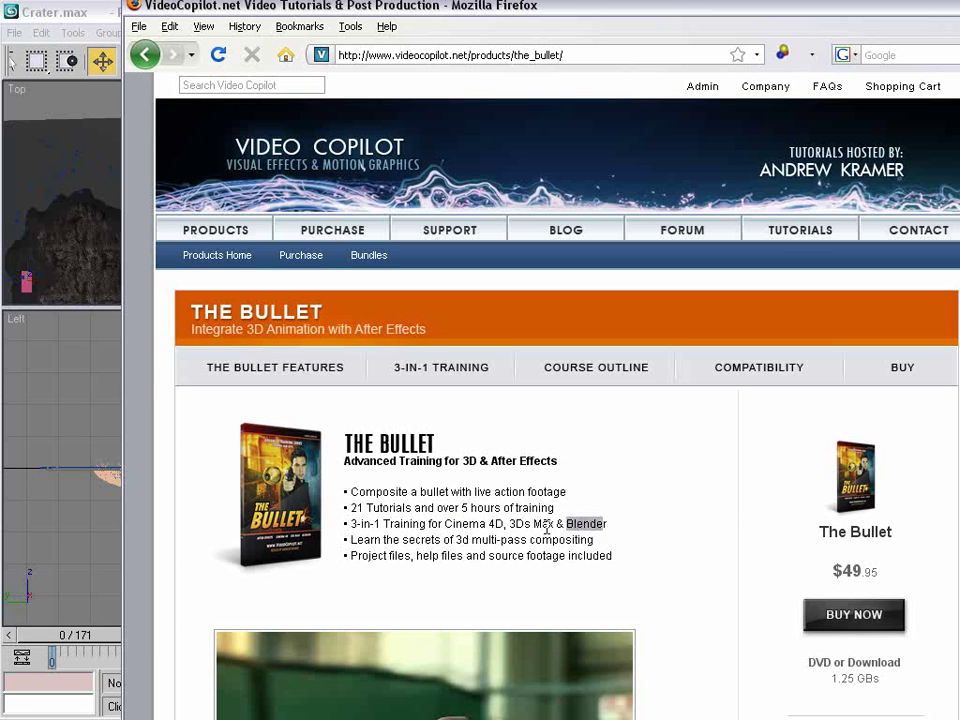
scroll(546, 529, "down", 2)
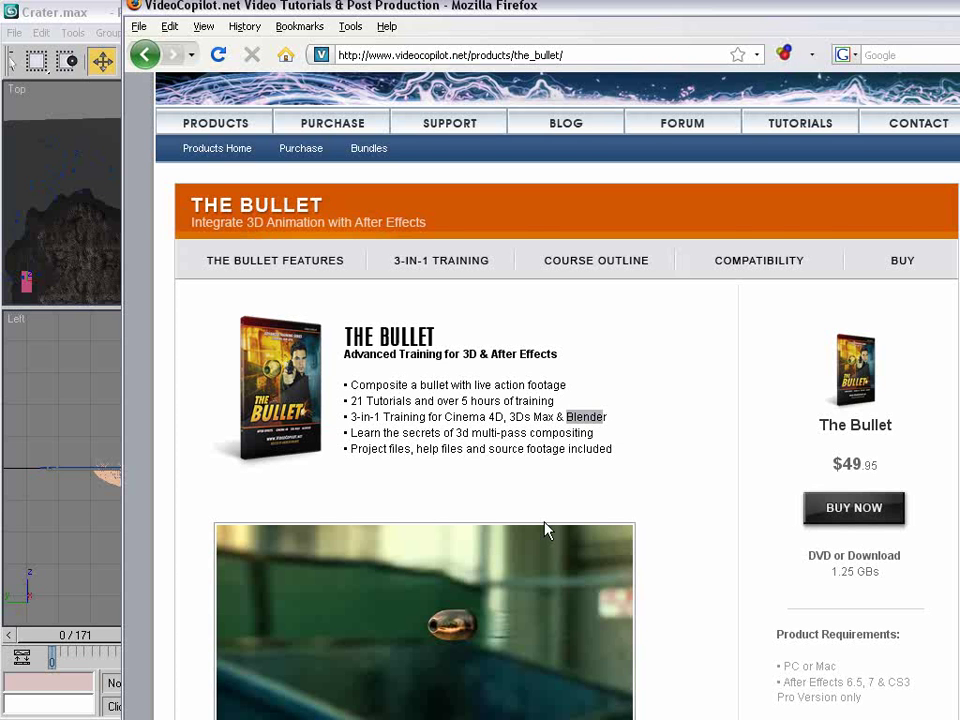
left_click(517, 461)
scroll(520, 464, "up", 3)
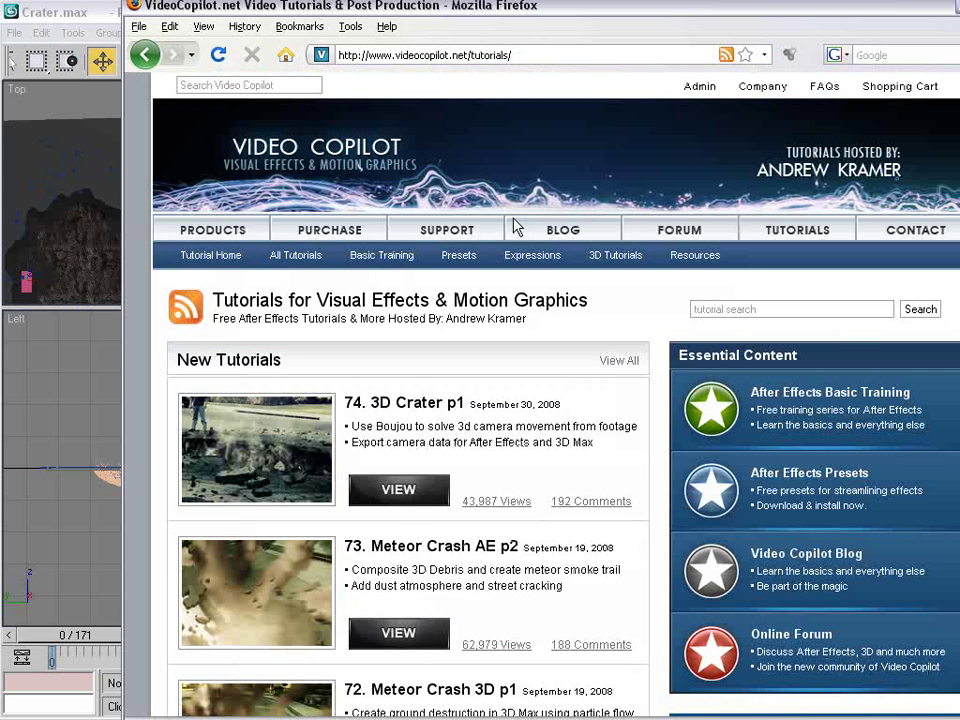